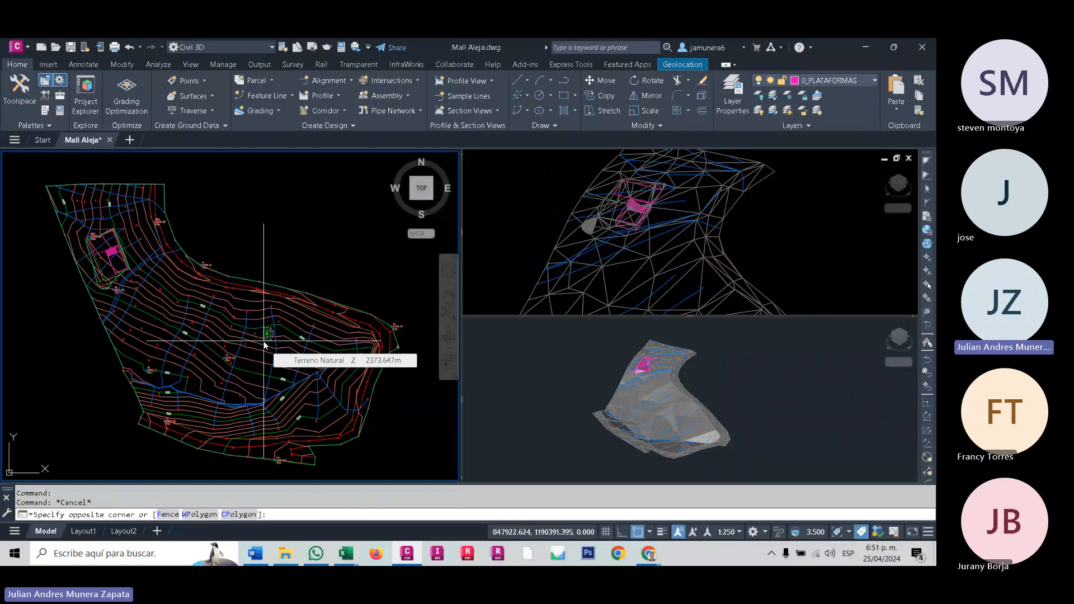
click(271, 288)
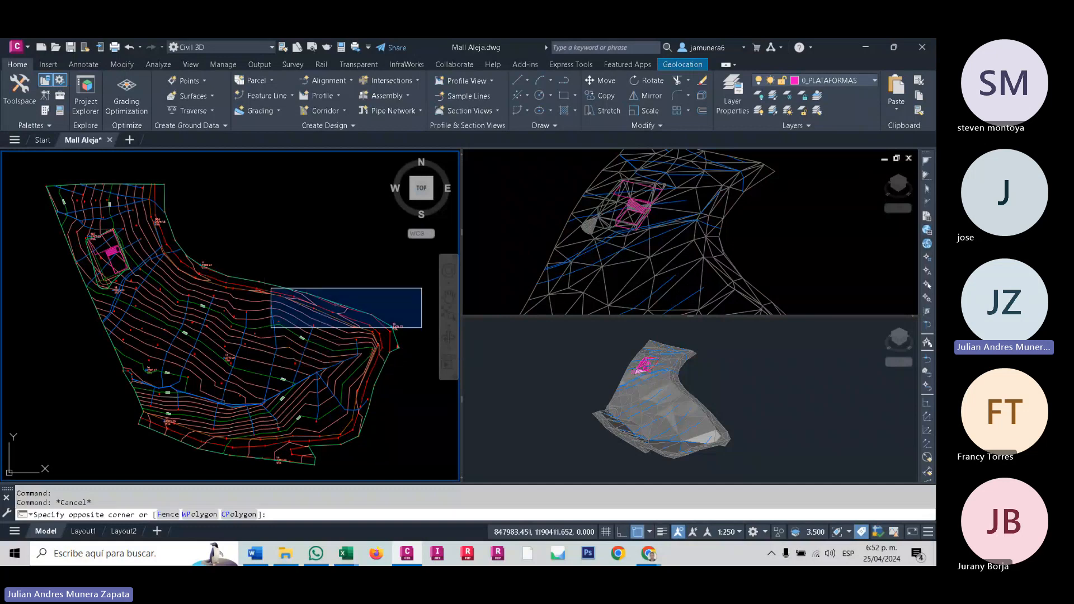
click(307, 263)
scroll(206, 296, up, 3)
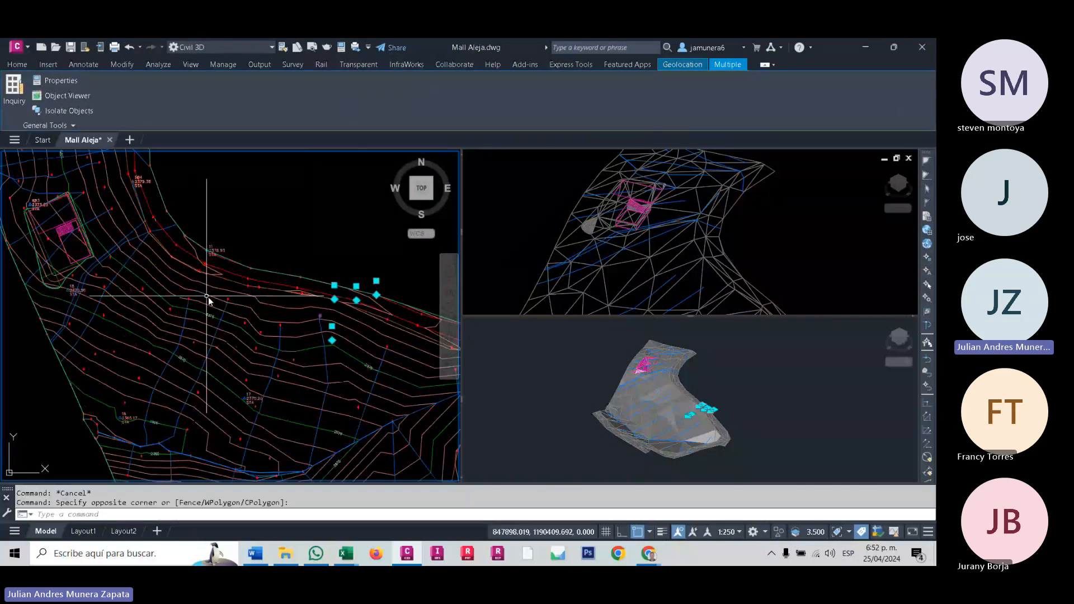
middle_drag(208, 301, 206, 321)
click(17, 64)
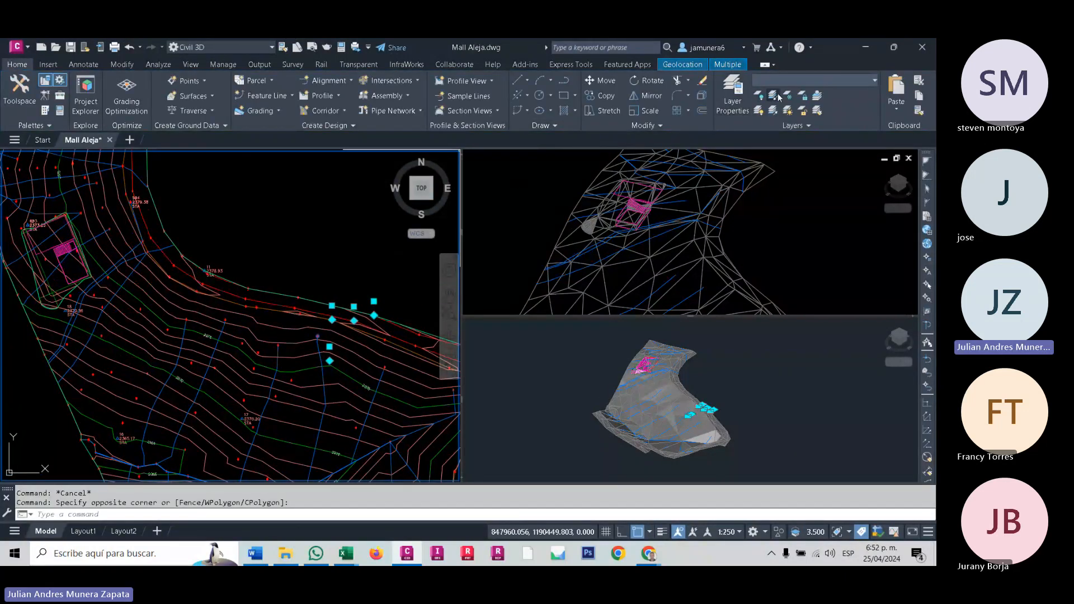
key(Escape)
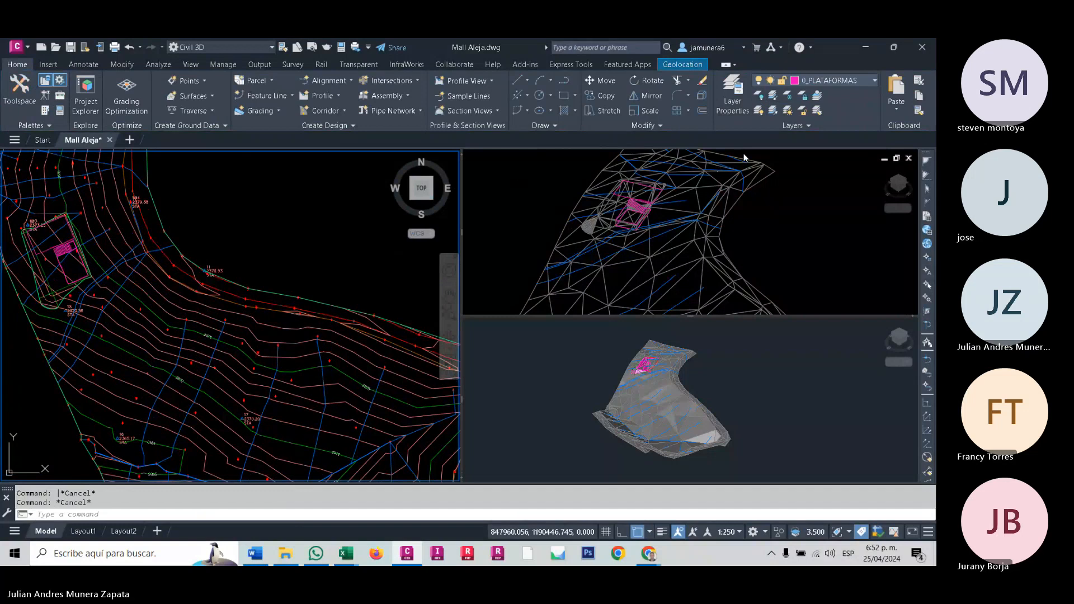
- Freeze the V-NODE layer by picking an object along the terrain's upper boundary
click(787, 95)
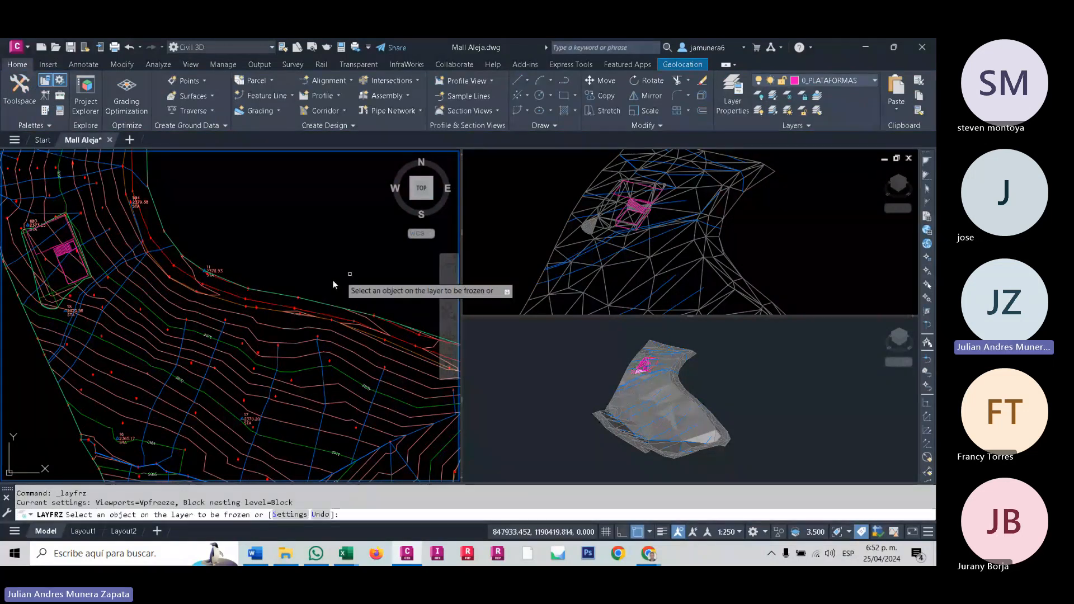
click(283, 299)
scroll(356, 286, down, 5)
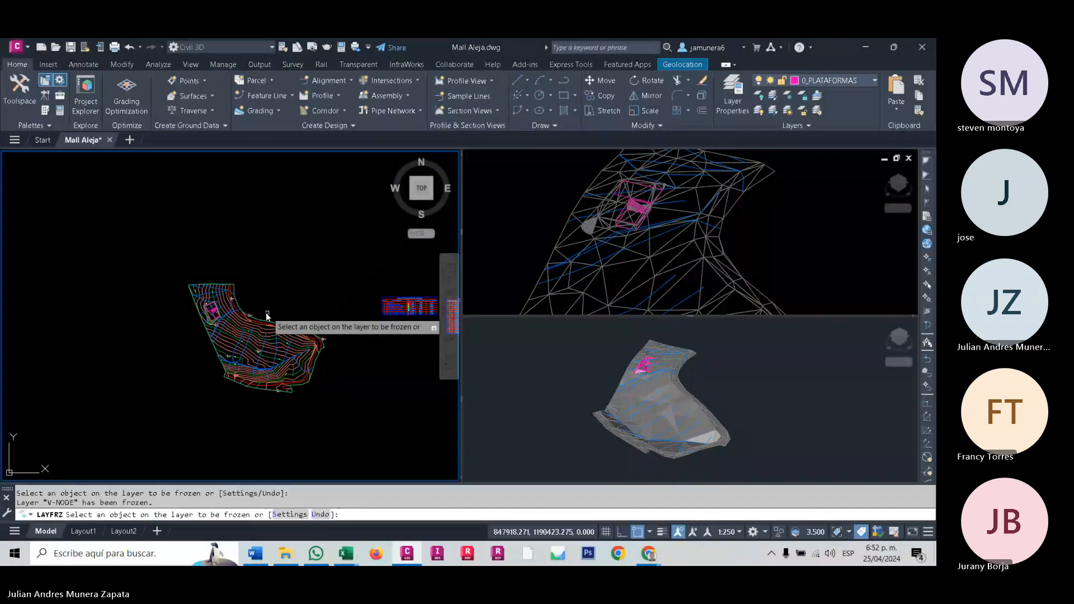
key(Escape)
key(Escape)
- Select the PLATAFORMA surface in the plan view
scroll(268, 315, up, 6)
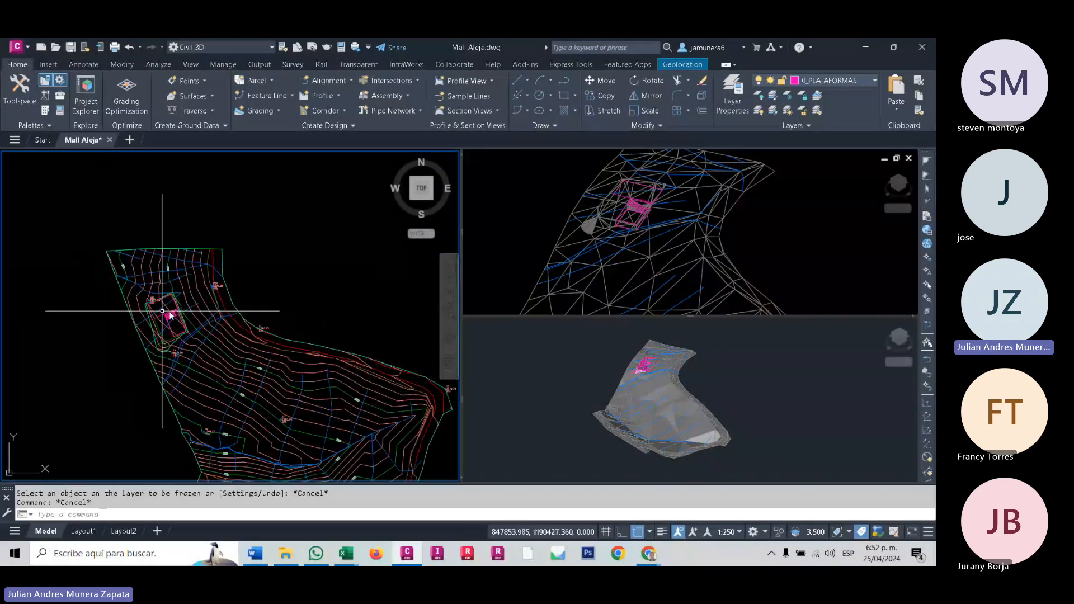
scroll(169, 314, up, 8)
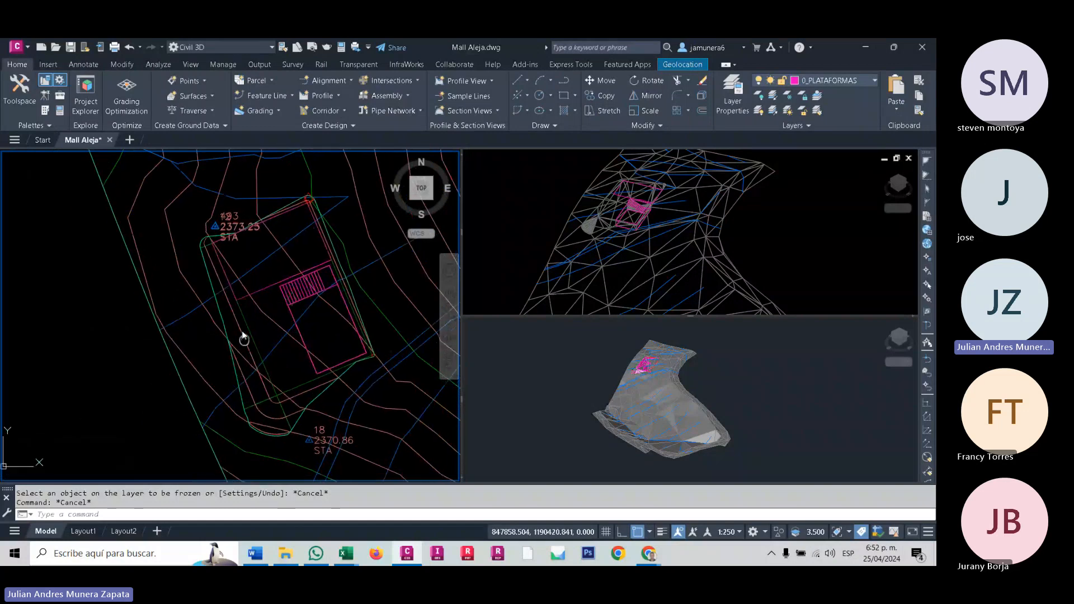
click(243, 327)
click(240, 320)
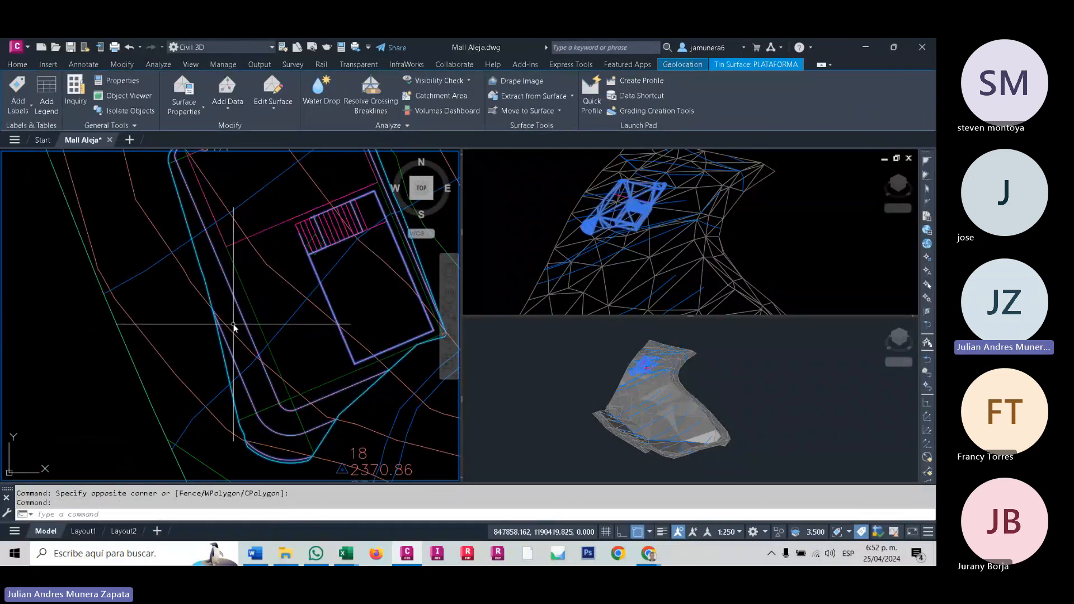
- Examine how the selected PLATAFORMA surface sits in the natural terrain in the plan, wireframe and shaded isometric views
scroll(234, 327, down, 2)
scroll(234, 326, down, 3)
scroll(620, 277, up, 3)
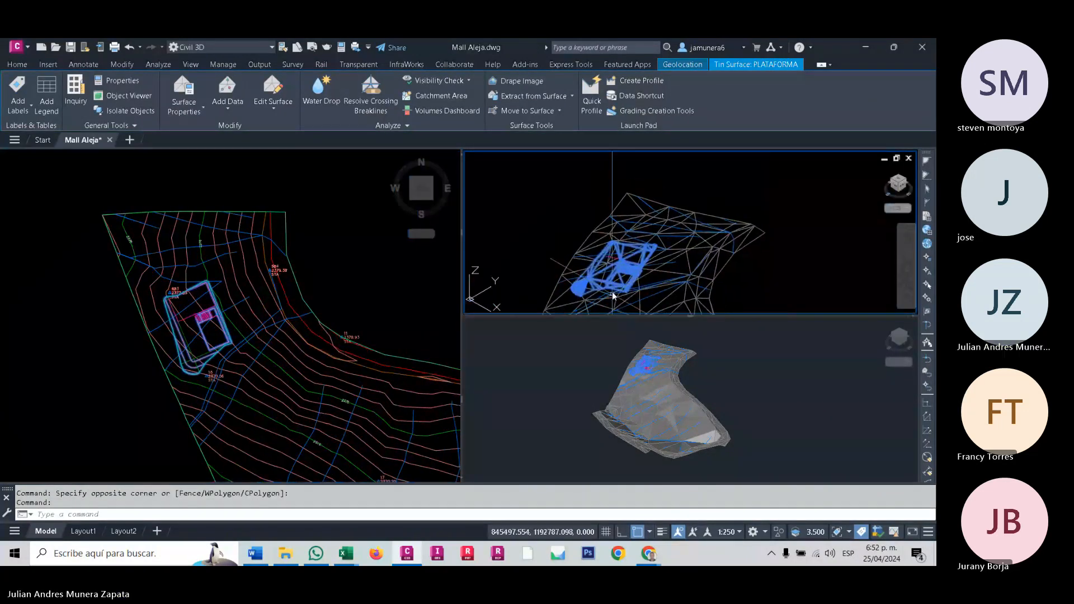
scroll(618, 282, up, 2)
click(635, 360)
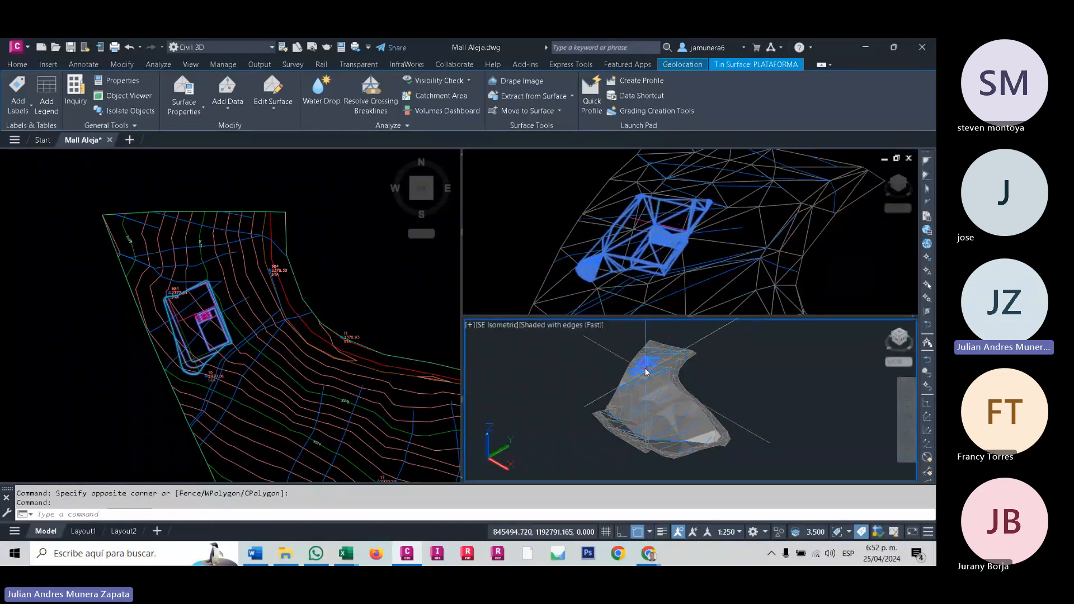
scroll(645, 370, up, 5)
scroll(646, 371, up, 3)
click(48, 307)
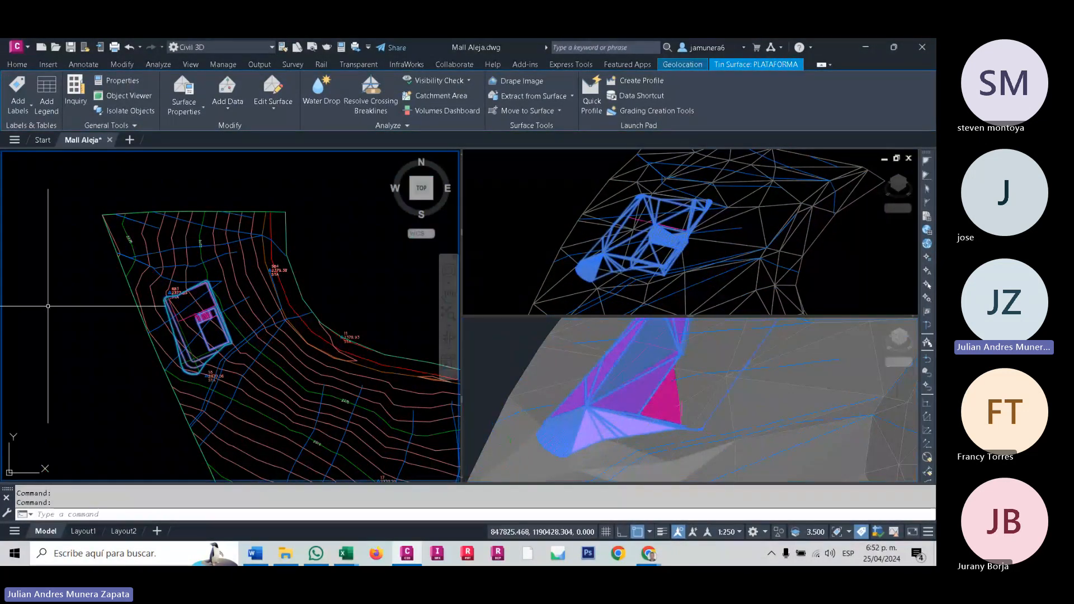
mouse_move(104, 306)
middle_down()
mouse_move(57, 293)
mouse_move(65, 318)
middle_up()
mouse_move(176, 325)
middle_down()
mouse_move(172, 313)
mouse_move(308, 276)
middle_up()
click(611, 365)
middle_drag(611, 384, 576, 414)
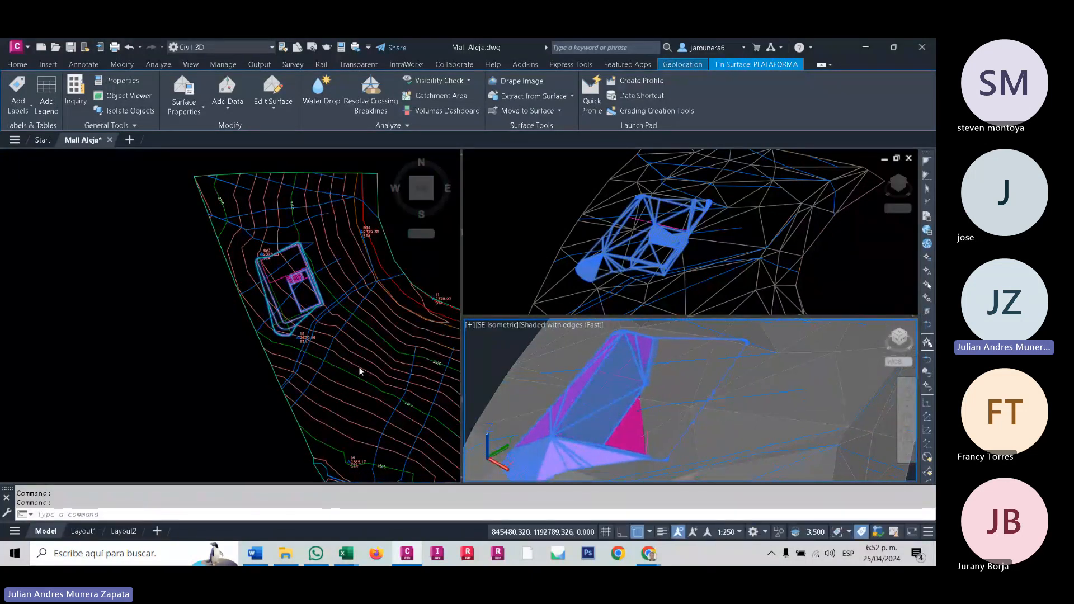
- Freeze the natural terrain surface's layer and the C-TOPO-WDRP layer to isolate the platform
click(17, 65)
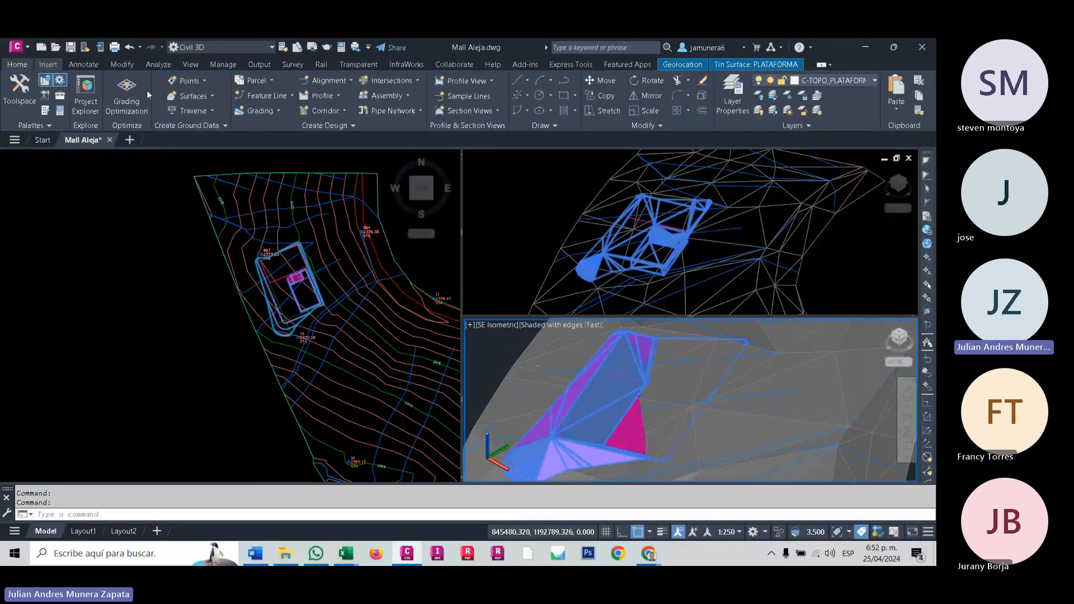
click(787, 95)
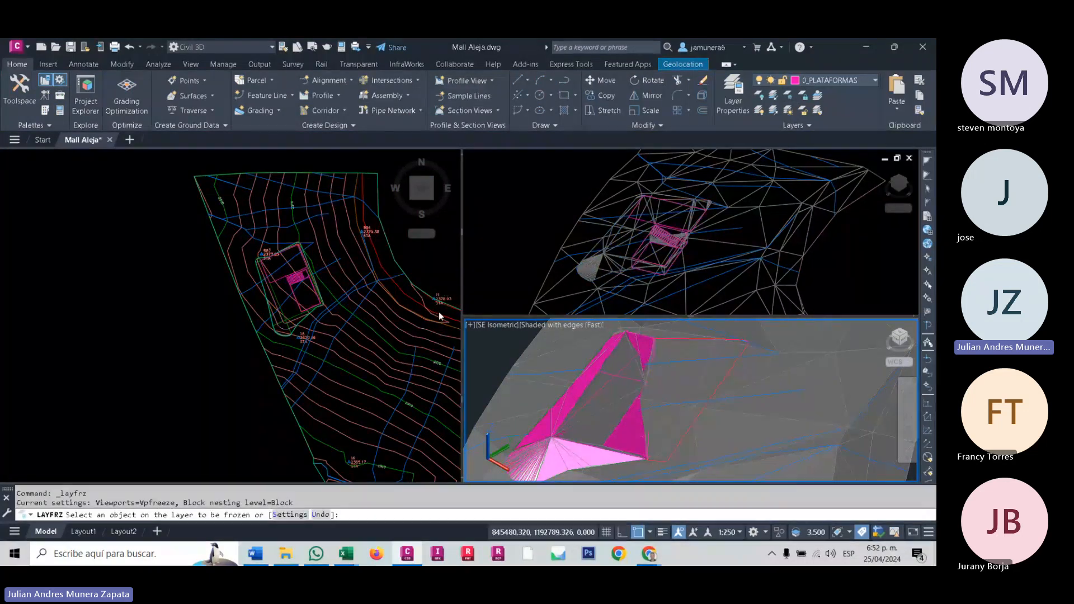
click(401, 335)
click(400, 328)
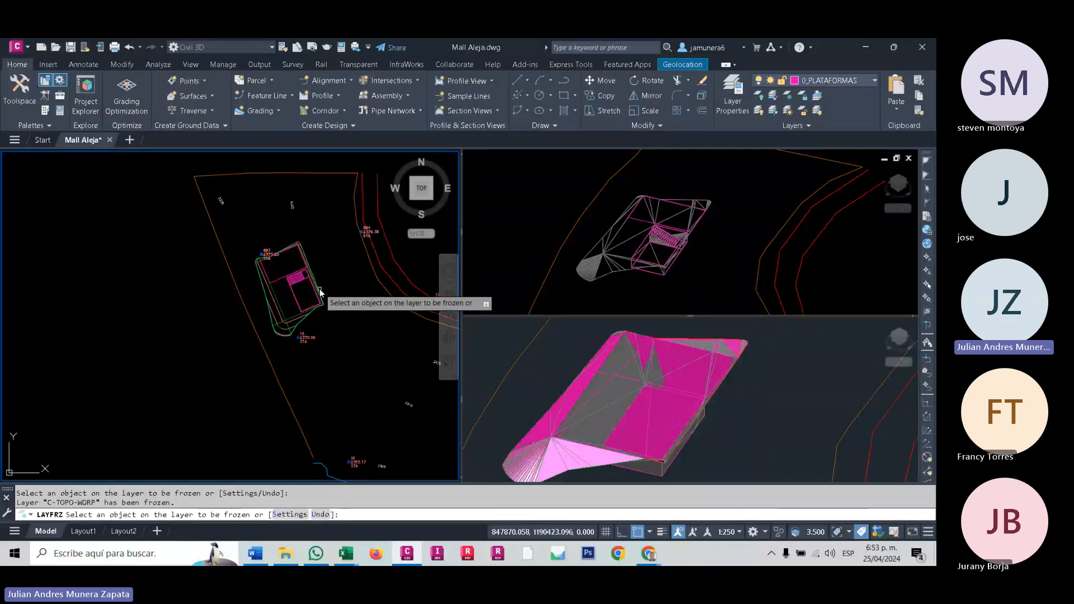
key(Escape)
key(Escape)
- Examine the isolated platform and its stairs in the plan and shaded isometric views
scroll(320, 291, up, 8)
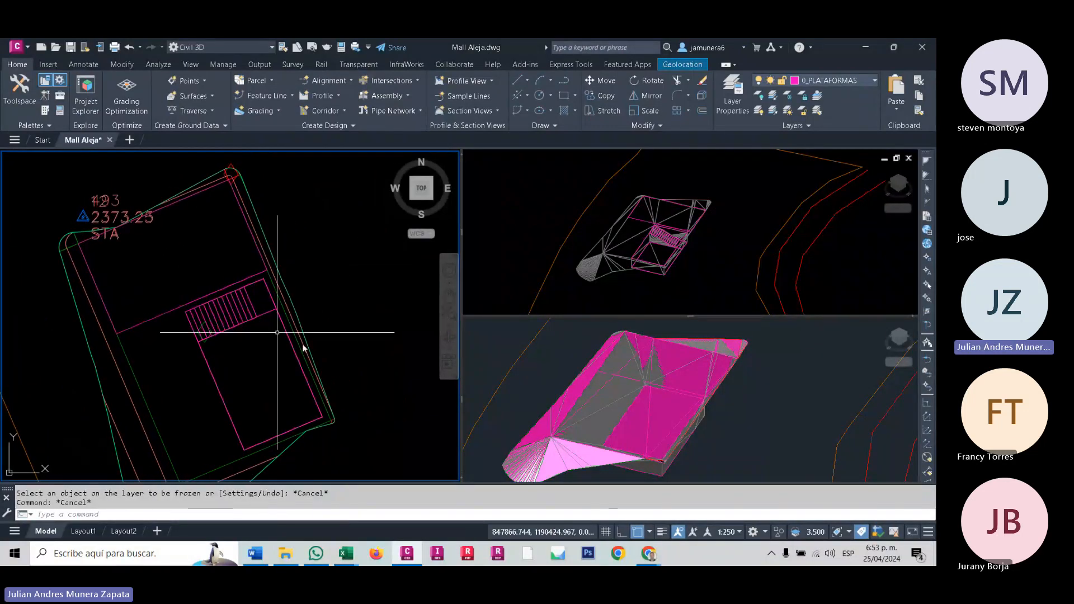
click(309, 558)
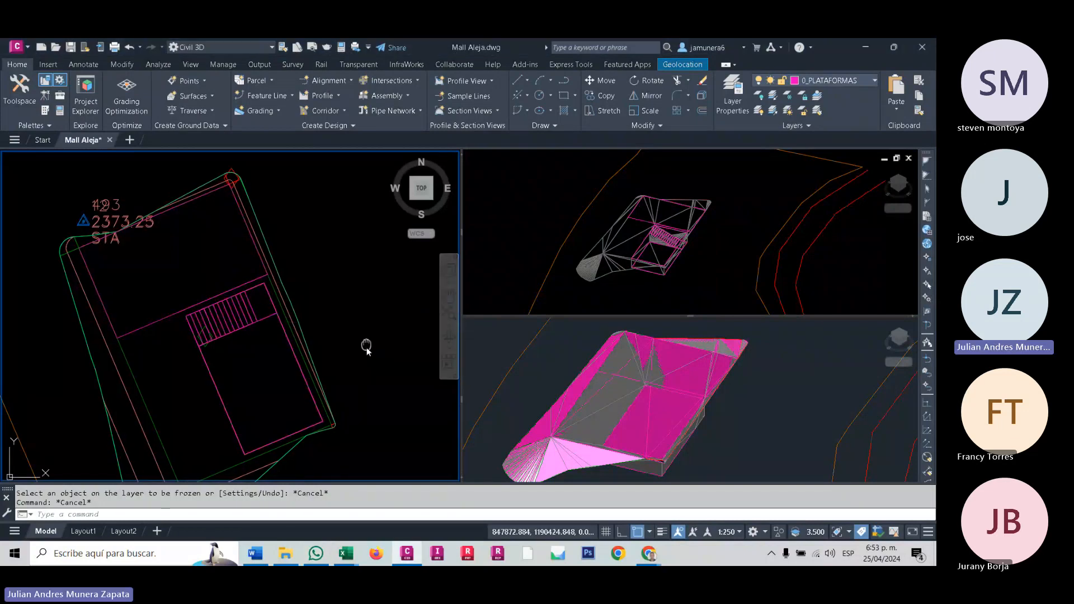
middle_drag(364, 343, 395, 347)
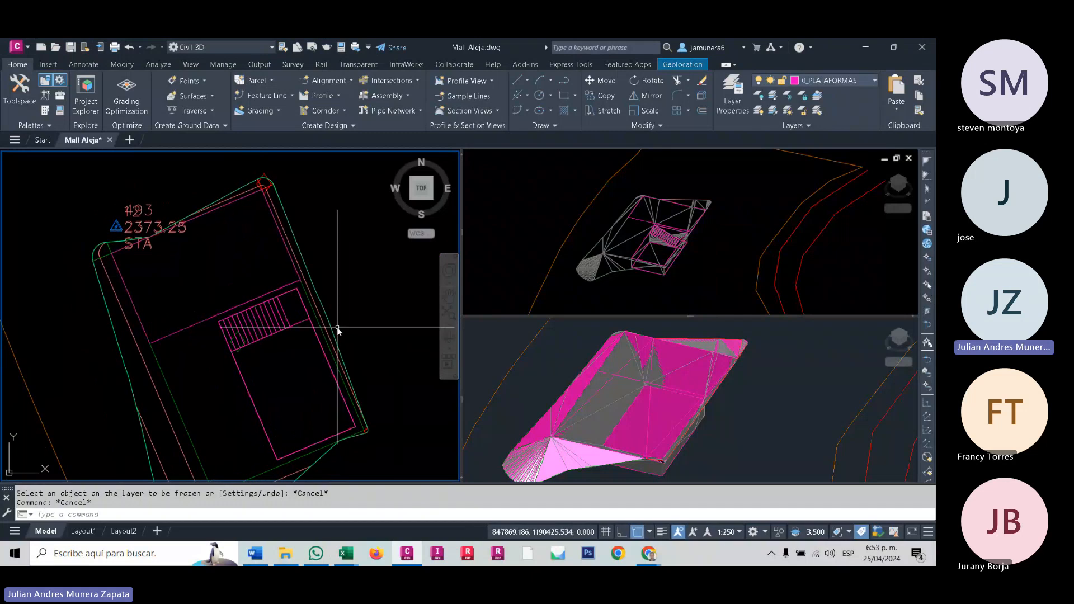
middle_drag(236, 310, 248, 302)
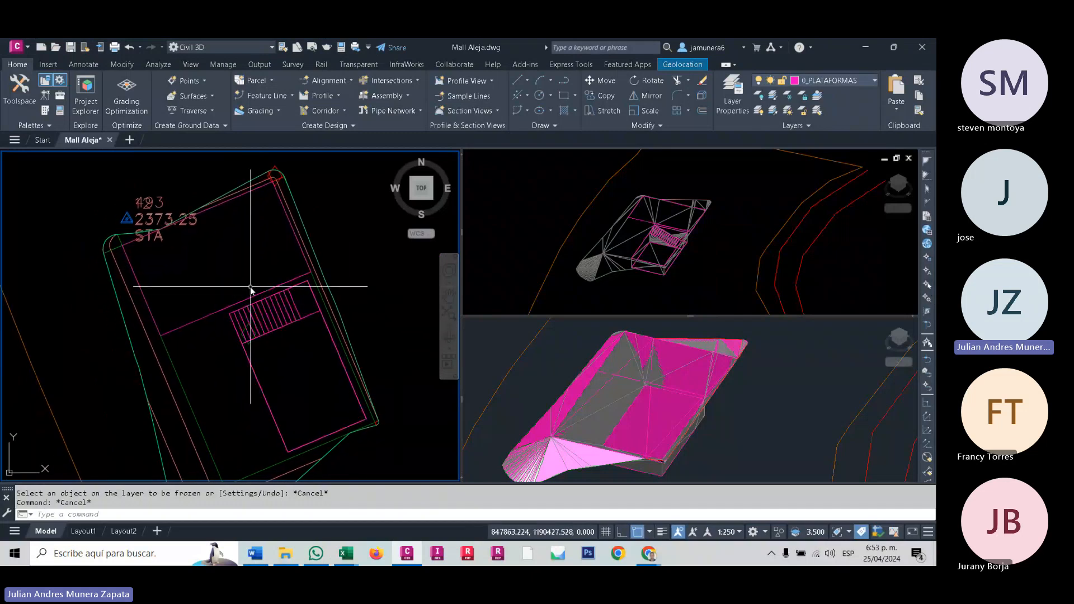
mouse_move(250, 287)
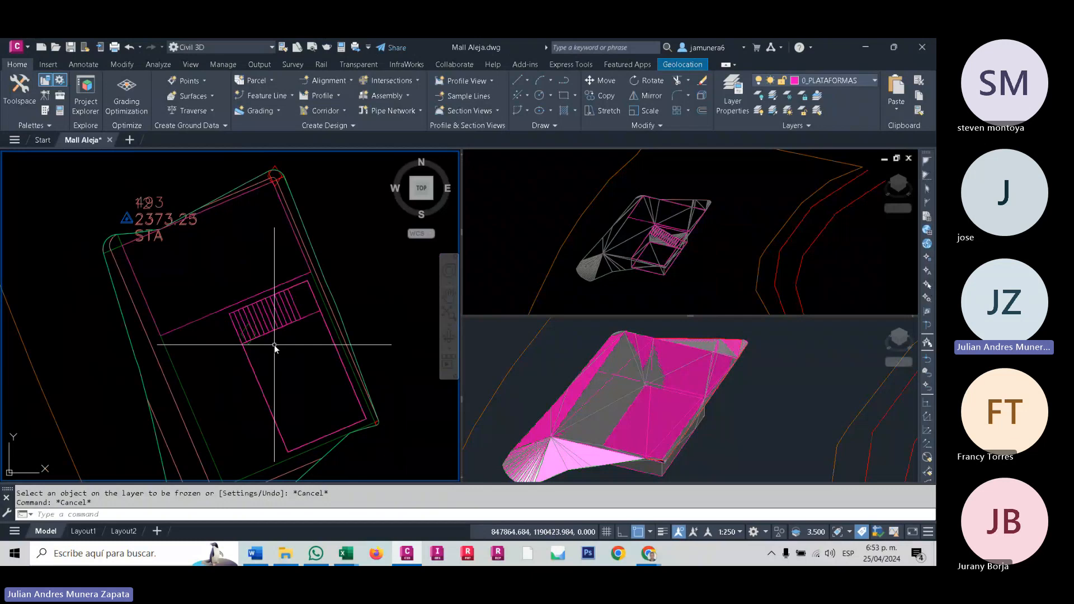
click(647, 424)
mouse_move(646, 423)
middle_down()
mouse_move(646, 390)
mouse_move(634, 384)
middle_up()
scroll(634, 383, up, 4)
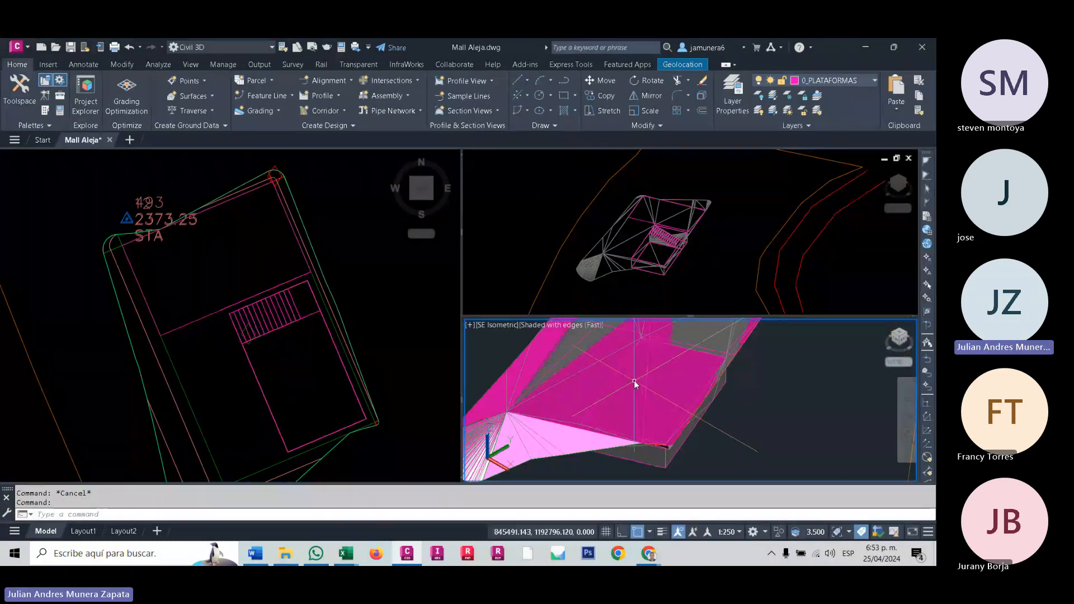
click(287, 367)
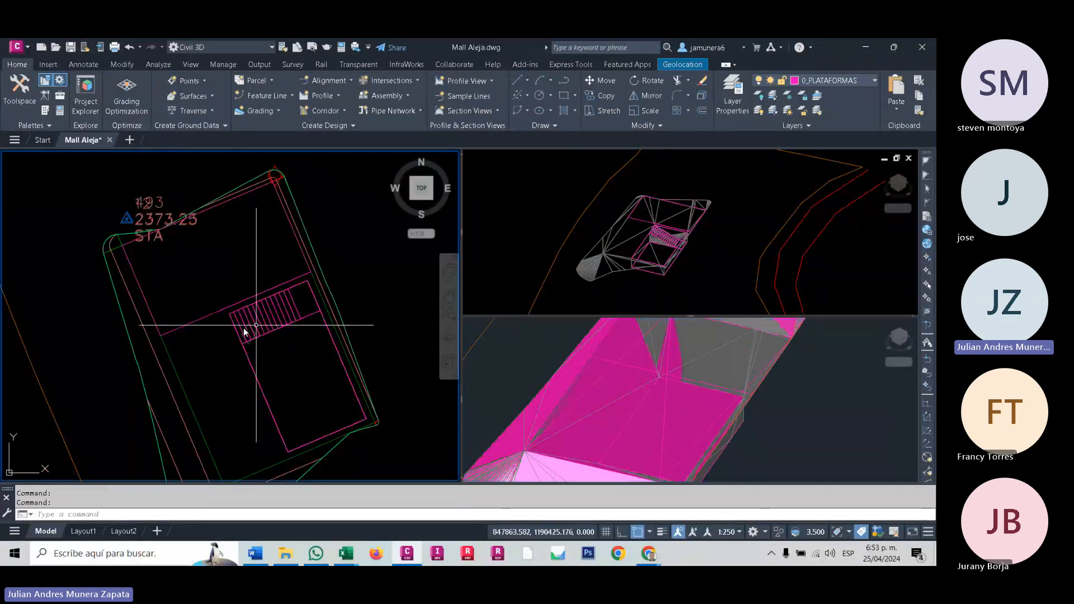
mouse_move(217, 317)
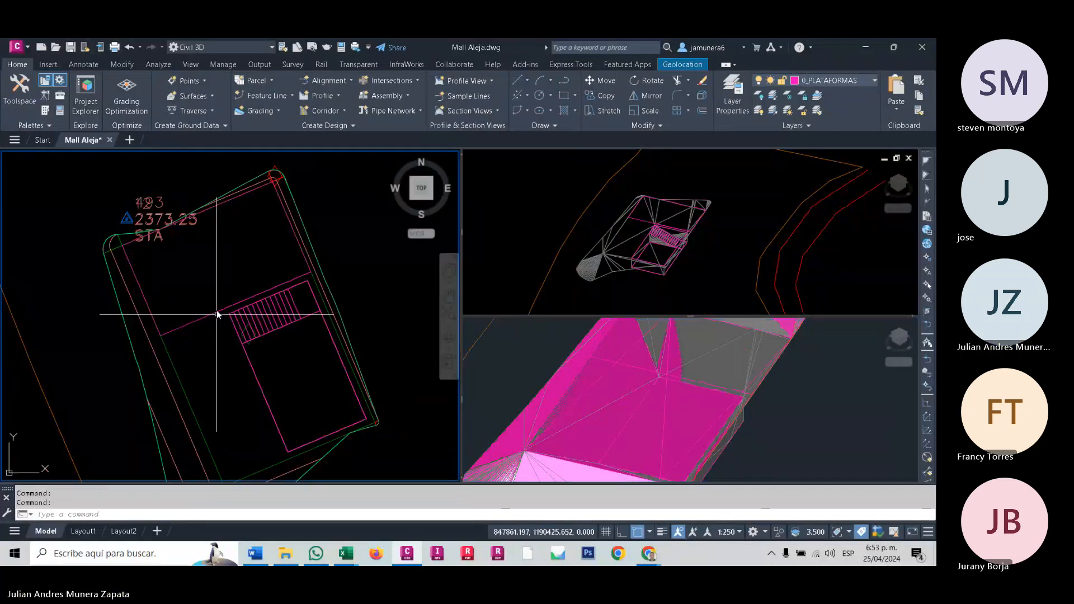
- Examine the platform surface's triangulation around the stairs in the wireframe view
click(665, 253)
scroll(681, 251, up, 3)
scroll(681, 251, up, 3)
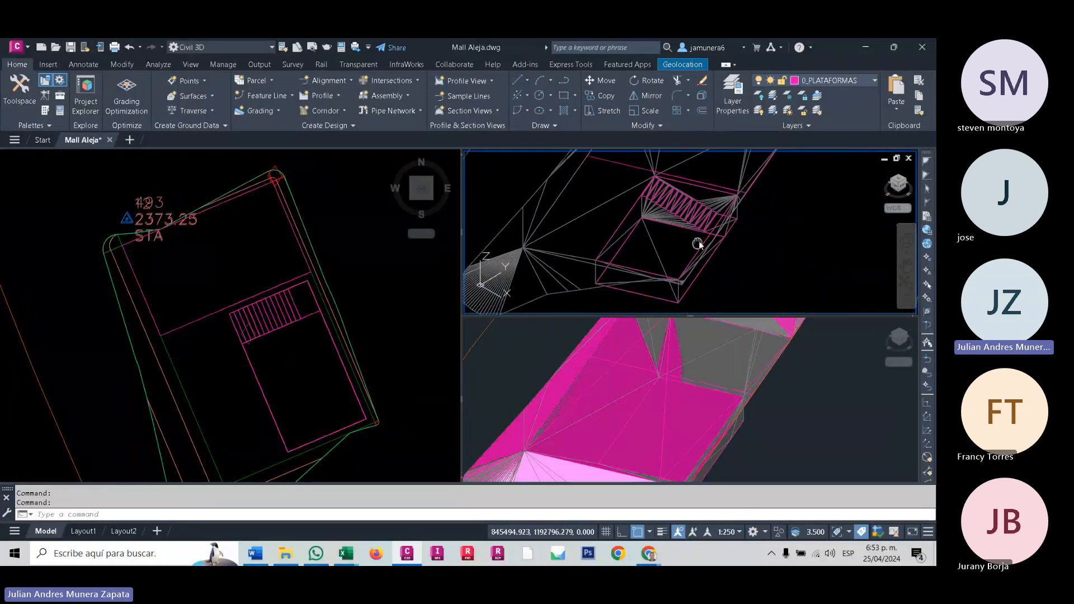
scroll(700, 226, up, 2)
scroll(714, 249, down, 5)
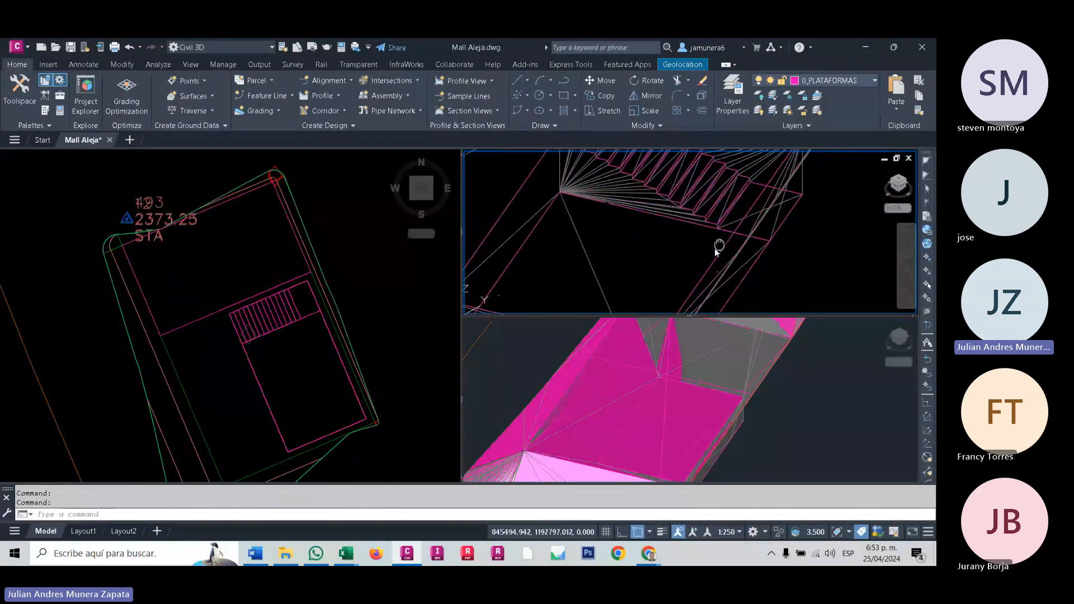
mouse_move(643, 246)
middle_down()
mouse_move(610, 260)
mouse_move(688, 224)
mouse_move(654, 230)
mouse_move(657, 249)
middle_up()
scroll(680, 206, up, 2)
scroll(658, 250, up, 4)
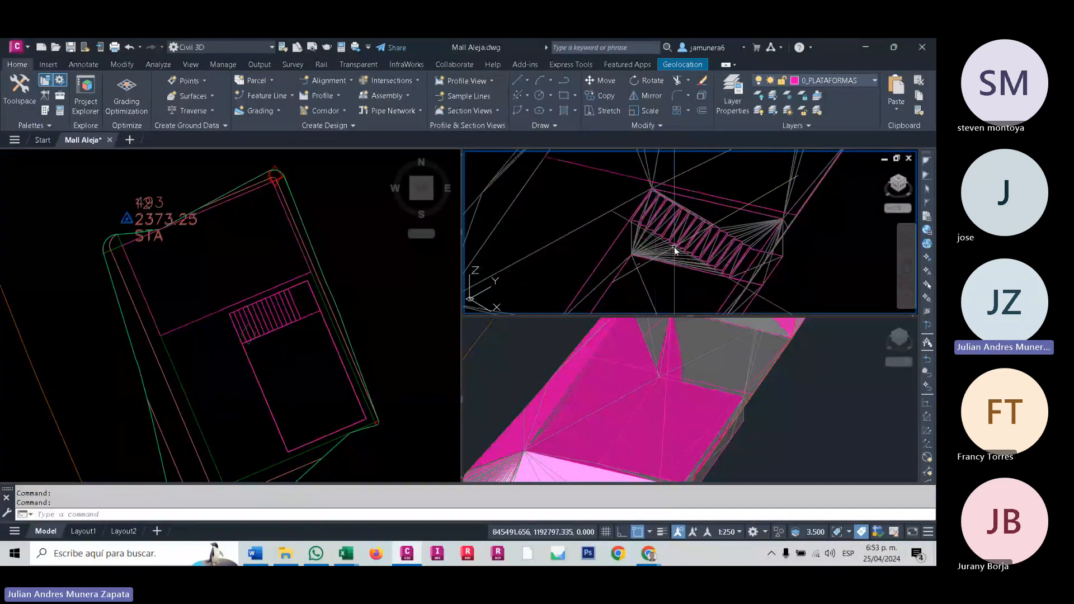
- Select the PLATAFORMA surface and inspect its triangle edges along the upper ends of the stair steps
click(618, 246)
click(647, 270)
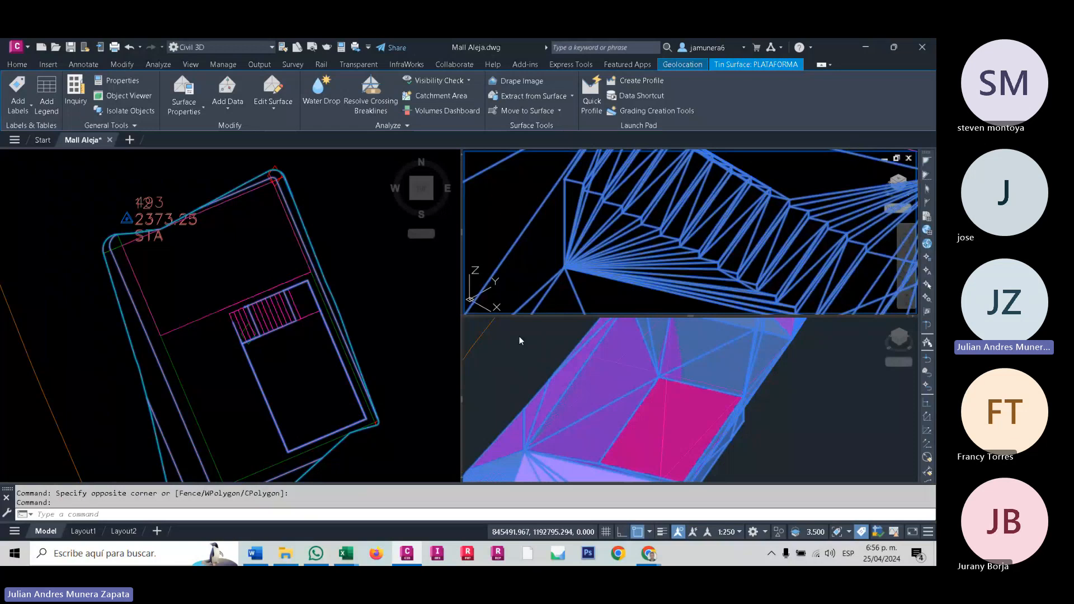
middle_drag(673, 253, 570, 320)
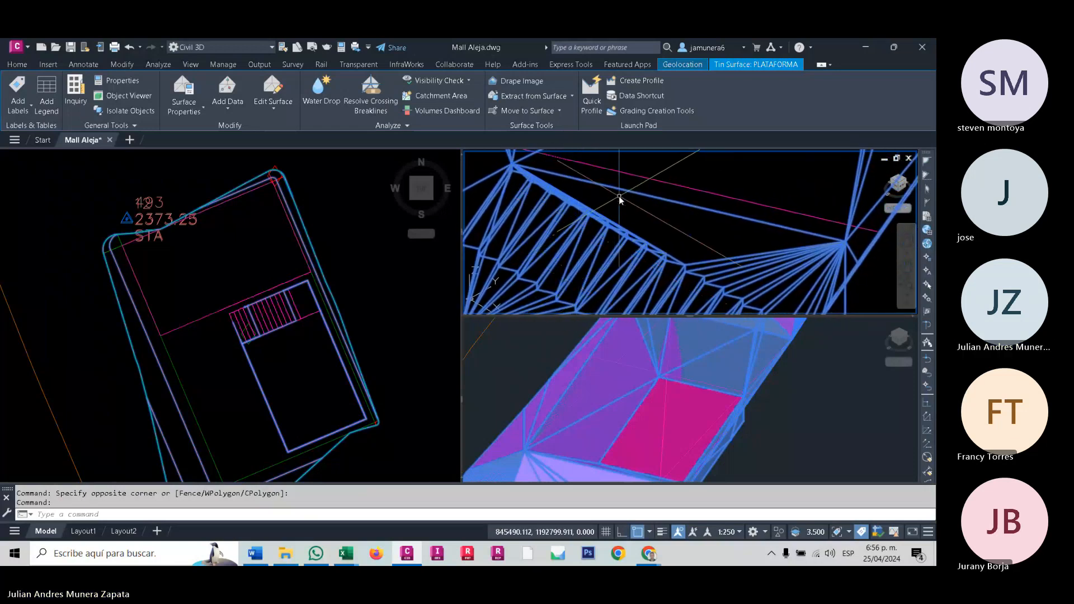
scroll(607, 222, up, 5)
middle_drag(608, 221, 783, 280)
scroll(698, 223, down, 4)
scroll(659, 227, up, 4)
scroll(761, 258, down, 2)
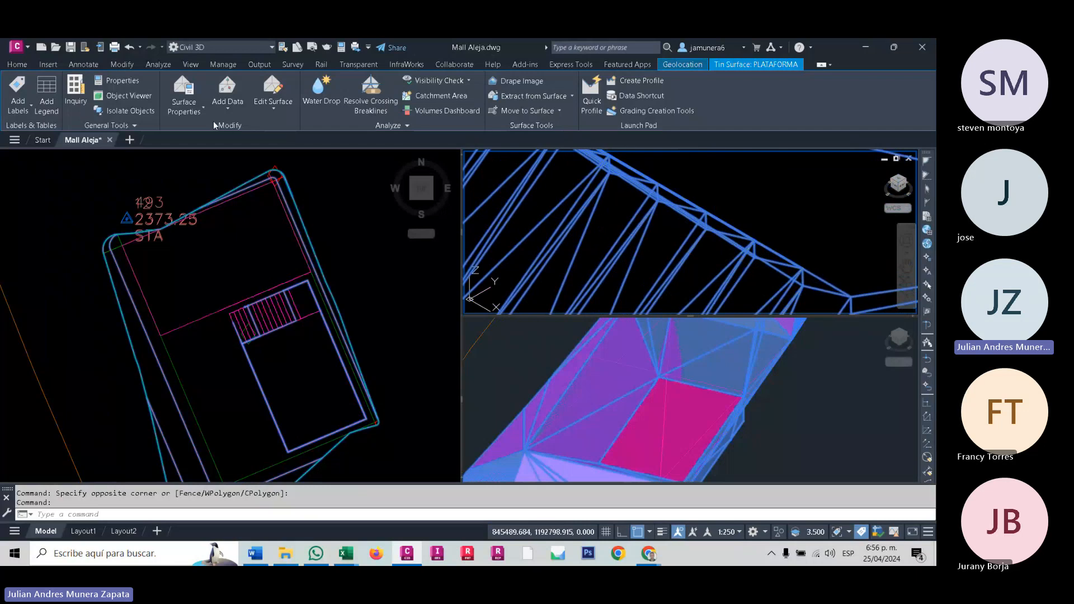
- Try to use Swap Edge on the PLATAFORMA surface
click(268, 114)
click(300, 178)
click(541, 323)
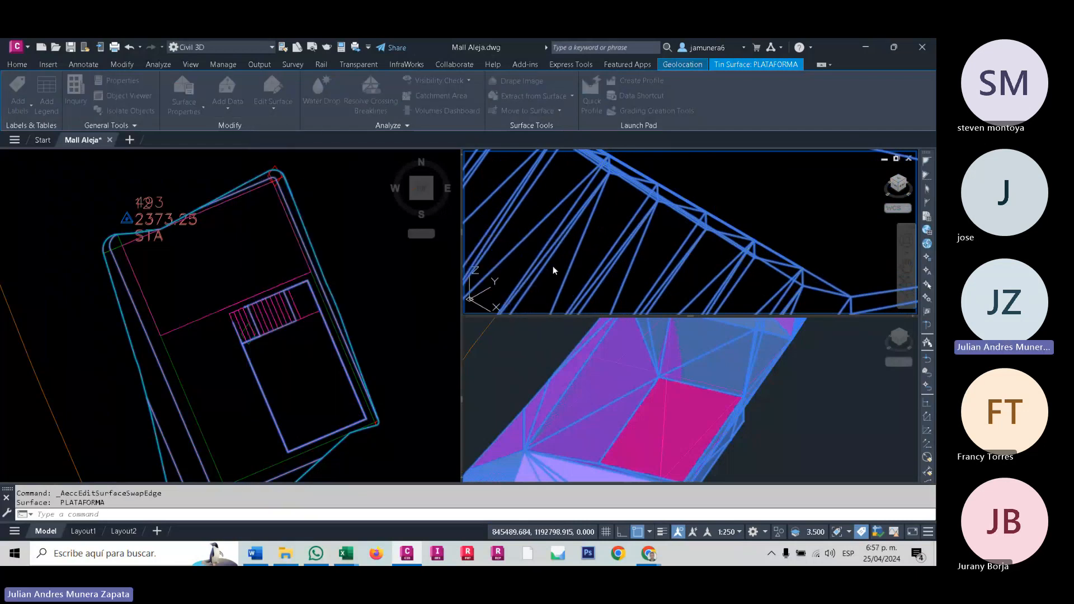
- Check the component display for the Model view direction in the PLATAFORMA surface's style, leaving the settings as they are
right_click(573, 260)
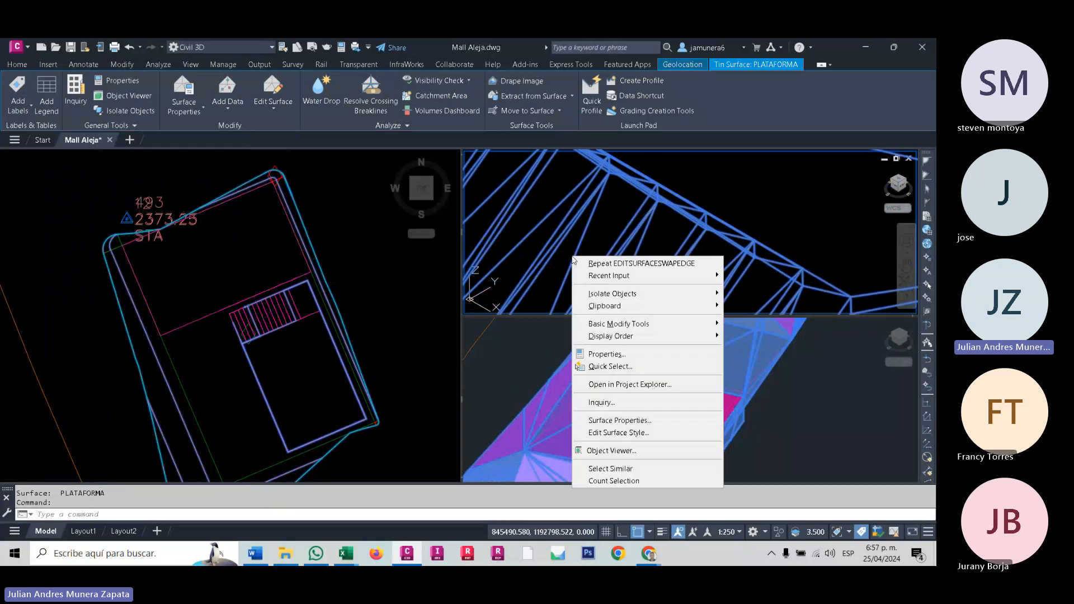
click(619, 432)
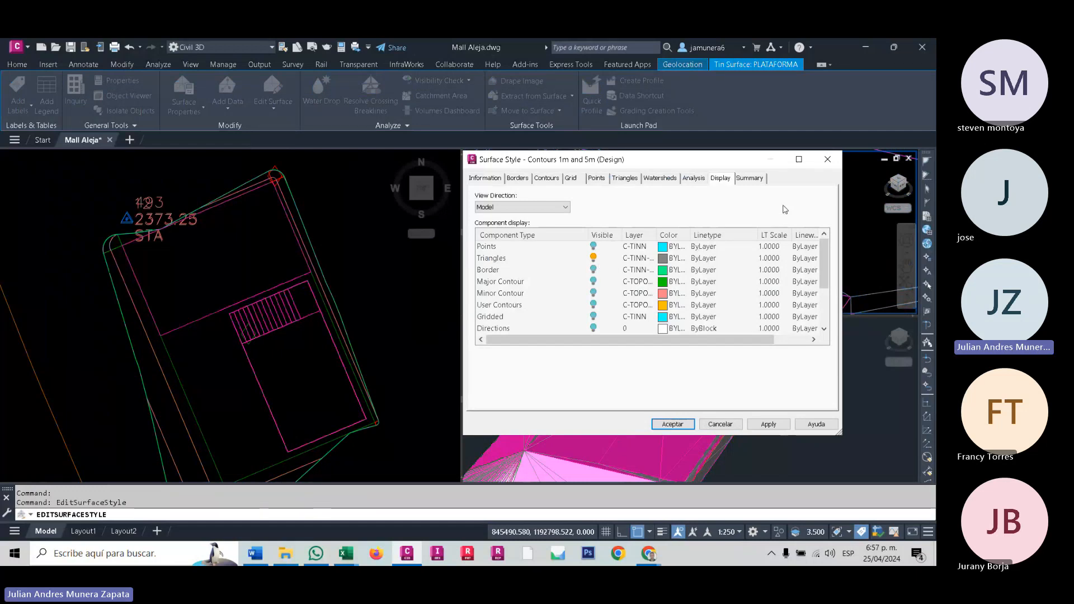
click(828, 159)
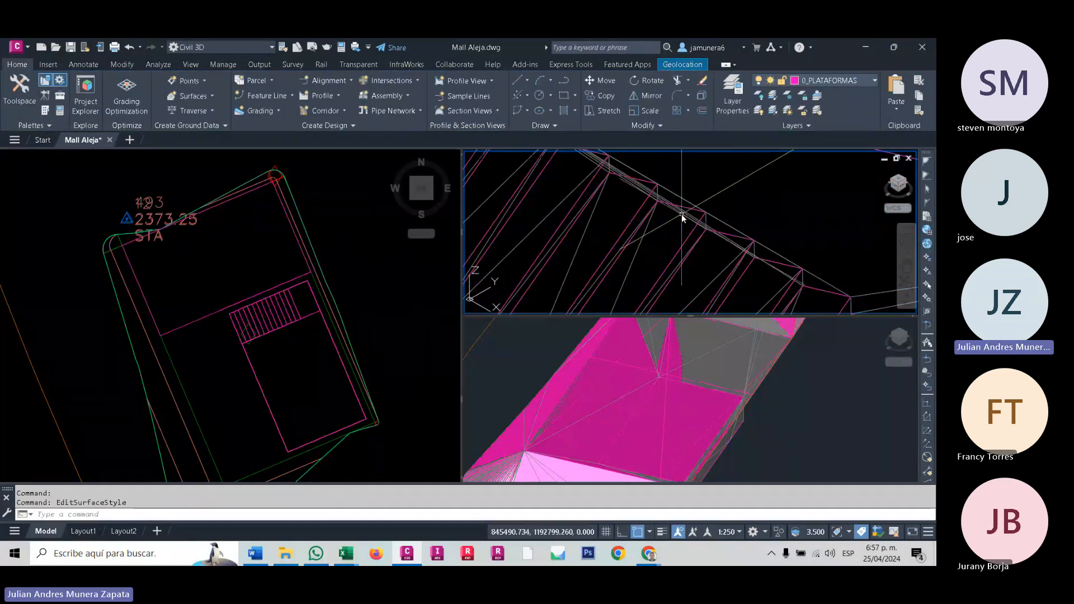
- Try Swap Edge again on the PLATAFORMA surface
click(264, 101)
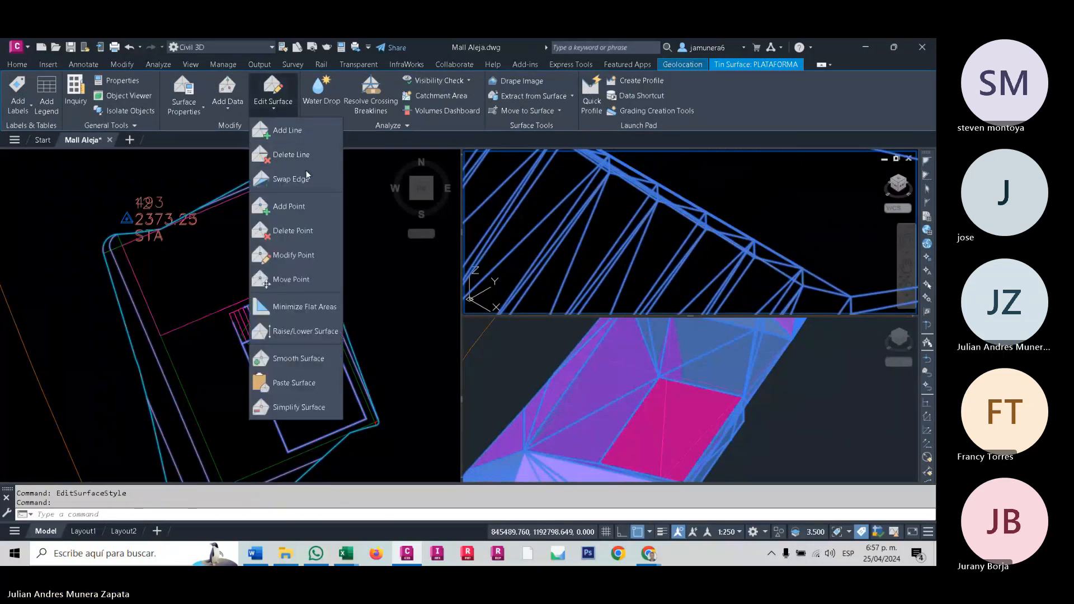
click(288, 178)
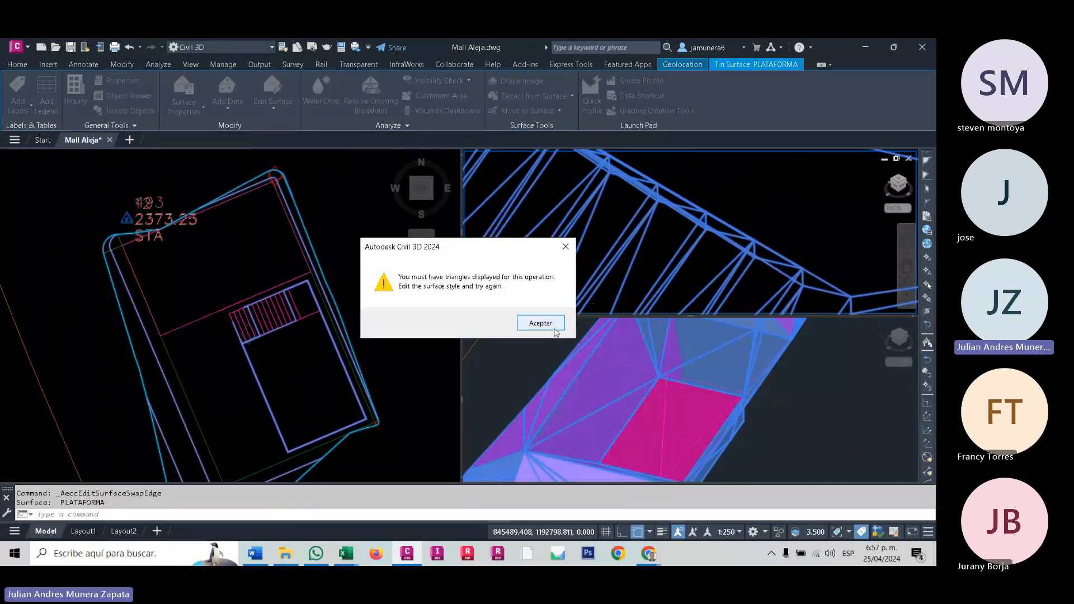
click(555, 326)
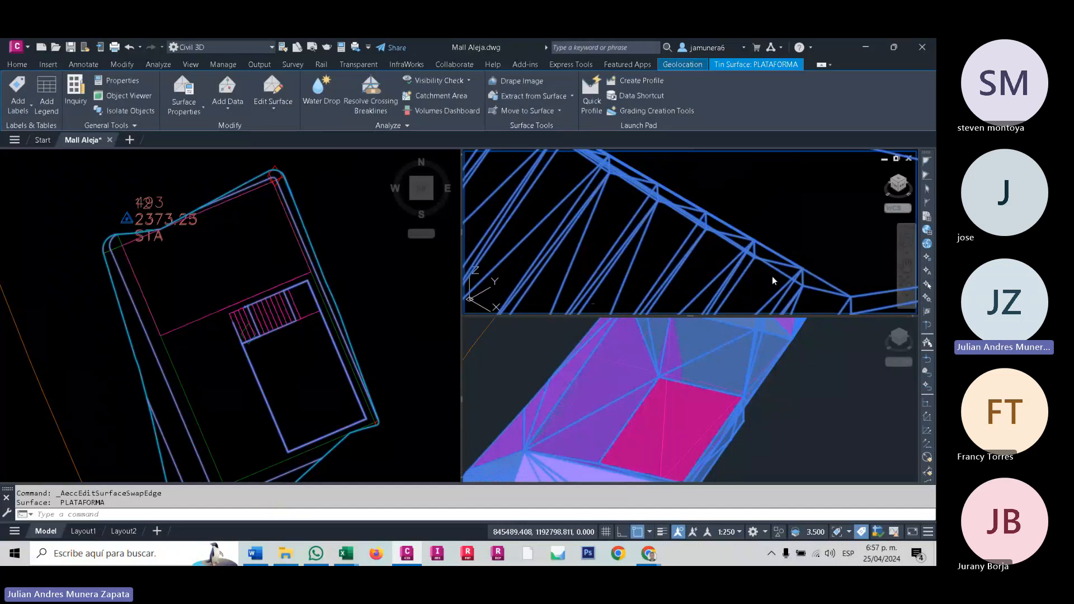
- Inspect the PLATAFORMA surface's triangle edges at the end of the stairs up close in the wireframe view
scroll(771, 277, down, 4)
middle_drag(772, 276, 679, 279)
click(759, 241)
scroll(738, 238, up, 1)
scroll(689, 236, up, 3)
scroll(679, 277, up, 4)
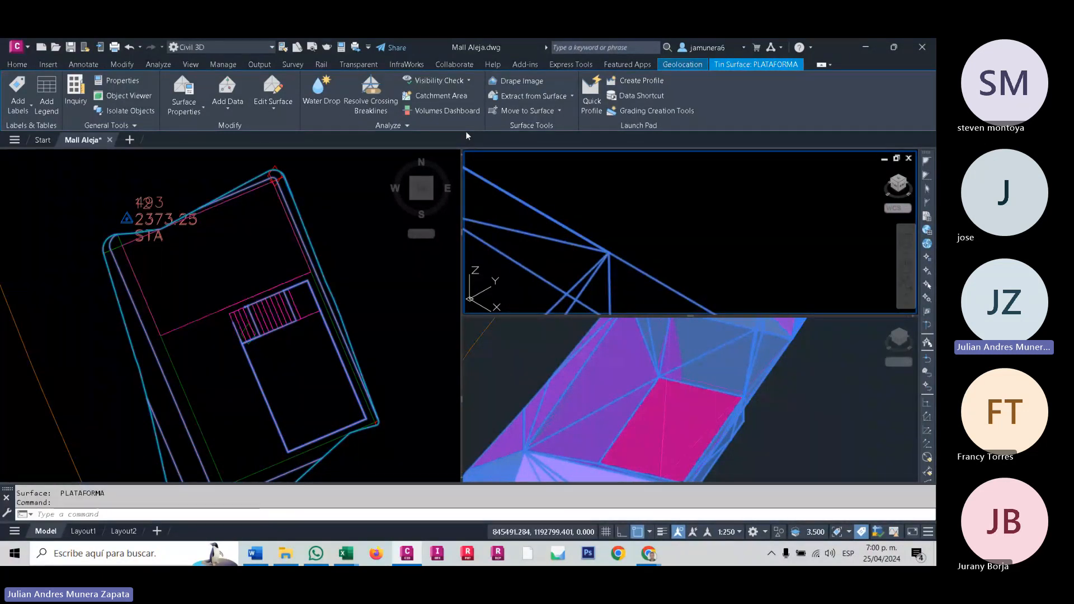
- Switch the model space to a single viewport showing the whole site in plan, with the surface deselected
click(368, 273)
scroll(364, 277, down, 8)
middle_drag(364, 278, 156, 335)
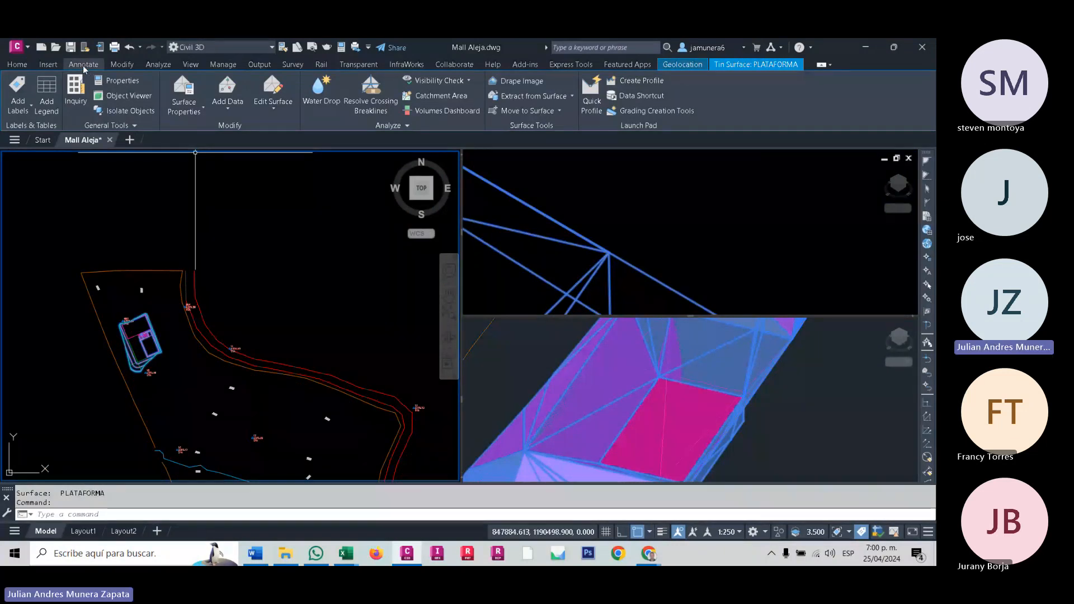
click(22, 67)
click(190, 64)
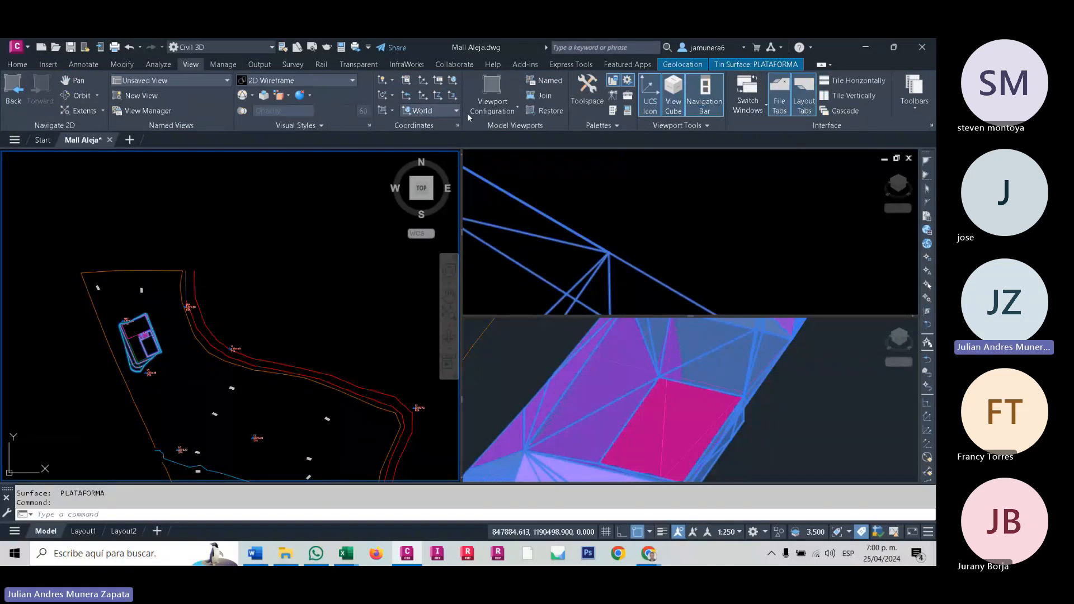
click(492, 103)
click(501, 154)
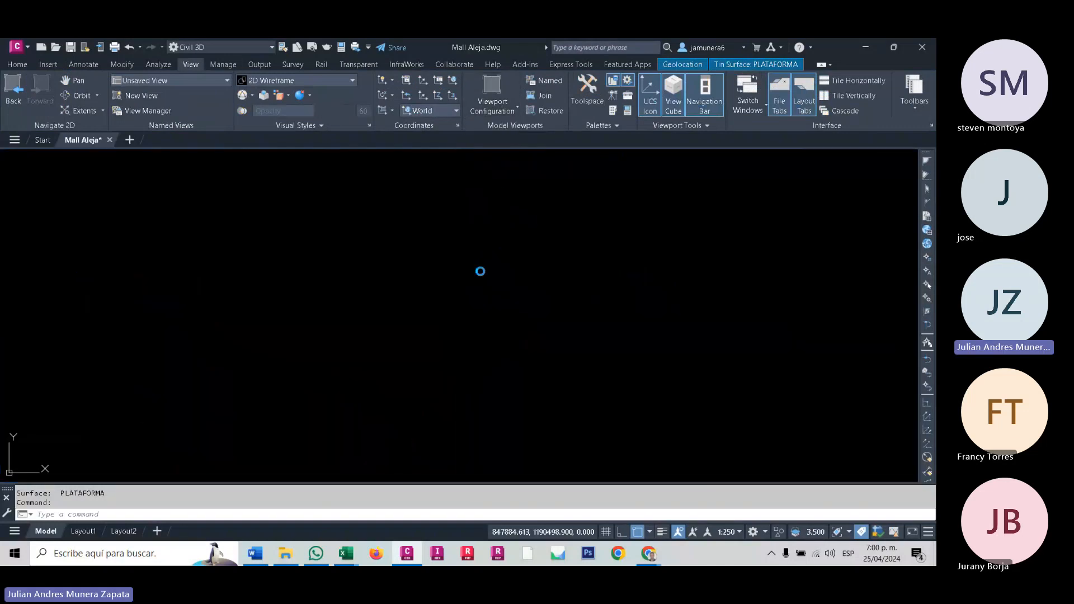
middle_drag(437, 328, 410, 254)
scroll(398, 280, up, 3)
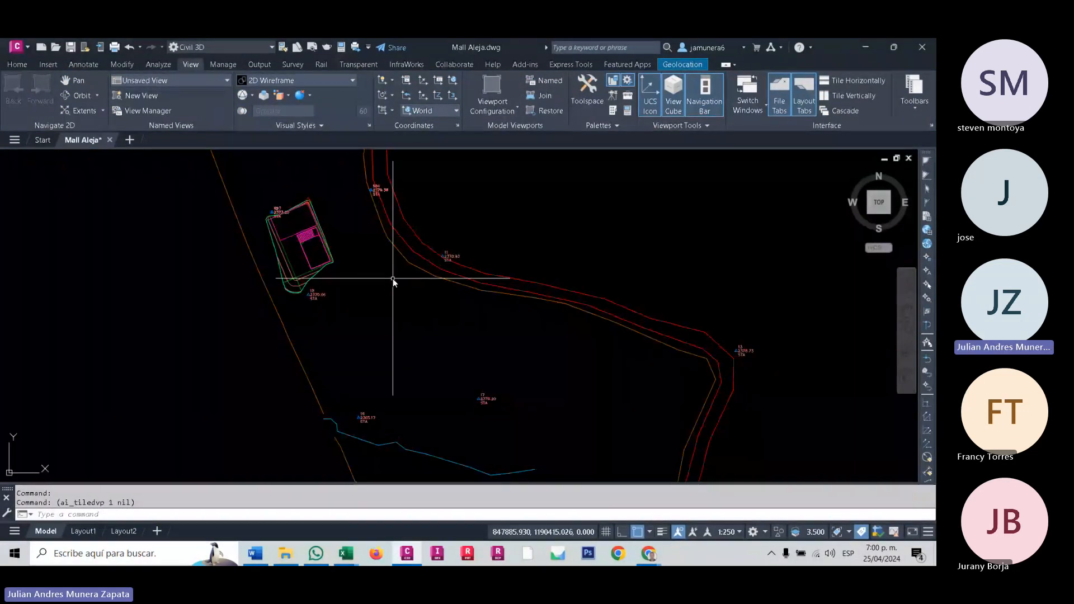
scroll(458, 287, down, 3)
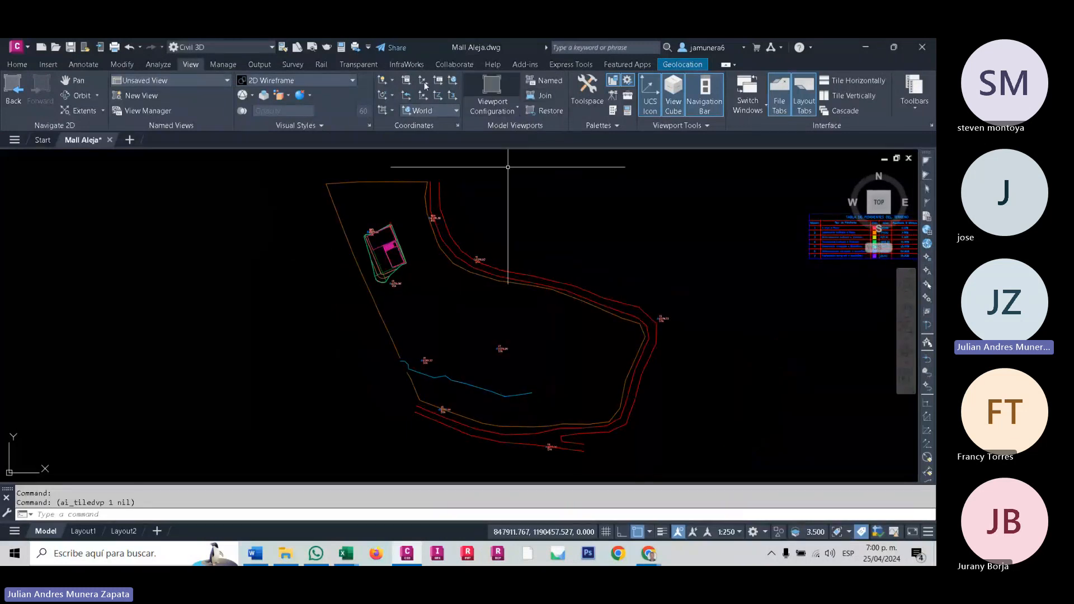
- Thaw all the frozen layers to bring back the terrain contours
click(17, 64)
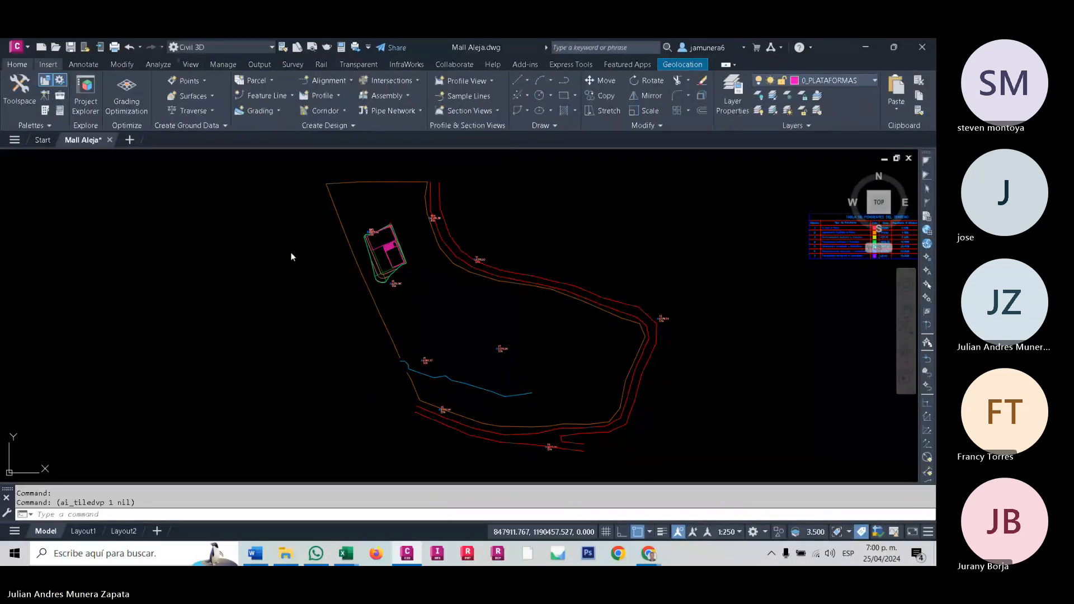
click(789, 97)
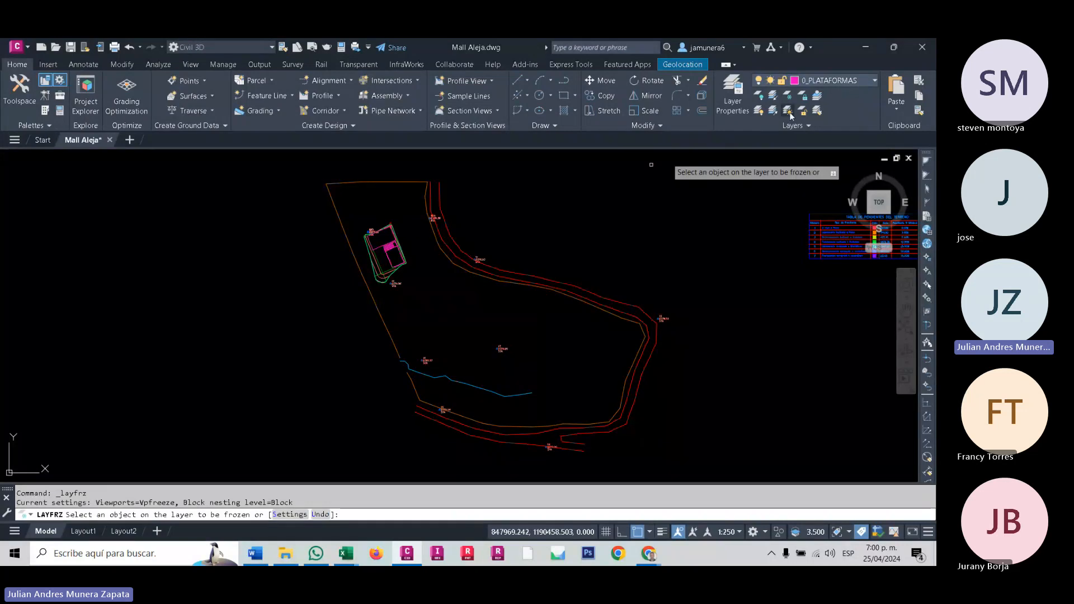
key(Escape)
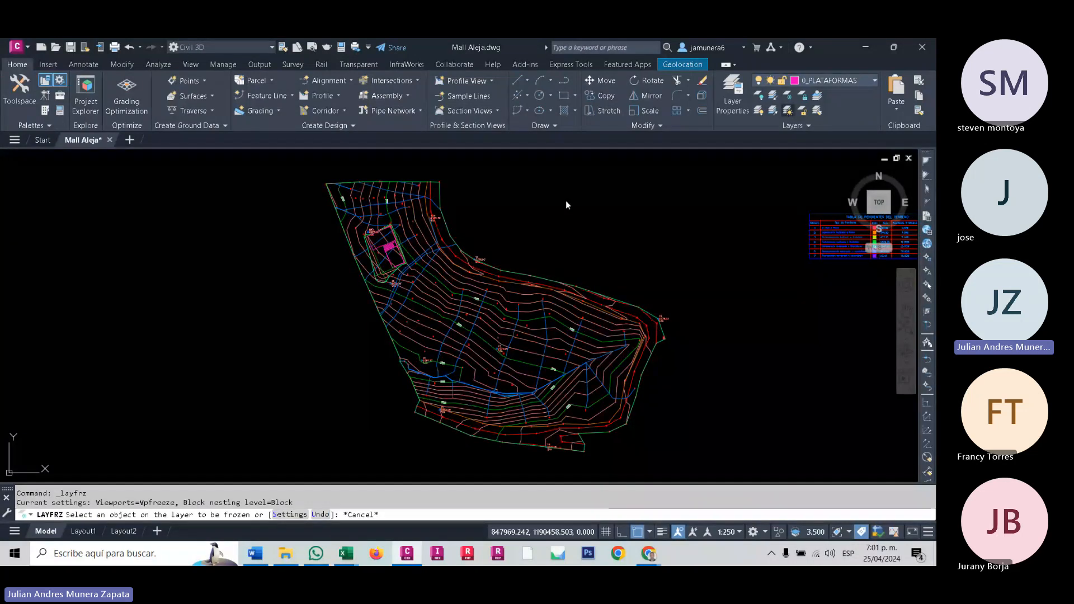
key(Escape)
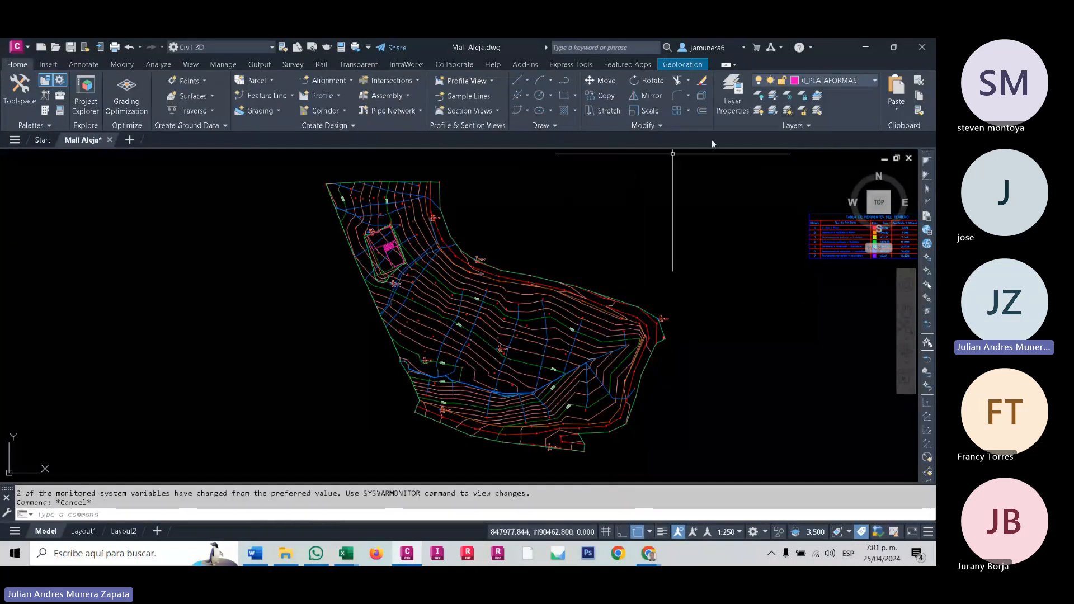
- Freeze the V-NODE and C-TOPO-WDRP layers by picking a survey node and a water drop line
click(789, 110)
scroll(468, 255, up, 5)
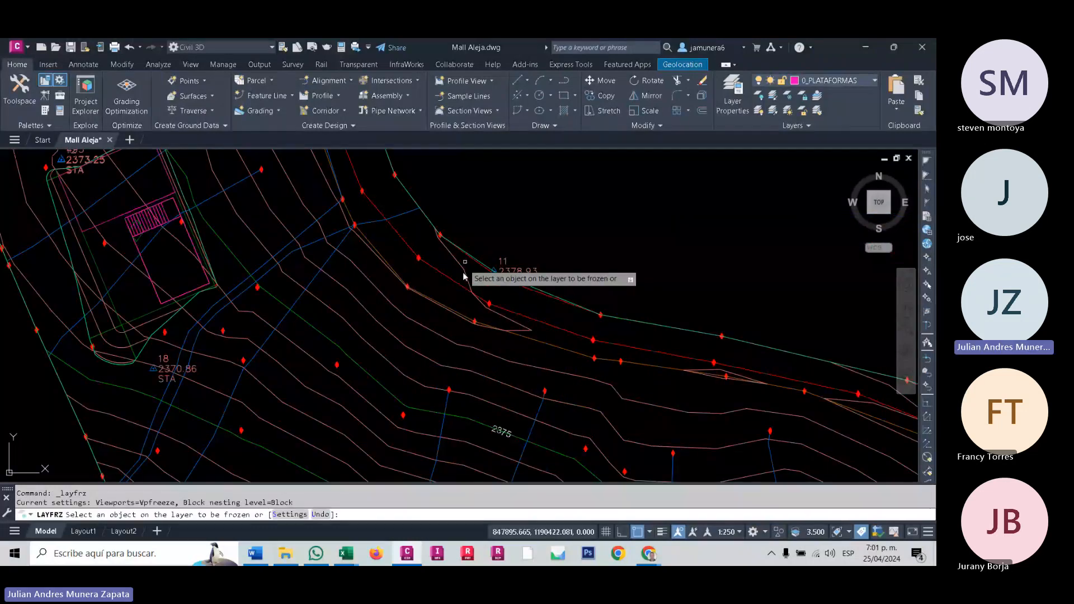
scroll(464, 275, up, 4)
click(551, 260)
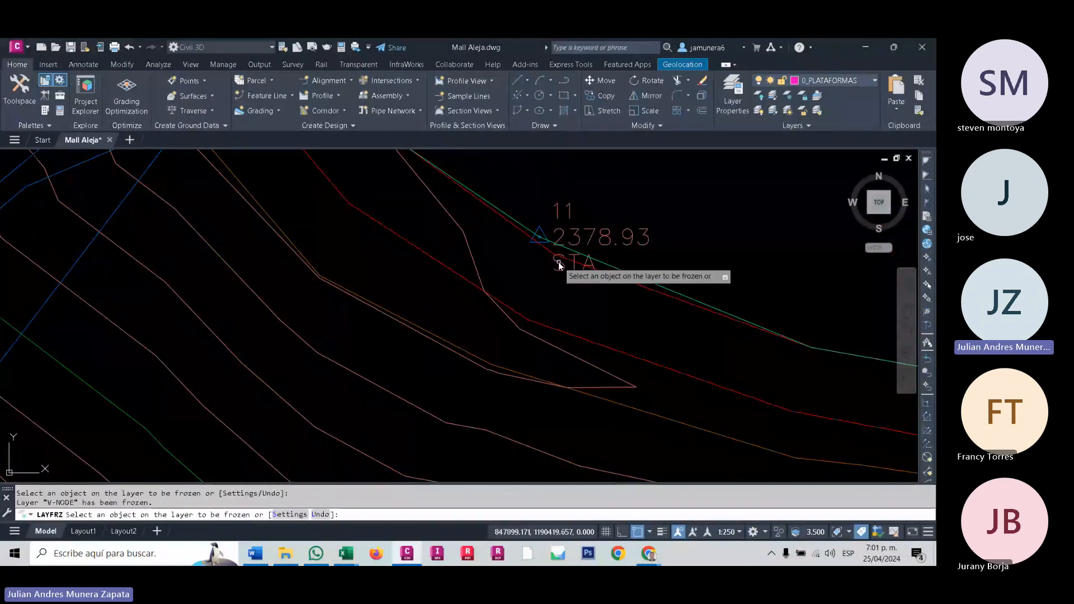
scroll(456, 335, down, 9)
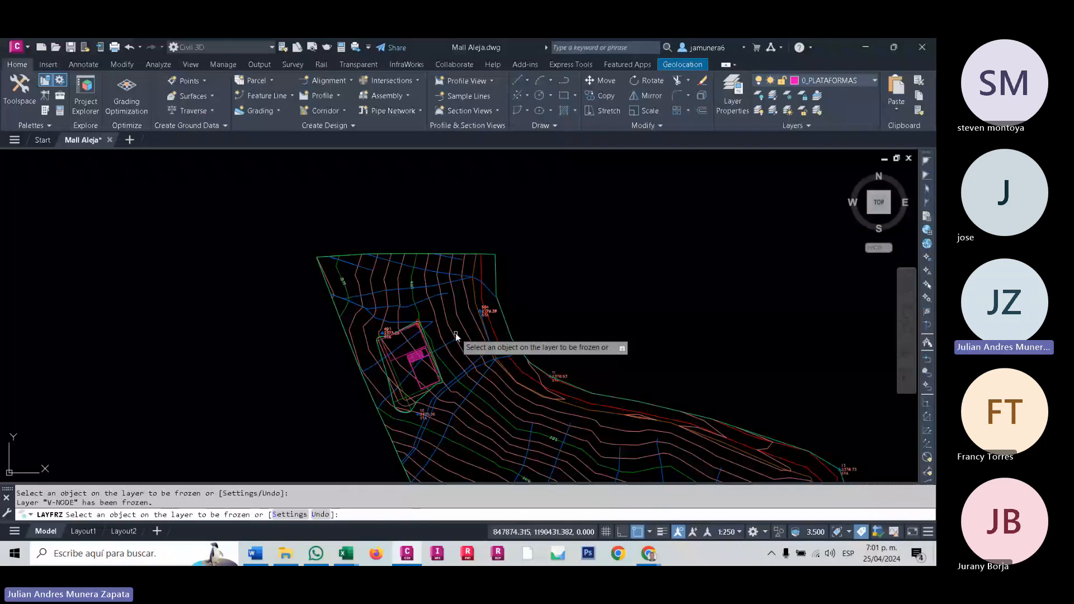
click(455, 336)
scroll(406, 306, up, 2)
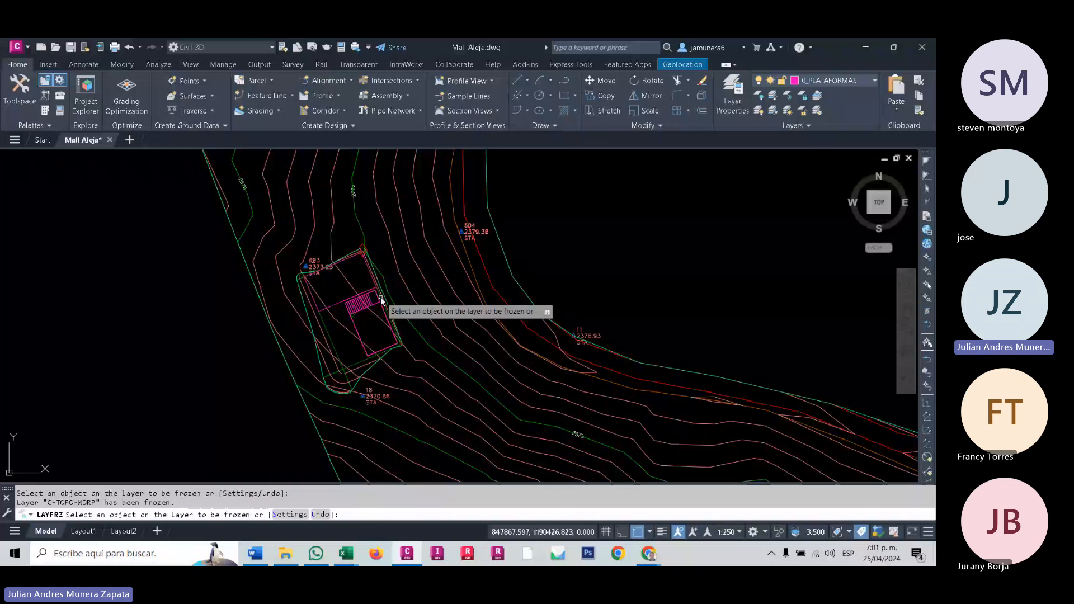
key(Escape)
- Open the Toolspace and review the definition items of the PLATAFORMA surface in the drawing's surface collection
scroll(631, 376, down, 2)
scroll(513, 322, up, 2)
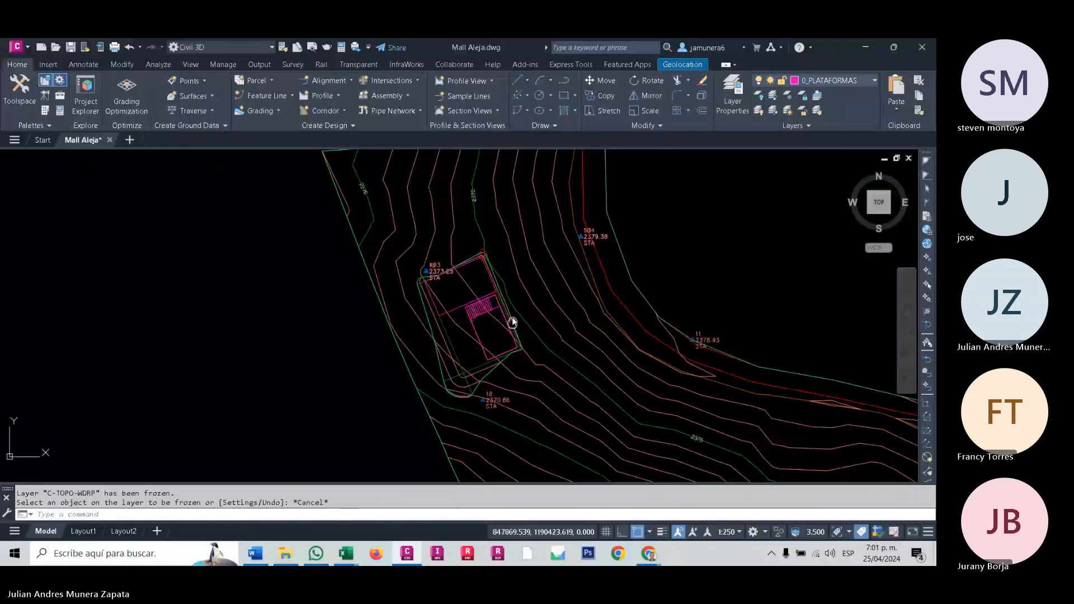
middle_drag(512, 323, 504, 288)
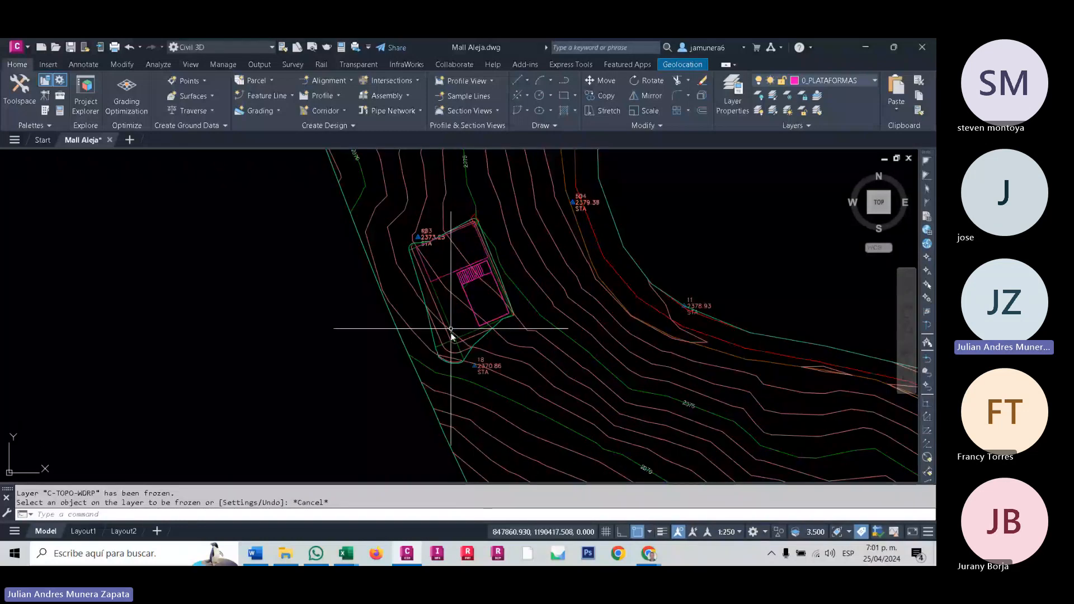
middle_drag(479, 351, 477, 351)
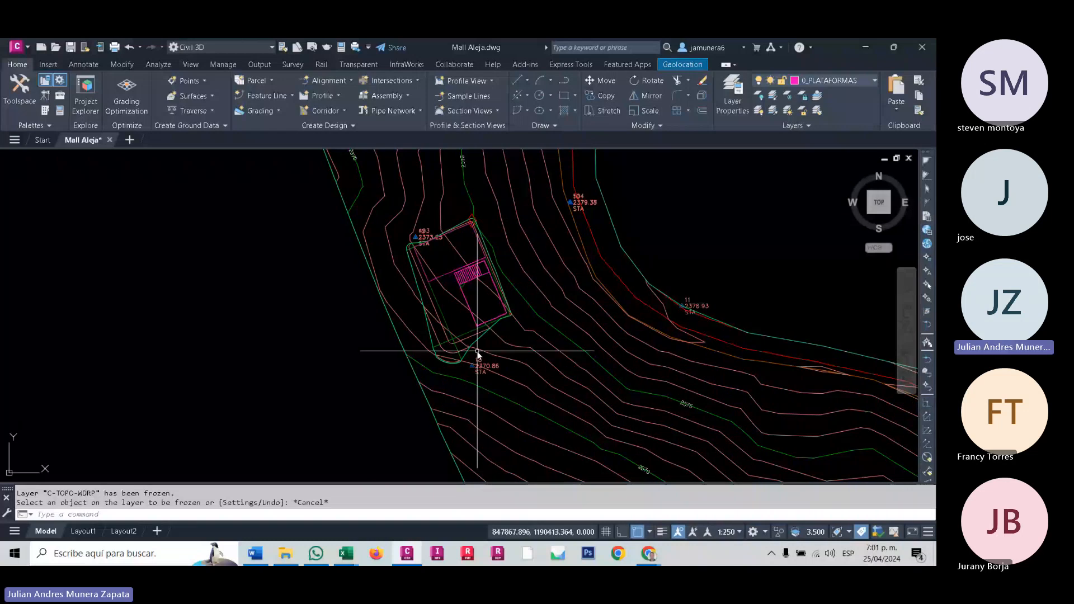
click(20, 87)
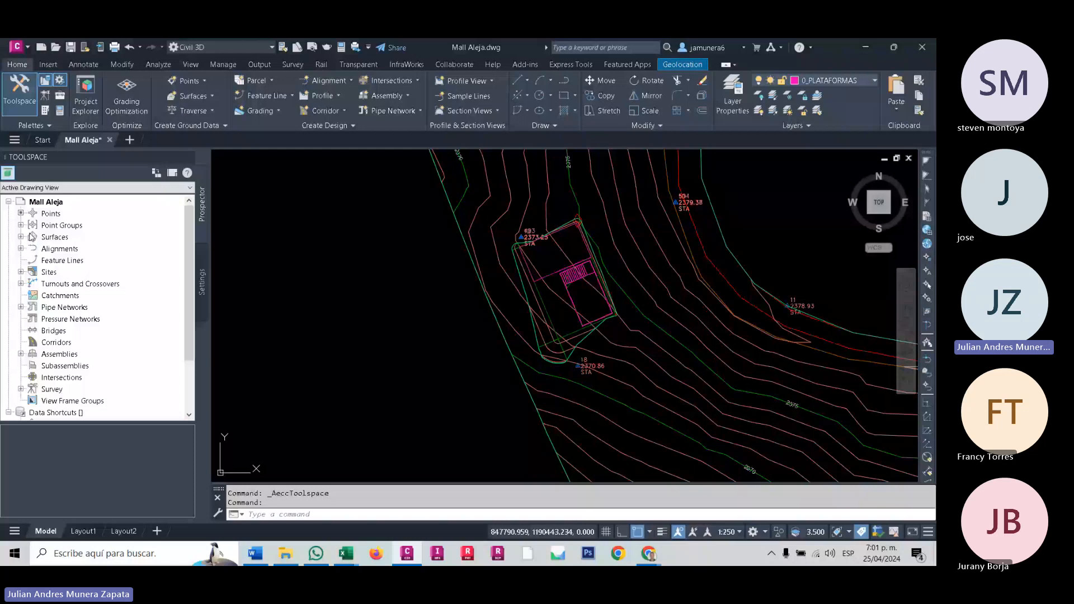
double_click(32, 236)
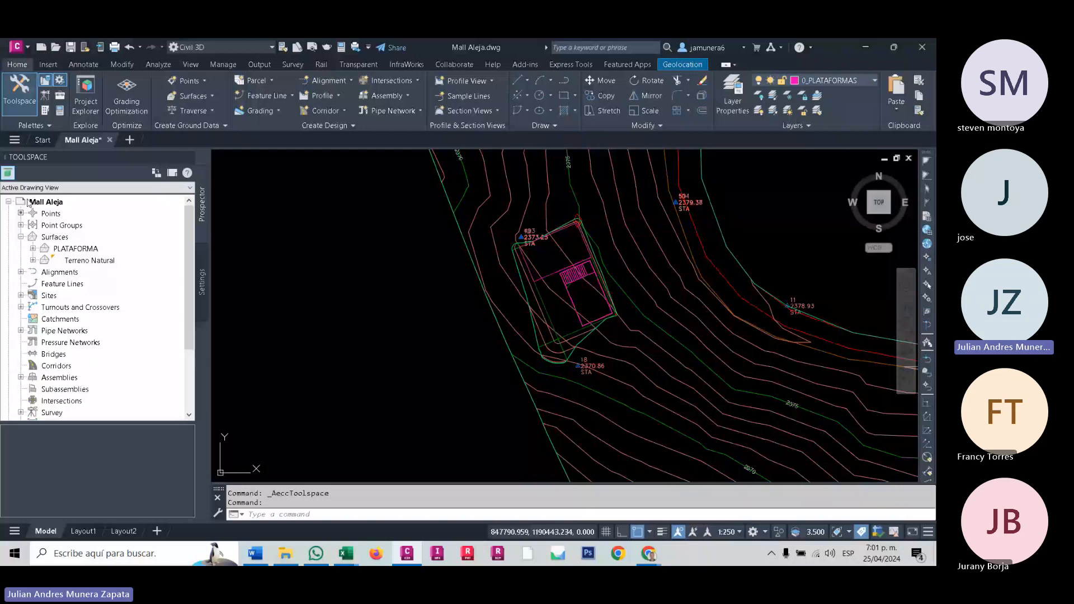
click(56, 236)
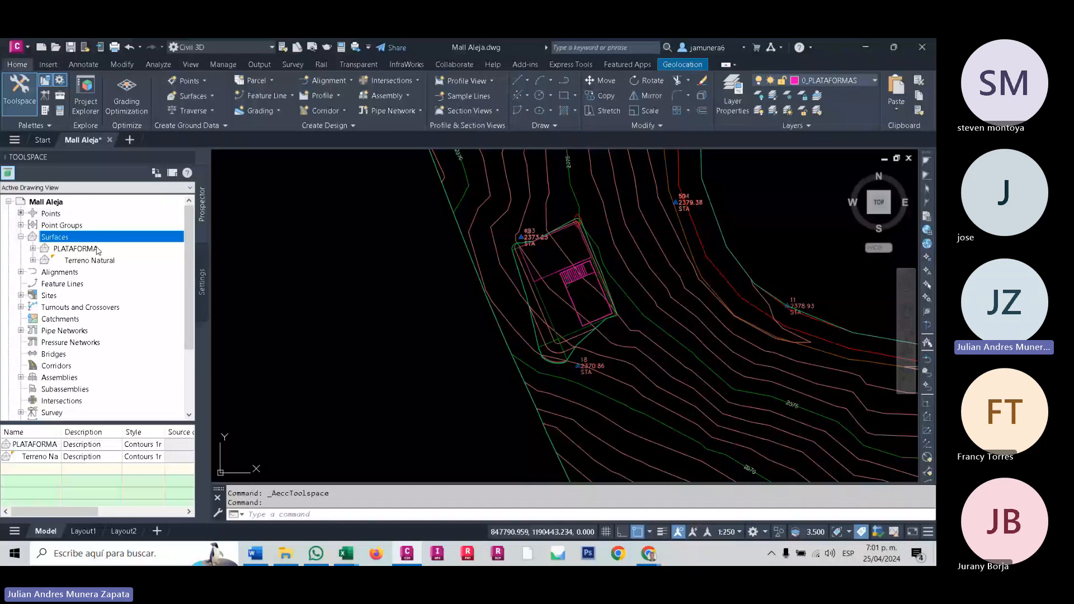
double_click(97, 250)
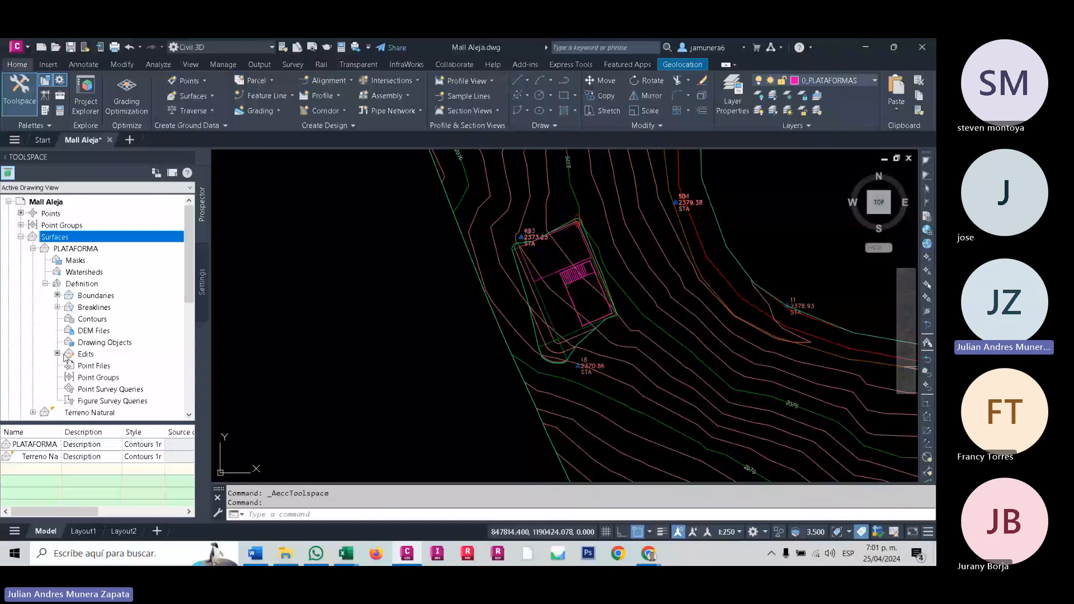
- Review the definition items of the Terreno Natural surface and compare both surfaces in plan around the platform
click(33, 248)
click(33, 260)
click(45, 295)
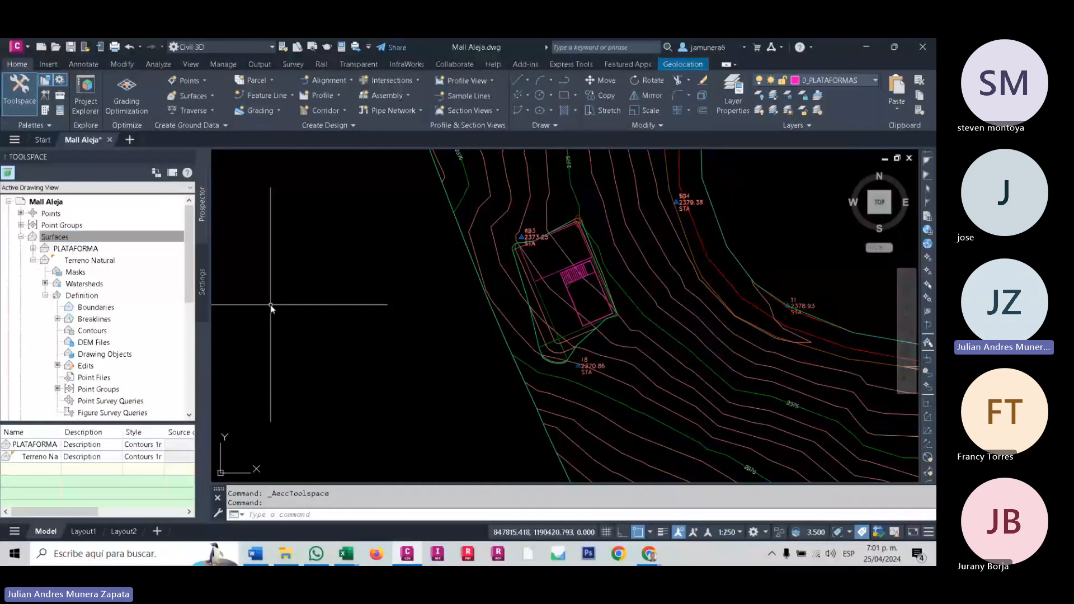
middle_drag(596, 306, 517, 305)
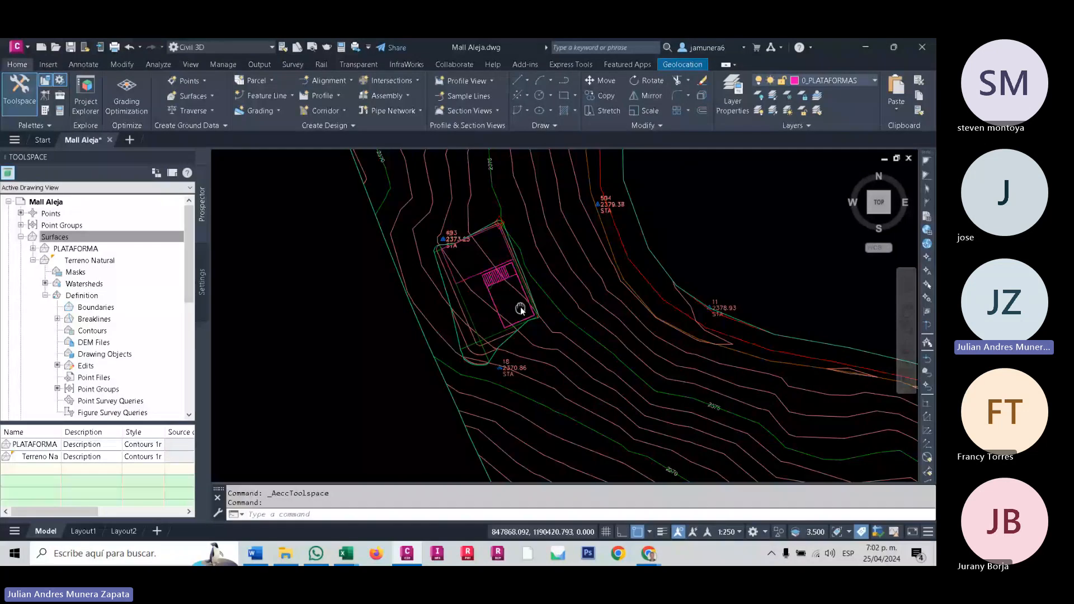
click(45, 296)
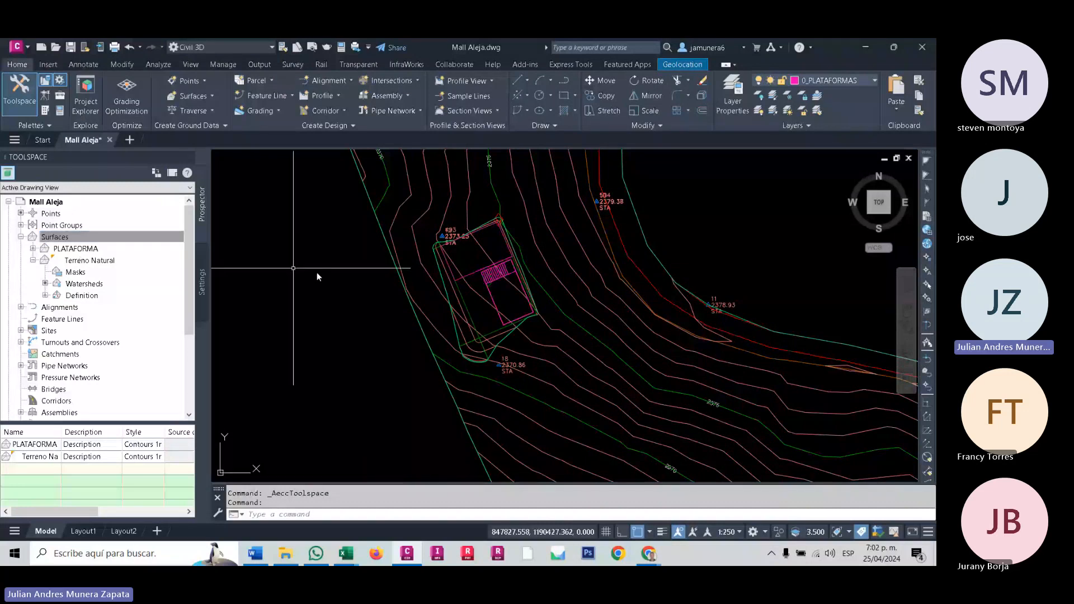
middle_drag(316, 272, 283, 298)
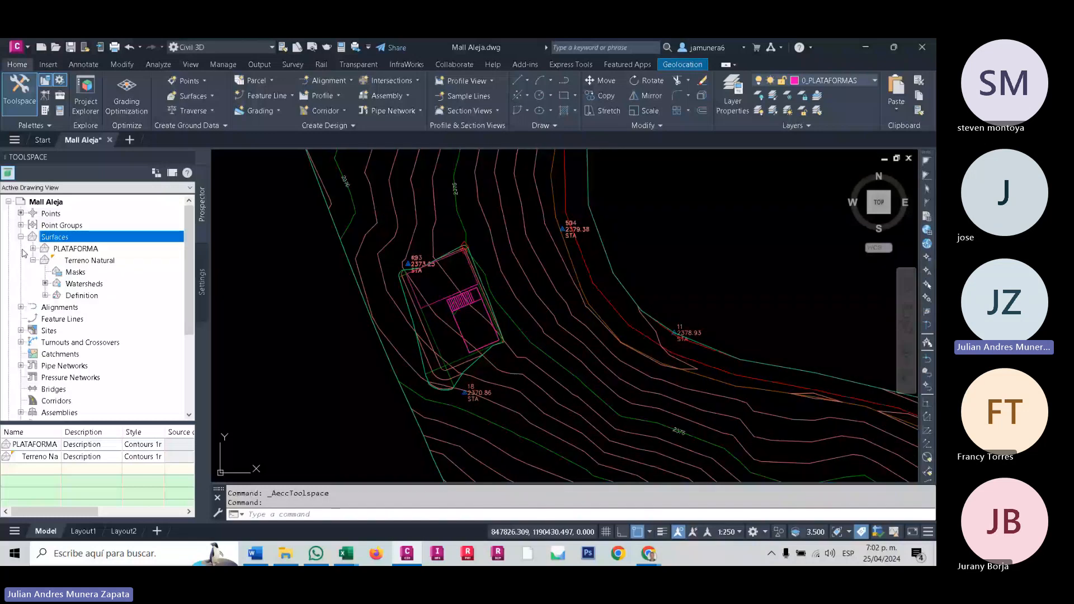
click(33, 260)
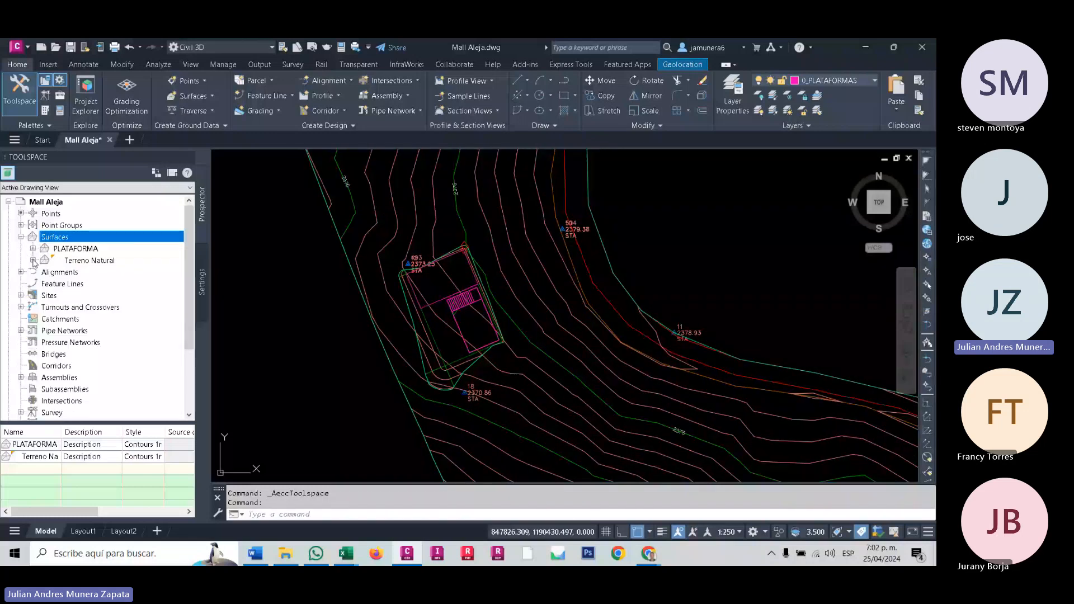
- Begin creating a TIN surface and add the suffix "_*" to its C-TOPO object layer
right_click(59, 237)
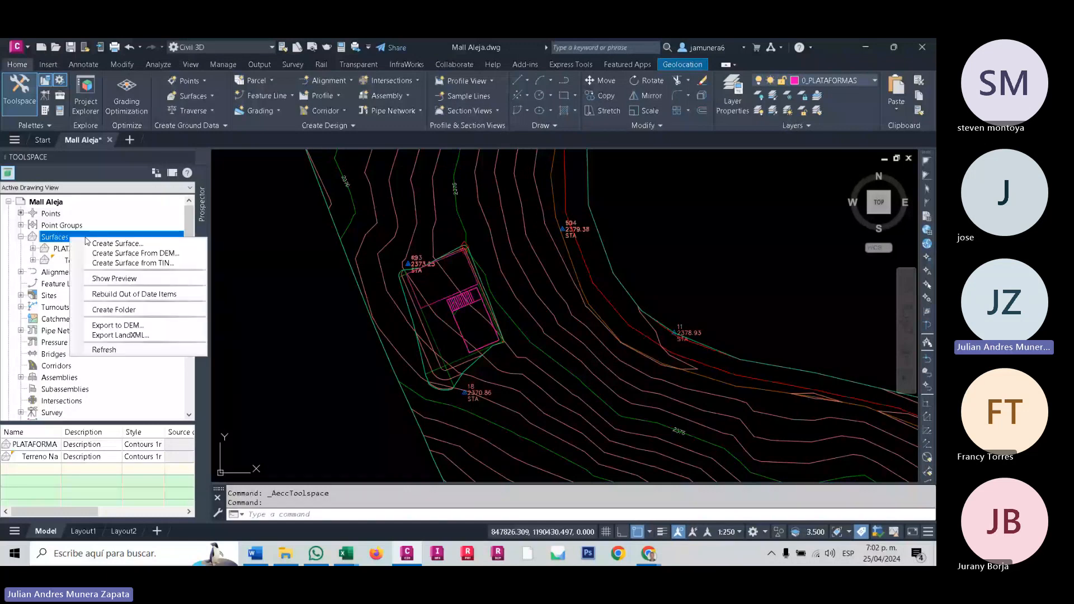
click(119, 244)
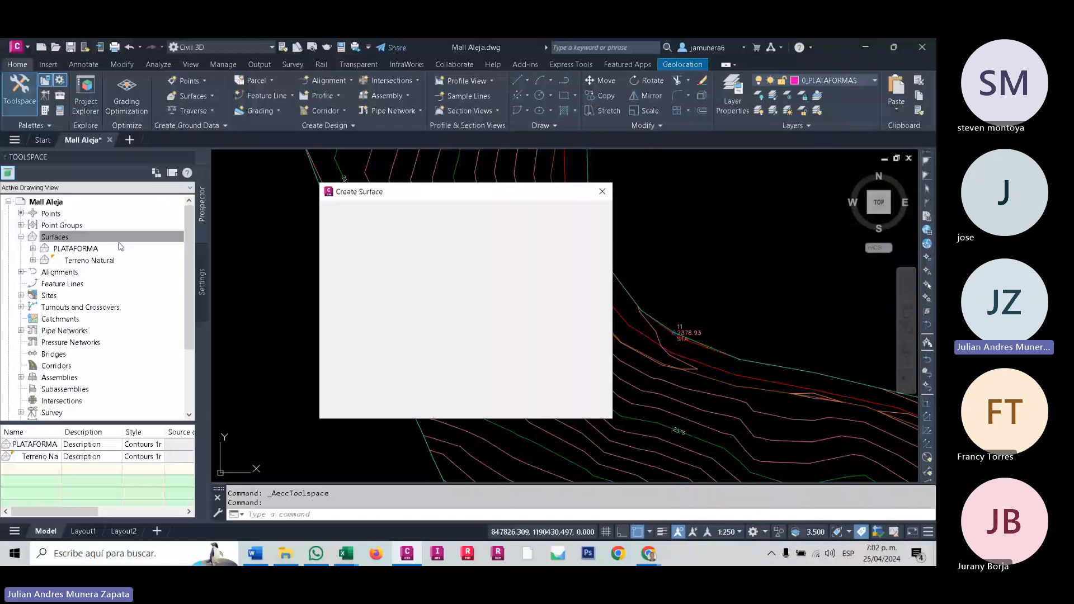
click(601, 223)
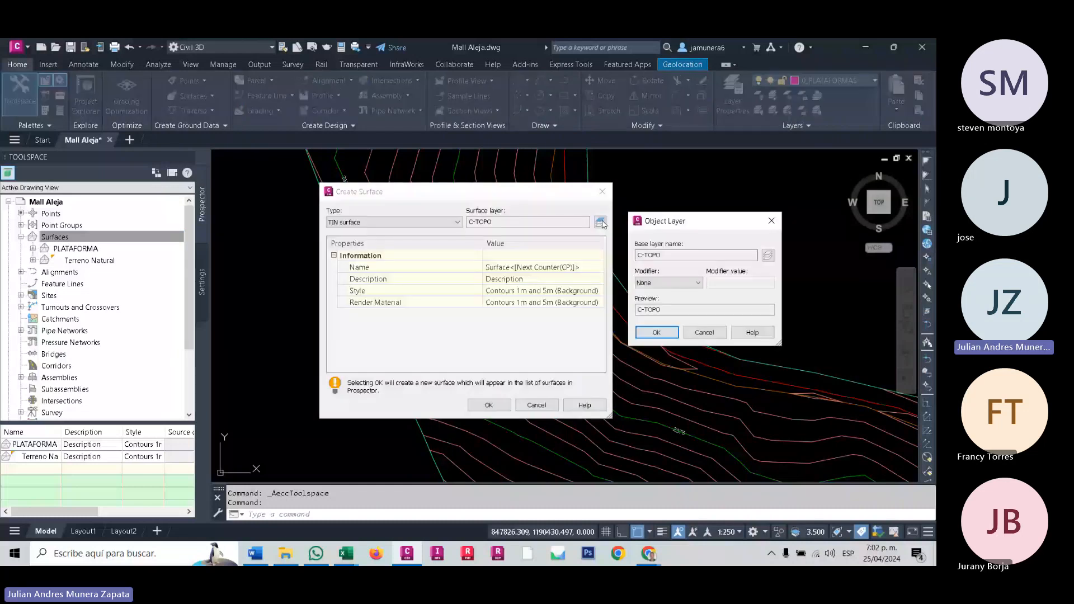
click(697, 283)
click(654, 308)
click(728, 284)
text(_)
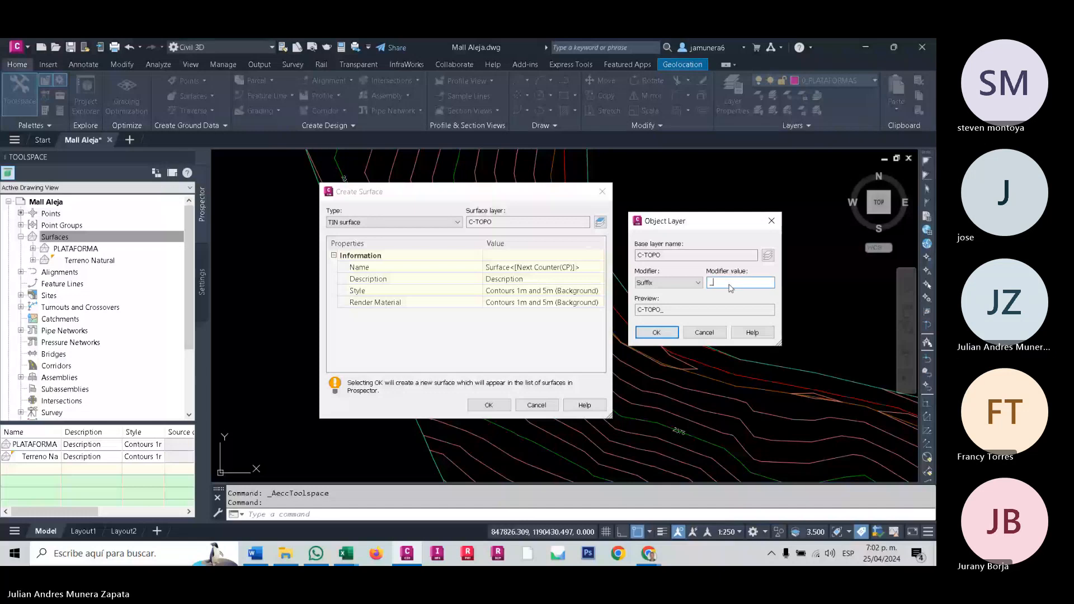
text(*)
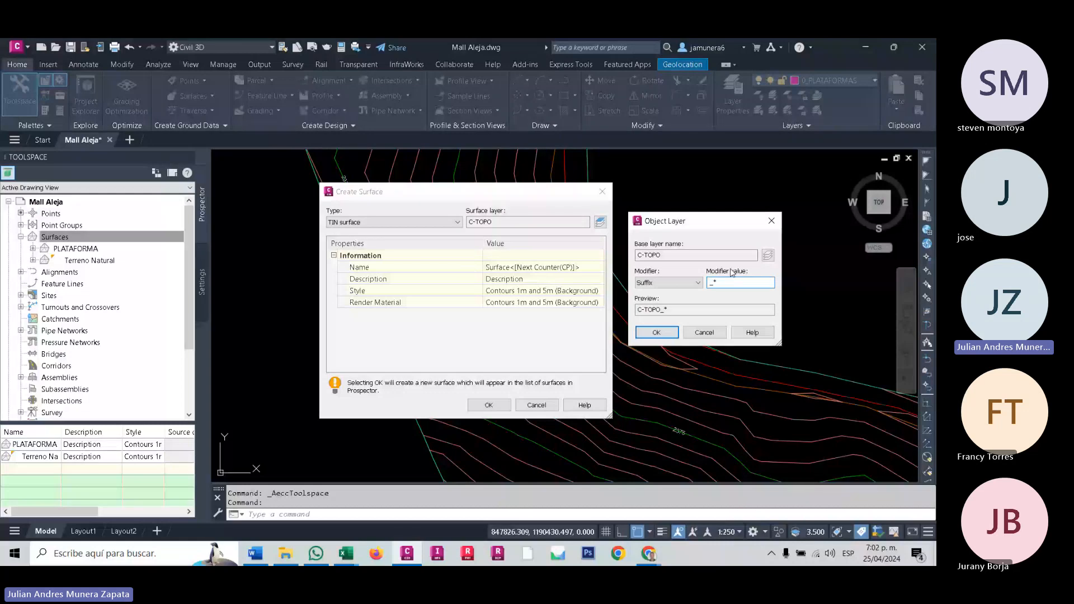
click(656, 332)
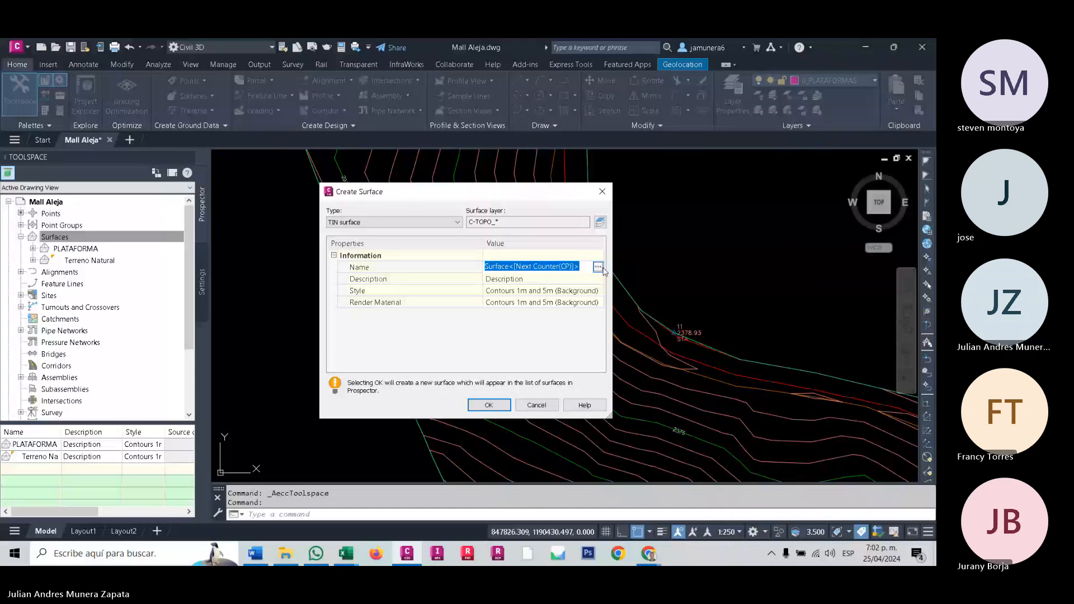
- Name the new TIN surface "Superficie Actualizada 20240425"
text(S)
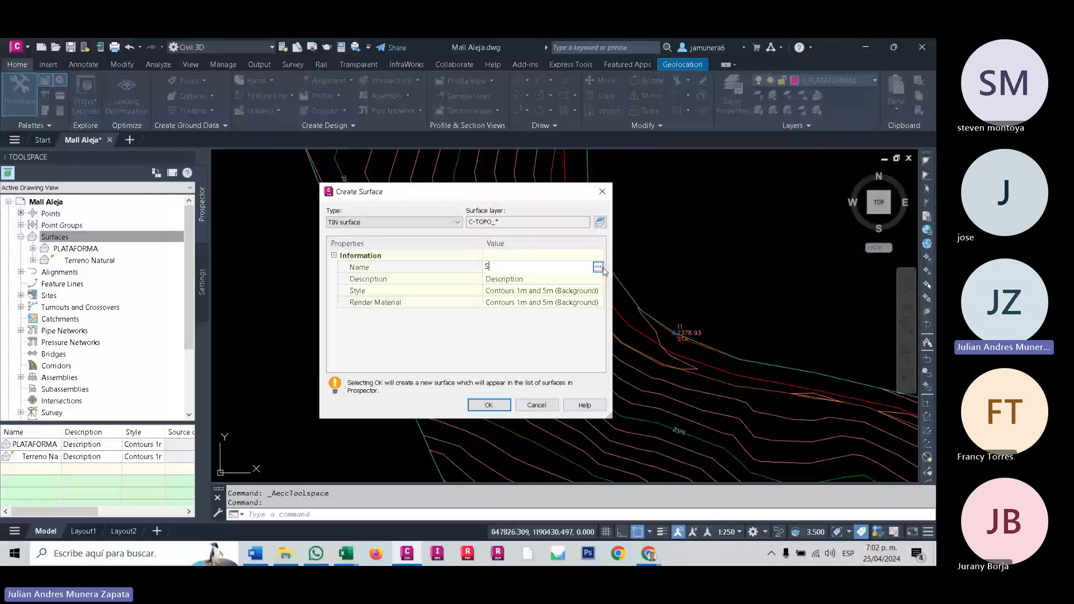
text(u)
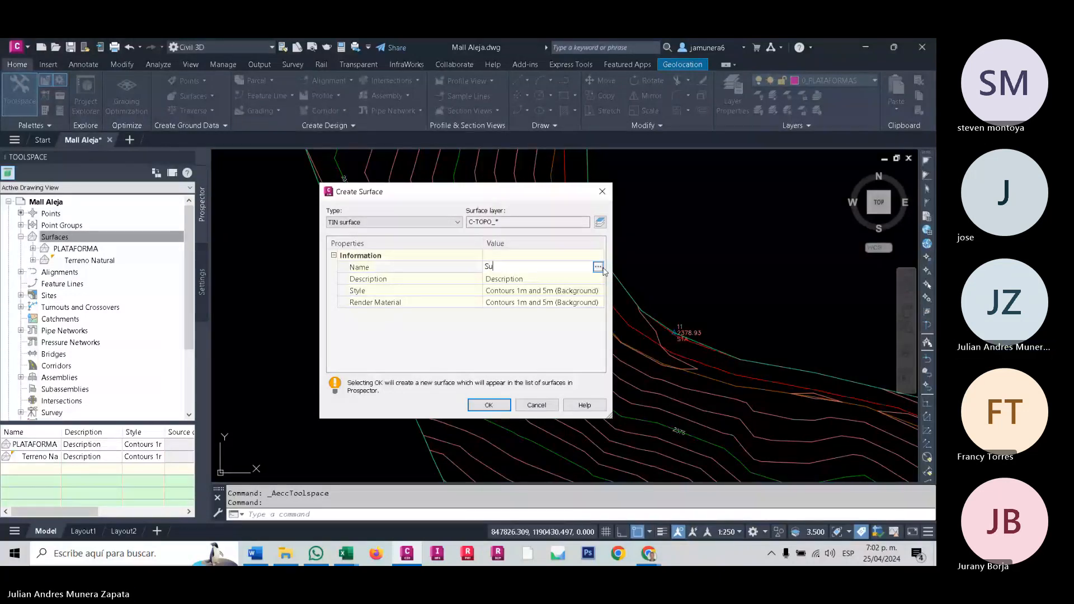
text(perf)
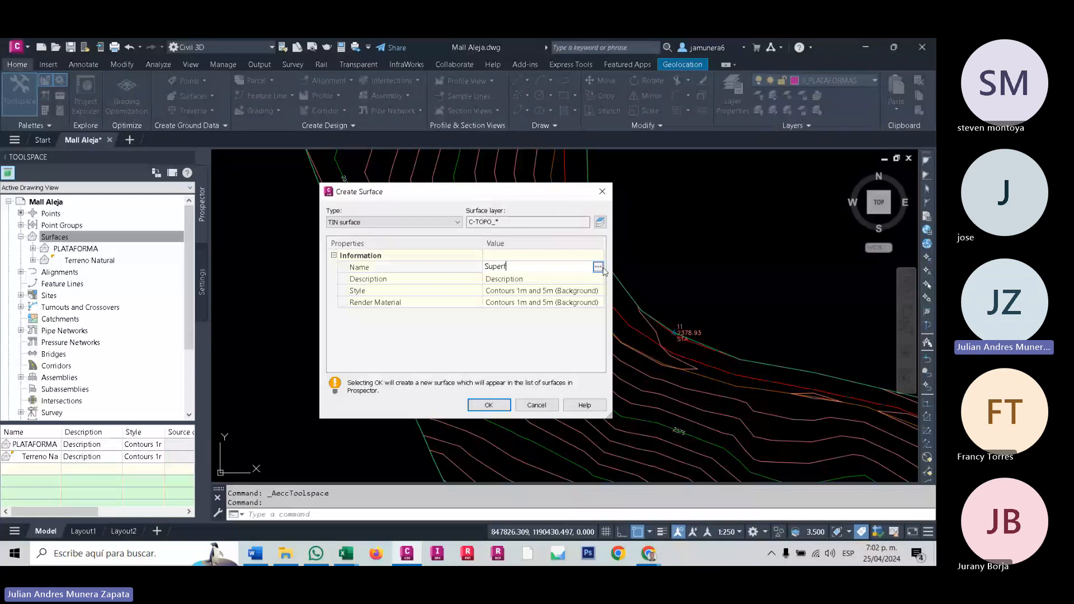
text(icie Actualizada)
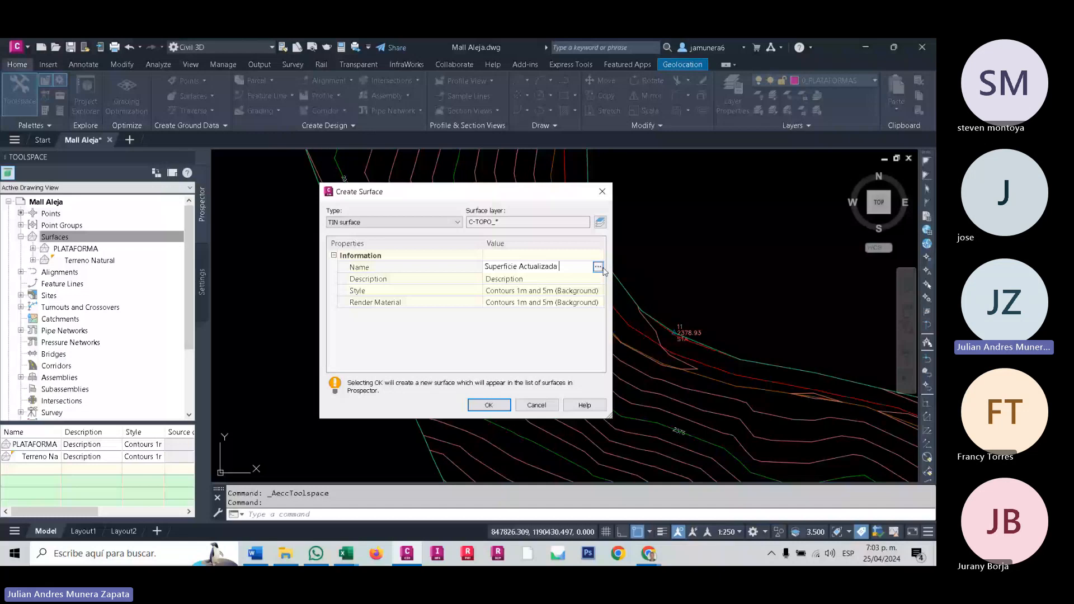
text(2024042)
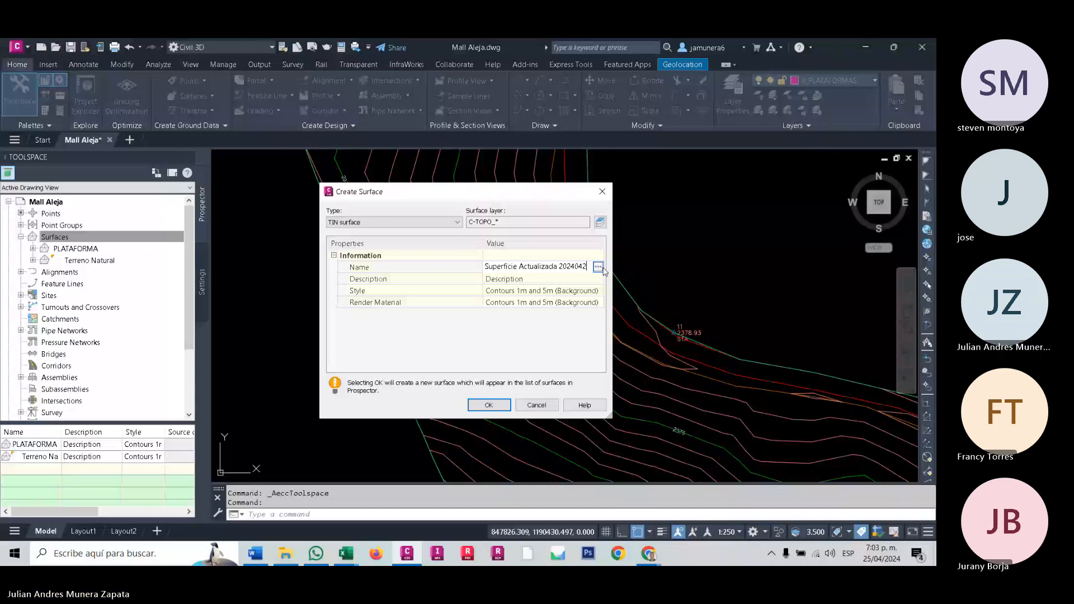
text(5)
click(600, 291)
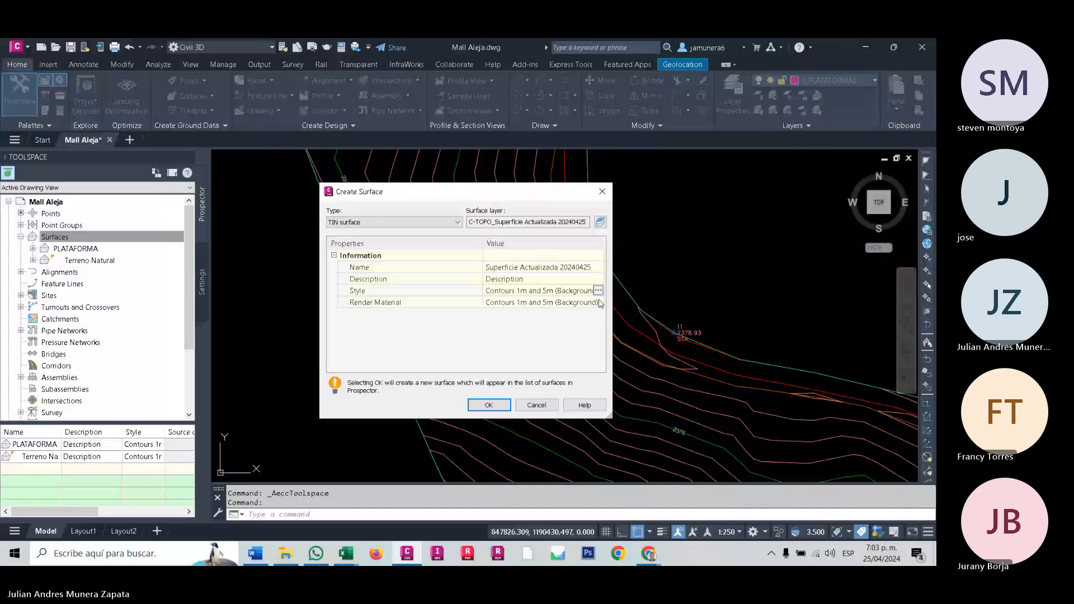
- Look through the available render materials for the new surface and assign Global
click(594, 304)
click(597, 302)
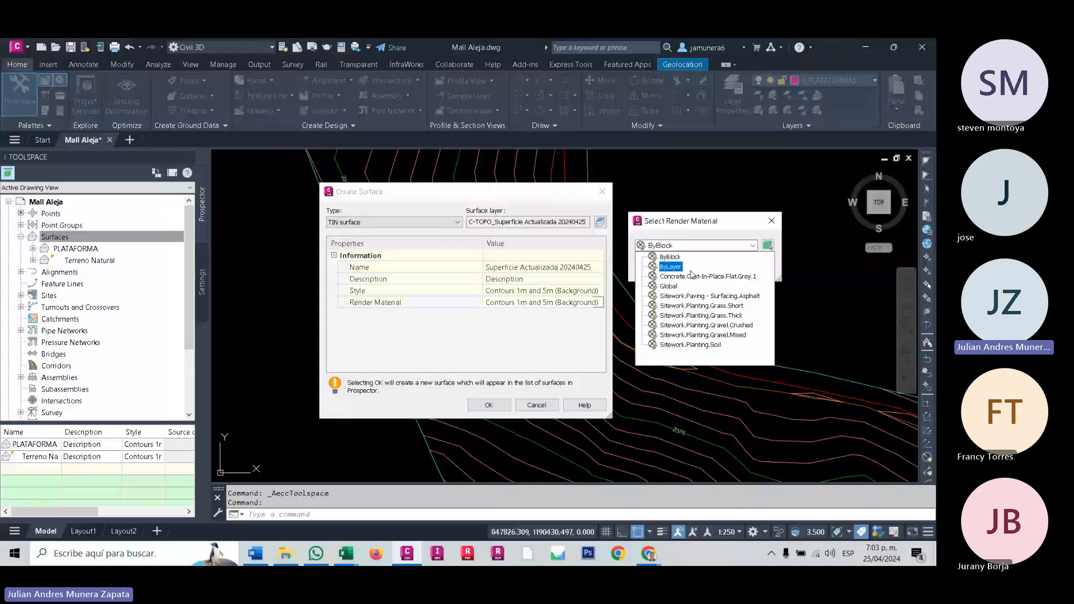
click(692, 276)
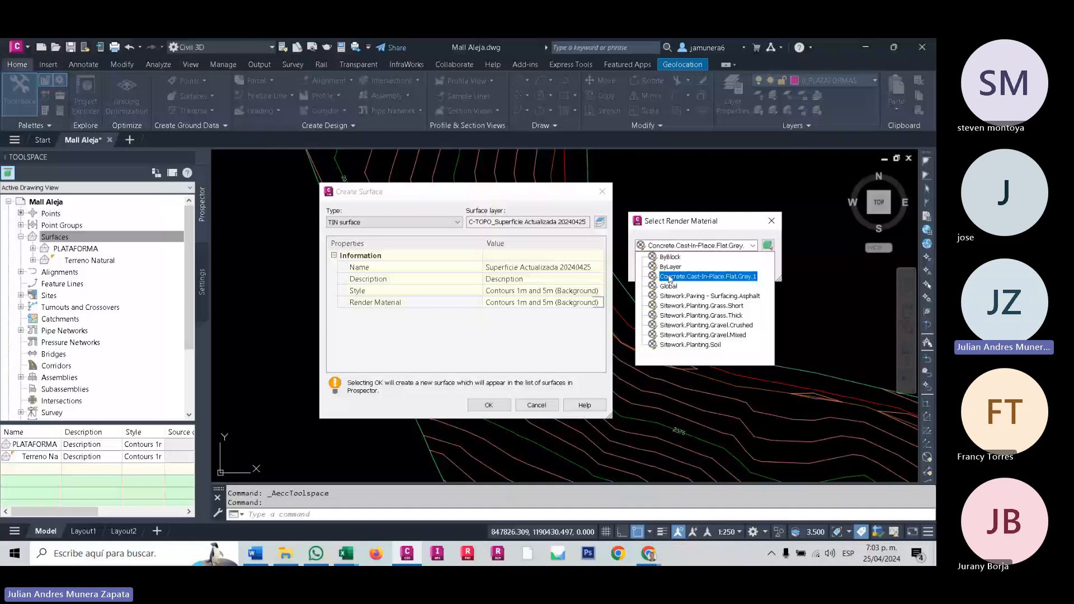
click(668, 285)
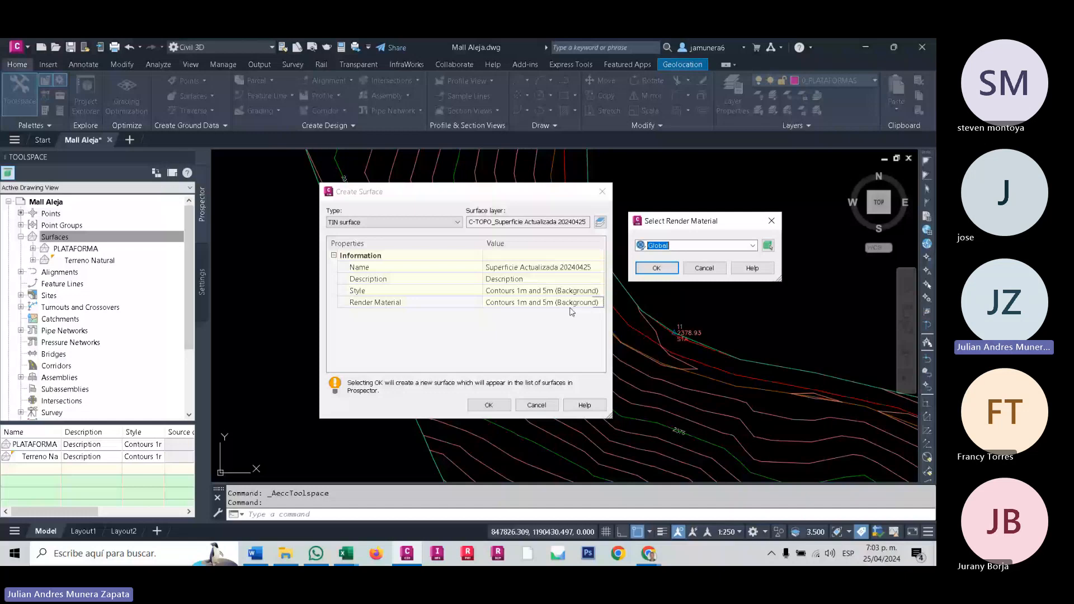
click(752, 246)
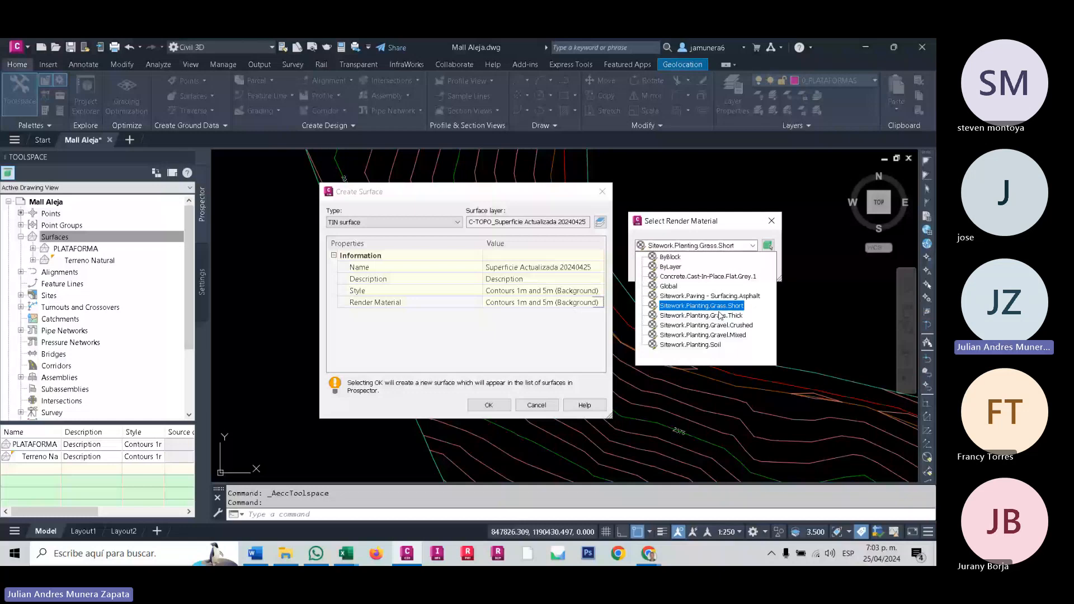
click(675, 287)
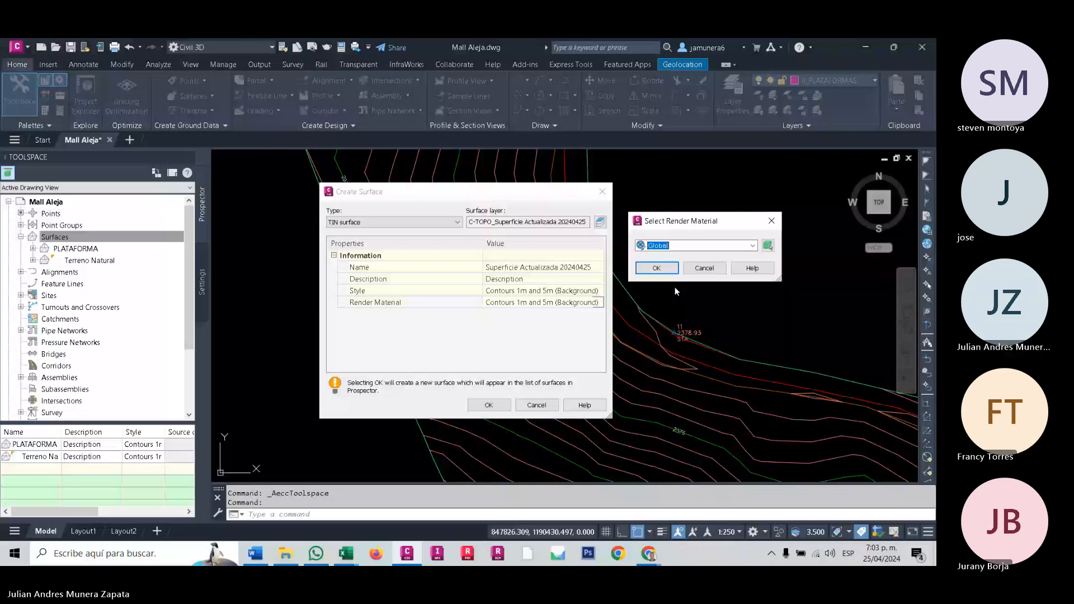
click(658, 268)
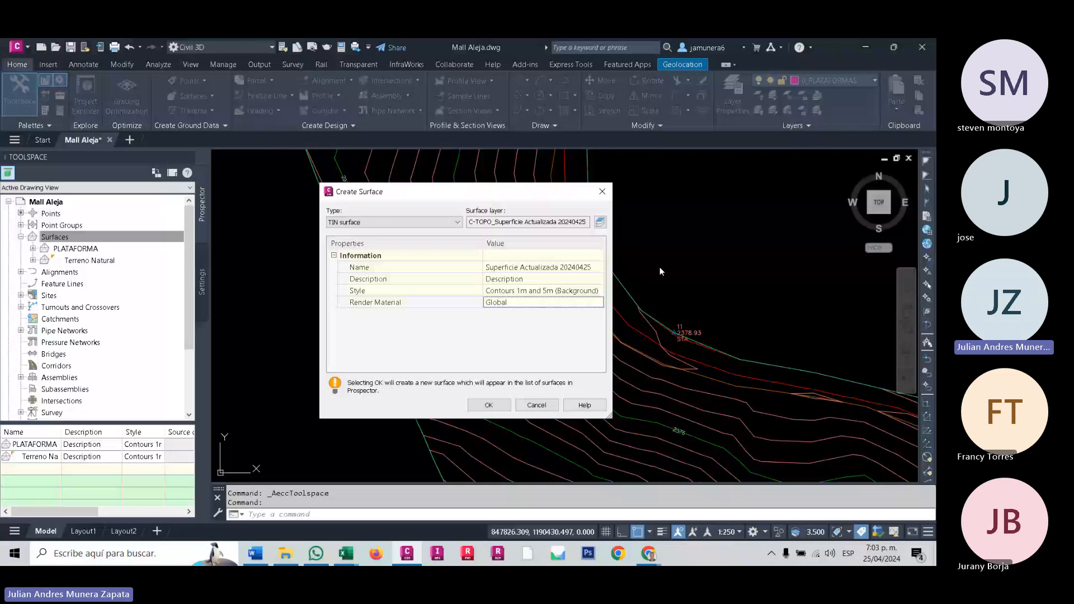
- Create the surface with these settings and expand the definition items of Superficie Actualizada 20240425
key(Return)
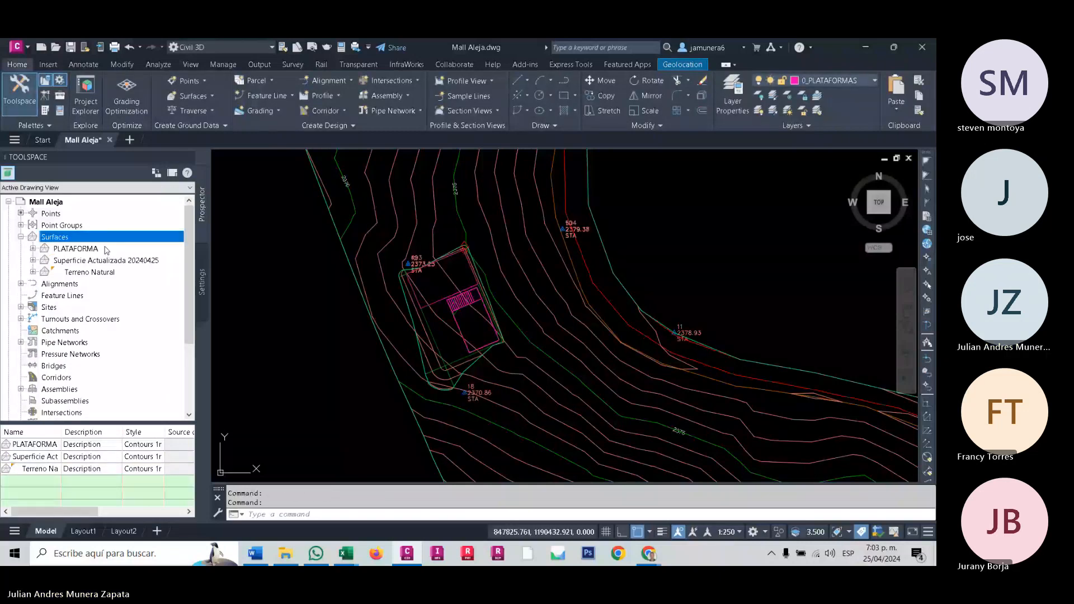
click(33, 260)
click(46, 295)
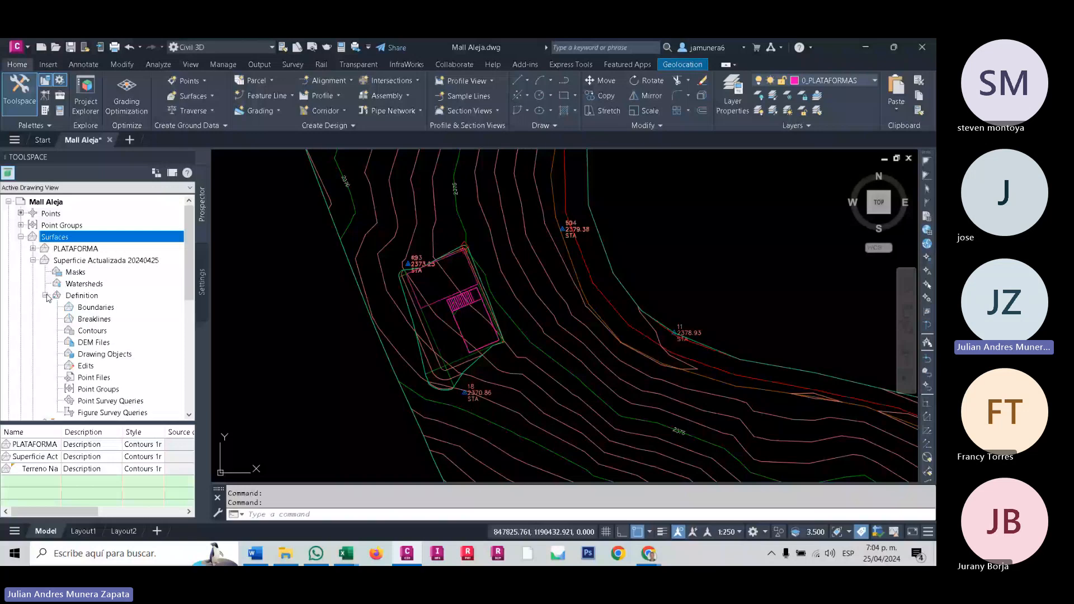
- Examine the Terreno Natural surface in the Object Viewer from several angles using the Shaded with edges visual style
mouse_move(477, 317)
middle_down()
mouse_move(476, 328)
mouse_move(475, 318)
middle_up()
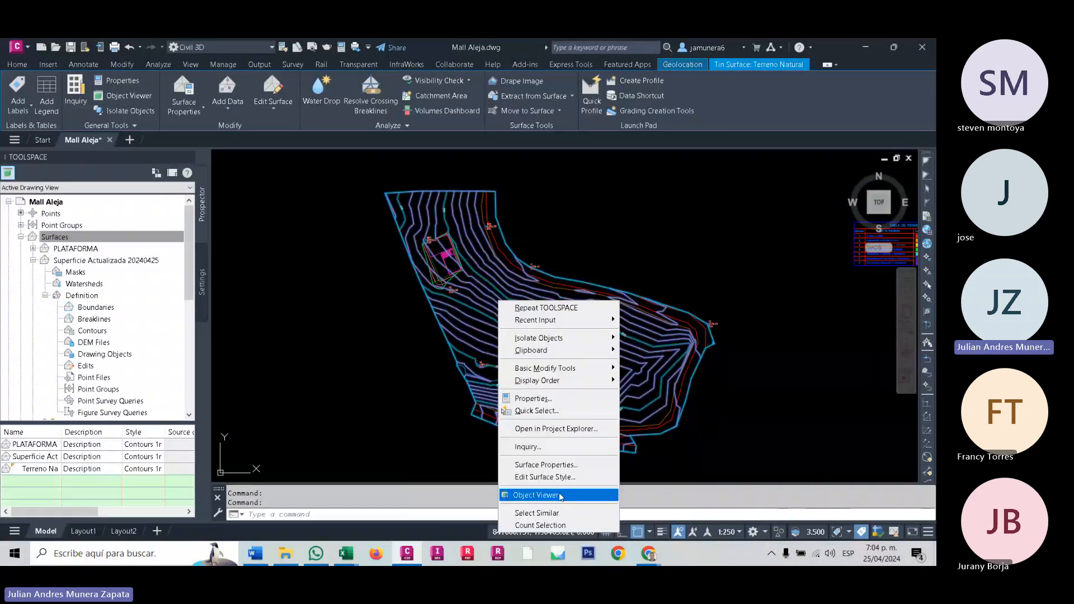
click(560, 495)
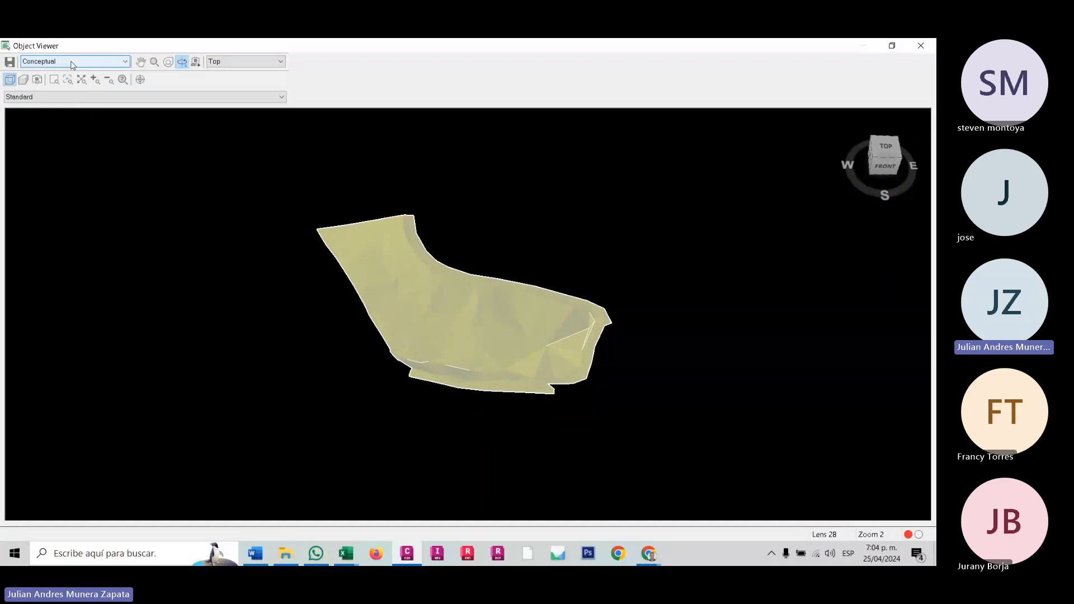
click(72, 62)
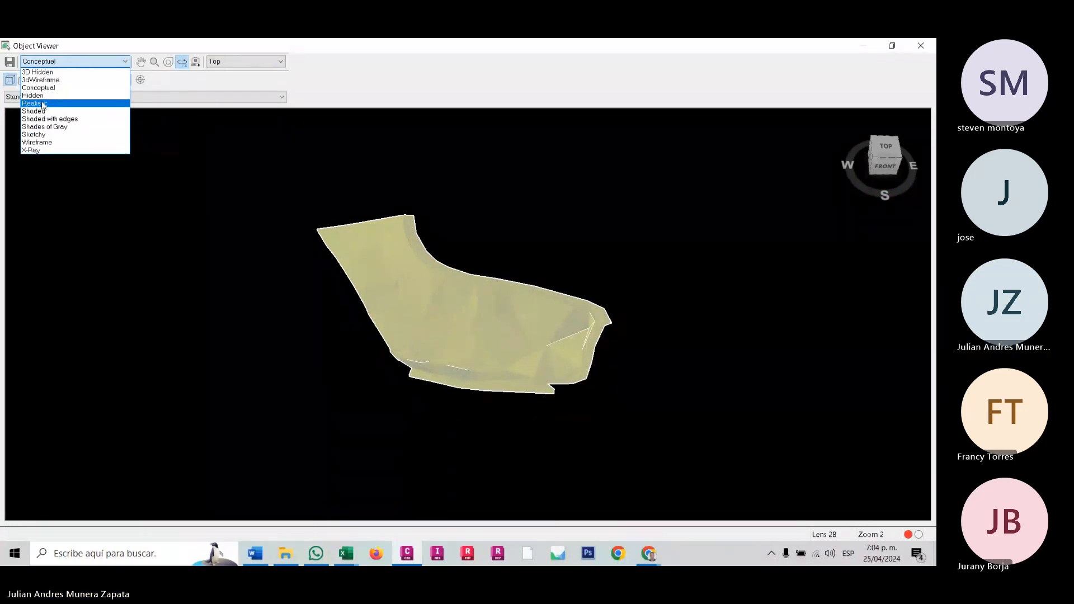
click(49, 118)
drag(400, 297, 495, 334)
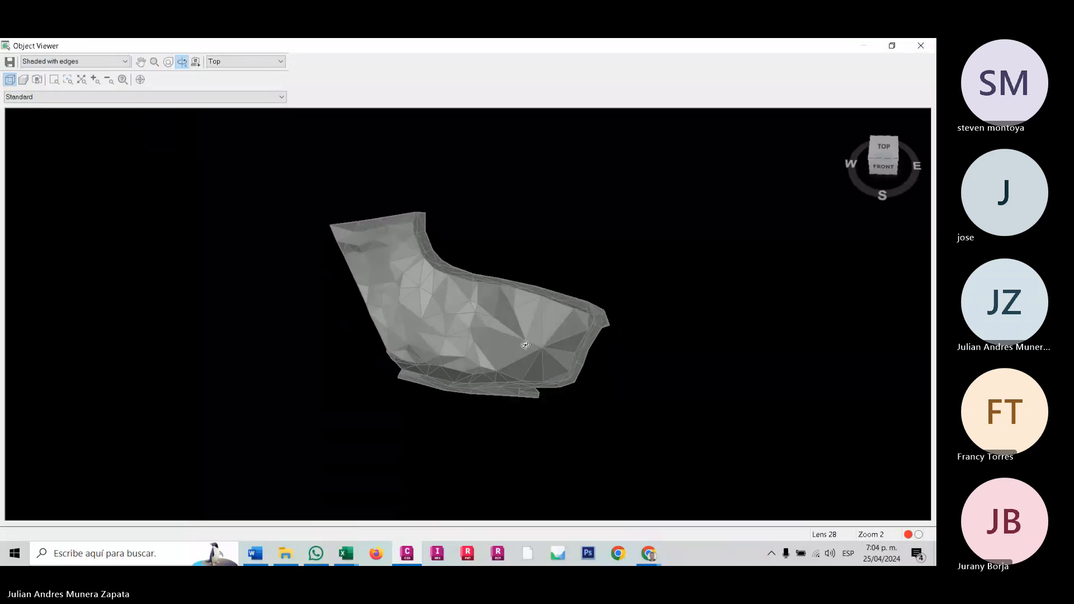
scroll(495, 334, up, 5)
mouse_move(524, 375)
mouse_down()
mouse_move(503, 331)
mouse_move(558, 316)
mouse_move(558, 374)
mouse_move(506, 352)
mouse_move(527, 338)
mouse_move(467, 329)
mouse_up()
key(Escape)
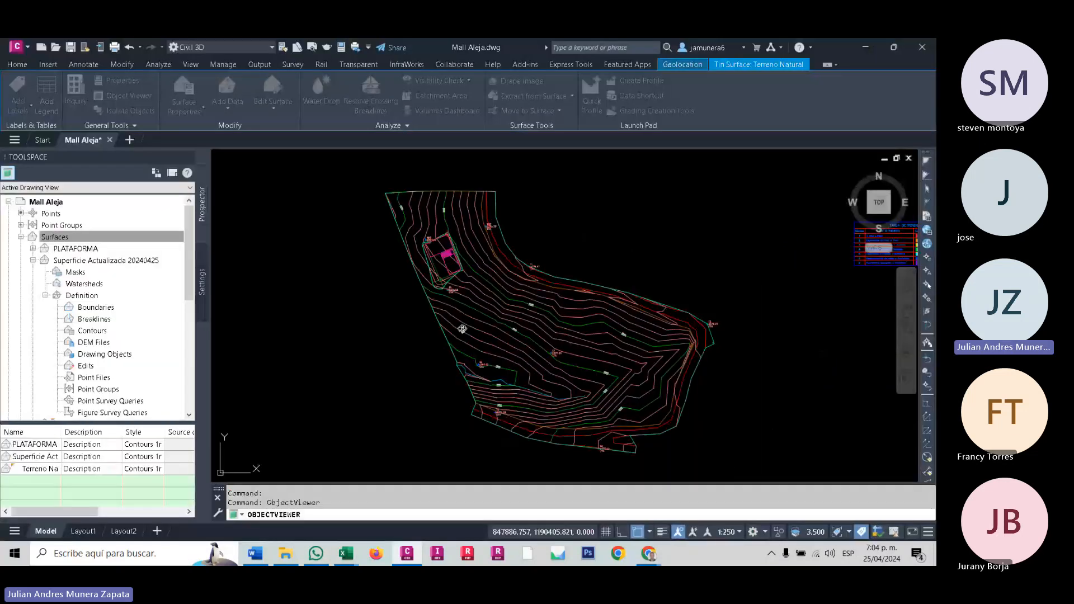
key(Escape)
- Open the PLATAFORMA surface in the Object Viewer and orbit around it to examine the platform and its slopes
scroll(436, 274, up, 8)
click(420, 262)
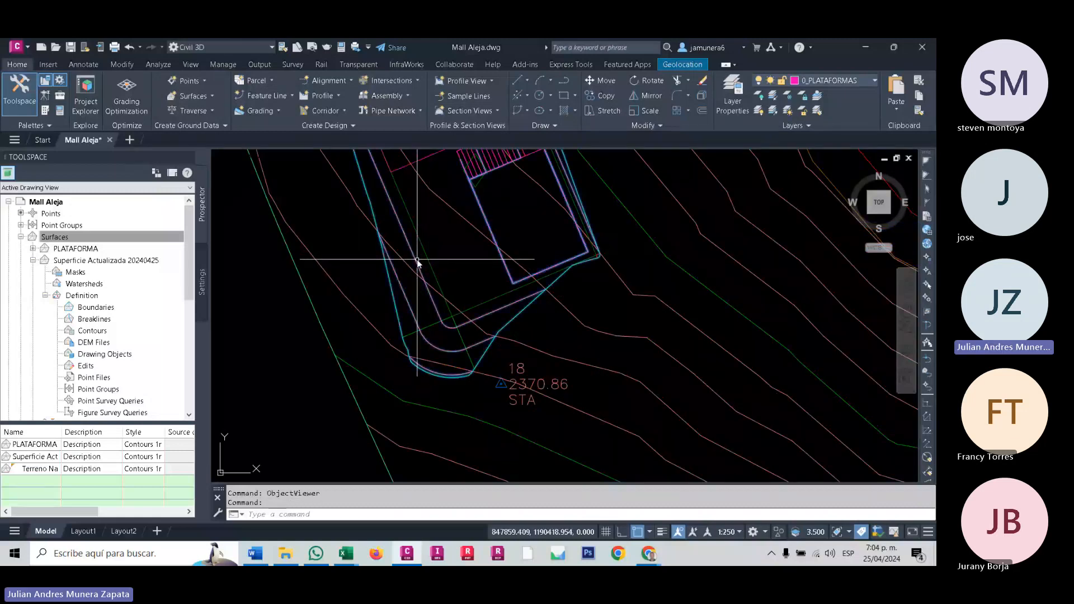
right_click(418, 262)
click(474, 454)
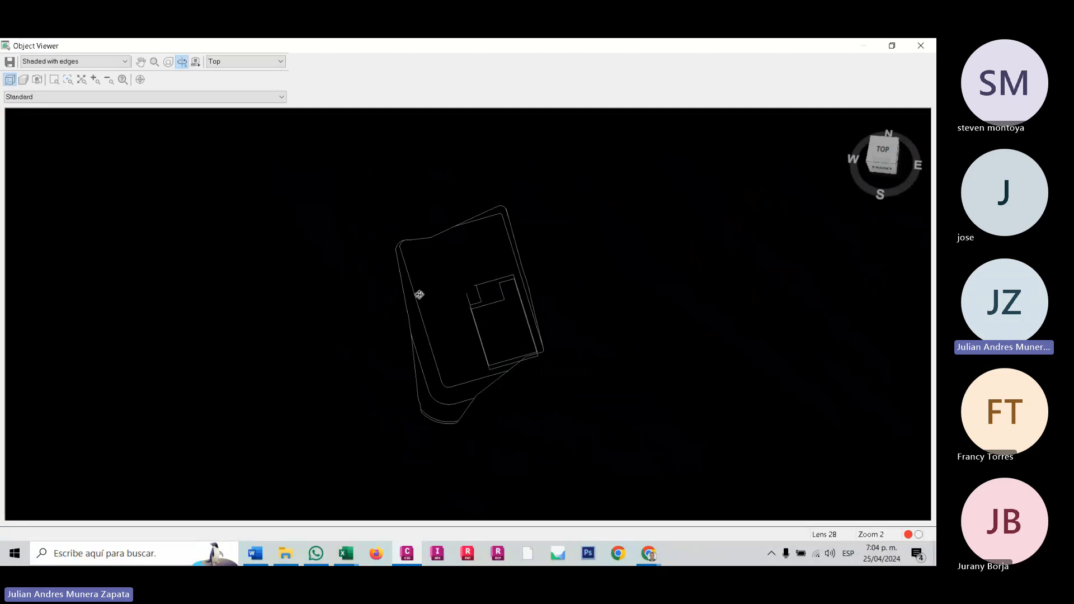
drag(419, 295, 536, 287)
scroll(486, 319, up, 5)
scroll(522, 370, down, 5)
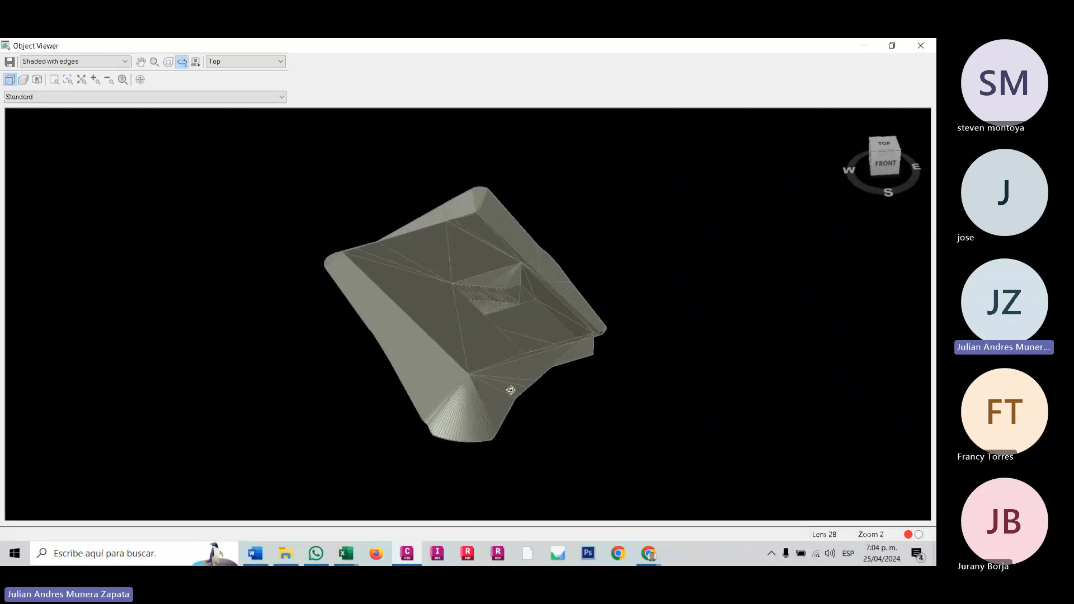
drag(509, 386, 472, 367)
scroll(541, 338, up, 3)
drag(541, 338, 551, 420)
drag(471, 412, 565, 330)
- Examine the triangulated stair steps of the PLATAFORMA surface up close and as a whole, and close the Object Viewer
scroll(565, 330, up, 2)
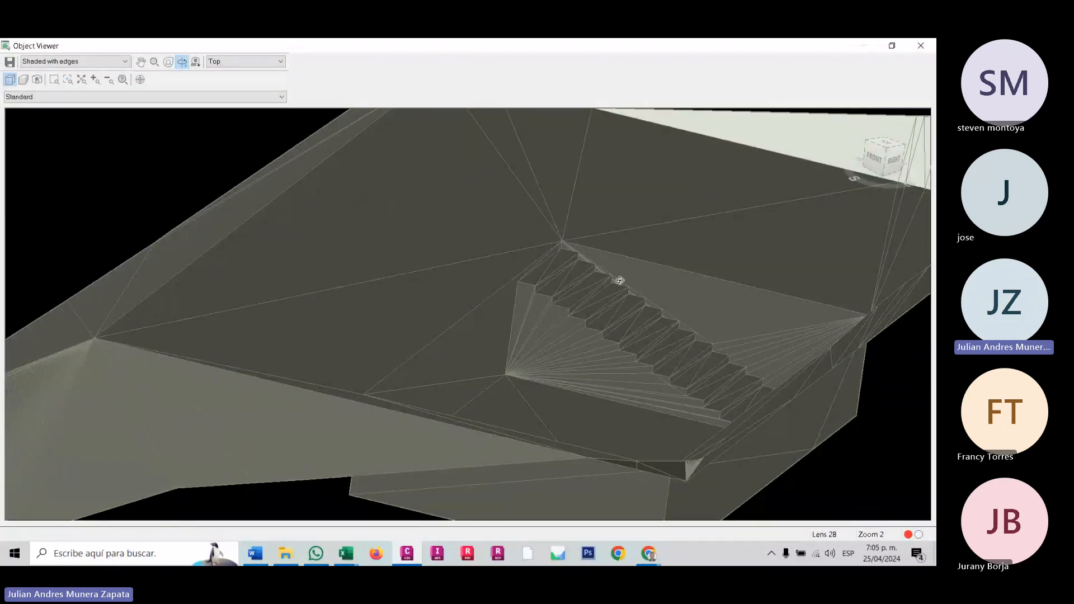
scroll(619, 280, up, 5)
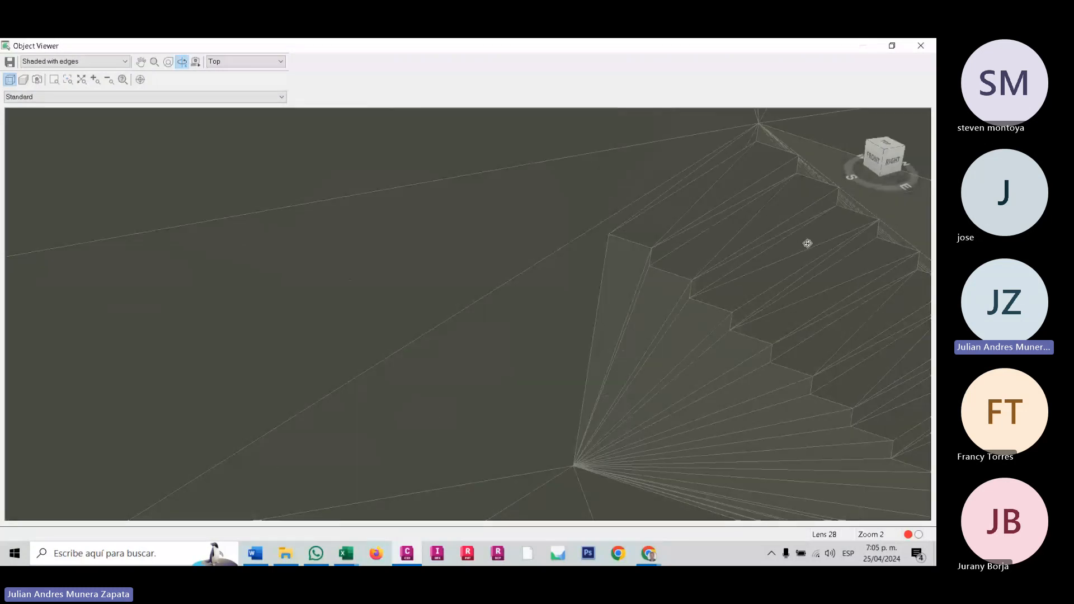
middle_drag(800, 242, 403, 253)
scroll(559, 391, up, 2)
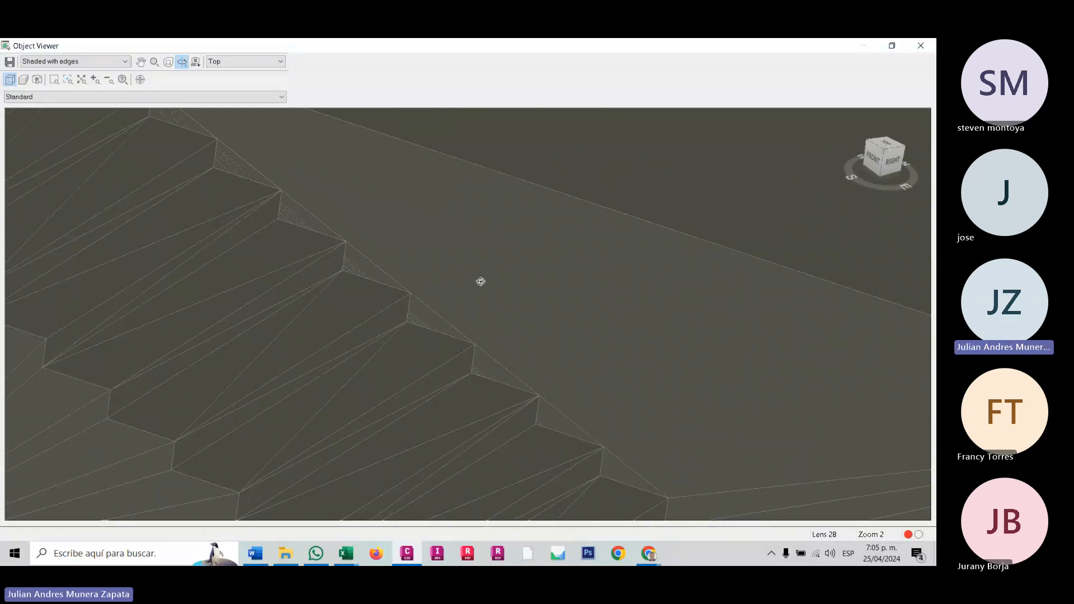
scroll(480, 281, down, 3)
drag(425, 330, 482, 375)
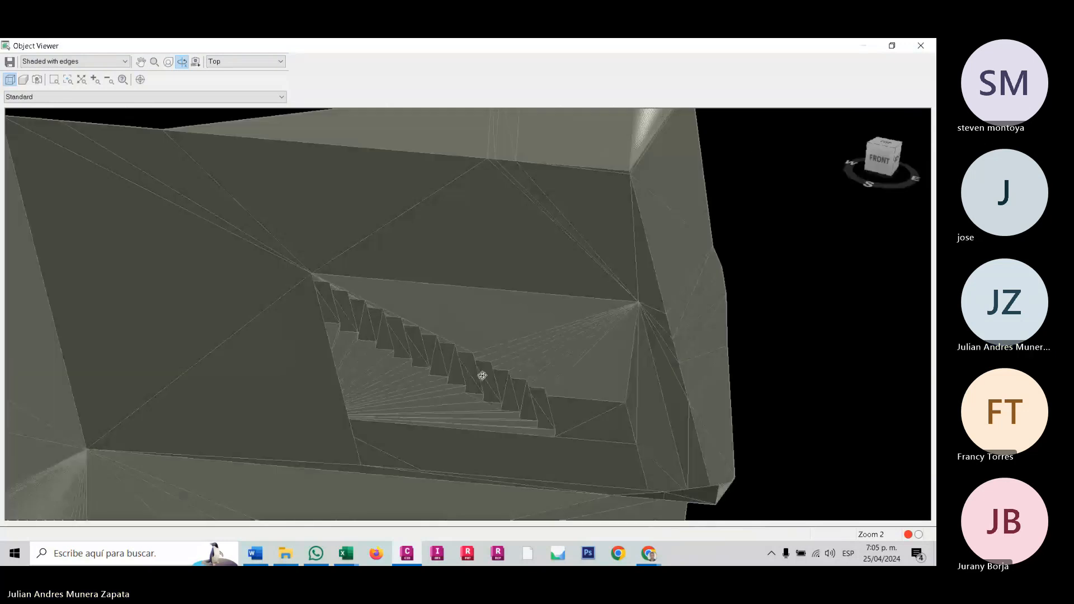
scroll(482, 375, down, 5)
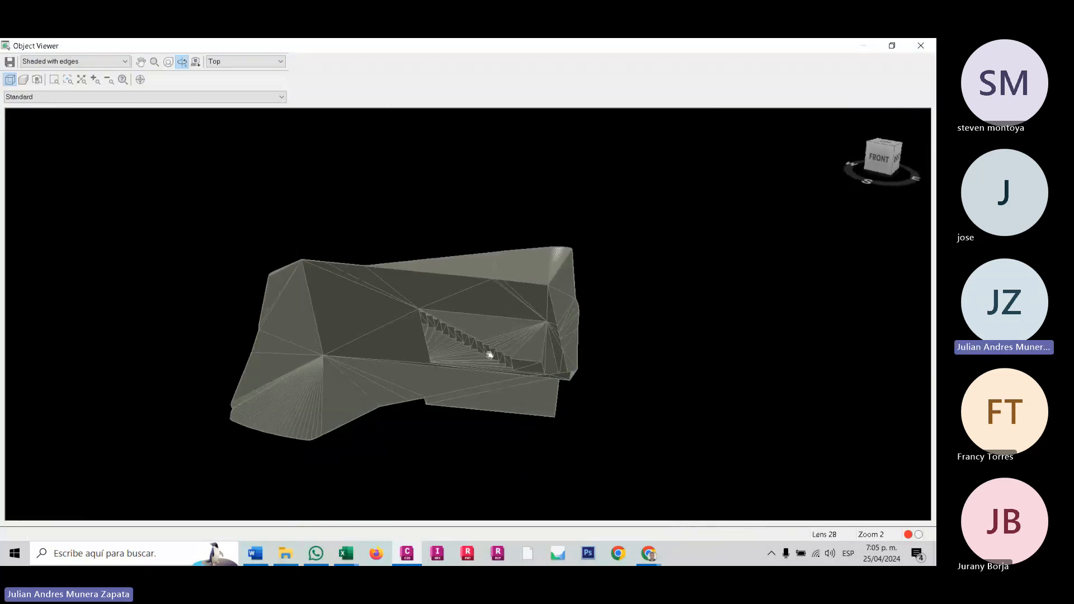
middle_drag(489, 354, 558, 350)
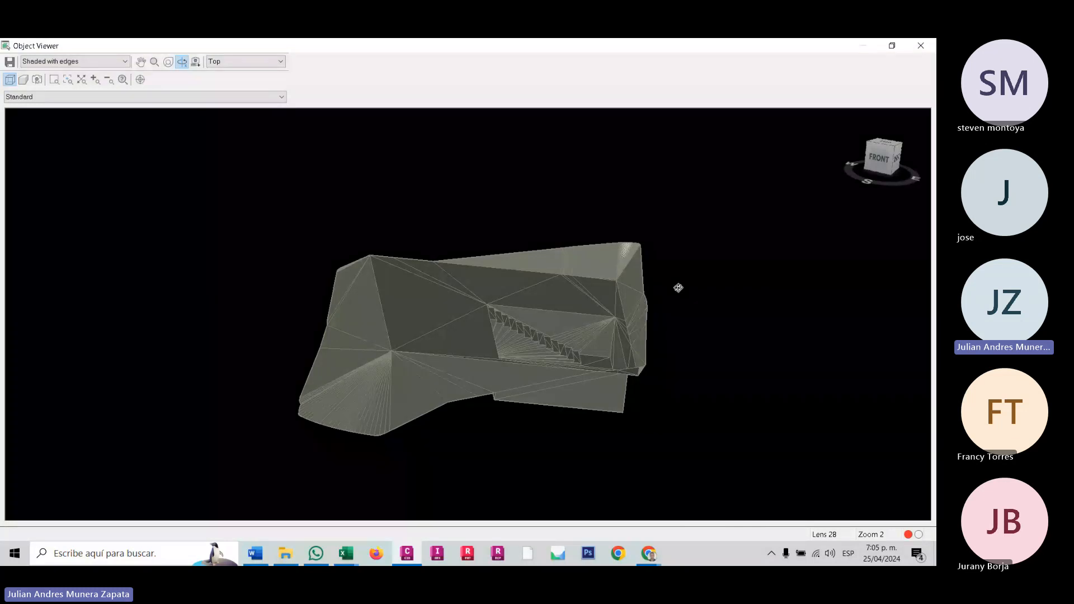
key(Escape)
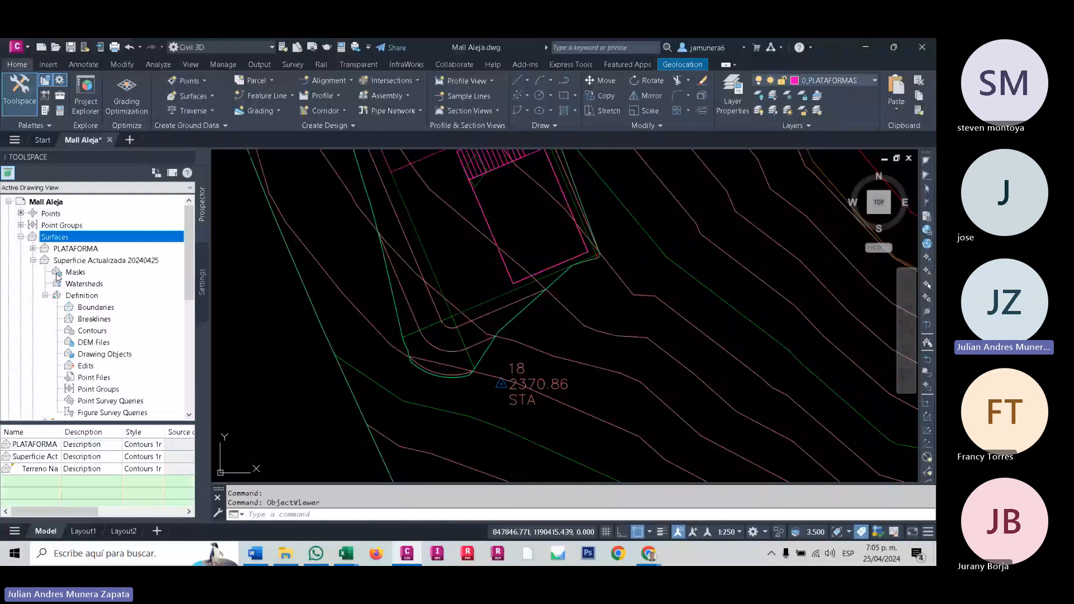
- Paste the Terreno Natural surface into the edits of Superficie Actualizada 20240425 and check the contours around the platform
click(87, 366)
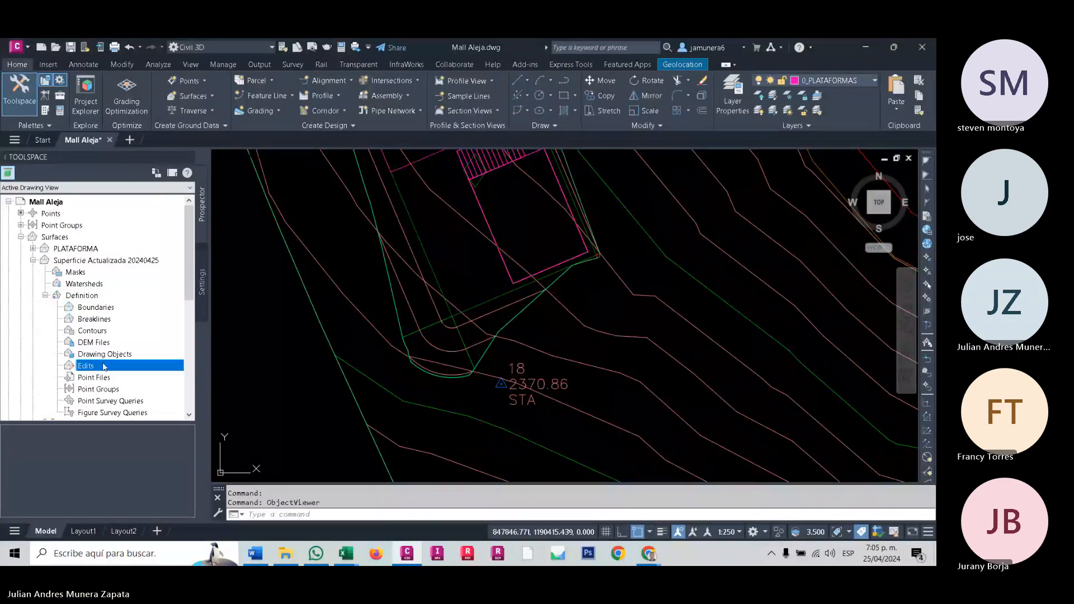
right_click(95, 368)
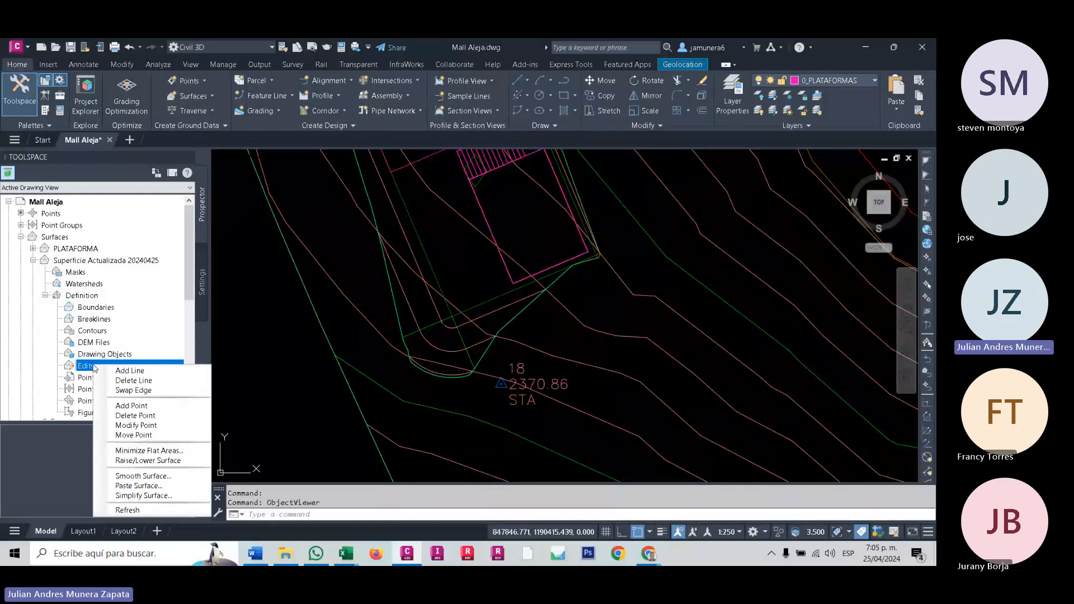
click(155, 487)
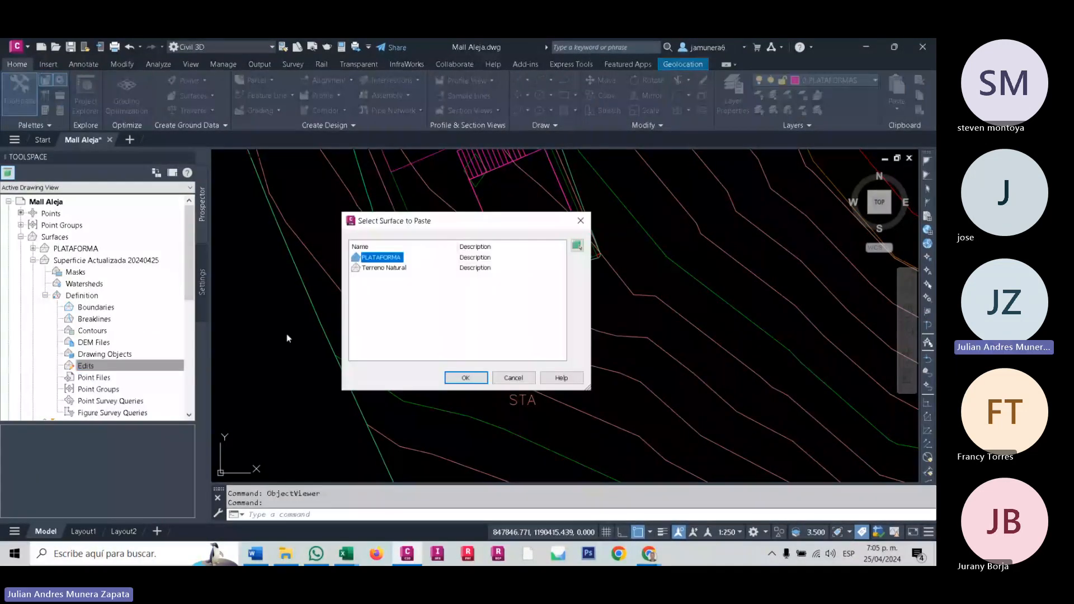
click(402, 271)
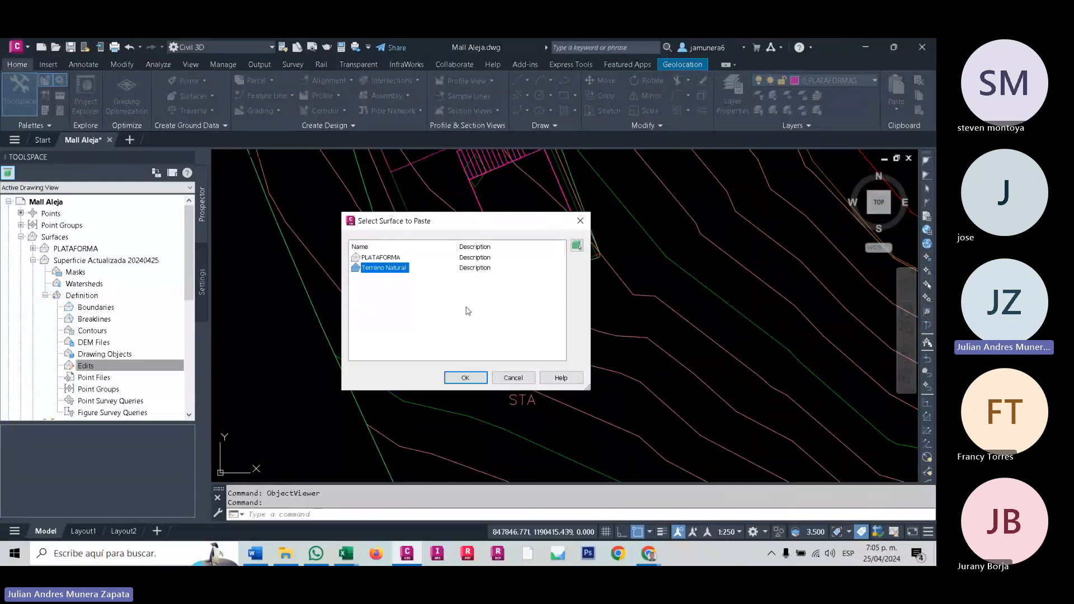
click(468, 379)
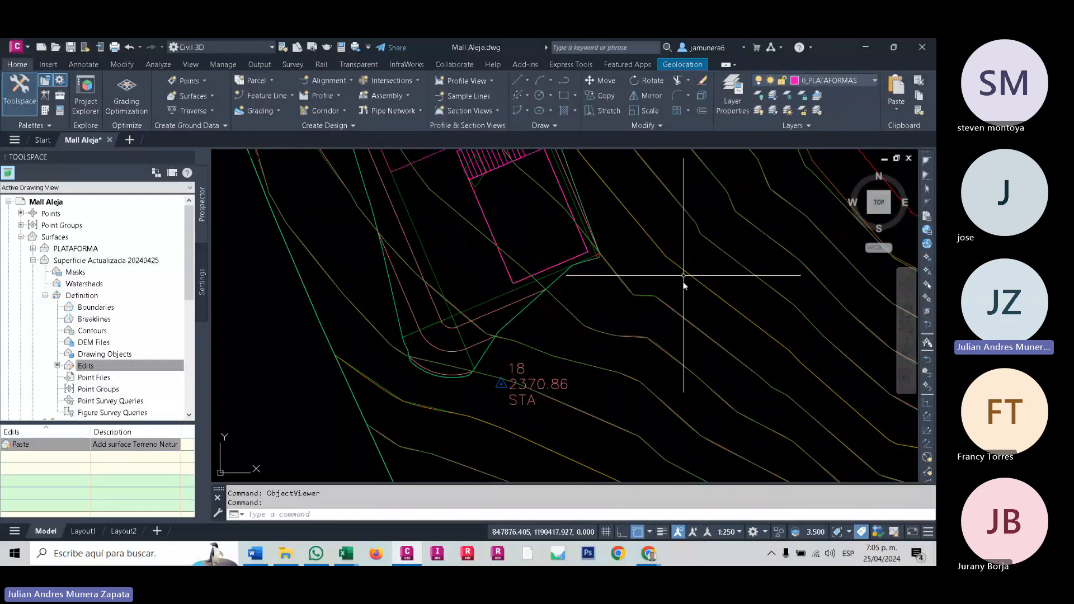
middle_drag(682, 280, 690, 348)
middle_drag(379, 272, 380, 291)
scroll(379, 291, up, 5)
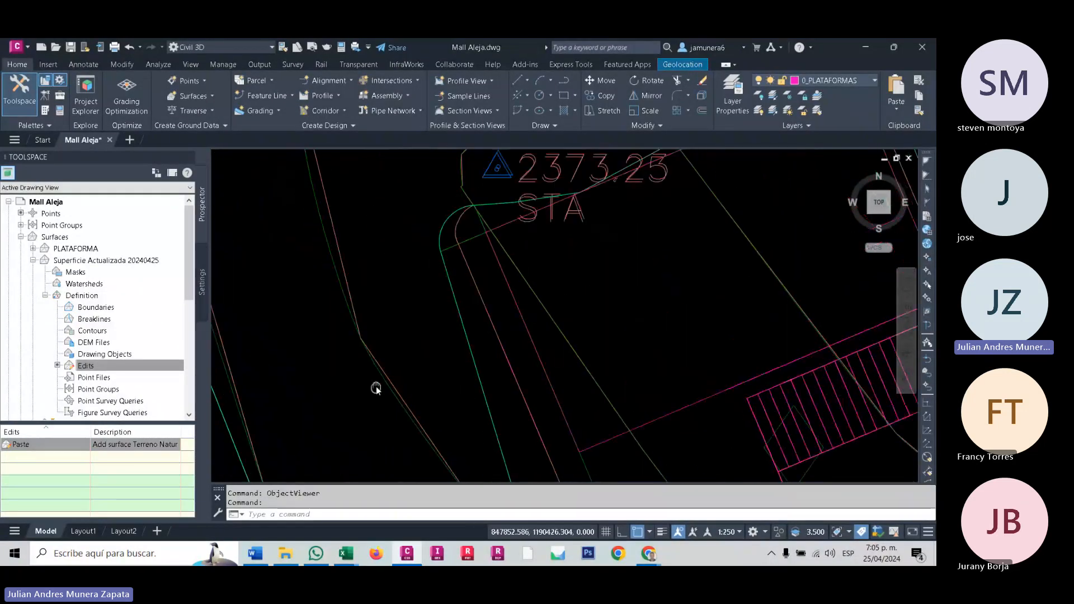
- Select Superficie Actualizada 20240425 and compare its contours up close with the Terreno Natural contours beside the platform
click(331, 263)
click(330, 257)
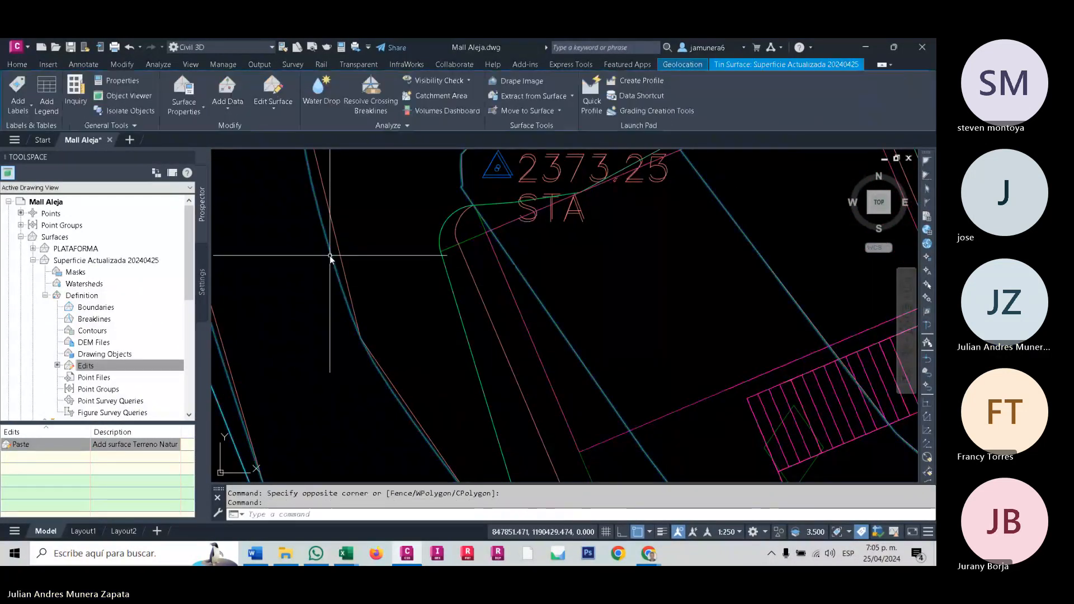
scroll(329, 256, down, 5)
scroll(343, 292, up, 4)
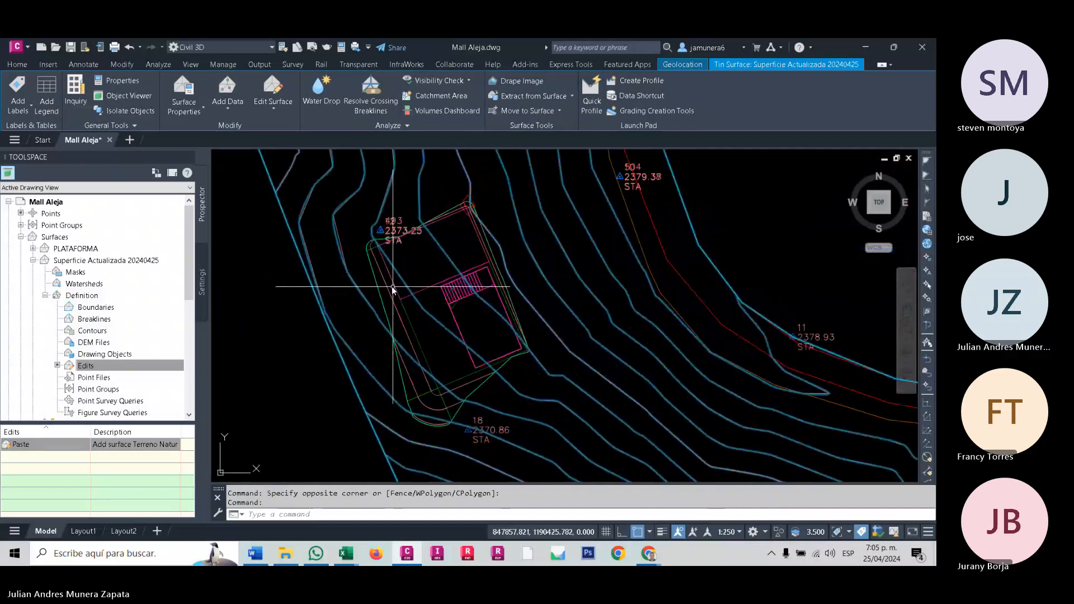
scroll(350, 274, up, 2)
scroll(353, 267, up, 6)
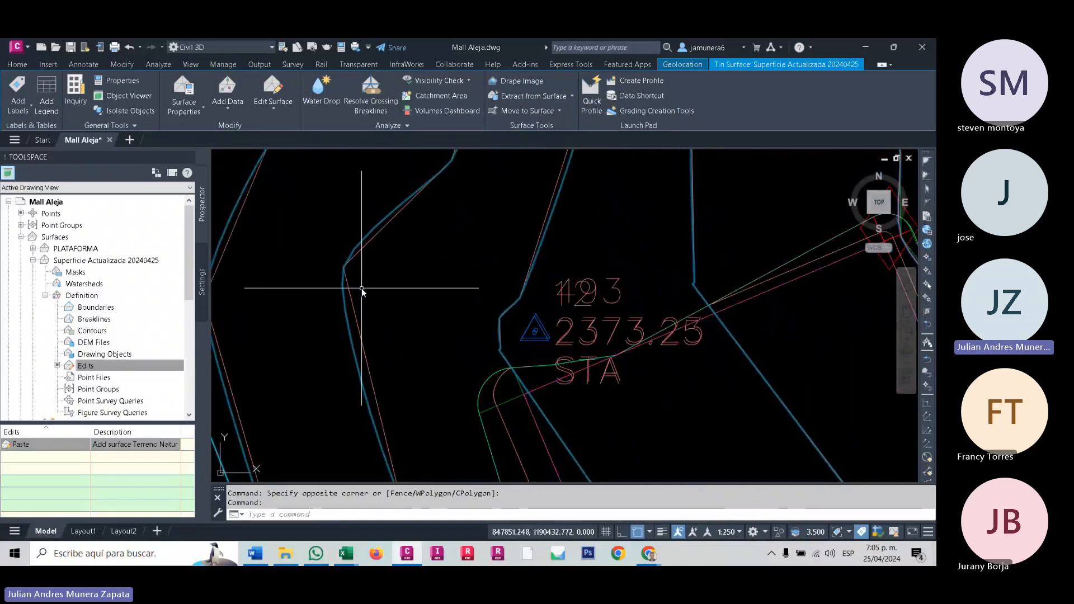
scroll(363, 293, down, 4)
middle_drag(365, 300, 397, 345)
scroll(396, 345, up, 5)
key(Escape)
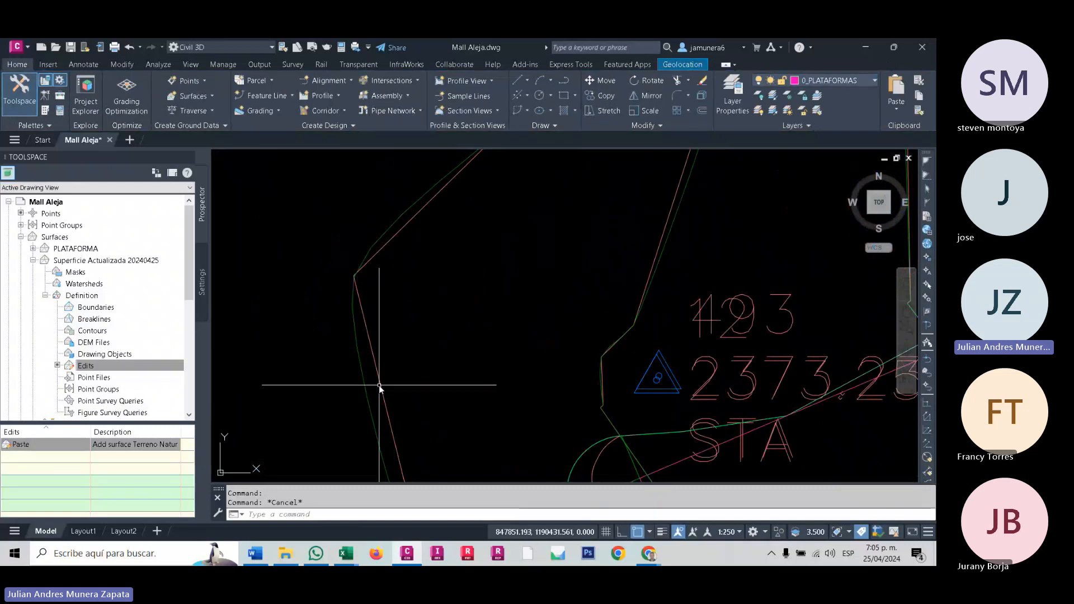
- Select the Terreno Natural surface and examine the extent of its contours across the site and the platform
click(381, 381)
scroll(381, 381, down, 8)
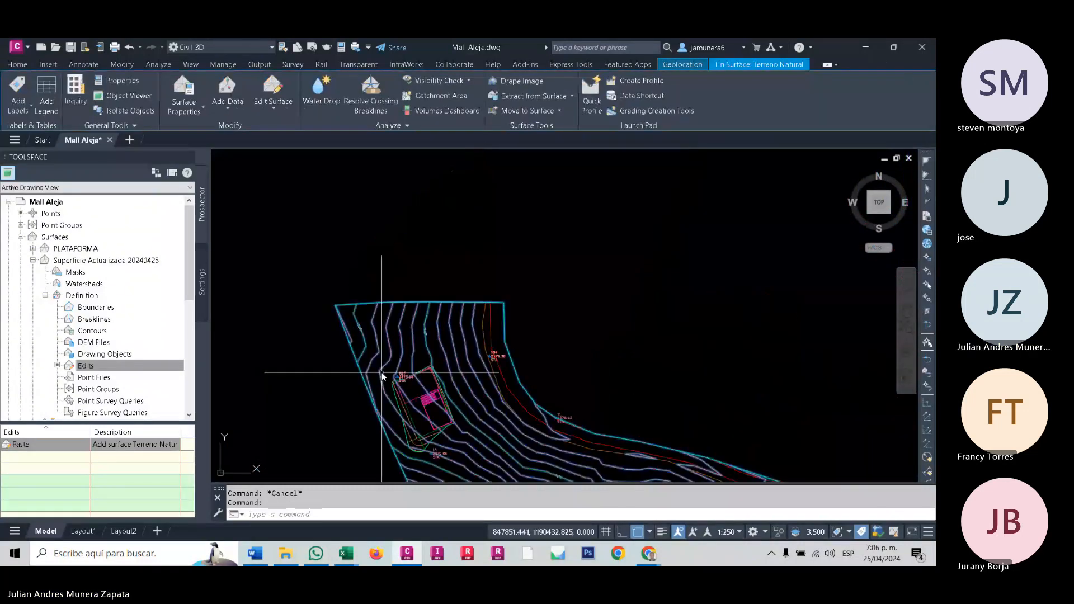
scroll(369, 347, up, 3)
middle_drag(374, 367, 480, 343)
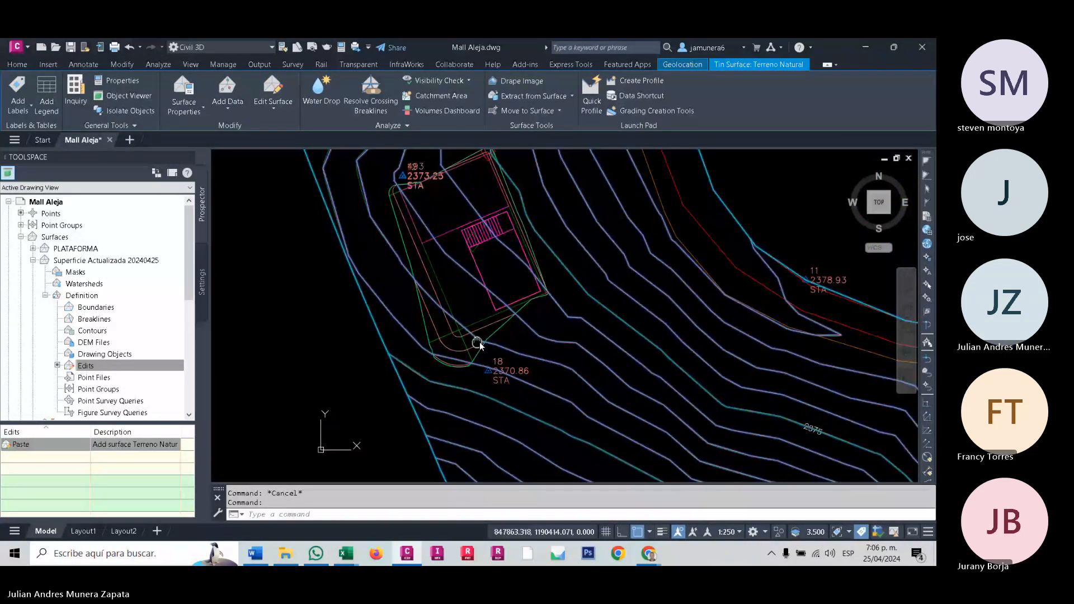
- Paste the PLATAFORMA surface into the edits of Superficie Actualizada 20240425
right_click(94, 366)
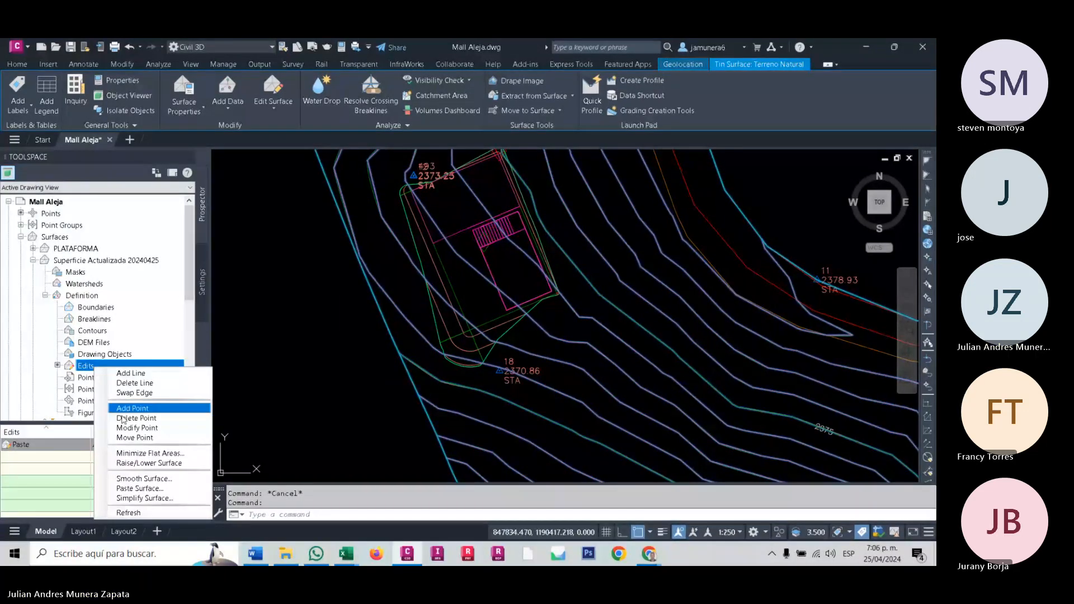
click(140, 488)
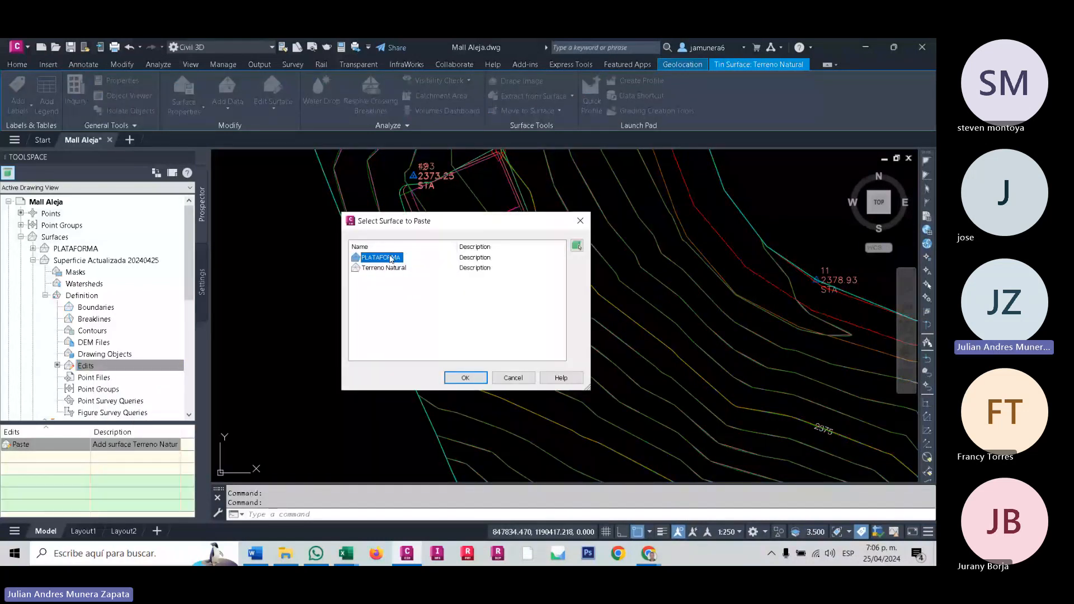
click(475, 380)
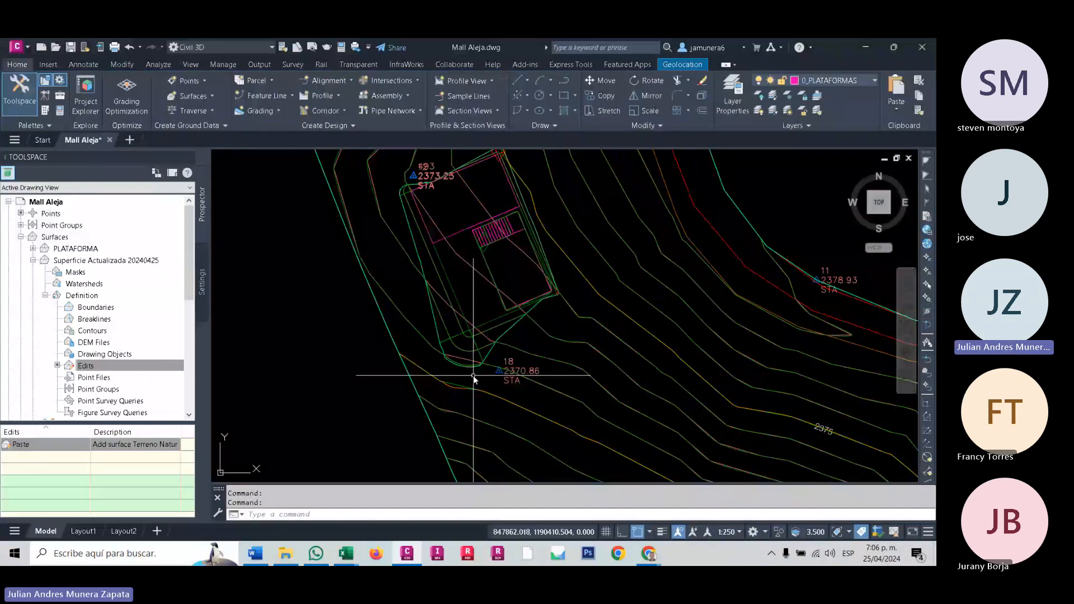
scroll(371, 369, down, 4)
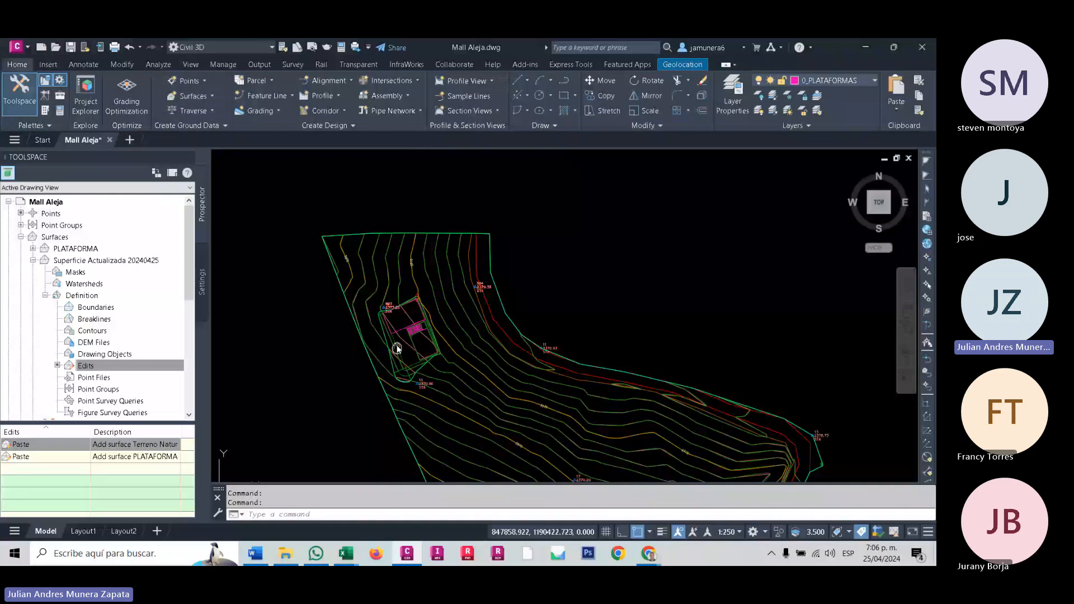
scroll(397, 348, up, 3)
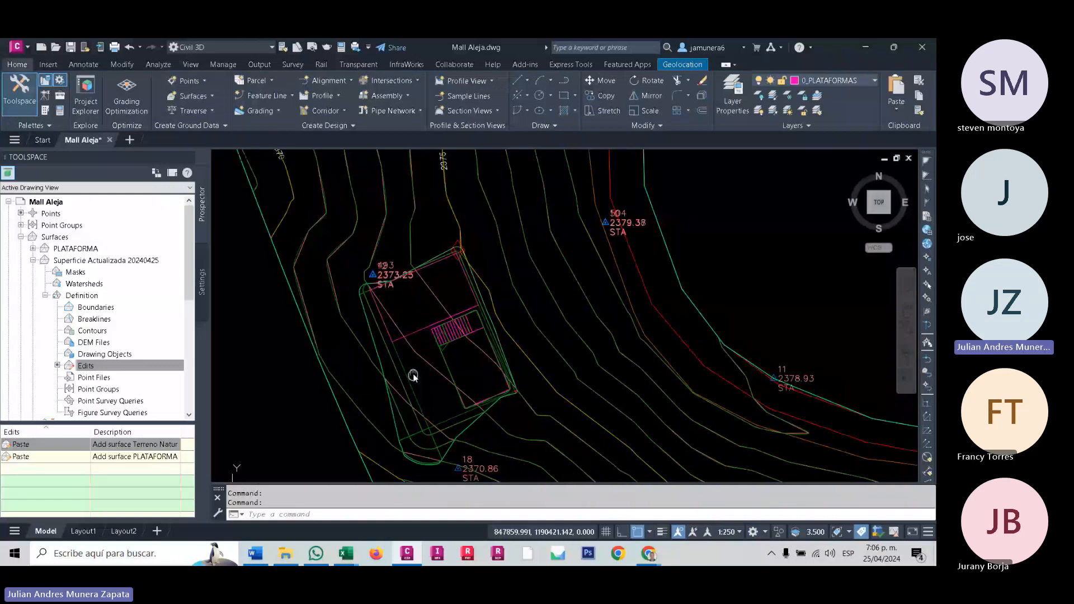
scroll(384, 336, up, 5)
scroll(384, 337, down, 4)
- Select Superficie Actualizada 20240425 and inspect where the terrain contours meet the platform's slopes
click(340, 306)
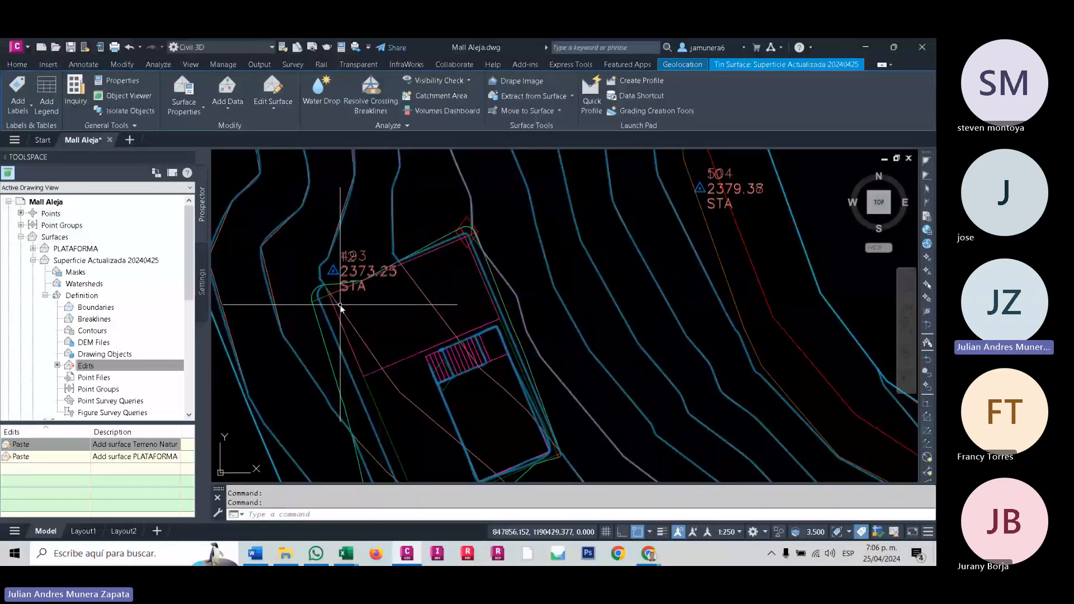
scroll(340, 306, up, 7)
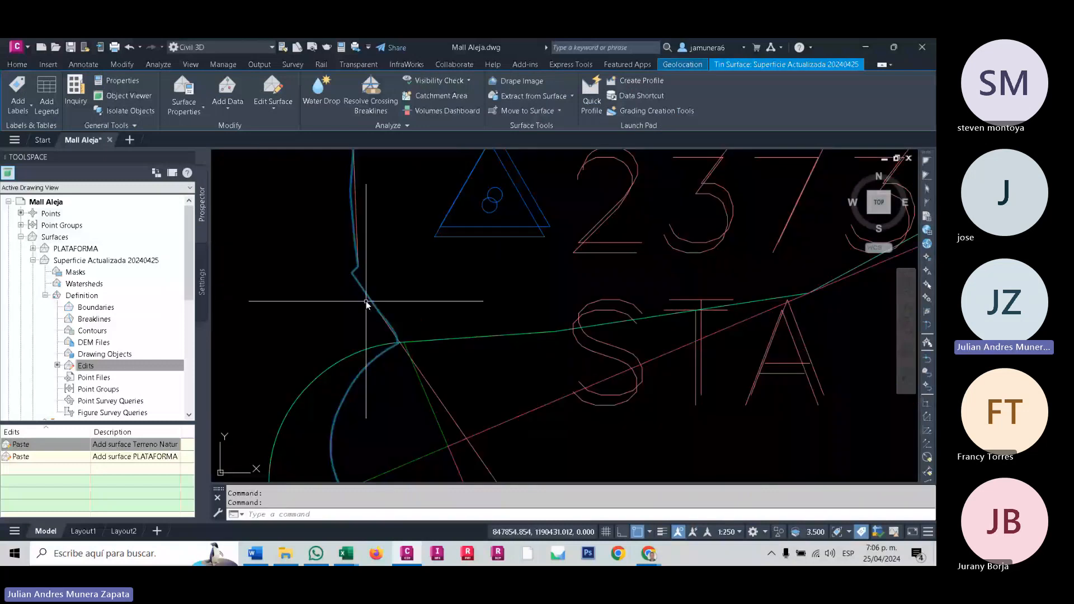
scroll(325, 282, down, 6)
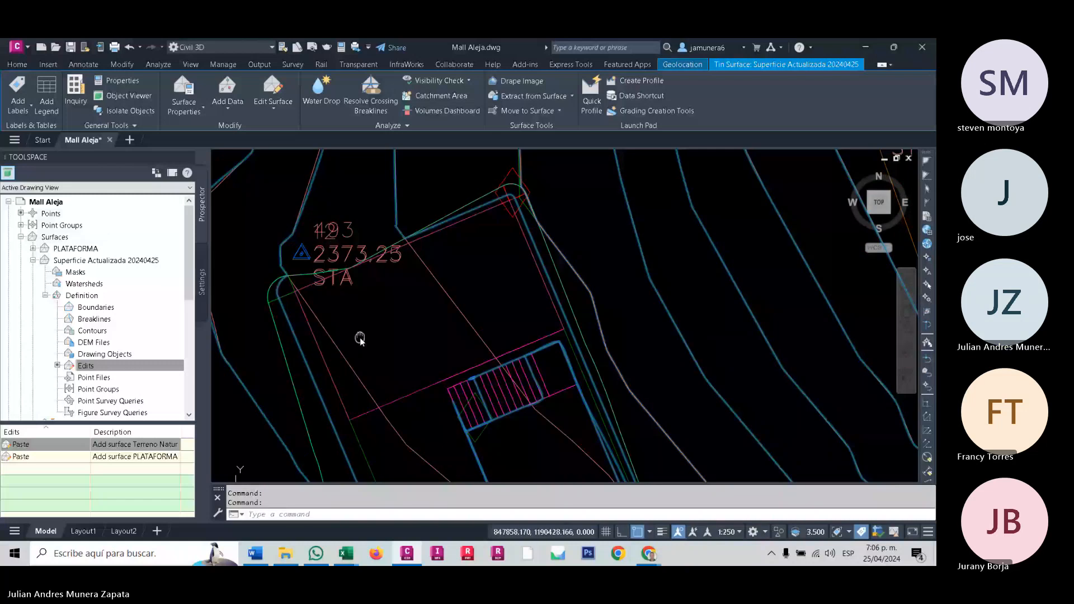
scroll(401, 309, down, 5)
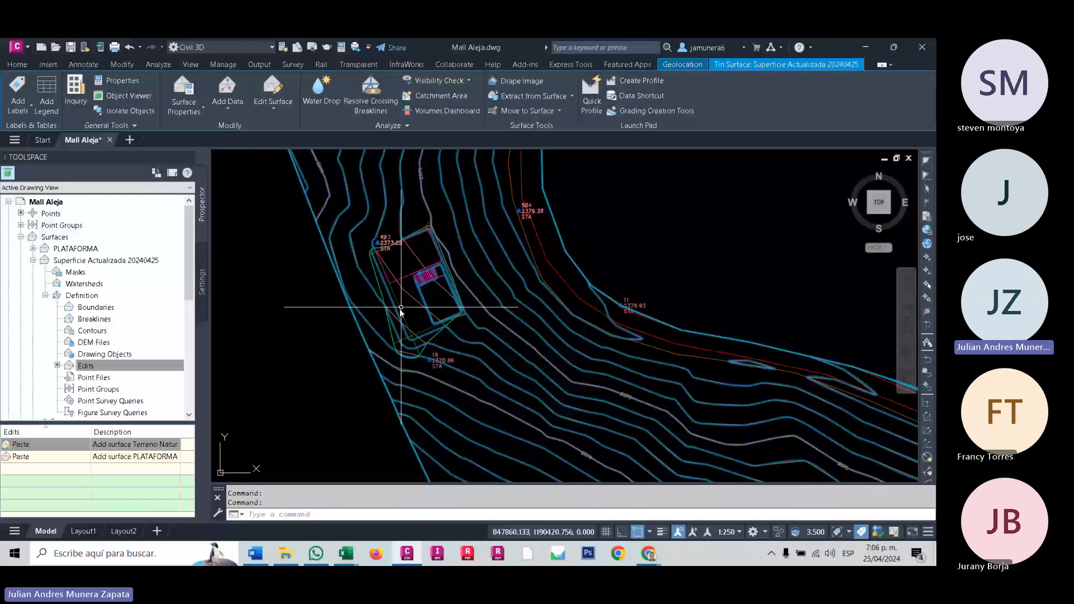
scroll(401, 309, up, 2)
- Open Superficie Actualizada 20240425 in the Object Viewer and orbit around the platform area to examine its triangulation
right_click(526, 323)
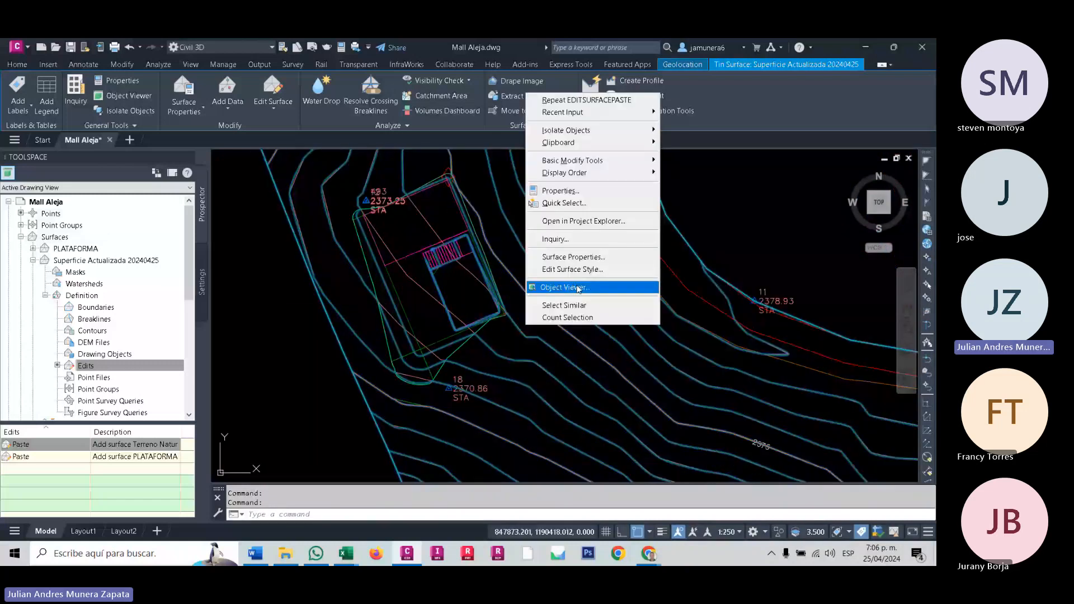
click(562, 287)
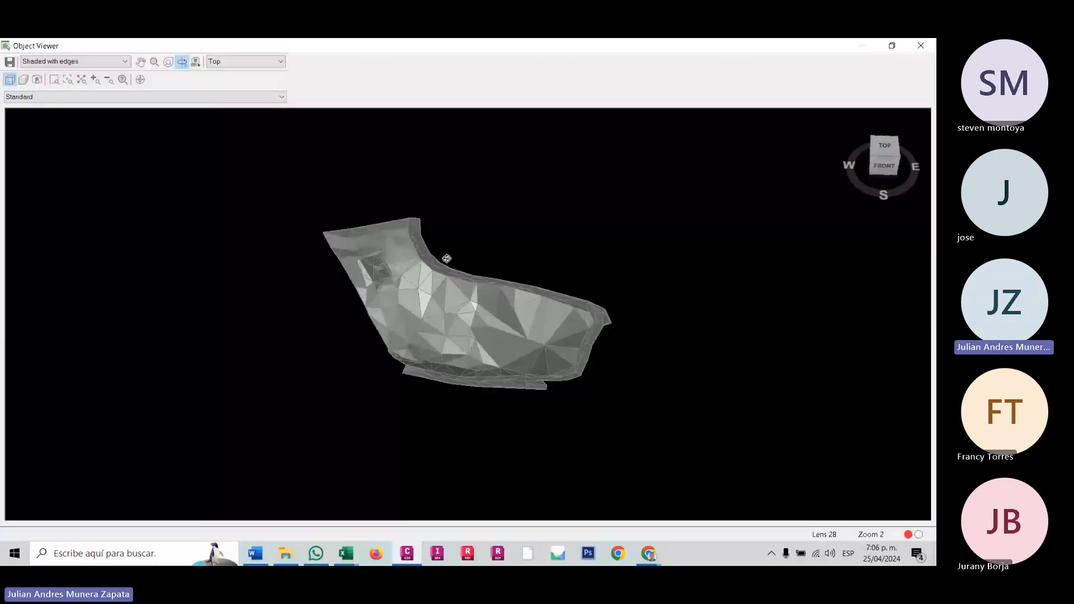
scroll(446, 259, up, 5)
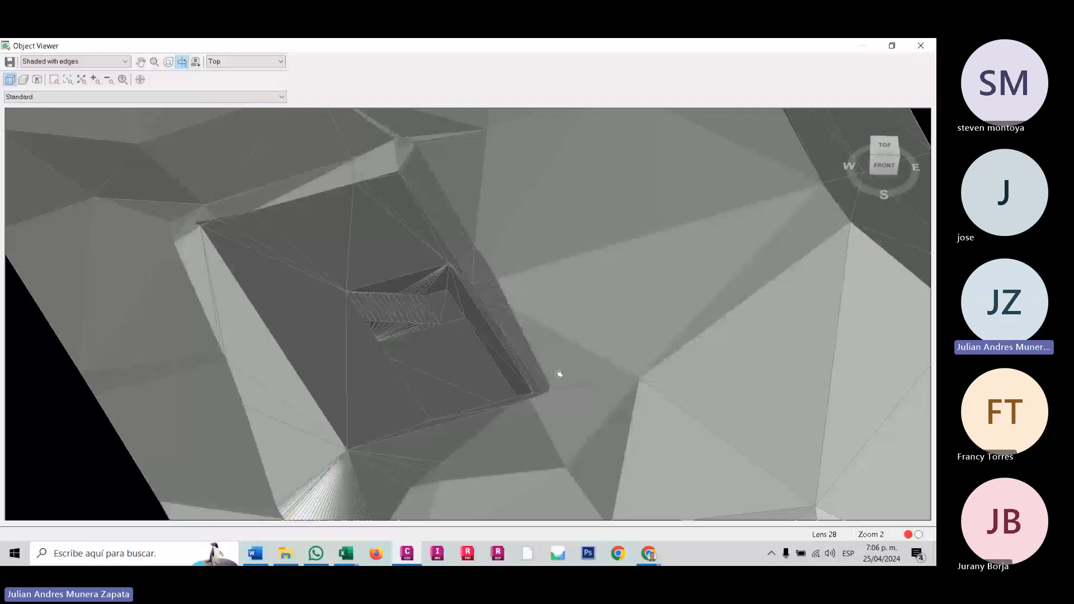
drag(558, 374, 201, 295)
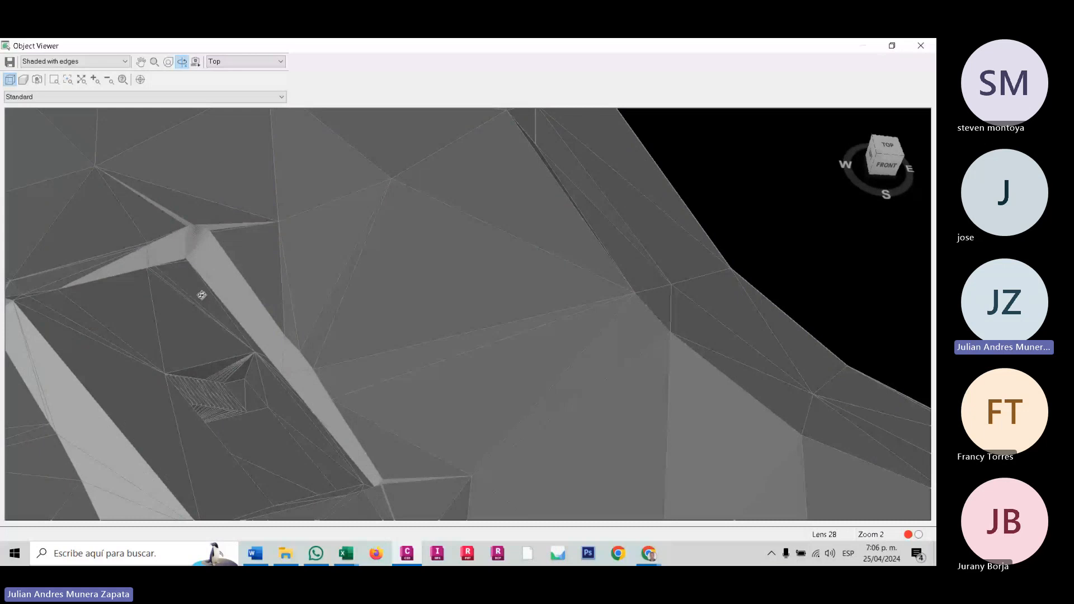
drag(201, 295, 506, 293)
- Switch the Object Viewer to the Shaded visual style and orbit around the combined terrain and platform
click(55, 61)
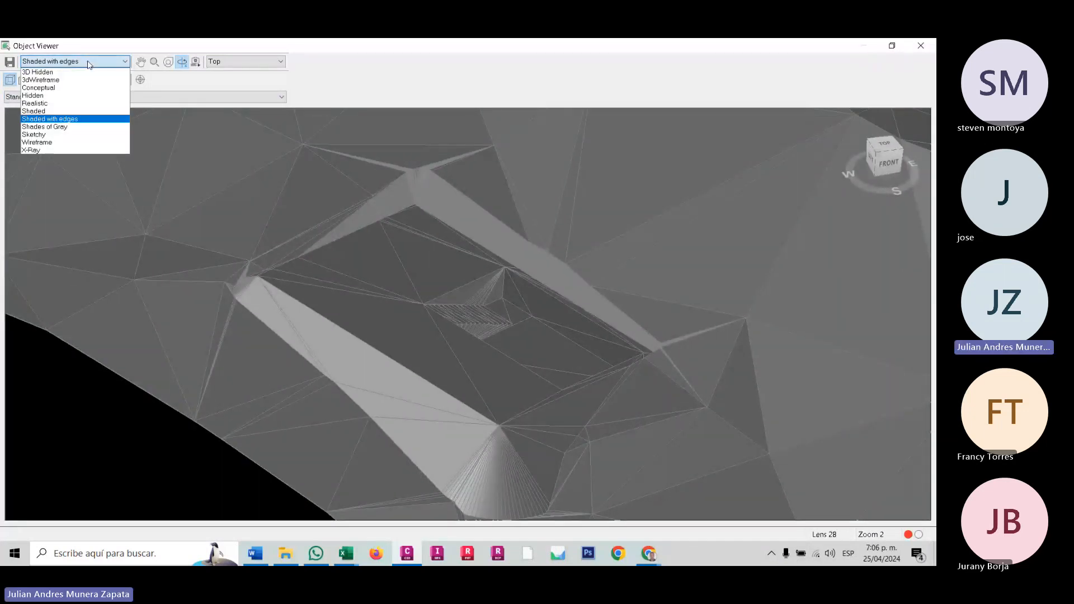
click(39, 112)
drag(452, 307, 458, 391)
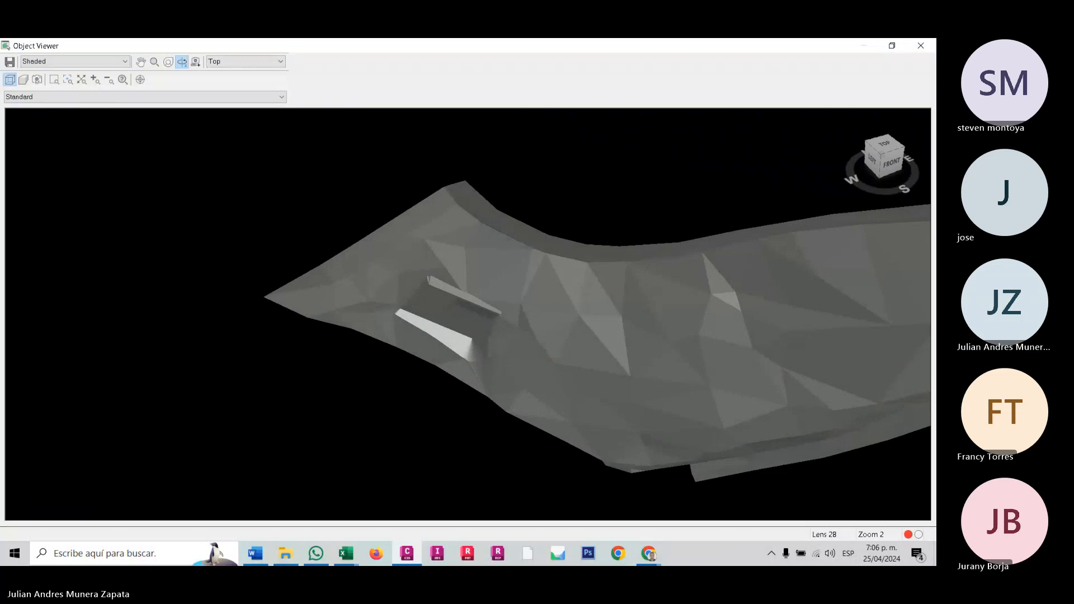
drag(657, 436, 295, 304)
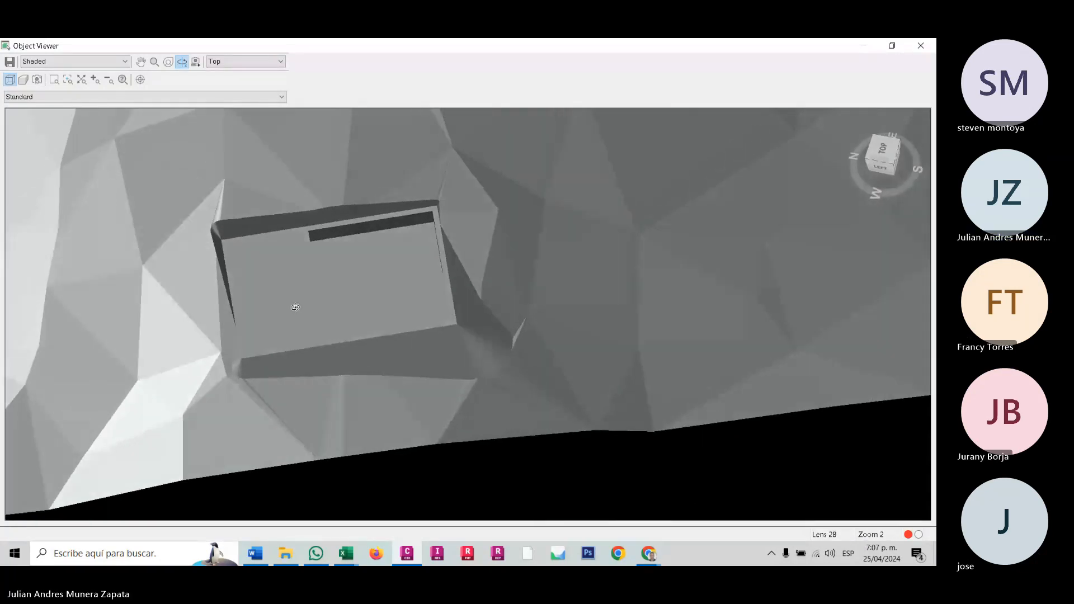
drag(208, 317, 236, 334)
- Examine the corners where the platform's slopes meet the terrain up close, close the Object Viewer and clear the selection
scroll(253, 391, up, 3)
scroll(253, 391, up, 3)
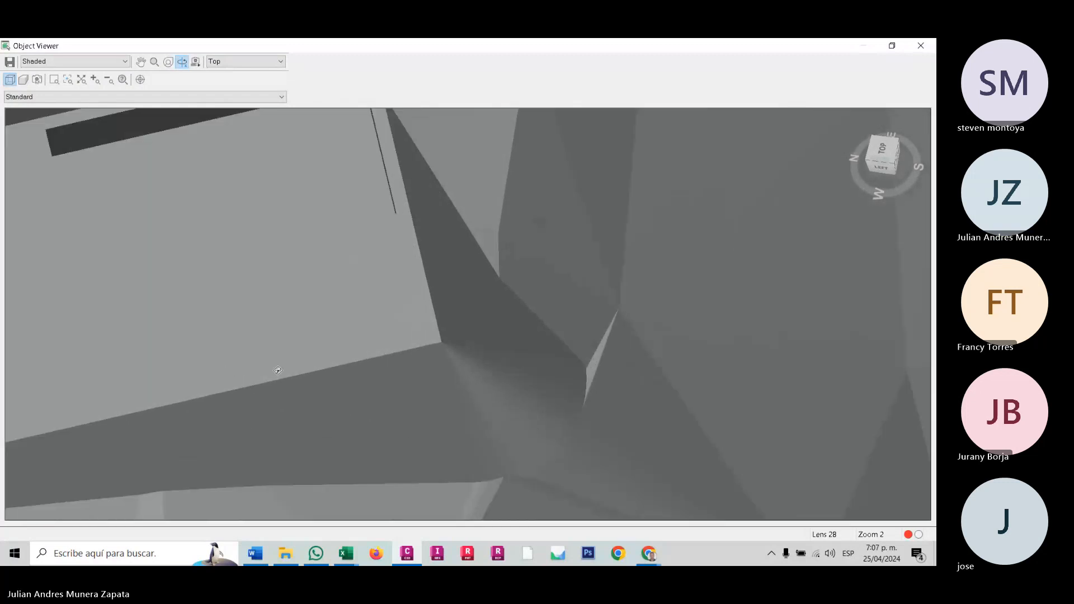
middle_drag(350, 320, 778, 253)
middle_drag(256, 398, 508, 257)
scroll(443, 403, up, 2)
scroll(509, 256, down, 1)
middle_drag(564, 308, 566, 315)
drag(566, 316, 480, 343)
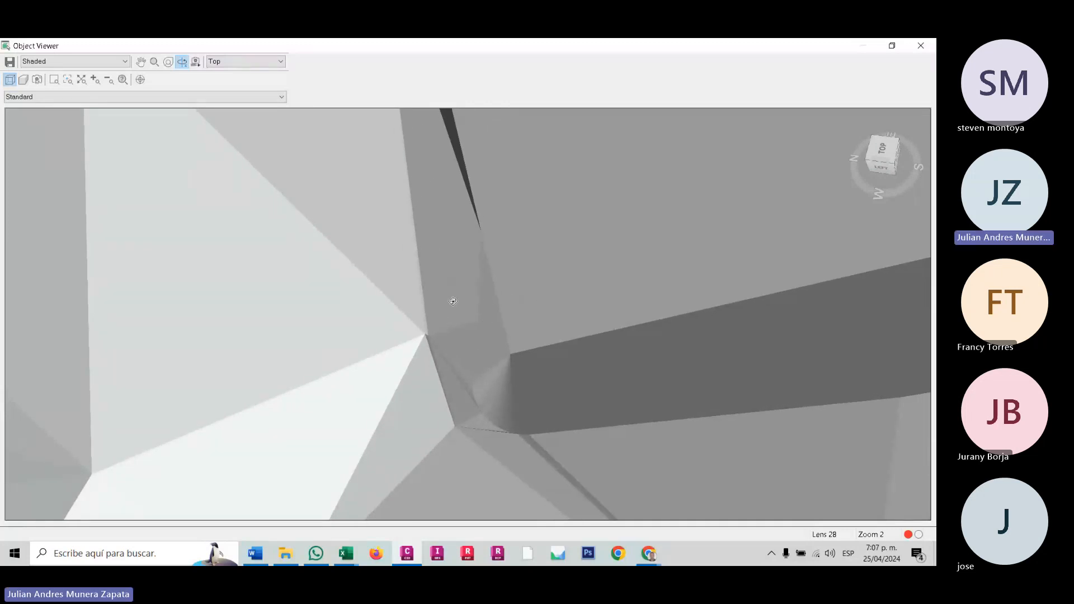
key(Escape)
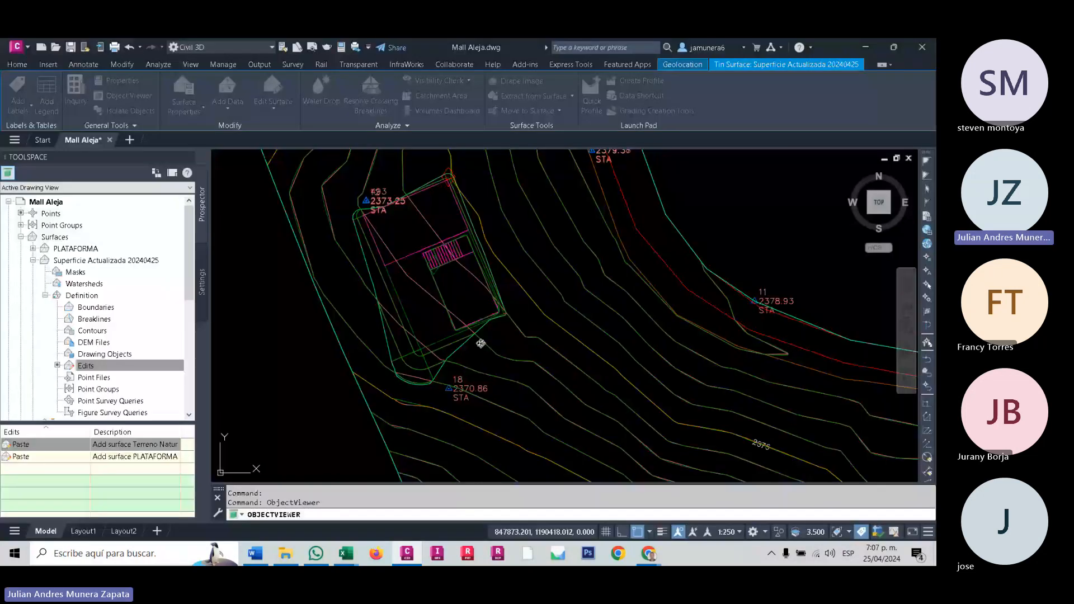
key(Escape)
- Freeze the C-TOPO_Terreno Natural layer by picking a Terreno Natural contour over the platform
scroll(384, 304, down, 1)
middle_drag(383, 304, 507, 389)
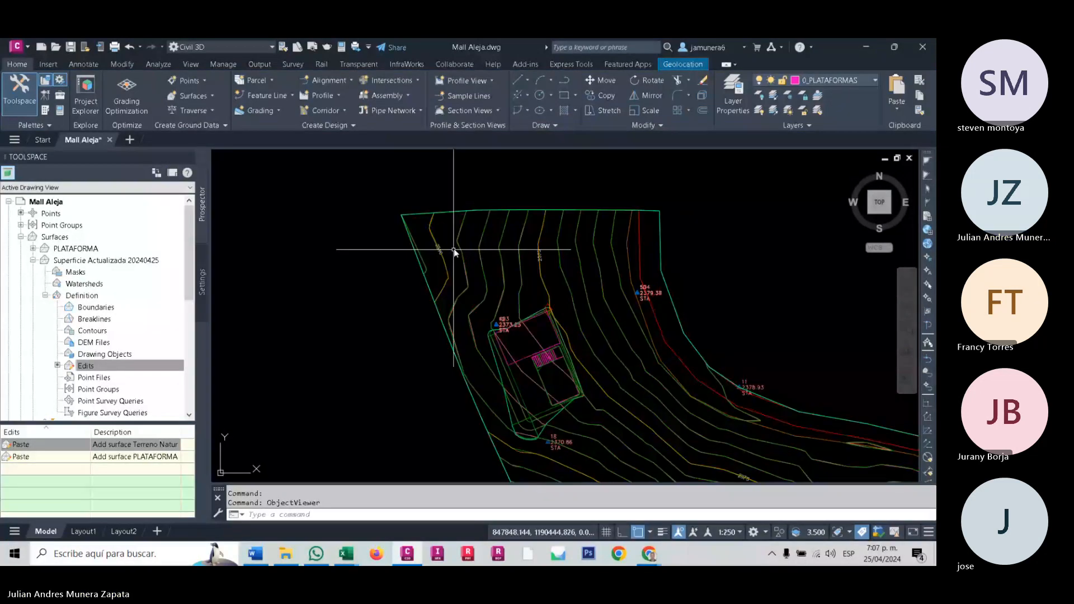
scroll(454, 250, up, 4)
key(Escape)
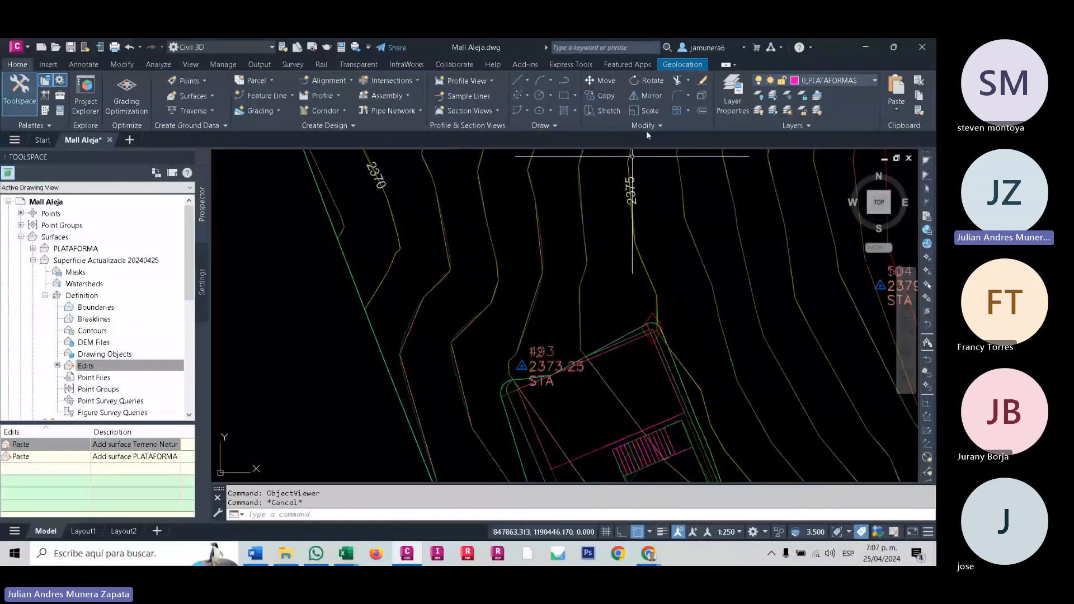
click(788, 95)
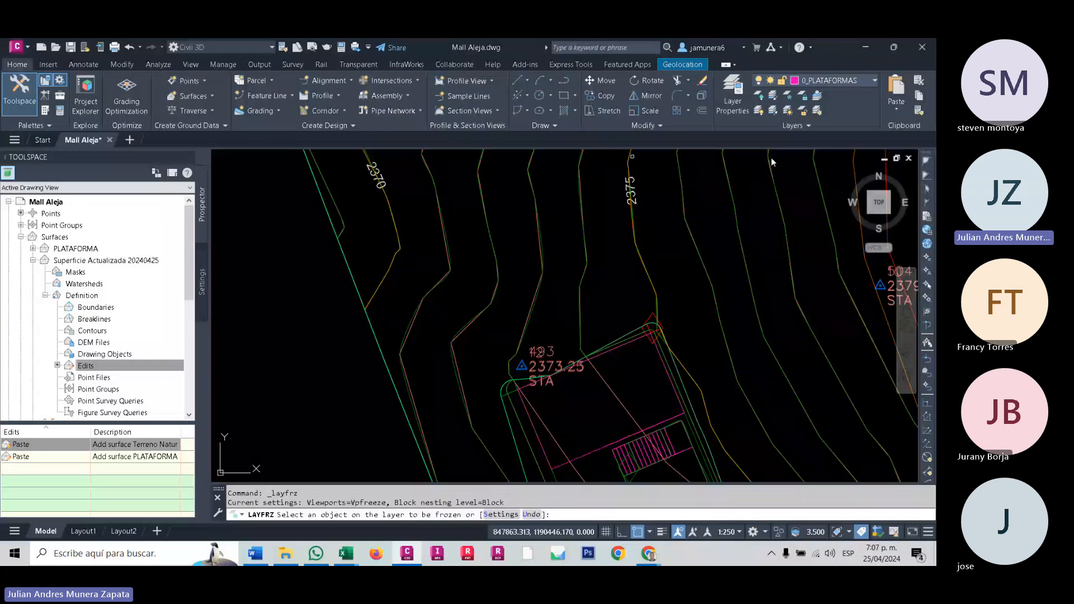
click(622, 410)
- Inspect the remaining contours at the platform's upper corners up close and end the layer freeze command
scroll(587, 332, up, 5)
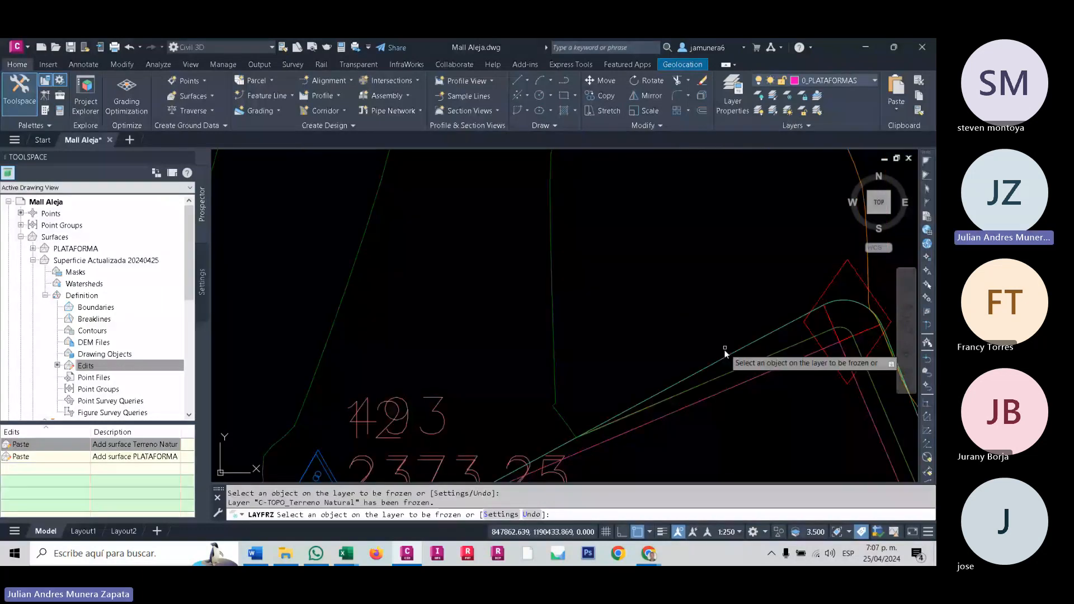
middle_drag(663, 397, 620, 375)
scroll(543, 320, up, 5)
scroll(548, 311, down, 5)
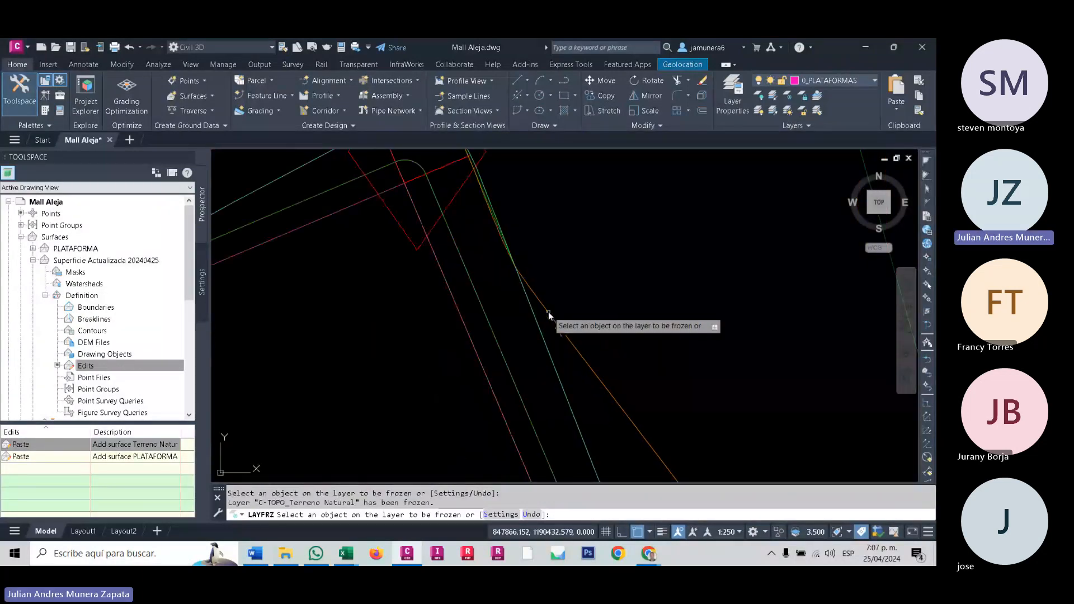
scroll(548, 311, down, 6)
scroll(432, 336, up, 5)
middle_drag(433, 336, 509, 431)
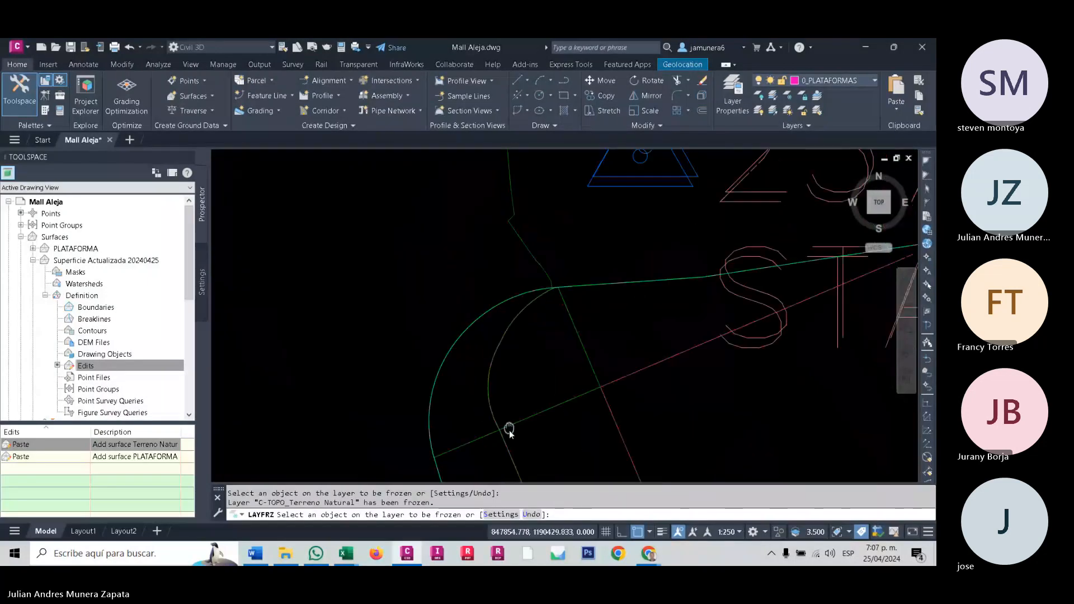
key(Escape)
- Select Superficie Actualizada 20240425 and examine its contours across the platform, the stairs and the surrounding slopes
scroll(581, 293, down, 8)
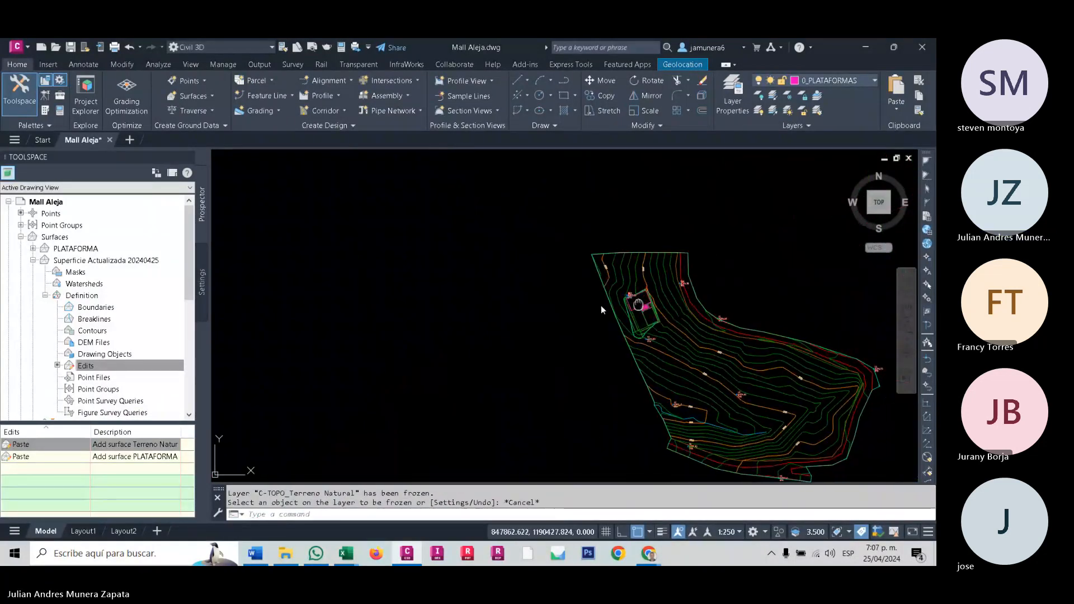
scroll(611, 347, up, 10)
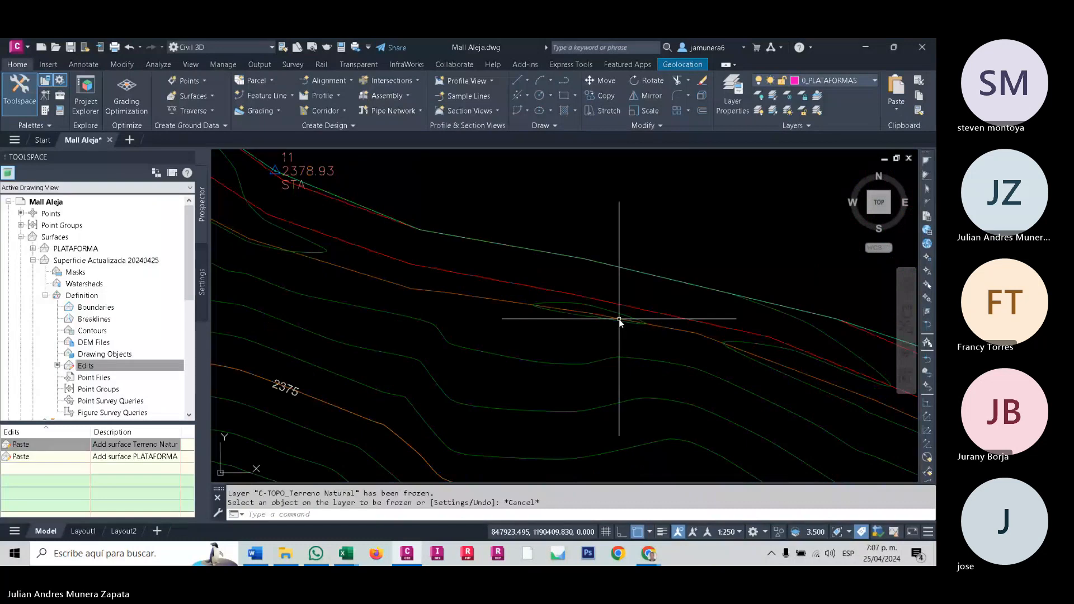
click(619, 320)
click(542, 355)
scroll(542, 355, down, 8)
scroll(488, 320, up, 6)
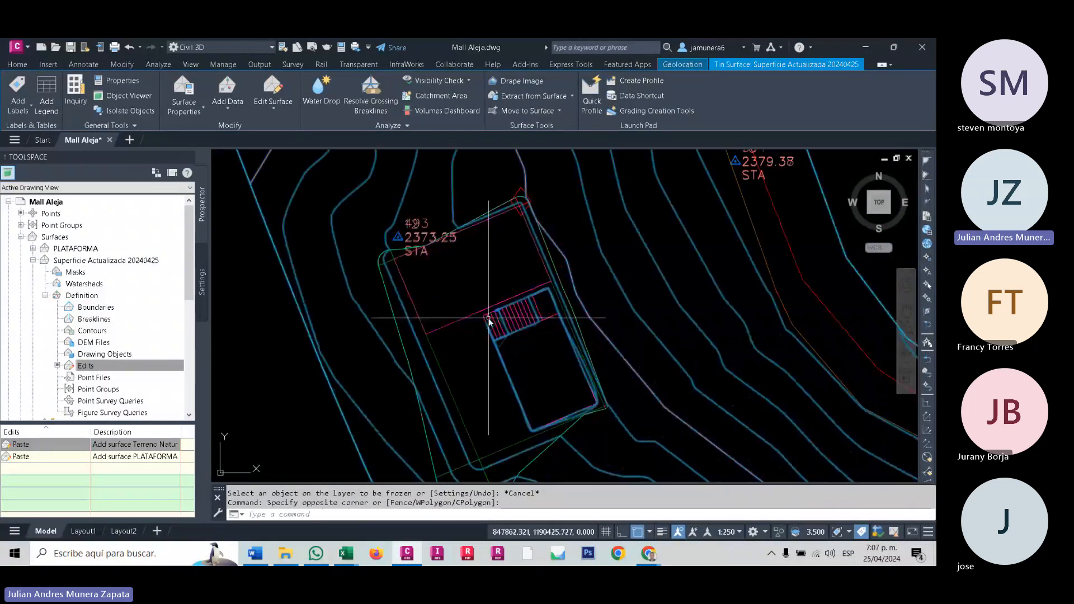
middle_drag(488, 318, 592, 297)
middle_drag(568, 382, 605, 318)
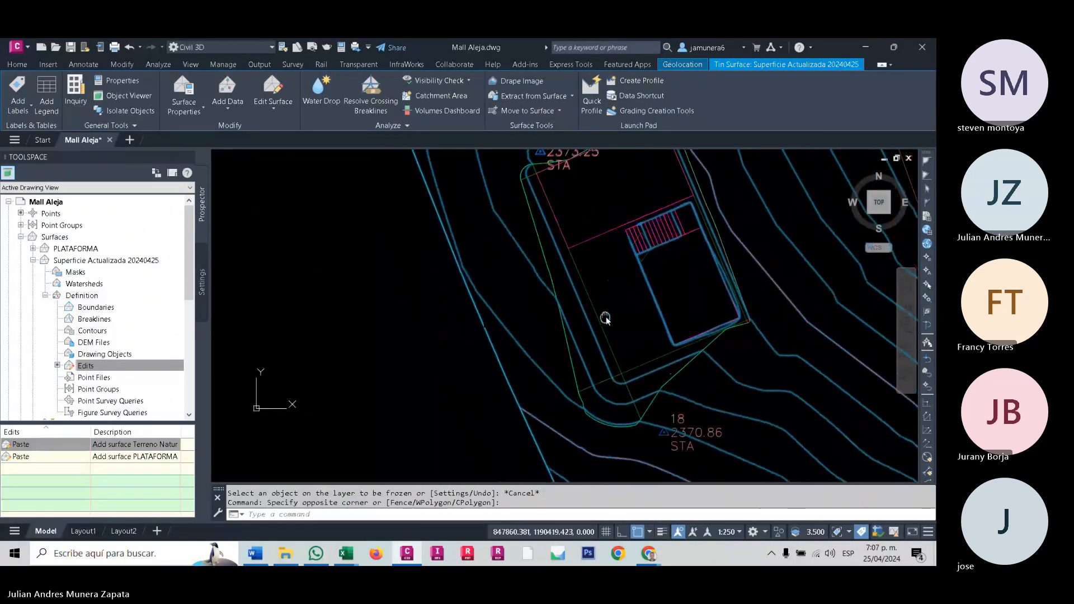
- Clear the Superficie Actualizada 20240425 selection, check the platform's lower corner and thaw all layers
key(Escape)
scroll(599, 391, up, 4)
key(Escape)
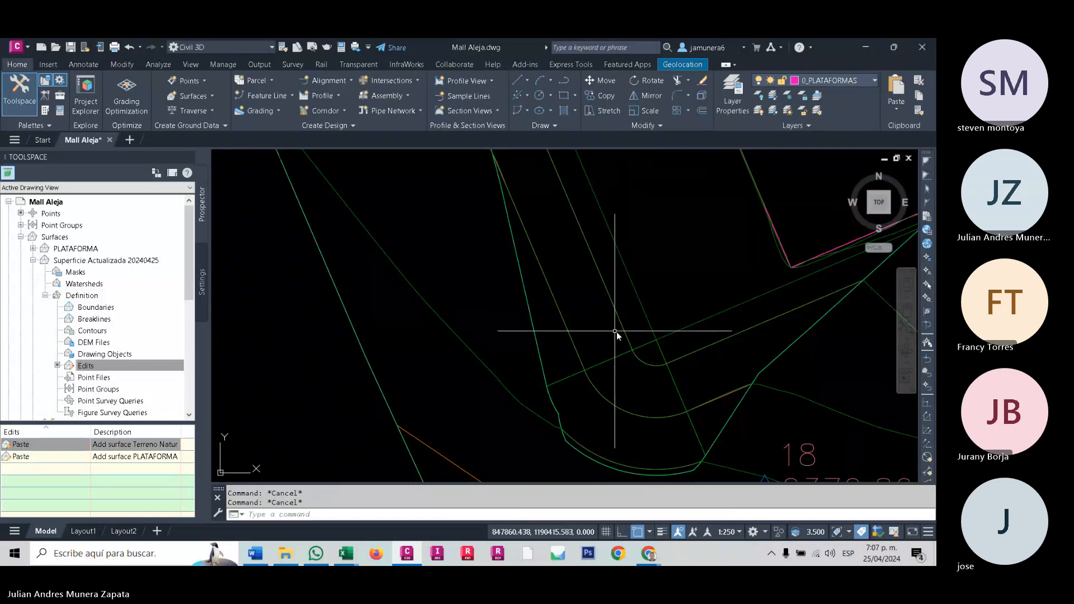
scroll(687, 285, down, 5)
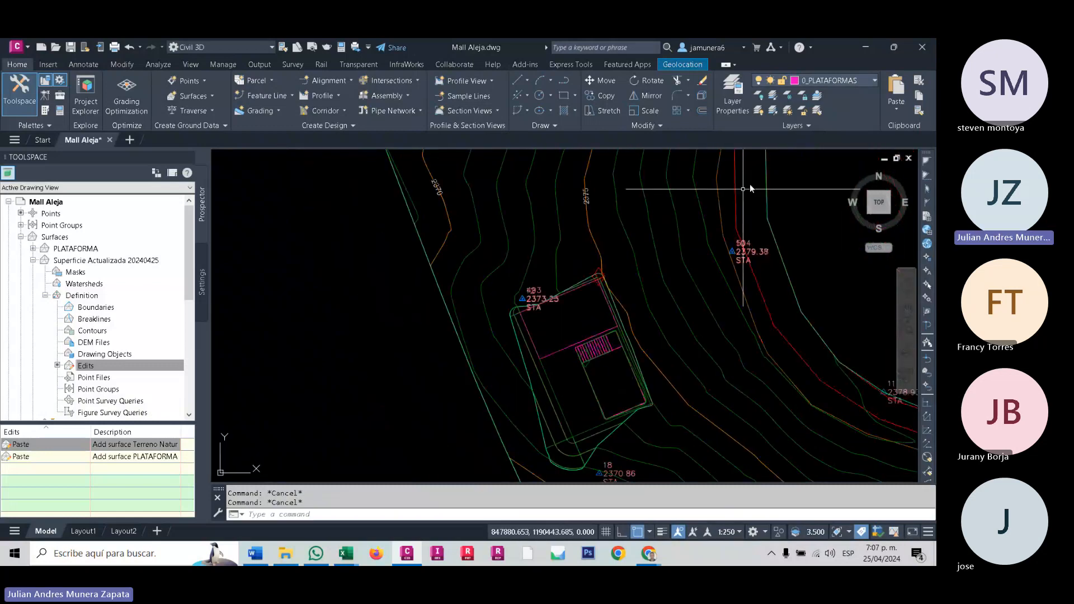
click(787, 96)
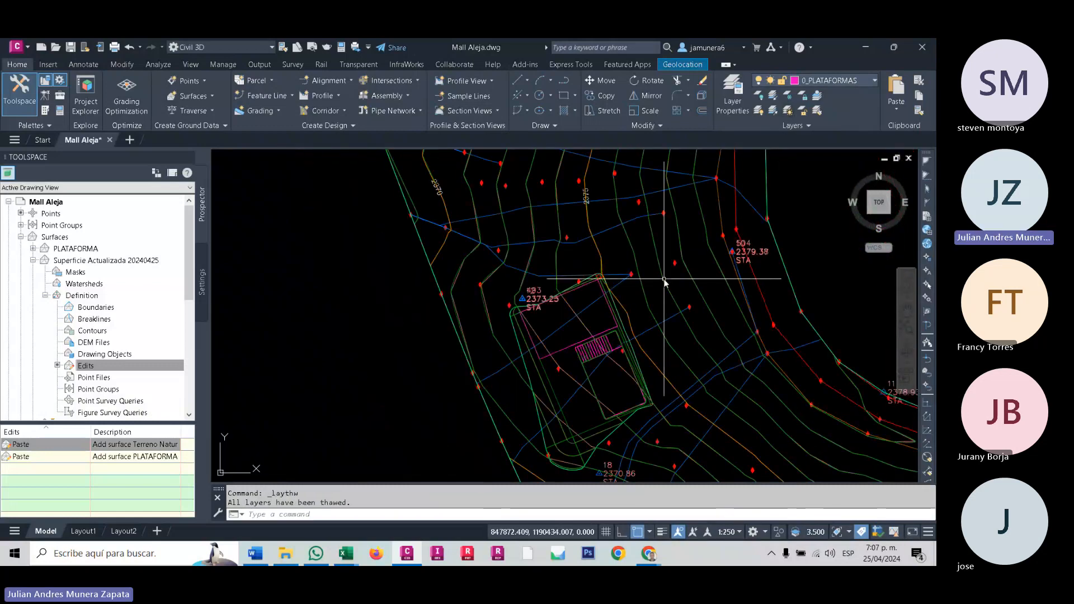
- Freeze the C-TOPO-WDRP and C-TOPO_Terreno Natural layers by picking a water drop path and a Terreno Natural contour
click(786, 96)
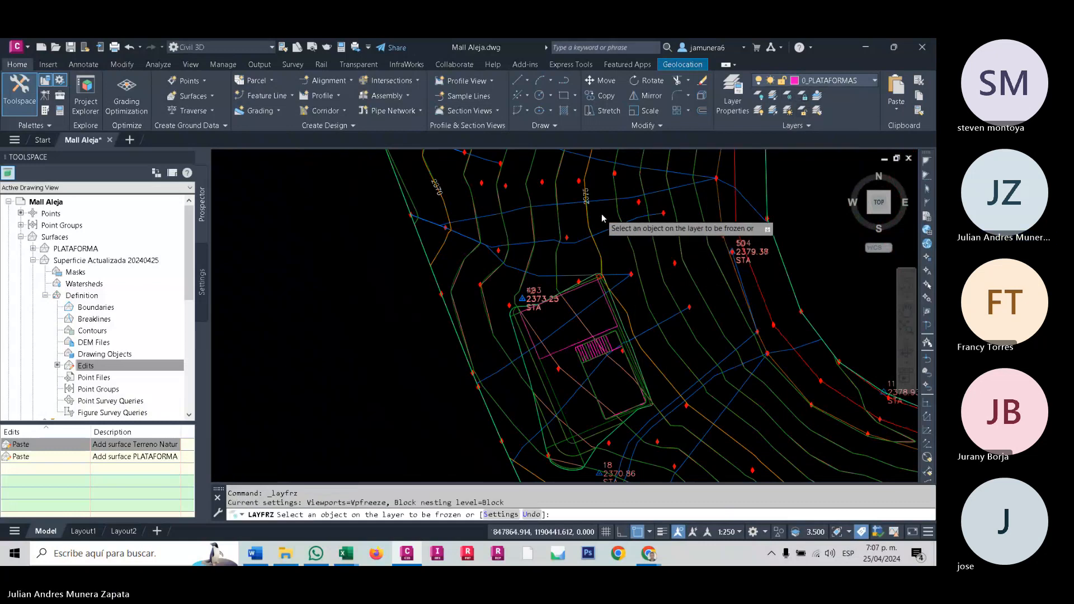
scroll(602, 213, up, 2)
click(650, 184)
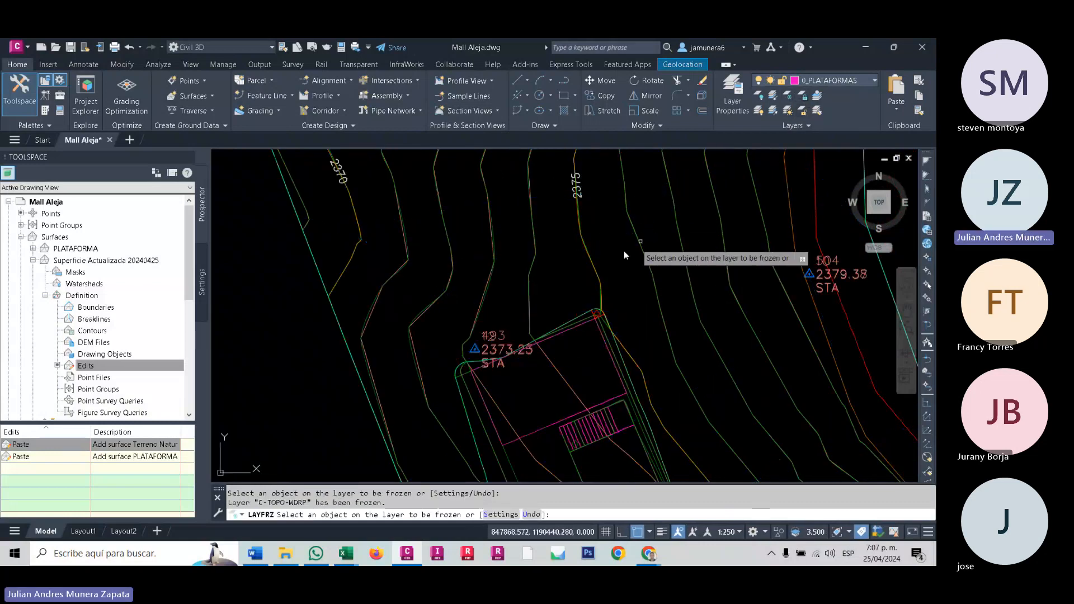
scroll(559, 302, up, 5)
middle_drag(493, 299, 507, 307)
scroll(508, 307, up, 4)
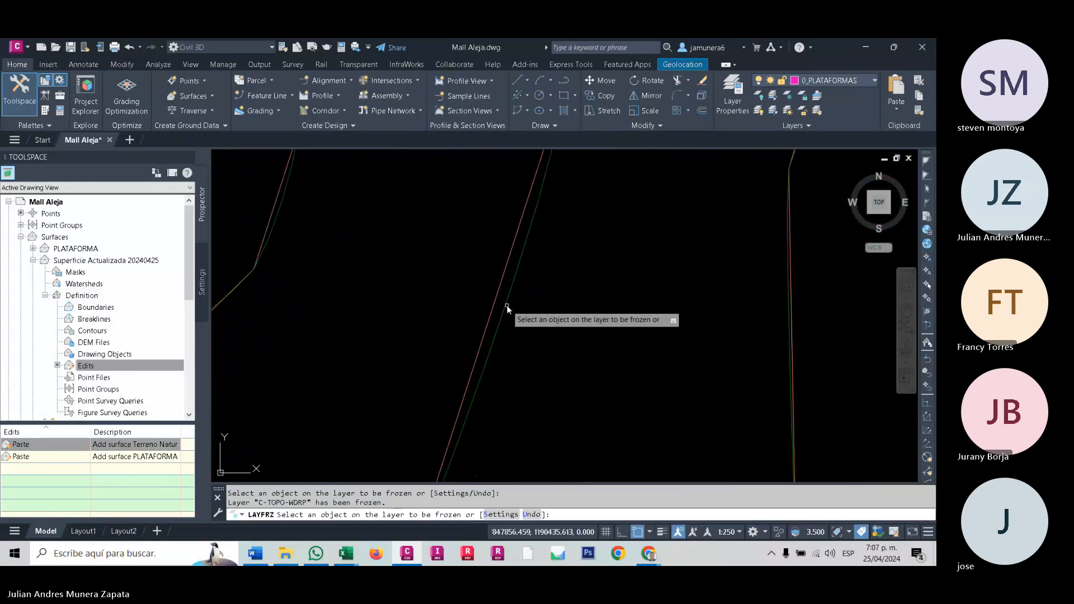
click(499, 277)
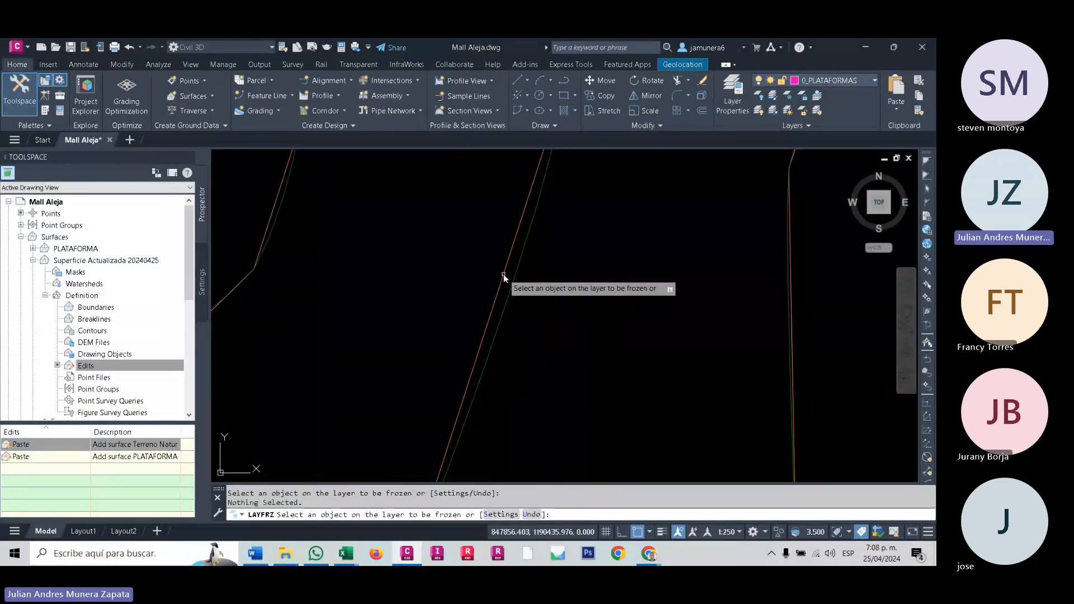
click(503, 274)
scroll(524, 260, down, 4)
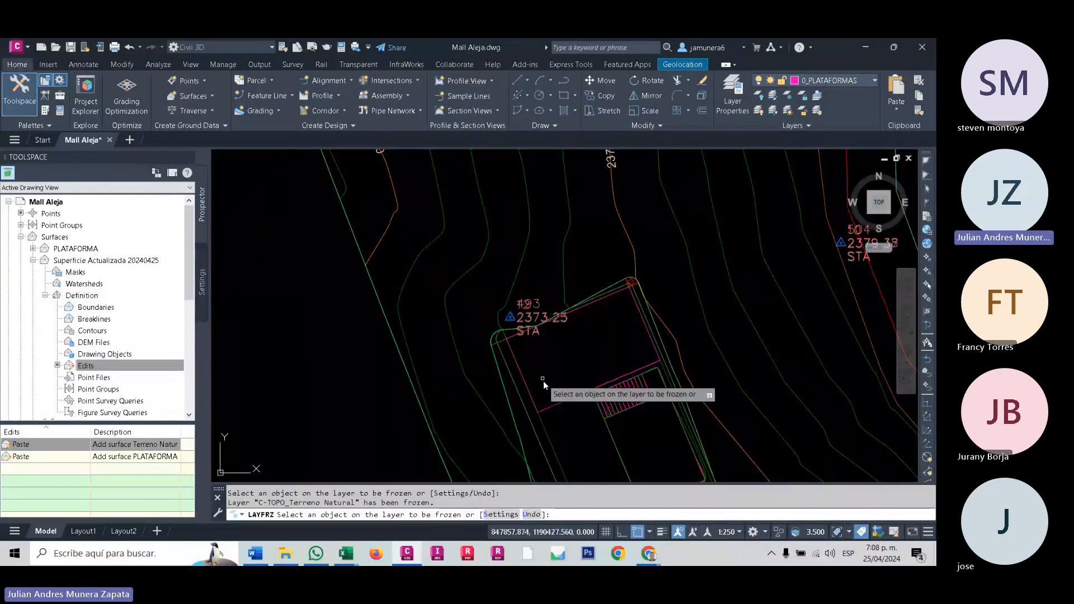
- Inspect the contours around the platform's lower corner, the stairs and the upper edge, and end the layer freeze command
middle_drag(572, 456, 560, 365)
scroll(685, 409, up, 3)
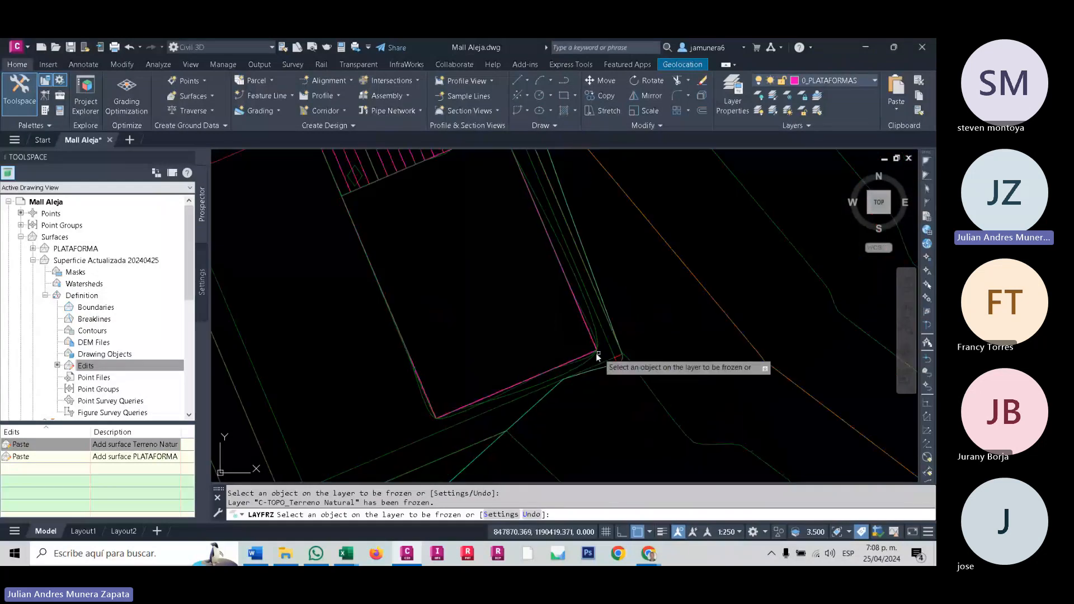
scroll(642, 364, down, 5)
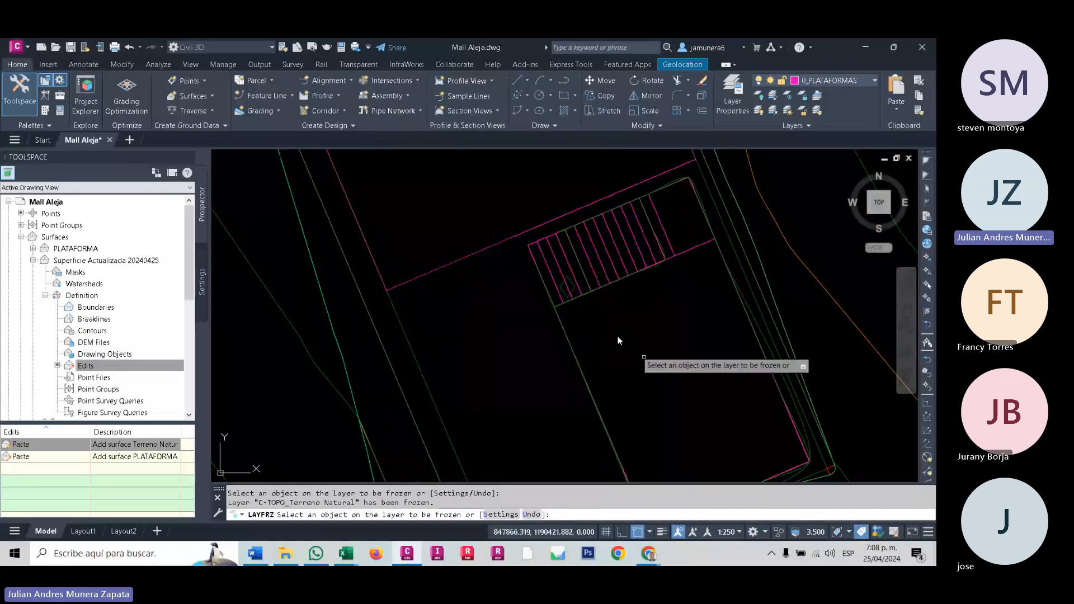
scroll(622, 400, up, 5)
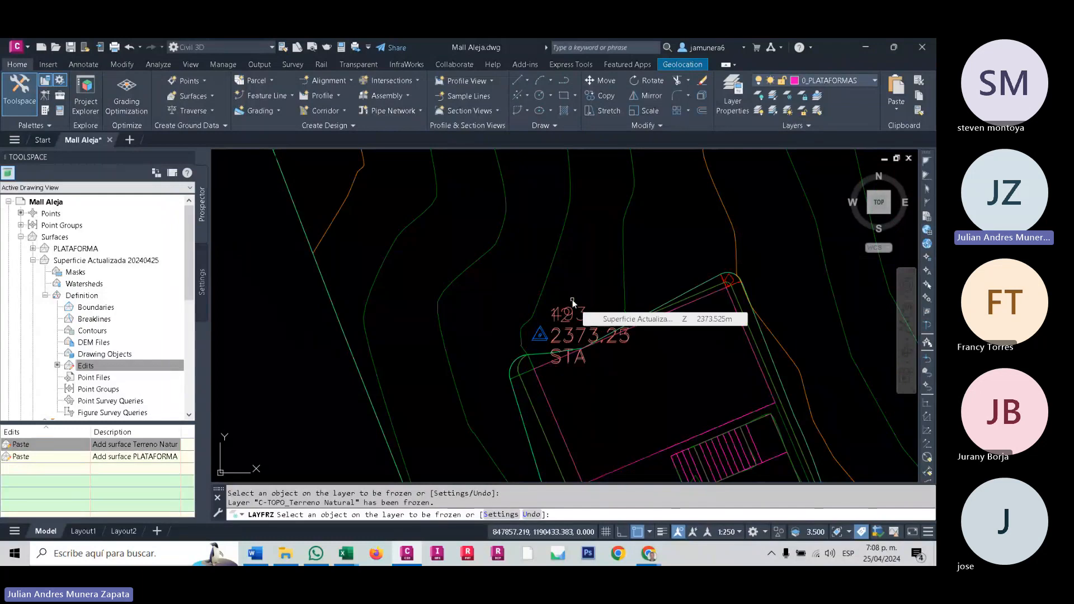
mouse_move(592, 306)
middle_down()
mouse_move(532, 227)
mouse_move(489, 217)
middle_up()
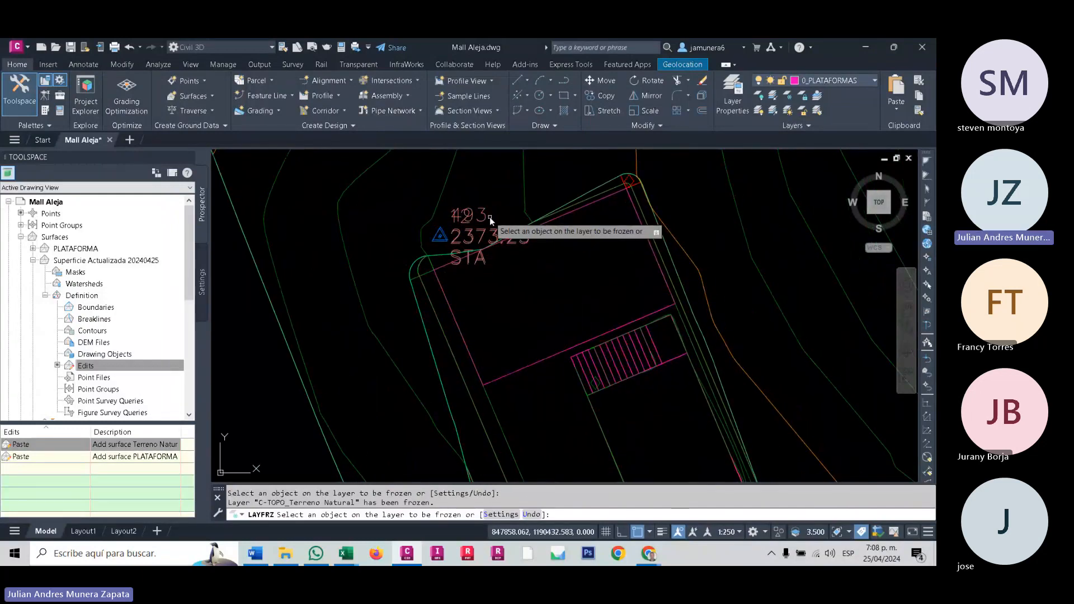
middle_drag(512, 271, 517, 293)
scroll(425, 321, up, 2)
key(Escape)
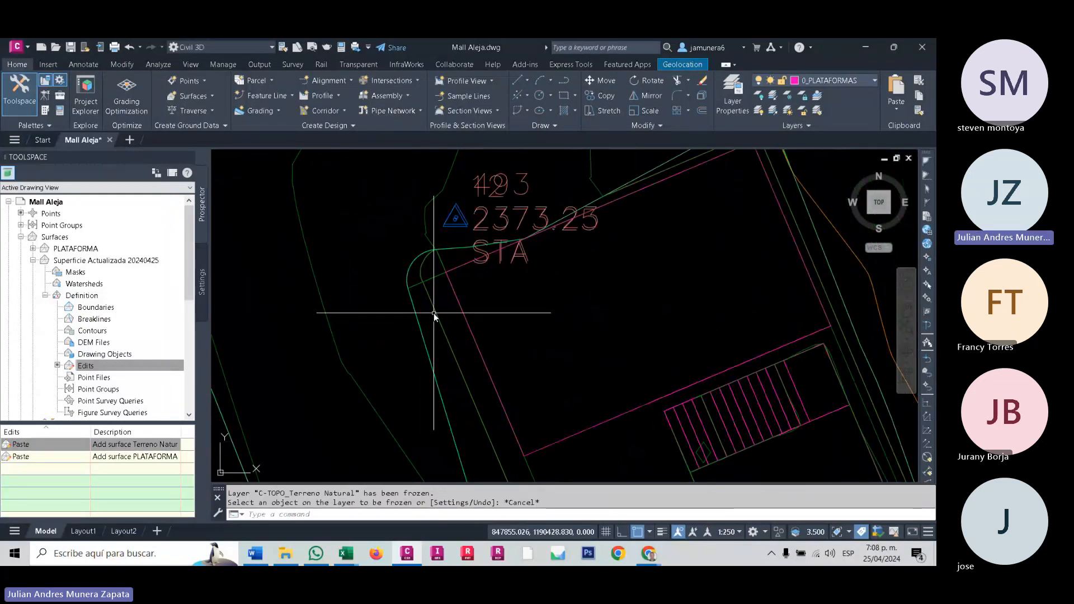
- Select the platform's objects with a selection window and examine the selected lines at the stairs
click(439, 317)
key(Escape)
scroll(438, 323, down, 3)
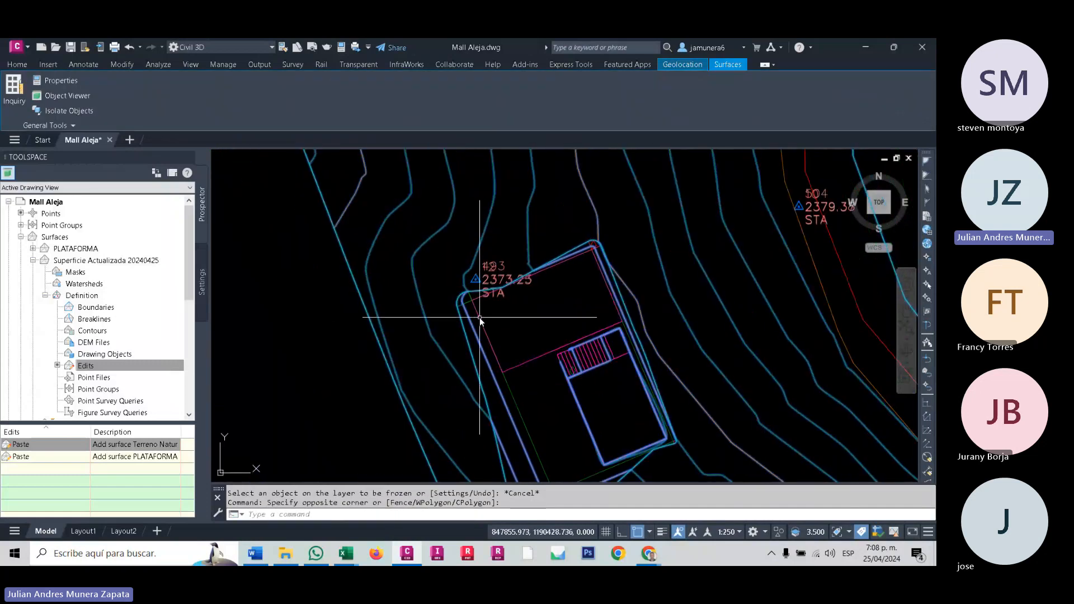
click(423, 213)
middle_drag(708, 462, 637, 352)
scroll(631, 425, down, 2)
click(630, 435)
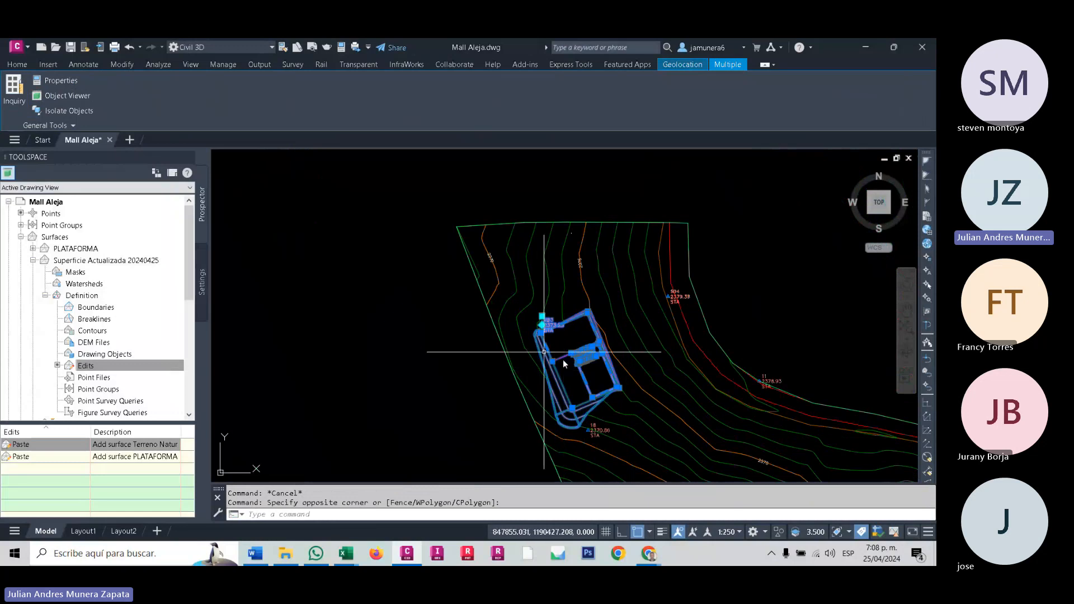
scroll(525, 317, up, 3)
scroll(672, 338, up, 3)
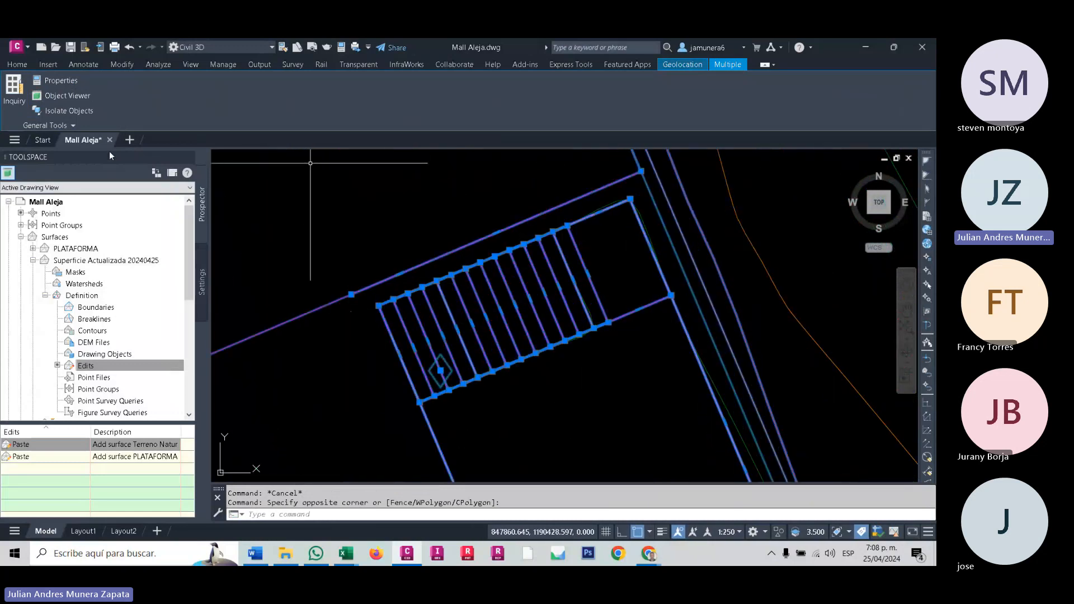
- Review the properties of the Tin Surface within the platform selection, clear the selection and close the properties
click(68, 80)
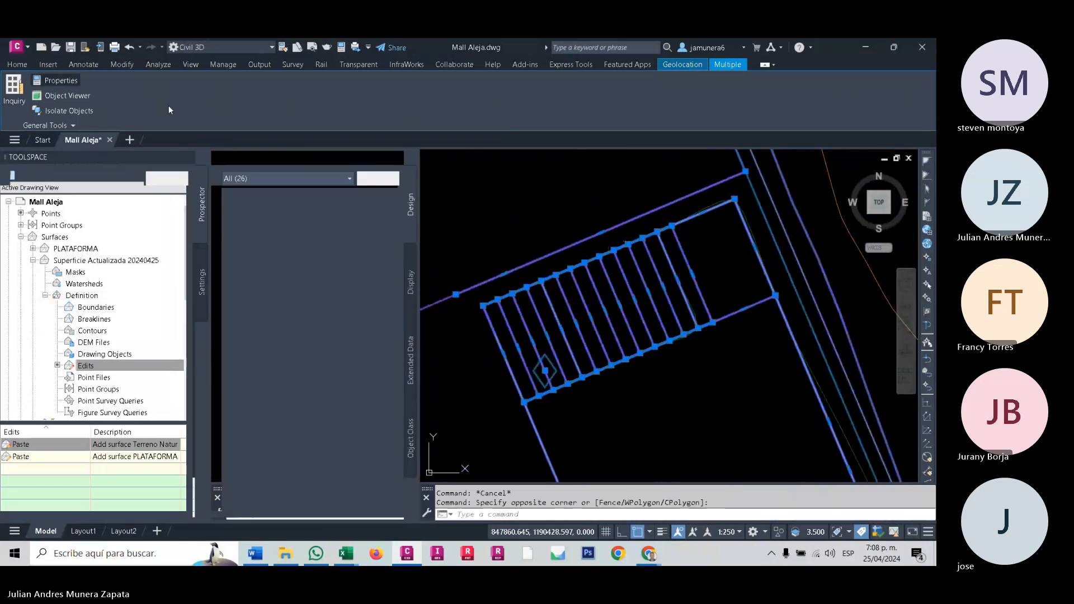
click(264, 180)
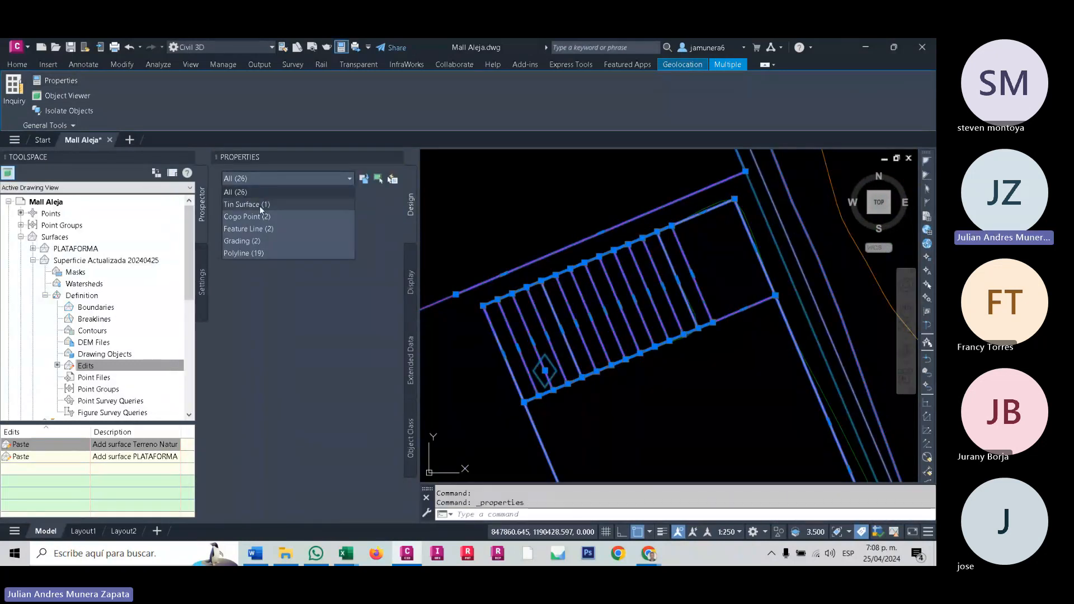
click(260, 205)
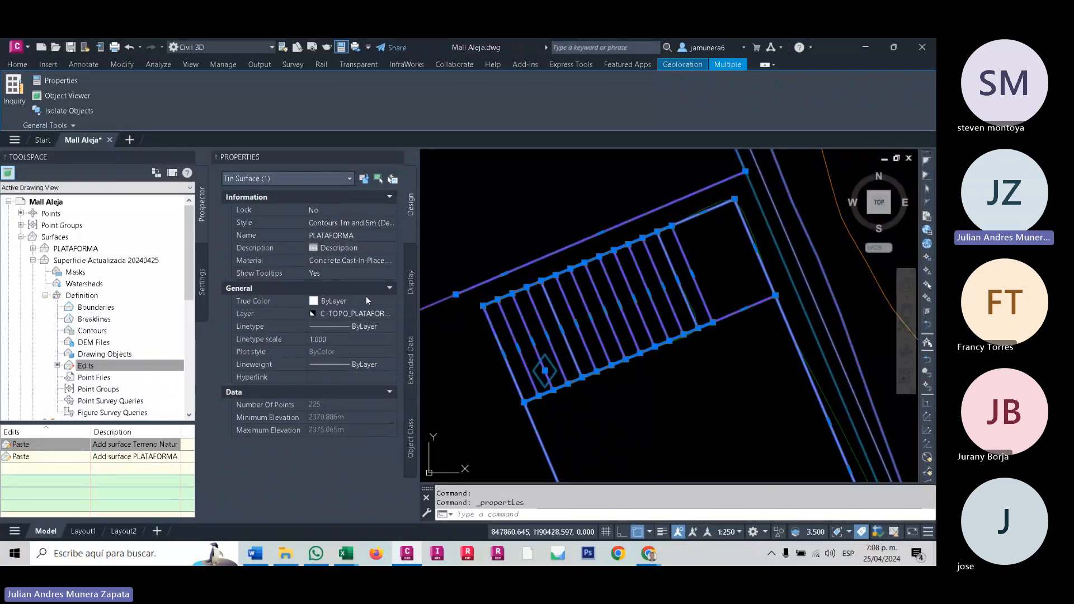
key(Escape)
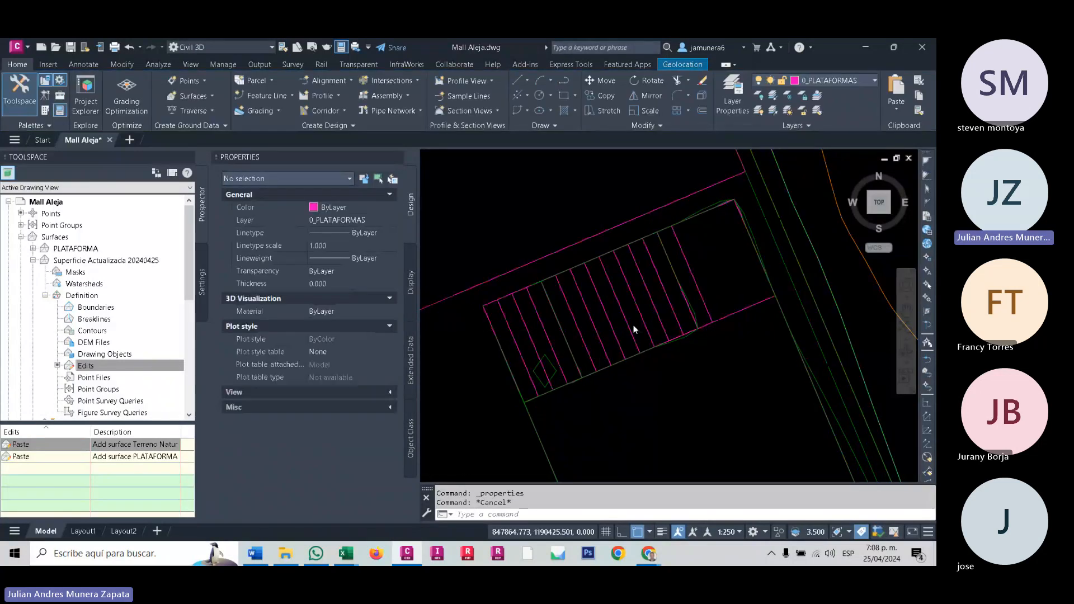
key(Escape)
scroll(635, 330, down, 6)
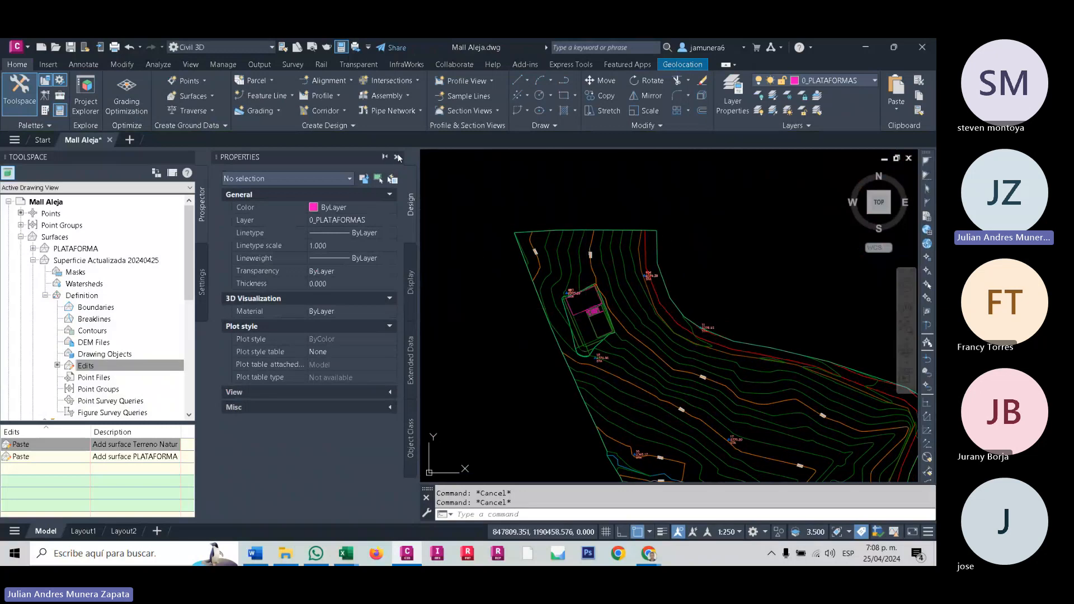
click(398, 158)
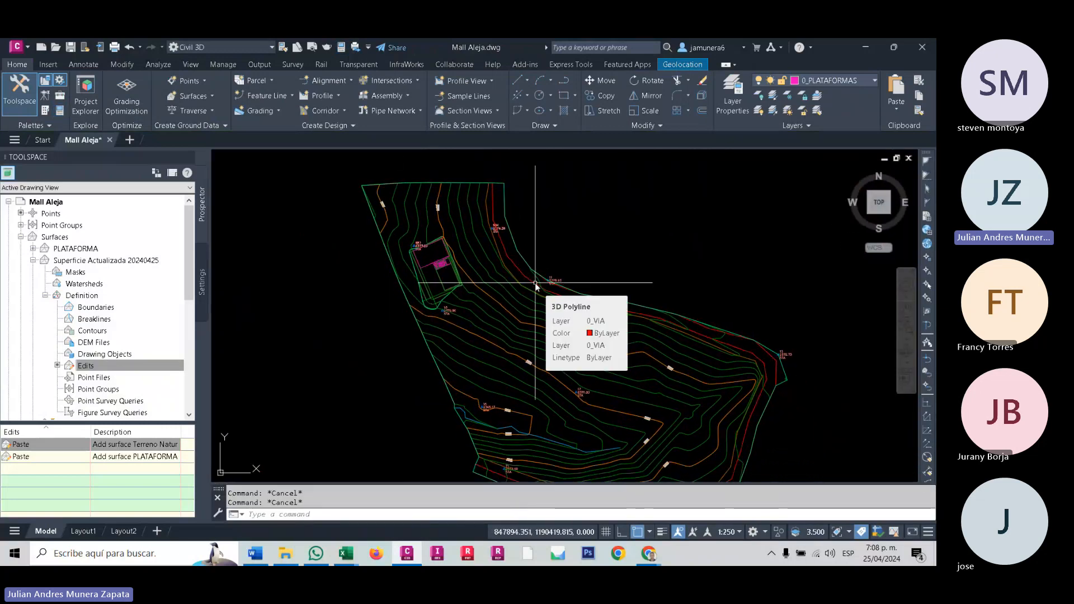
- Thaw all layers and freeze C-TOPO-WDRP and V-NODE by picking a water drop path and a point marker
middle_drag(519, 324, 468, 299)
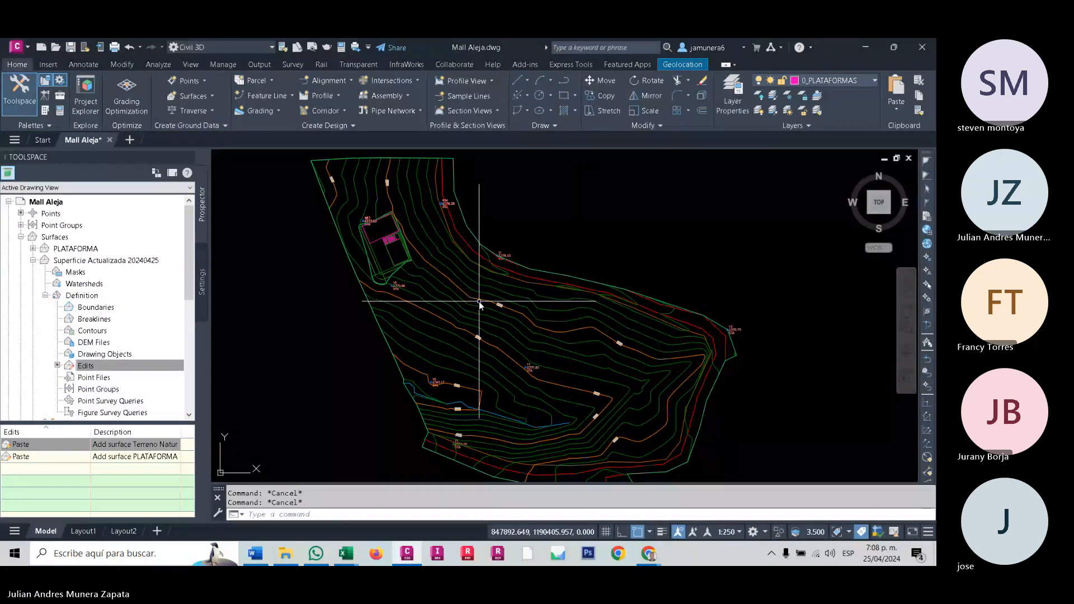
middle_drag(479, 303, 482, 318)
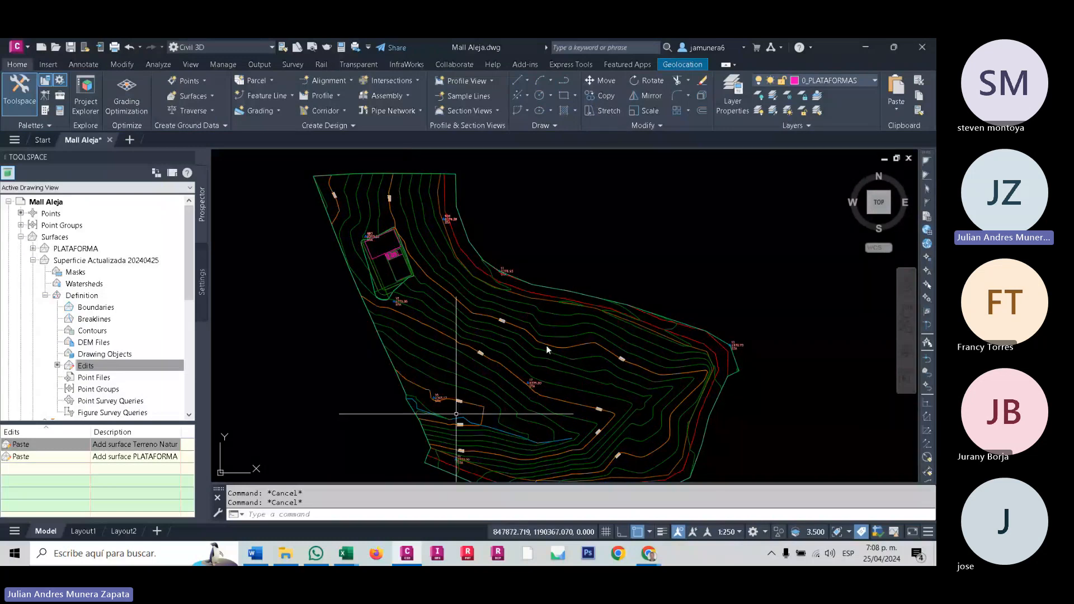
click(788, 111)
click(787, 95)
scroll(485, 320, up, 3)
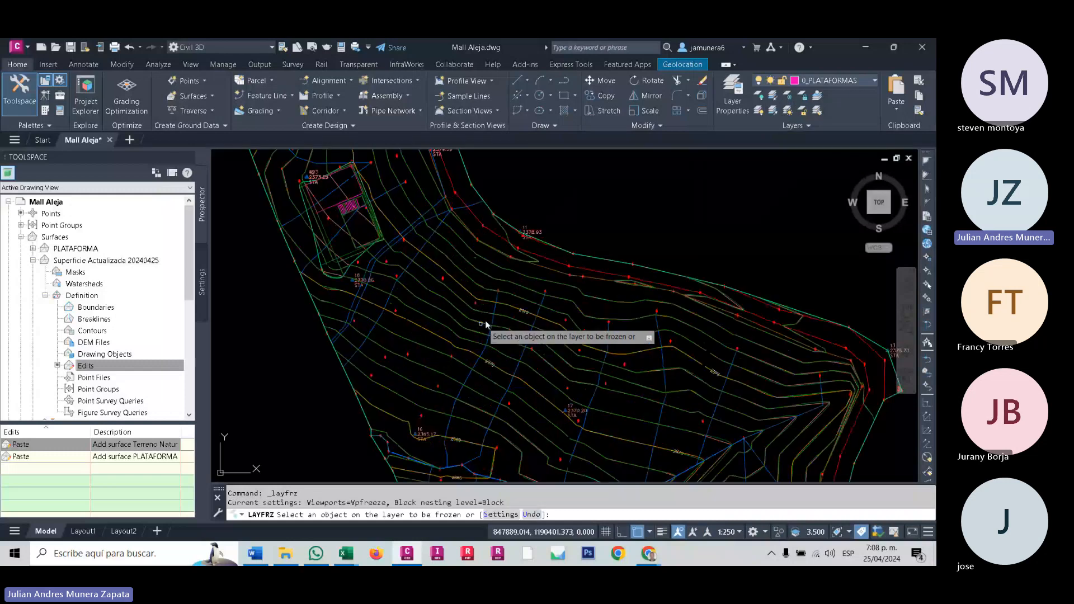
scroll(485, 306, up, 8)
click(495, 291)
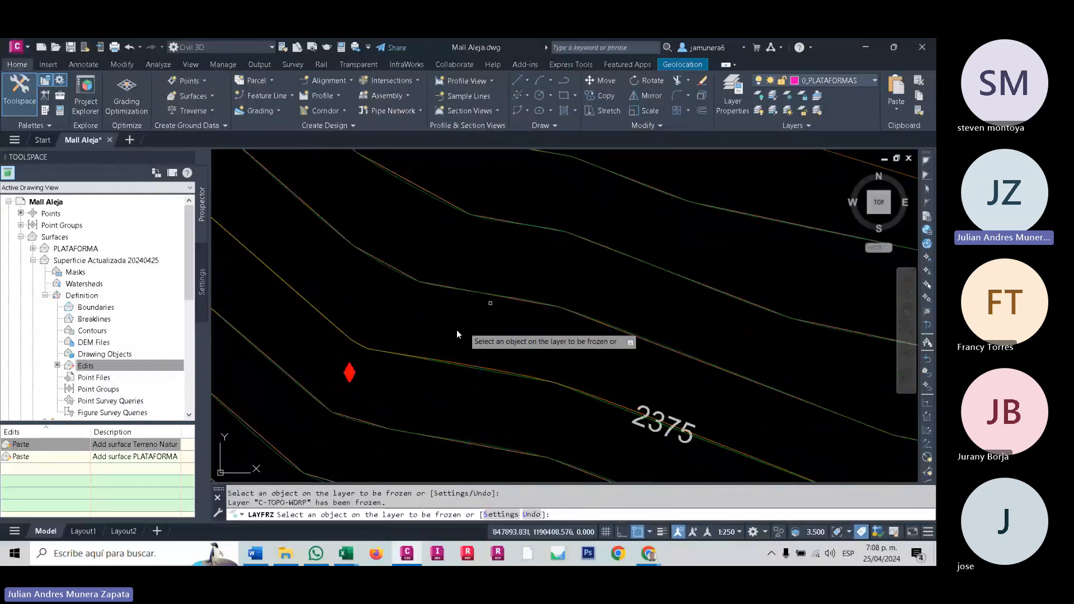
click(350, 372)
scroll(380, 331, down, 9)
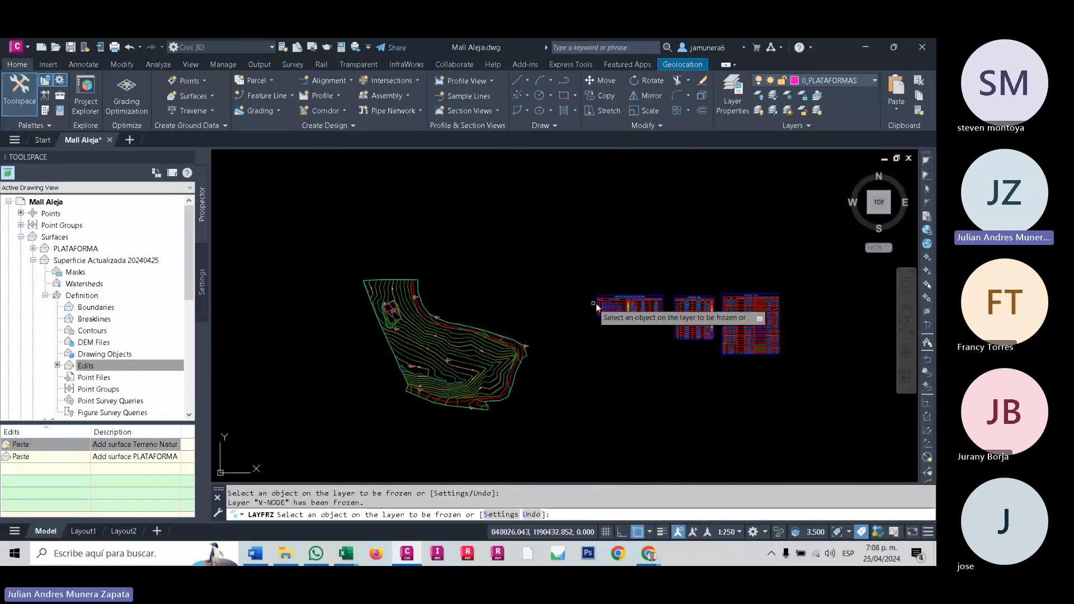
key(Escape)
key(Escape)
- End the layer freeze command and look through the drawing's layers for the C-TOPO layers of the three surfaces
scroll(422, 331, up, 3)
middle_drag(532, 283, 490, 341)
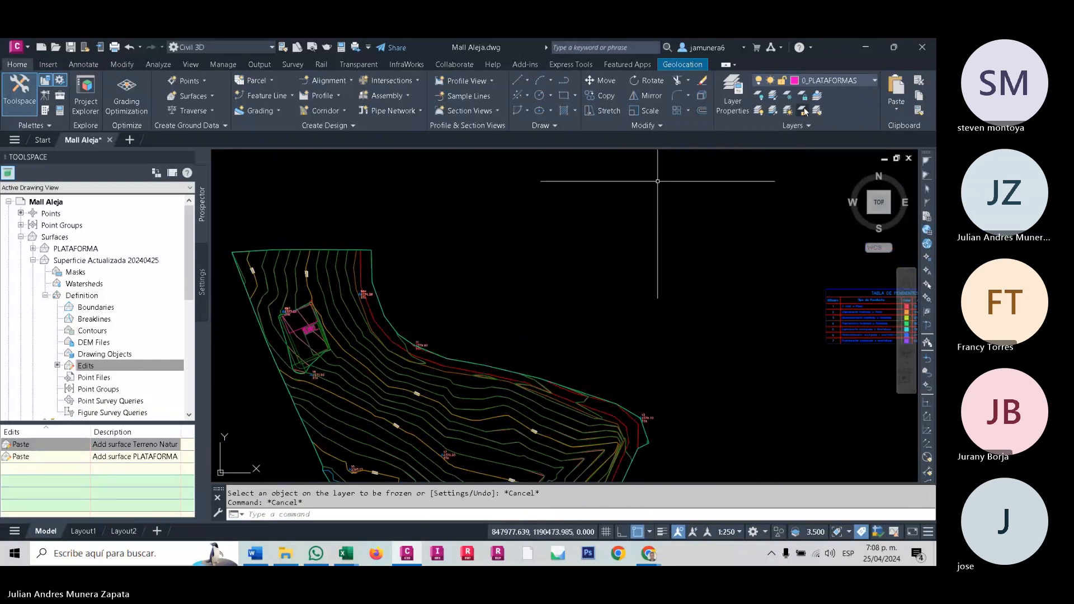
click(826, 80)
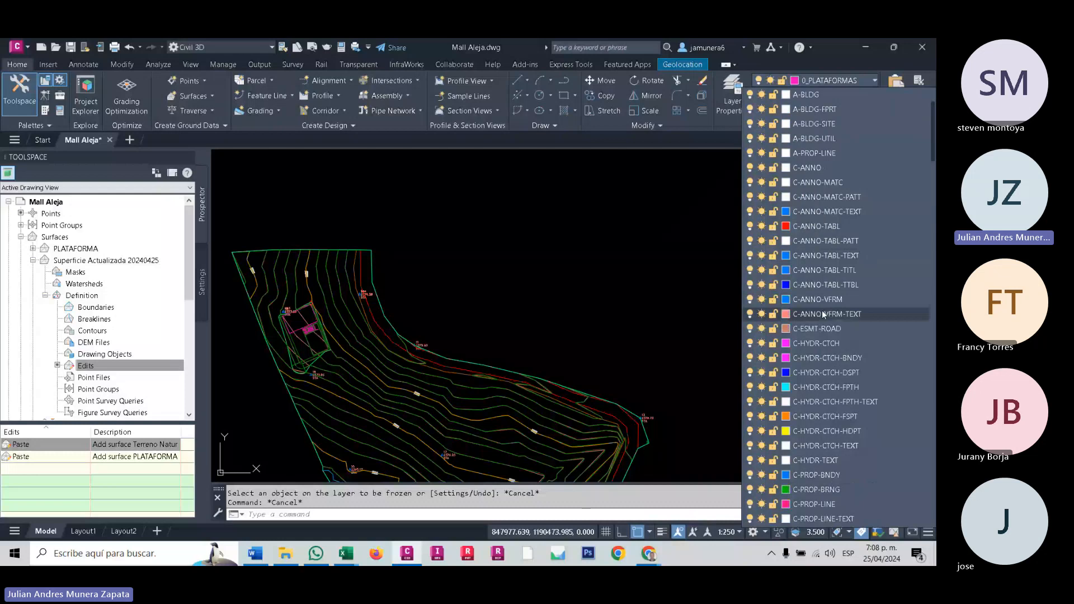
scroll(823, 314, down, 2)
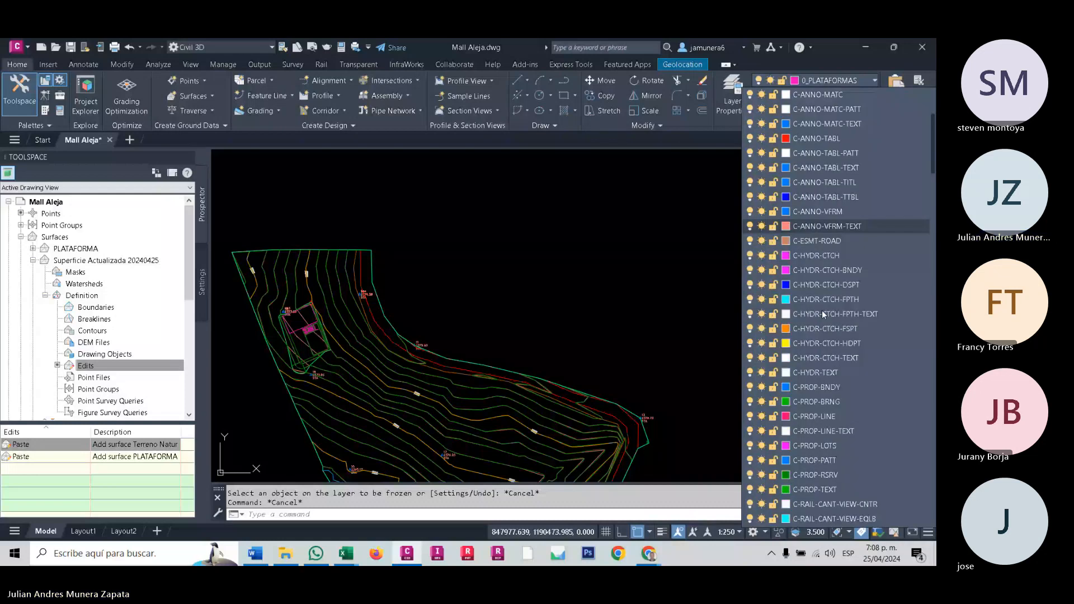
scroll(824, 314, down, 15)
scroll(823, 400, down, 15)
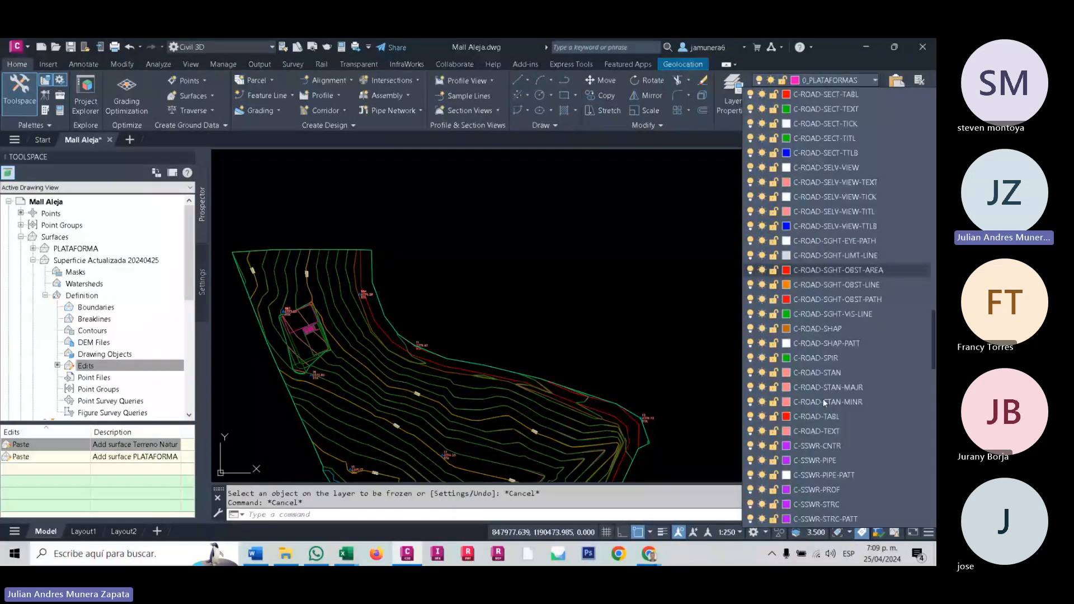
scroll(823, 400, down, 15)
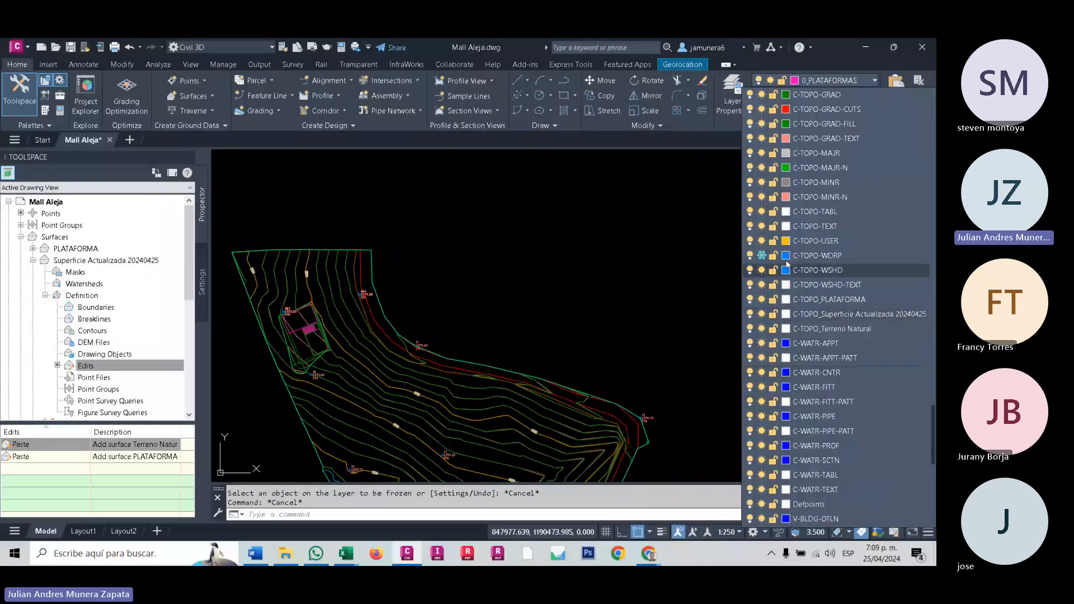
scroll(790, 263, up, 1)
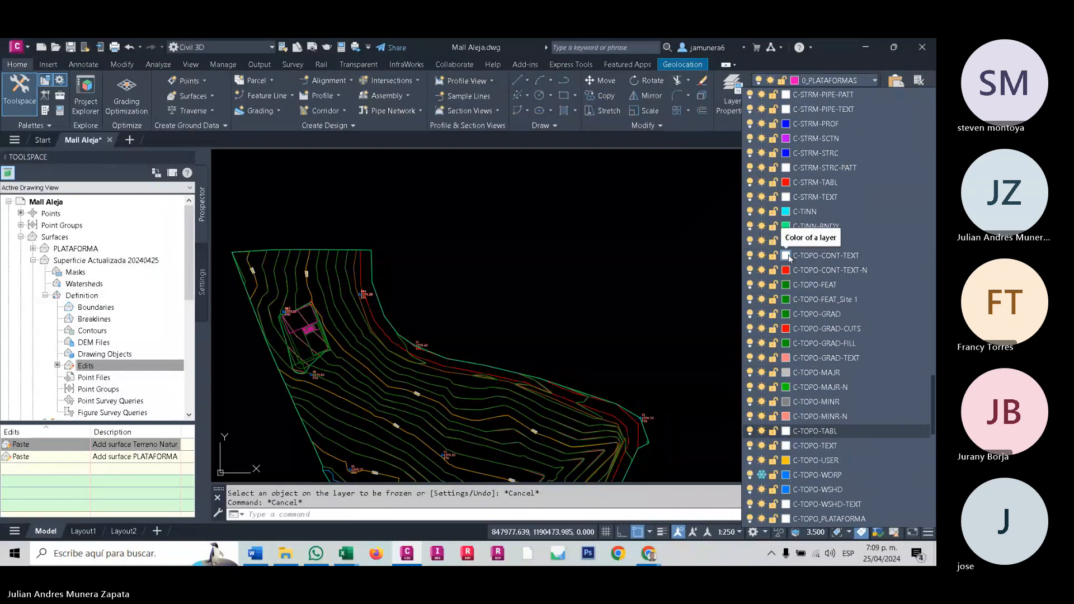
scroll(804, 331, up, 3)
scroll(805, 333, down, 2)
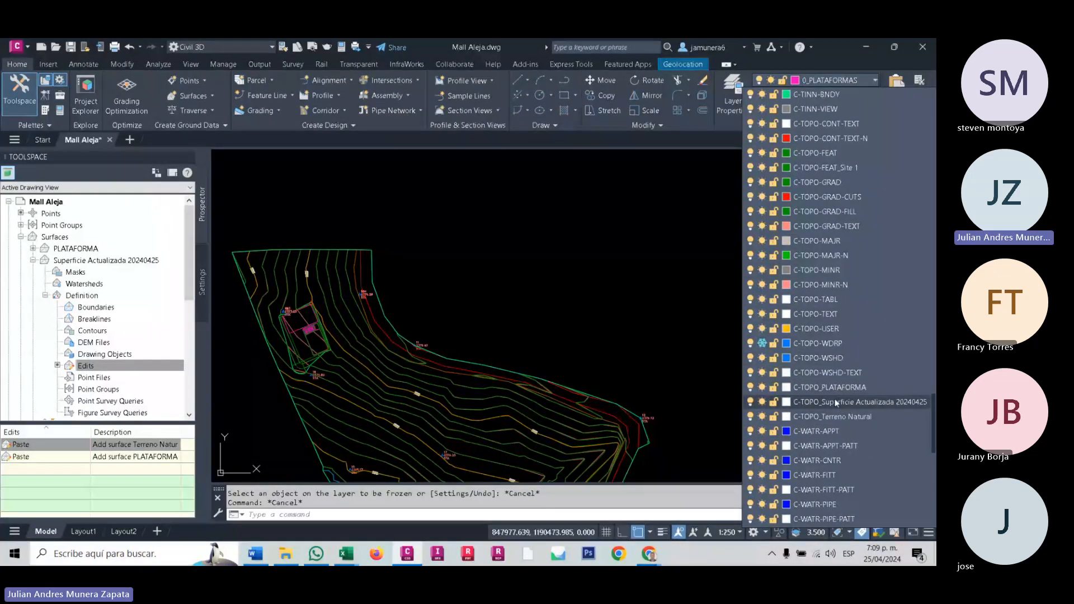
scroll(822, 360, down, 2)
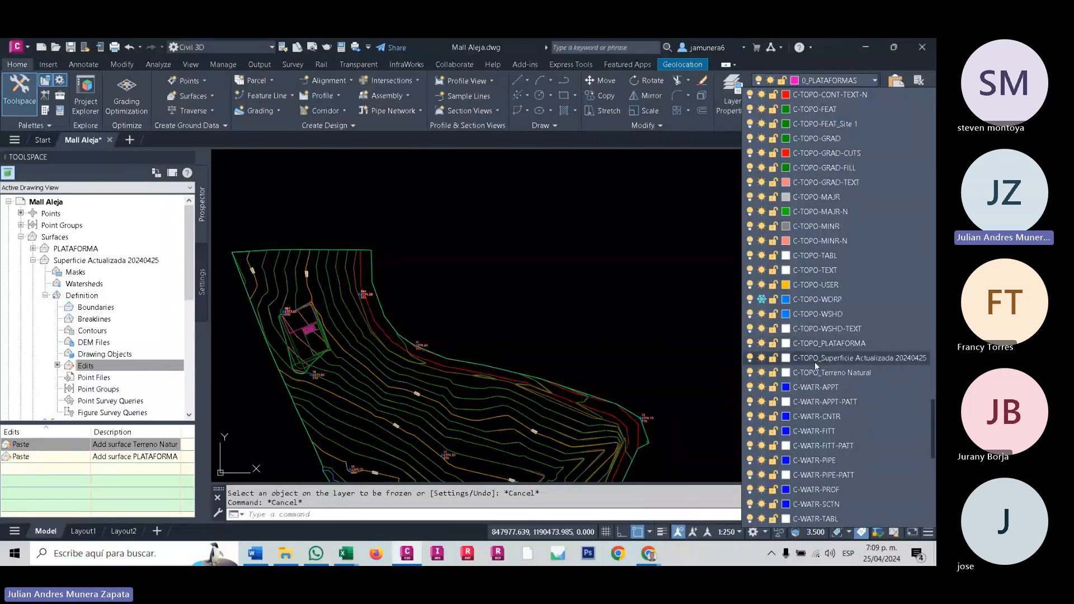
mouse_move(610, 367)
middle_down()
mouse_move(752, 266)
mouse_move(675, 258)
middle_up()
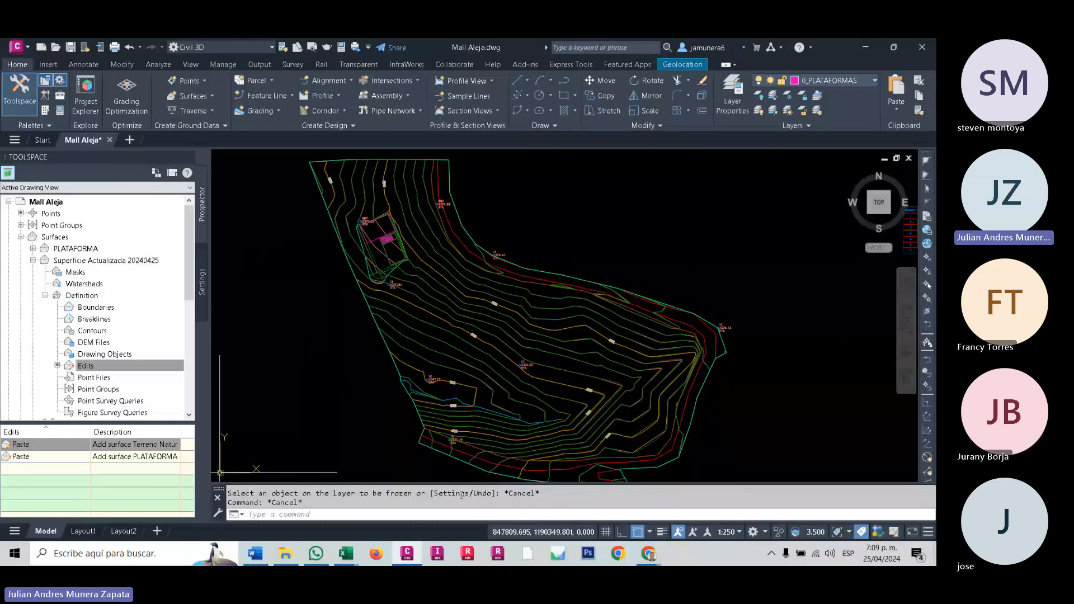
- Freeze the C-TOPO_Terreno Natural layer in all viewports
click(842, 80)
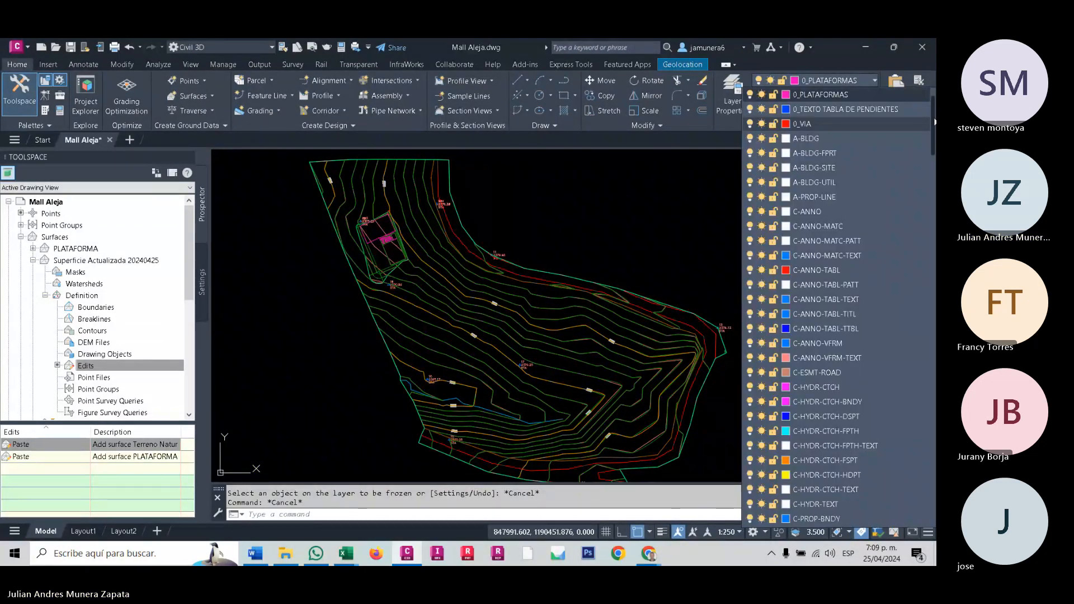
mouse_move(933, 122)
mouse_down()
mouse_move(931, 447)
mouse_move(931, 117)
mouse_up()
click(933, 412)
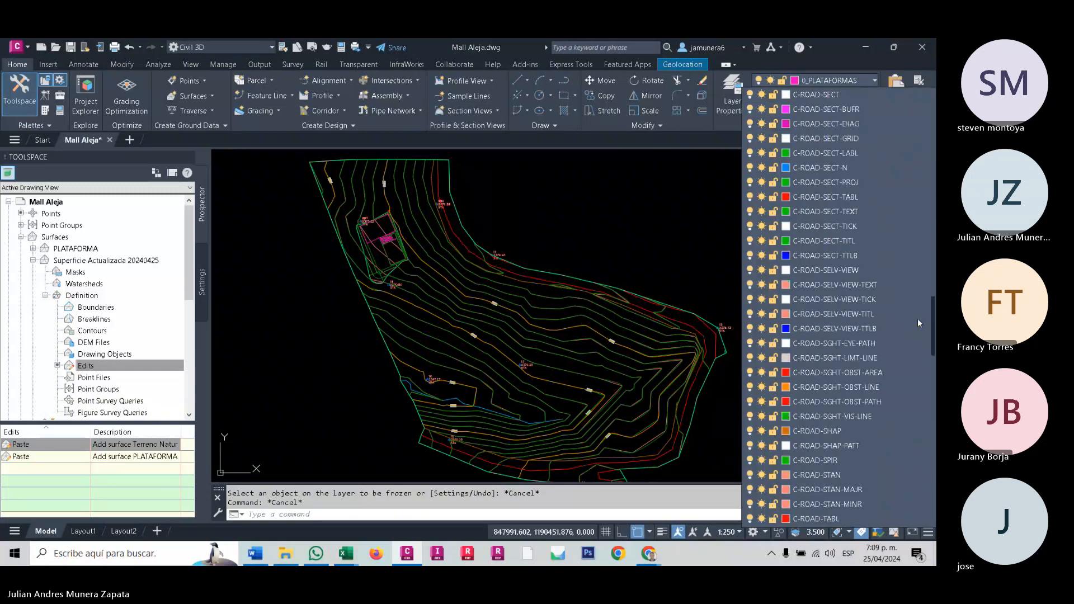
drag(928, 405, 932, 417)
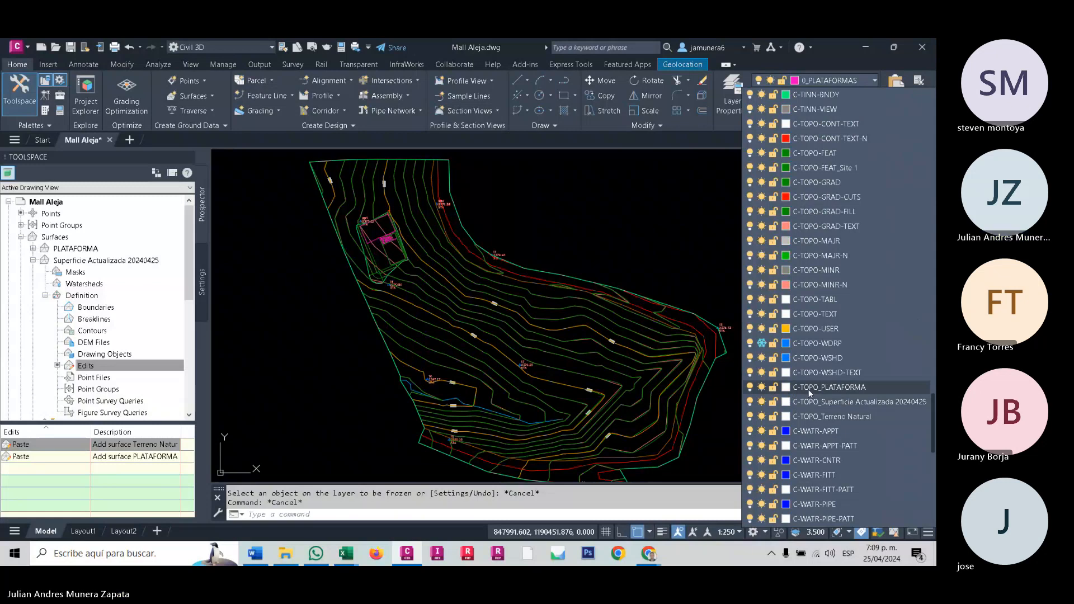
scroll(806, 239, up, 2)
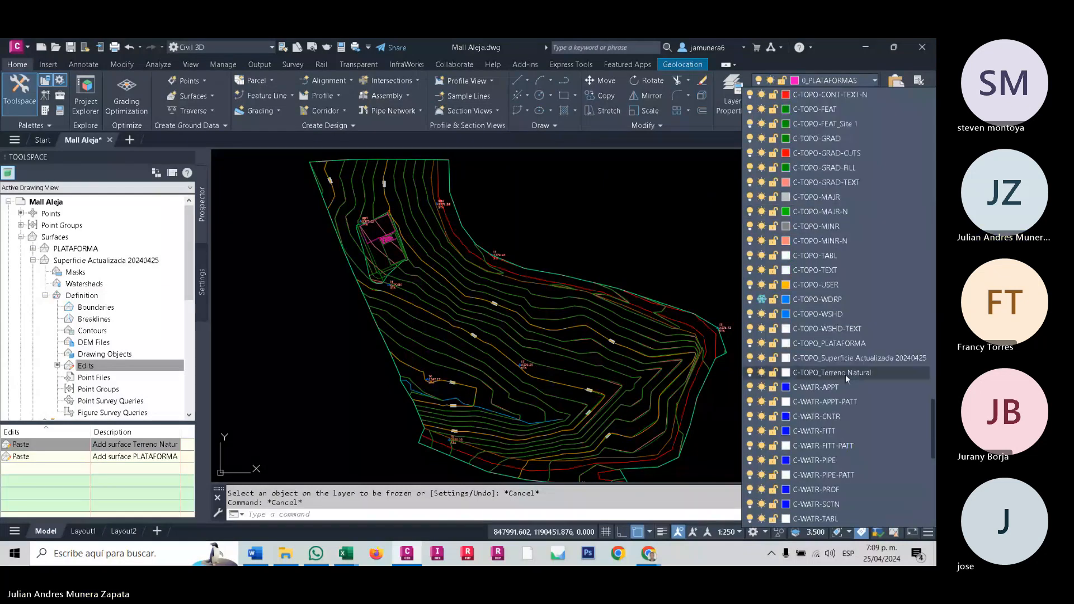
scroll(786, 246, down, 2)
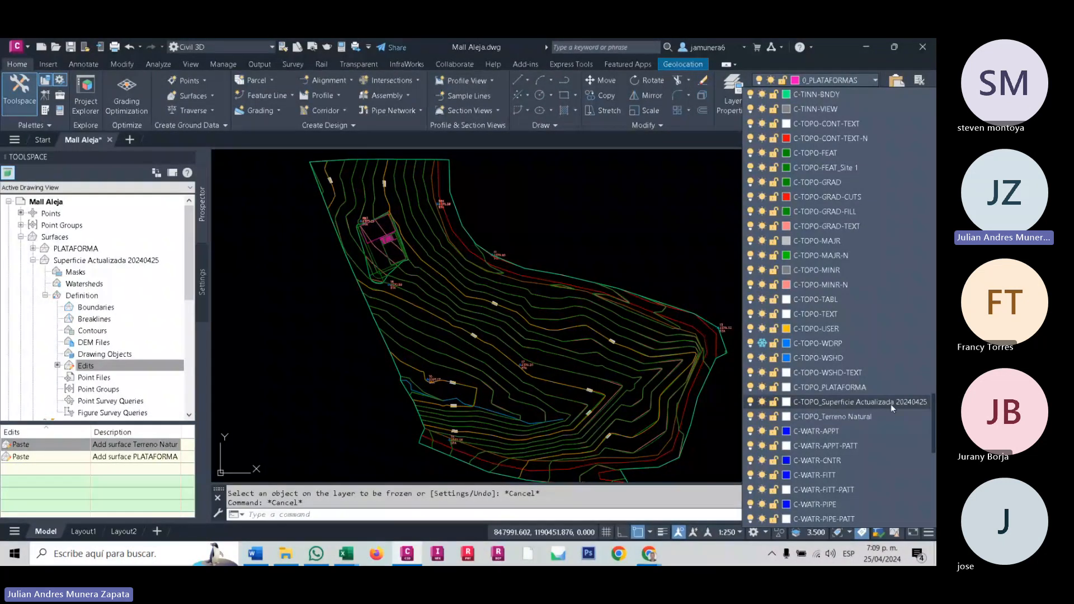
click(761, 416)
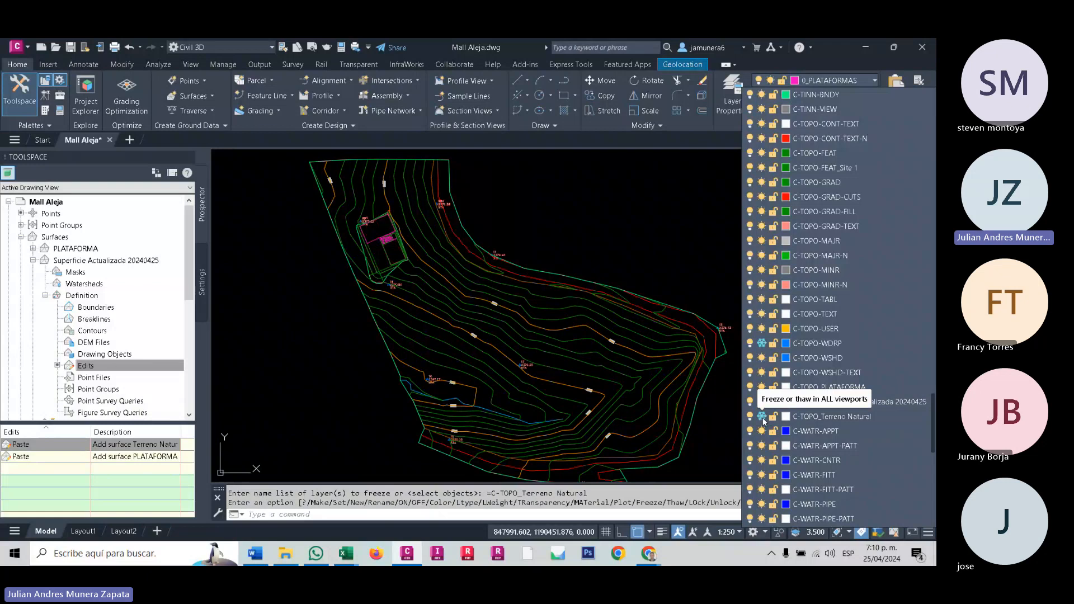
click(763, 417)
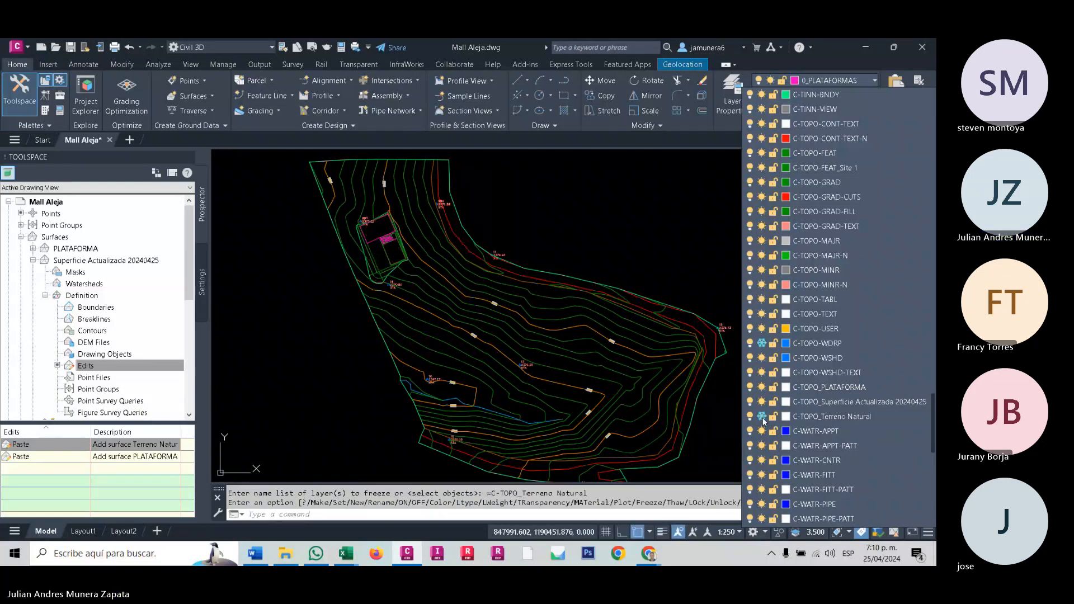
click(271, 288)
- Thaw and refreeze C-TOPO_Terreno Natural to compare the contours at the platform, and freeze C-TOPO_PLATAFORMA
mouse_move(340, 267)
middle_down()
mouse_move(396, 361)
mouse_move(416, 338)
middle_up()
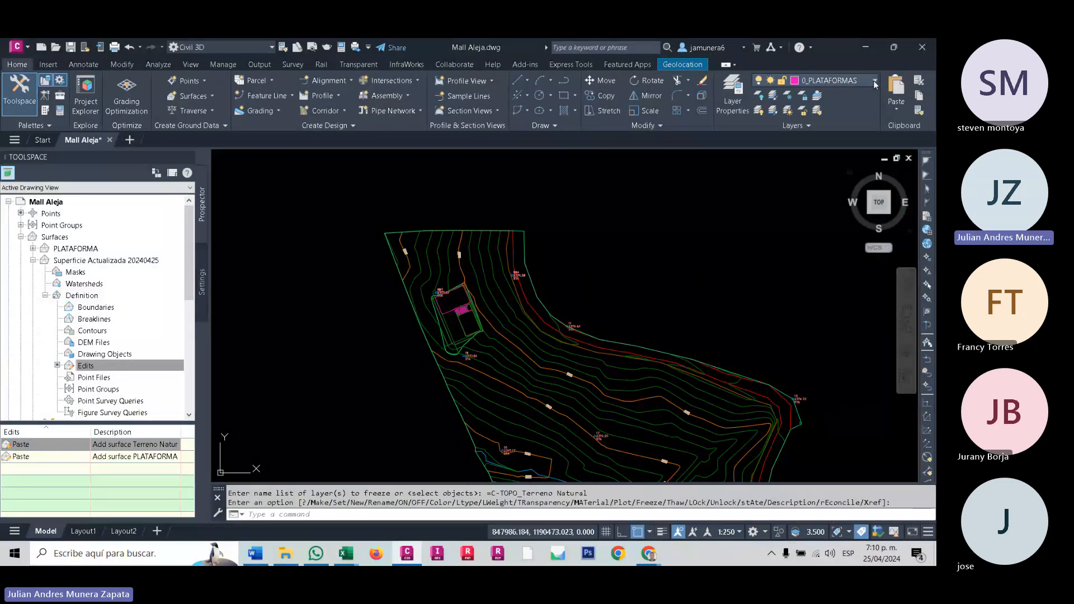
scroll(444, 314, up, 6)
middle_drag(444, 314, 389, 325)
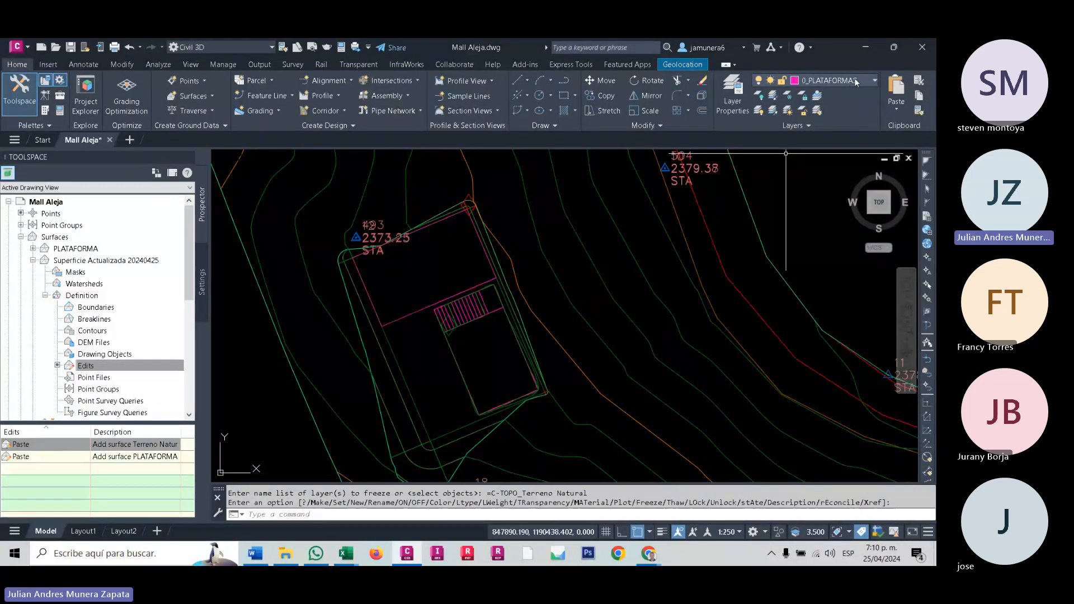
click(854, 82)
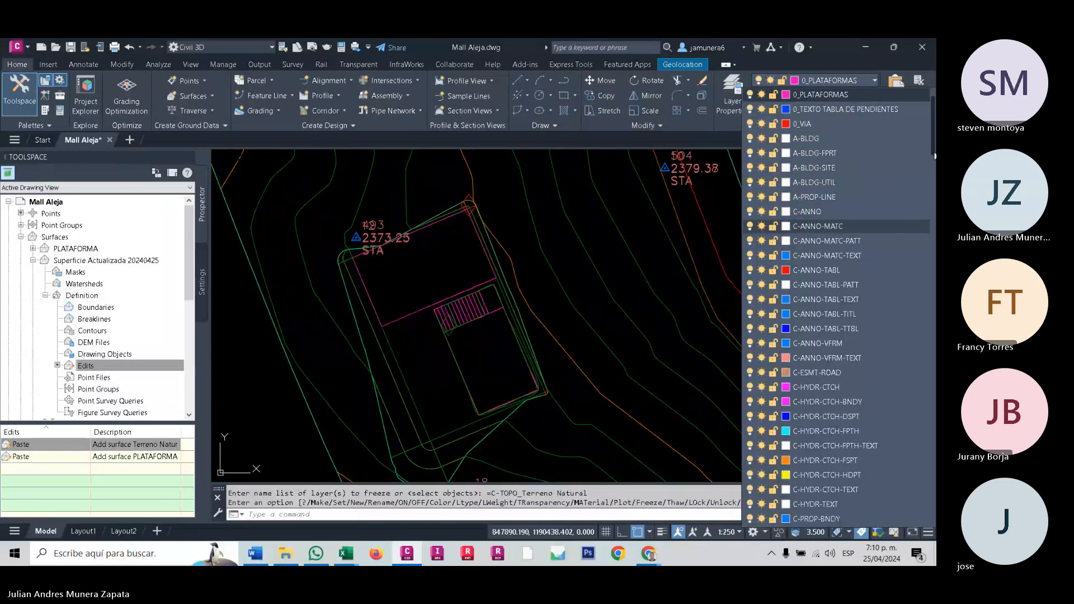
drag(931, 142, 929, 451)
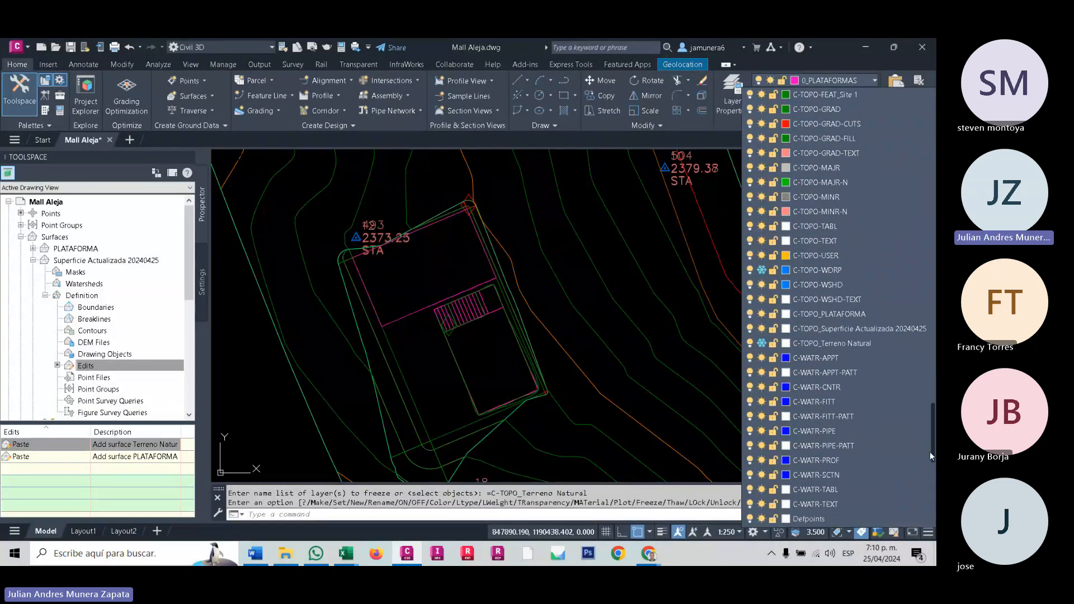
click(762, 343)
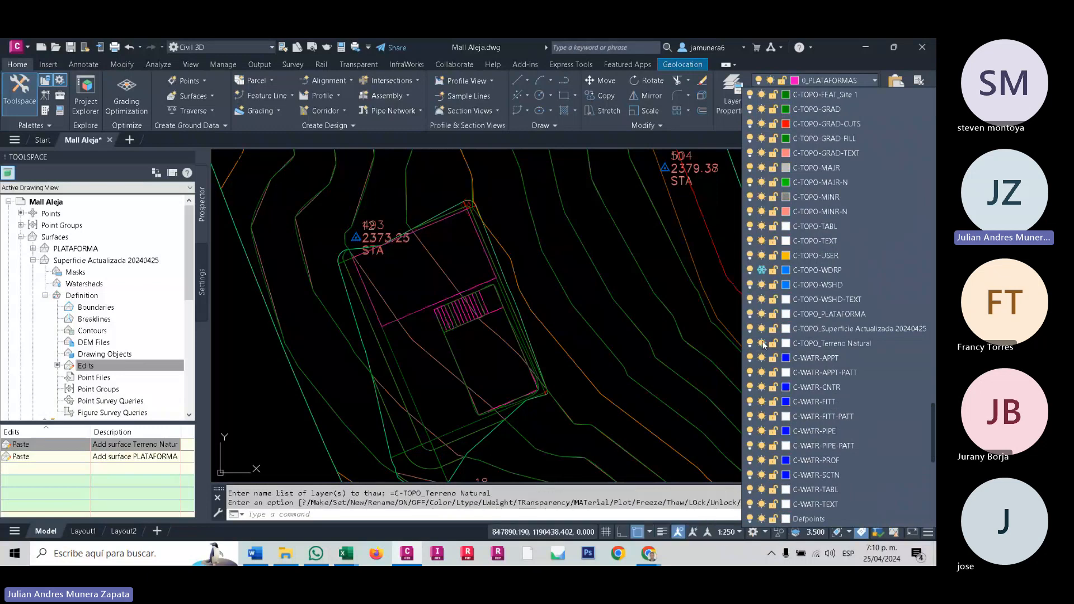
click(762, 343)
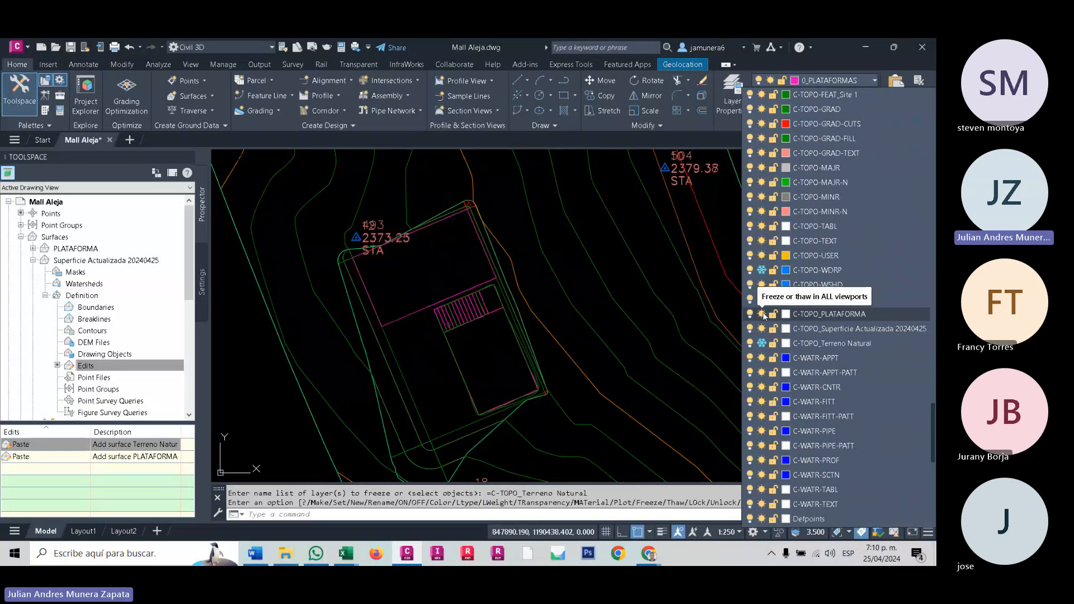
click(762, 314)
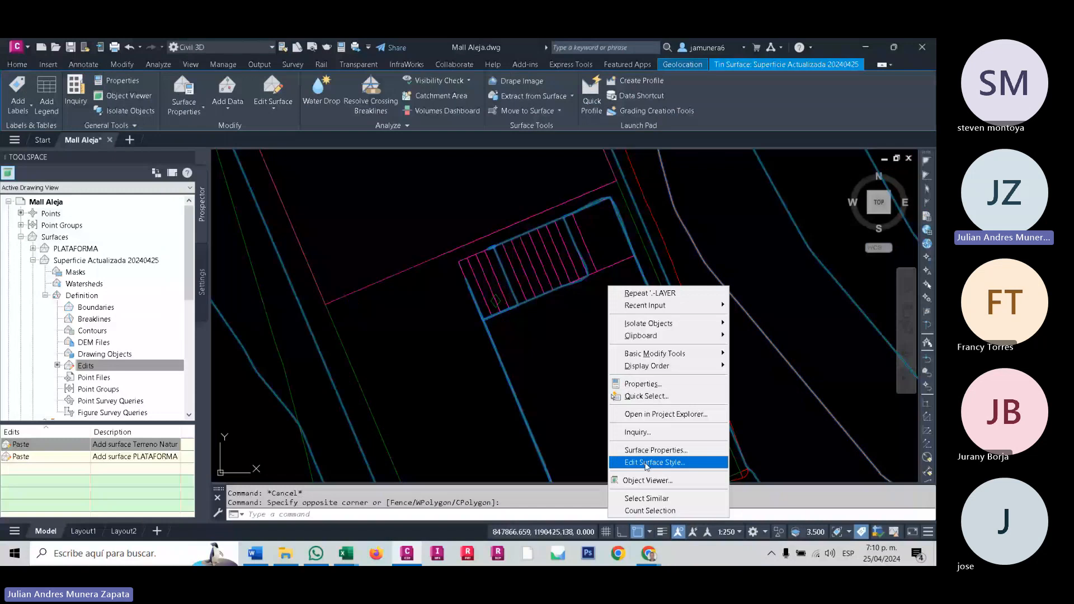
- Select the Superficie Actualizada 20240425 surface and examine its platform area in the Object Viewer from an oblique angle
click(647, 480)
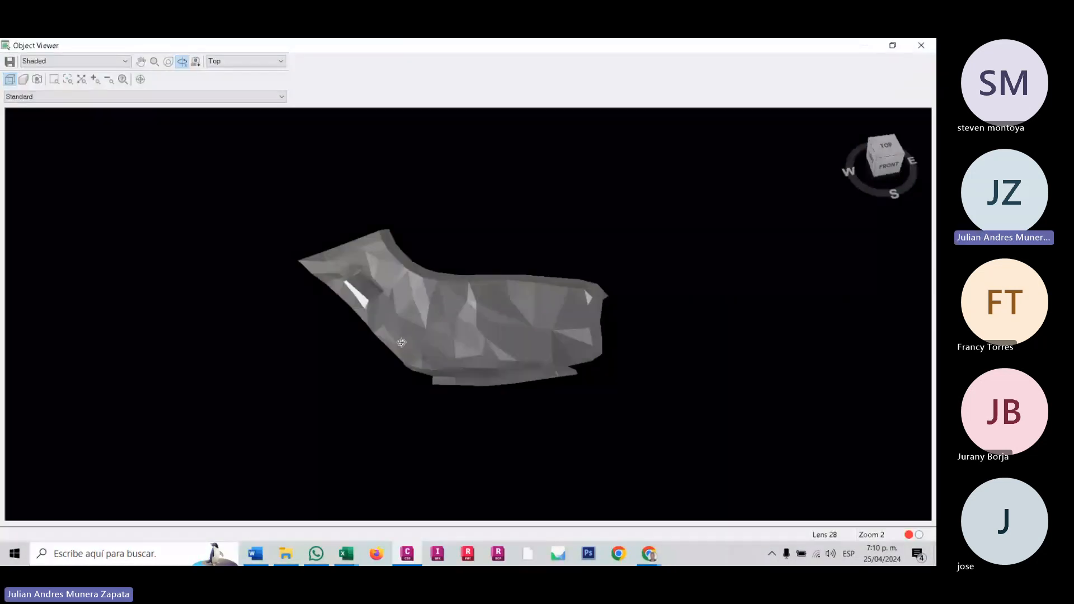
drag(401, 342, 395, 349)
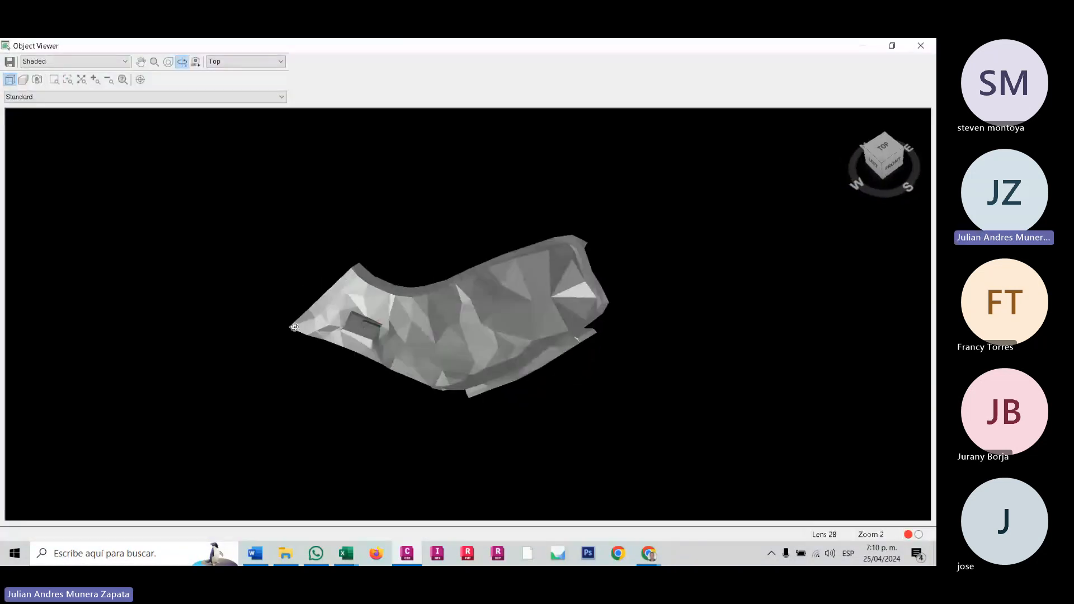
scroll(394, 349, up, 5)
scroll(192, 351, up, 2)
scroll(192, 352, up, 2)
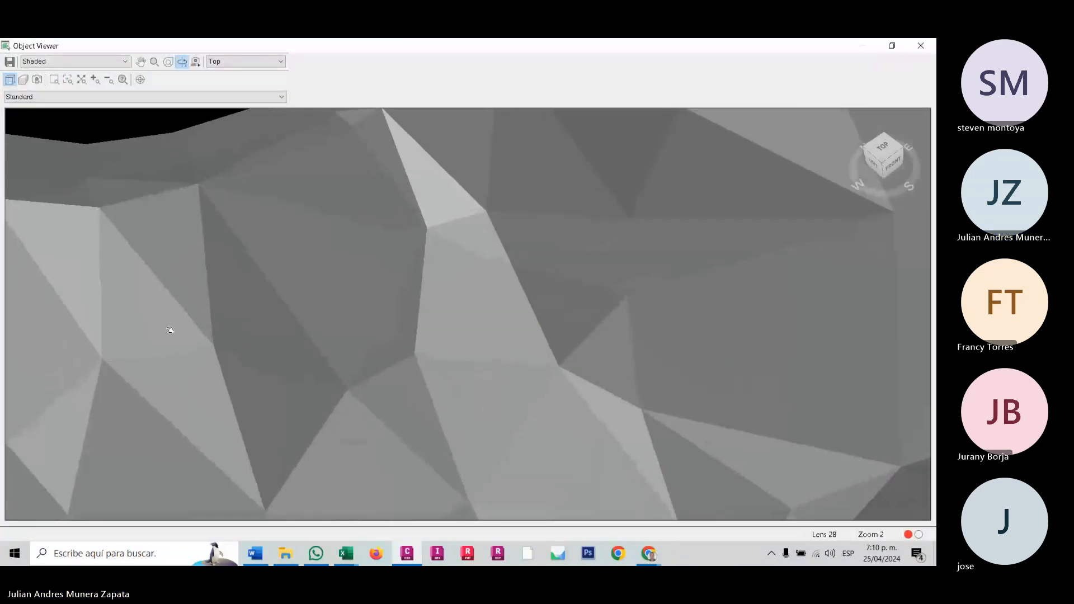
mouse_move(170, 331)
middle_down()
mouse_move(697, 285)
mouse_move(707, 274)
middle_up()
scroll(354, 333, up, 4)
scroll(249, 358, up, 3)
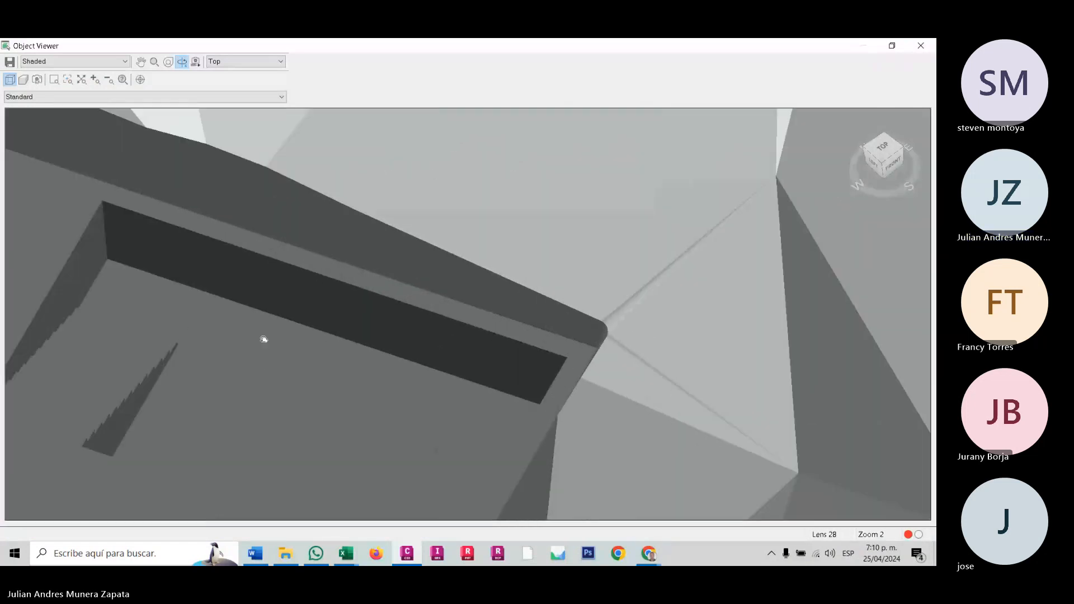
- Inspect the excavation and stairs of the shaded platform in 3D and close the Object Viewer
middle_drag(264, 338, 496, 267)
mouse_move(496, 348)
mouse_down()
mouse_move(460, 358)
mouse_move(474, 397)
mouse_move(501, 359)
mouse_up()
scroll(445, 312, down, 5)
drag(451, 294, 554, 424)
key(Escape)
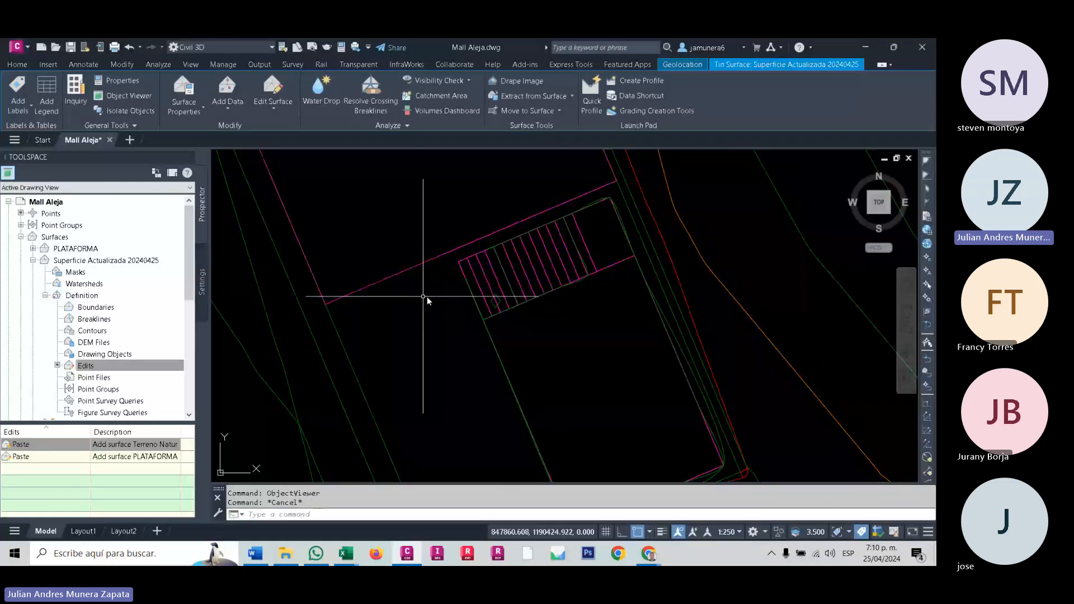
- Make the Triangles component visible in plan view in the updated surface's style, Contours 1m and 5m (Background)
click(462, 291)
scroll(462, 333, down, 4)
key(Escape)
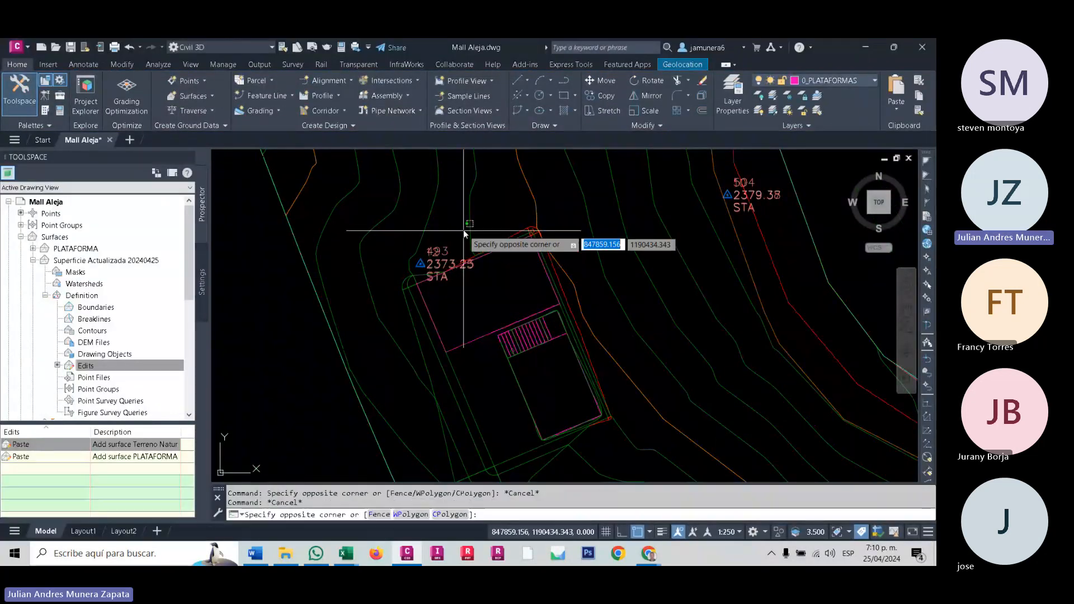
click(462, 227)
right_click(462, 227)
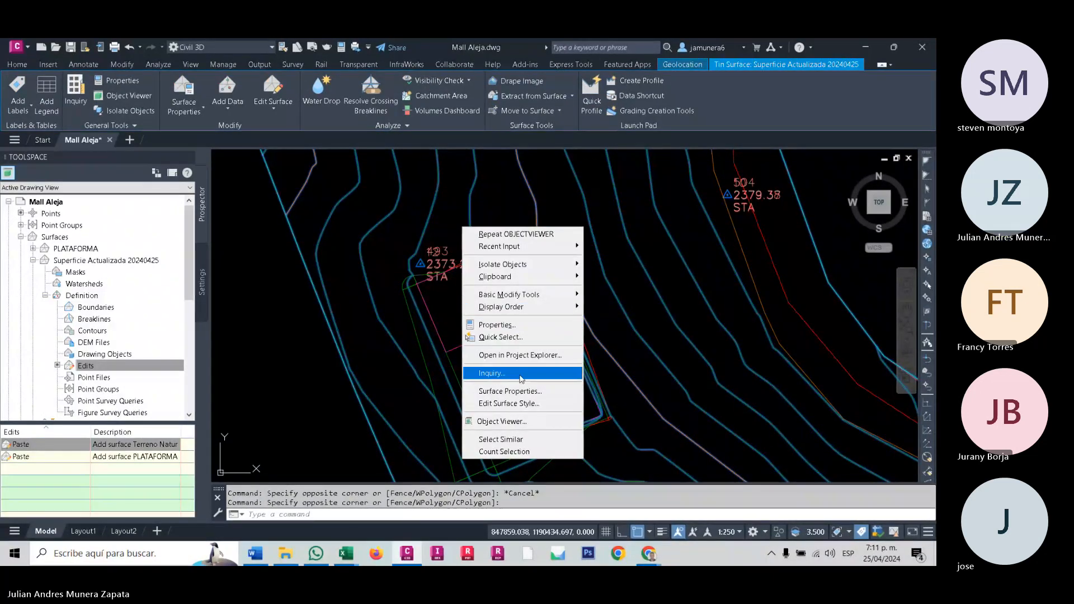
click(518, 404)
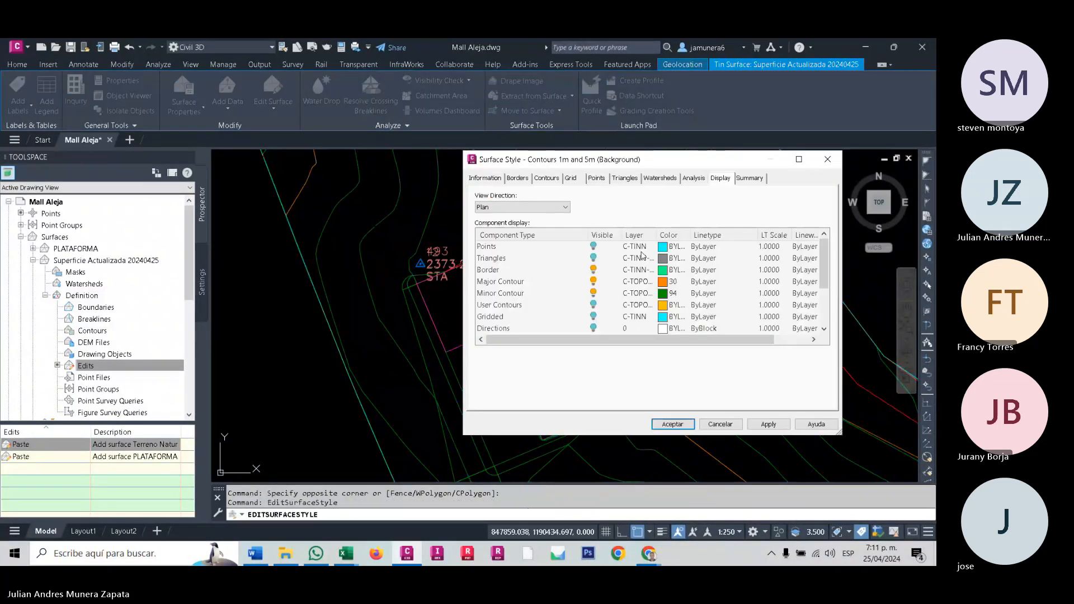
click(593, 257)
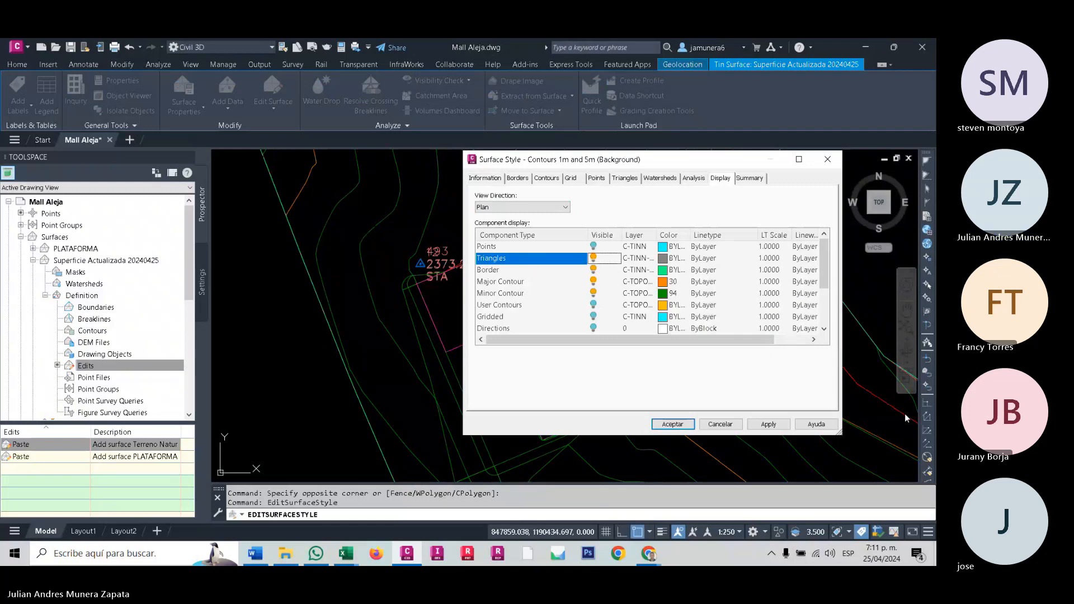
click(768, 424)
click(673, 424)
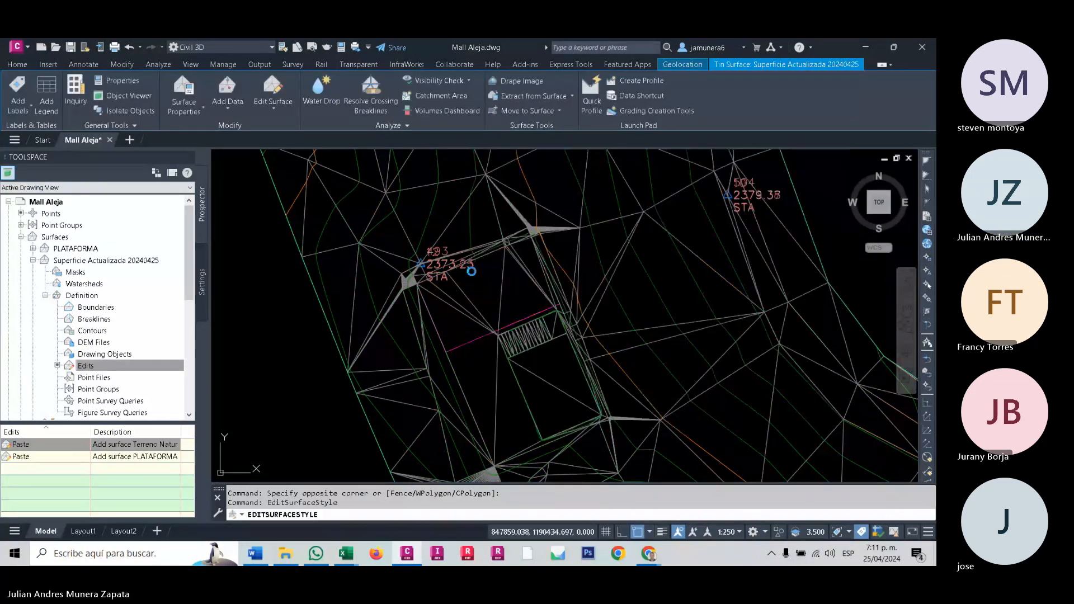
- Examine the triangulation at the platform's upper corners and across the whole updated surface
scroll(457, 259, up, 2)
middle_drag(456, 258, 474, 330)
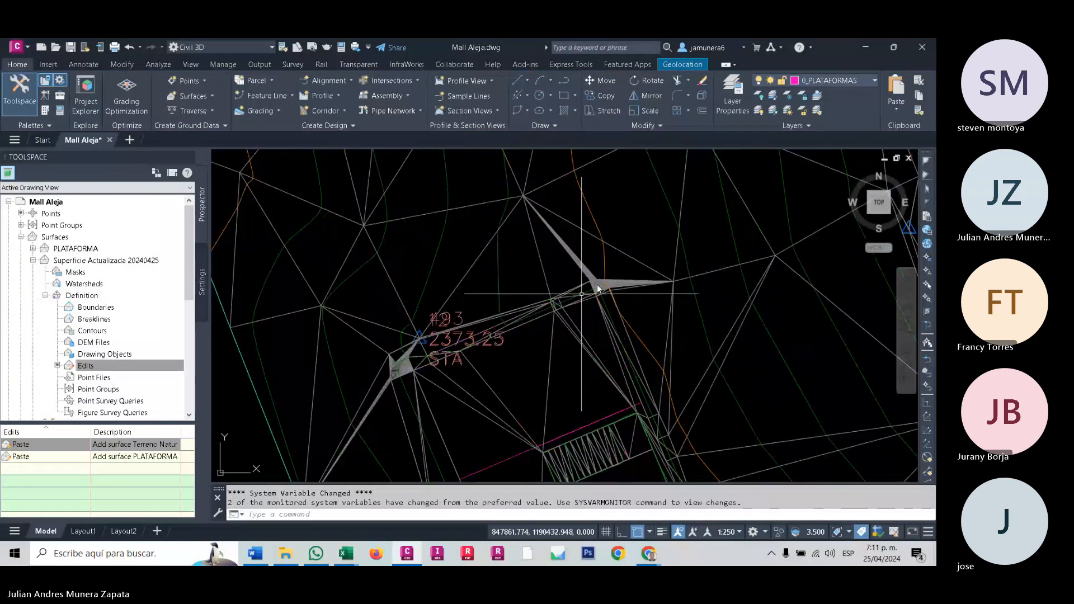
scroll(538, 272, down, 8)
middle_drag(505, 284, 287, 270)
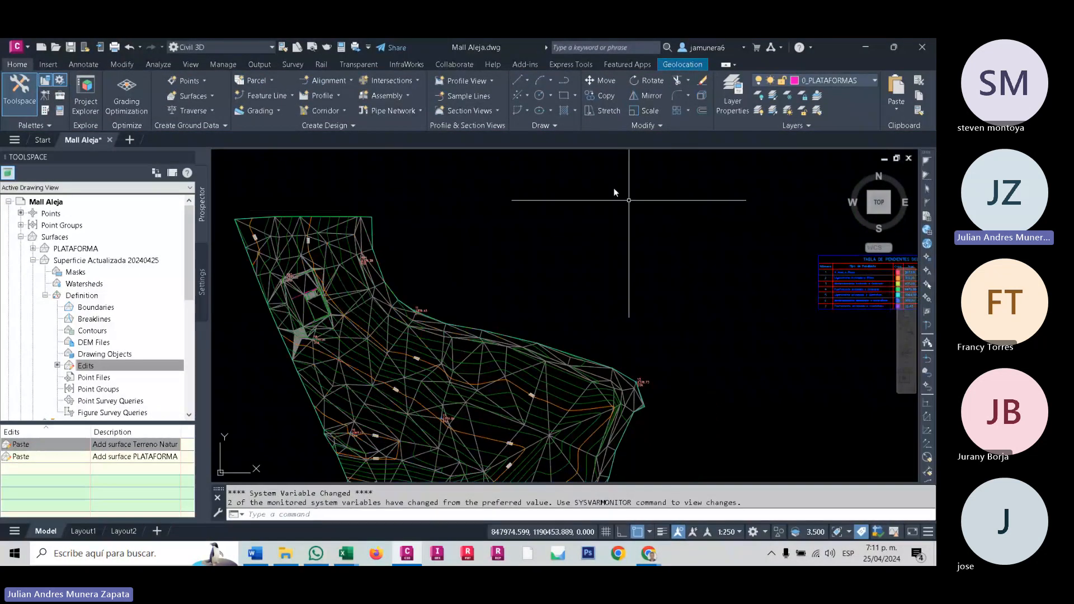
- Split model space into two vertical viewports and show one as a SW isometric view shaded with edges
click(191, 64)
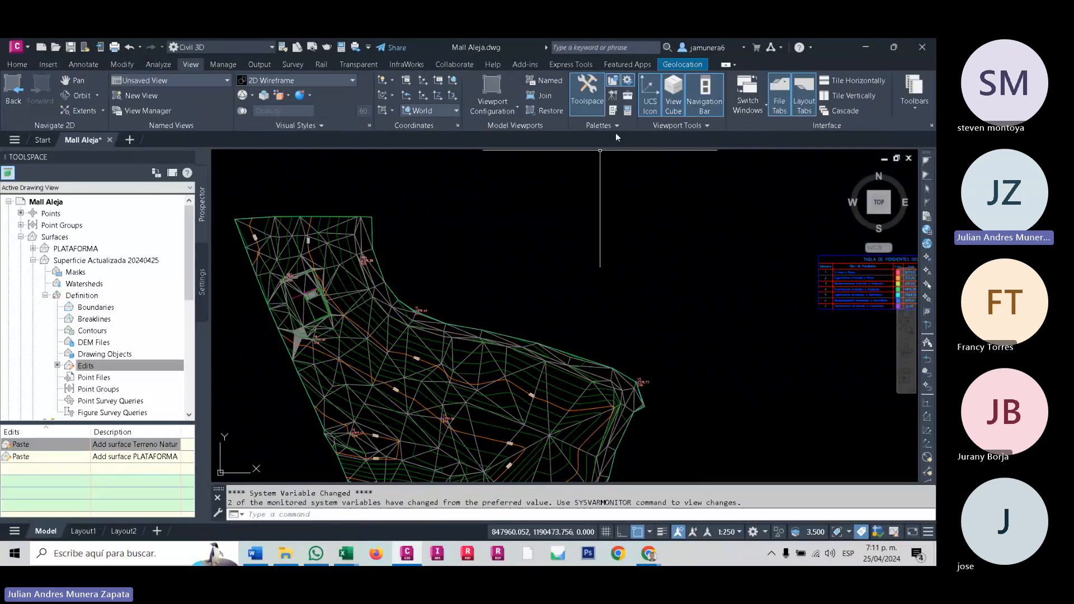
click(494, 110)
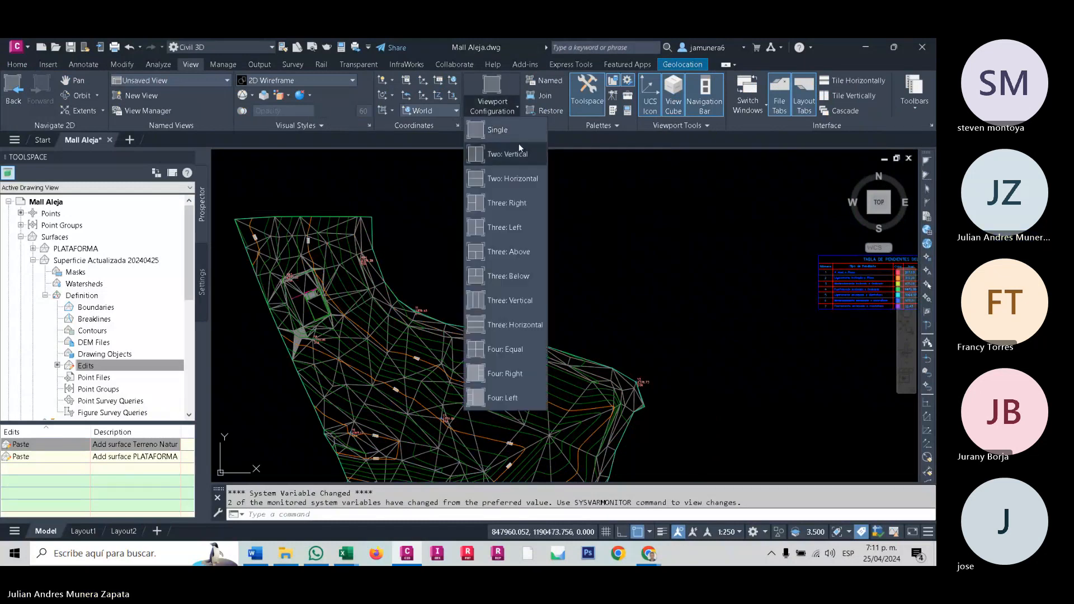
click(518, 147)
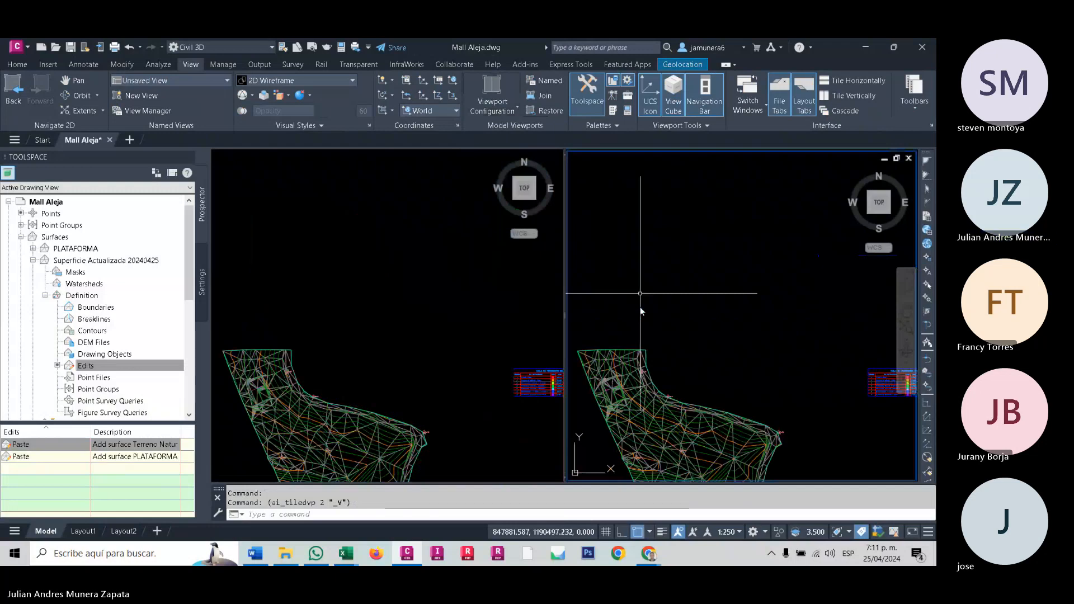
shift+middle_drag(640, 311, 730, 186)
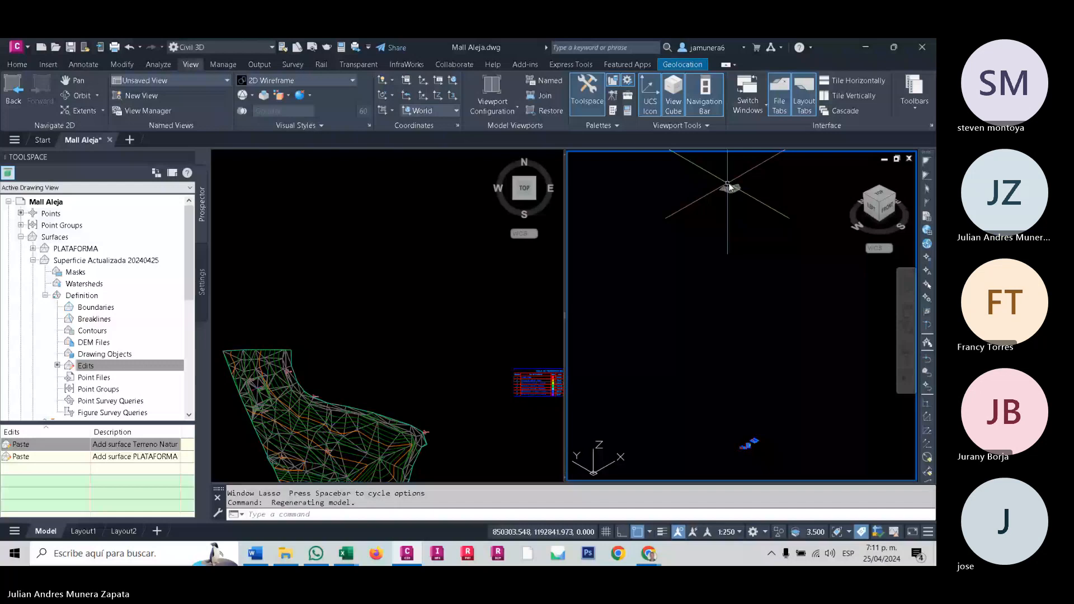
click(652, 158)
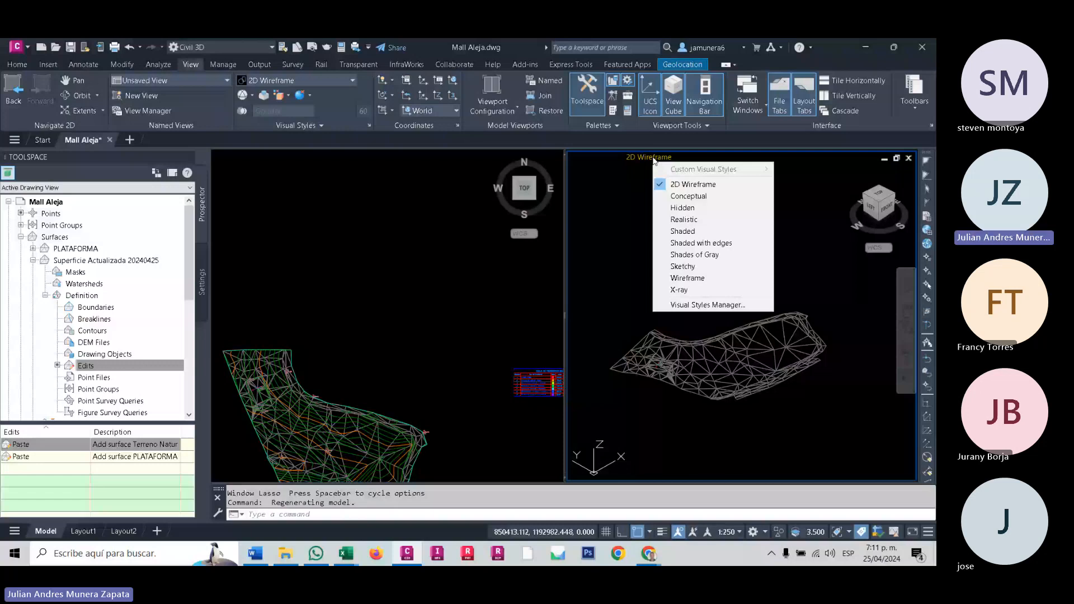
click(692, 247)
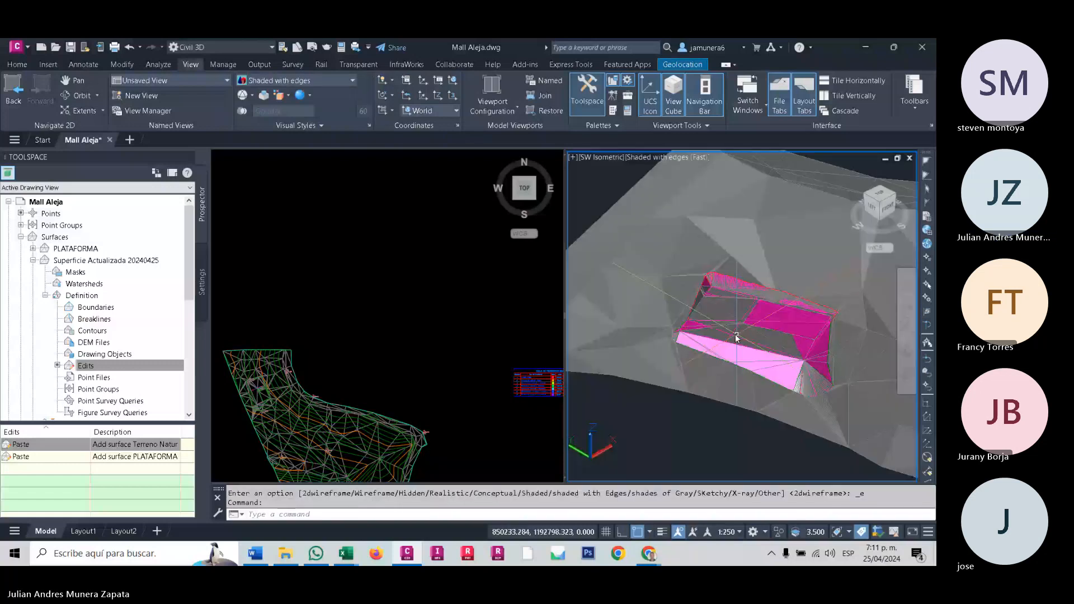
- Examine how the platform's near corner joins the surrounding terrain in the shaded isometric view
scroll(736, 338, up, 2)
middle_drag(655, 300, 682, 309)
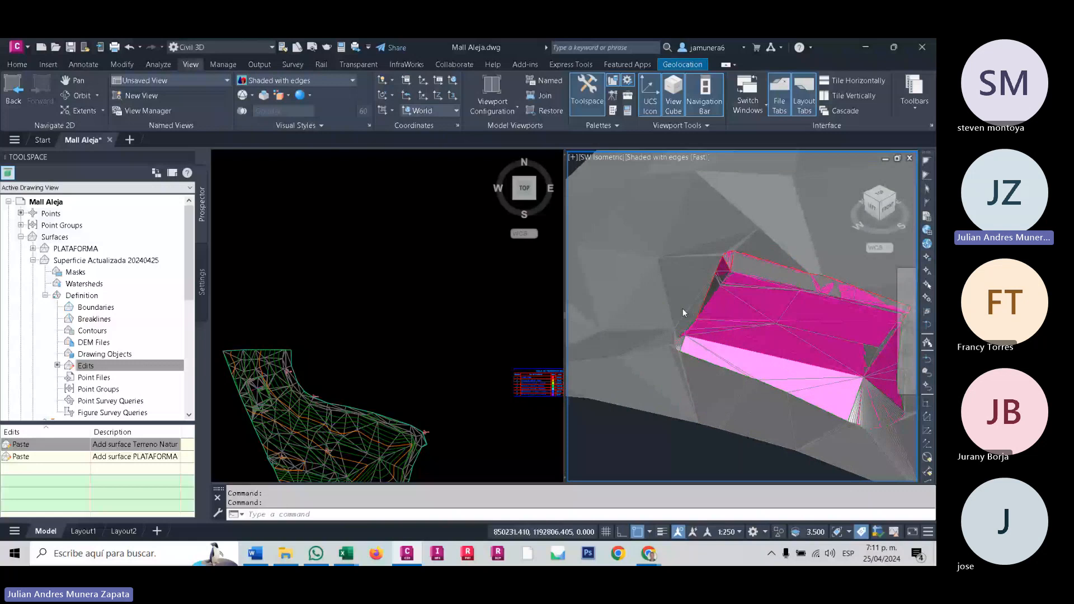
scroll(682, 308, up, 2)
scroll(714, 302, up, 2)
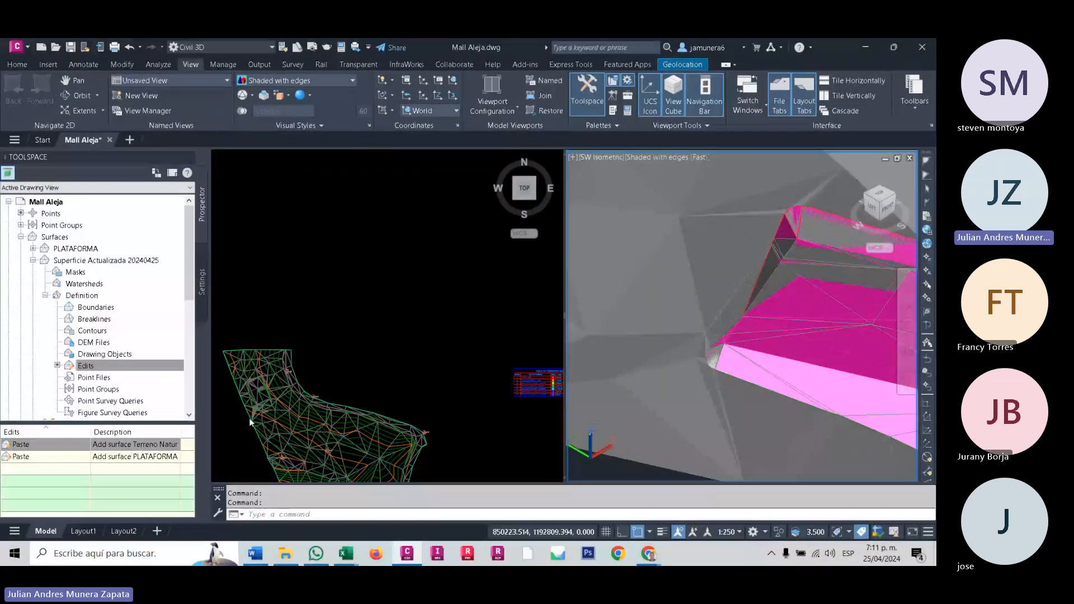
shift+middle_drag(753, 290, 686, 410)
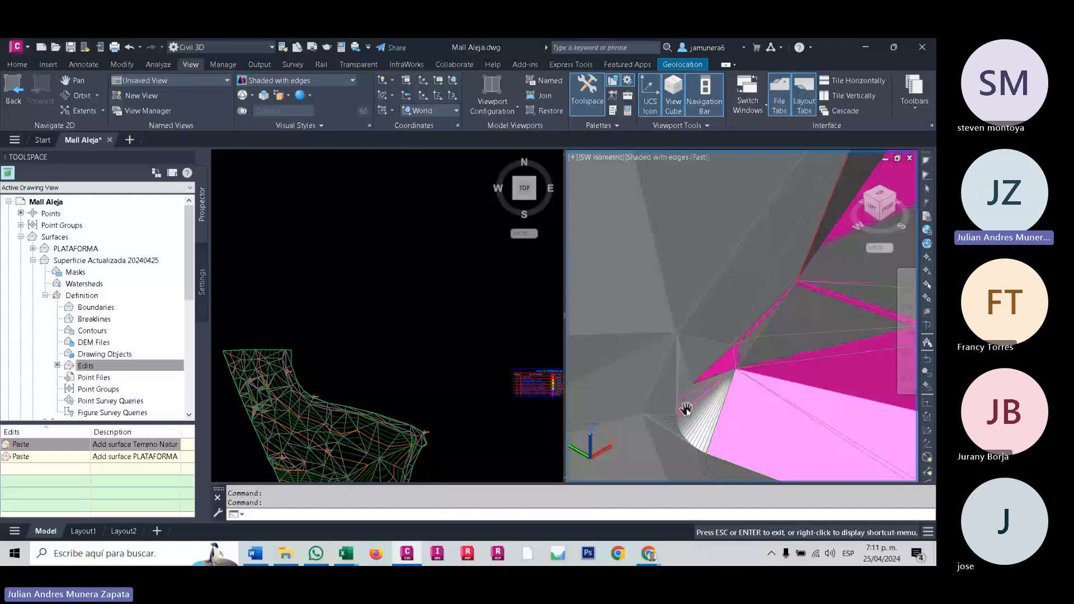
middle_drag(686, 410, 640, 410)
scroll(639, 410, up, 2)
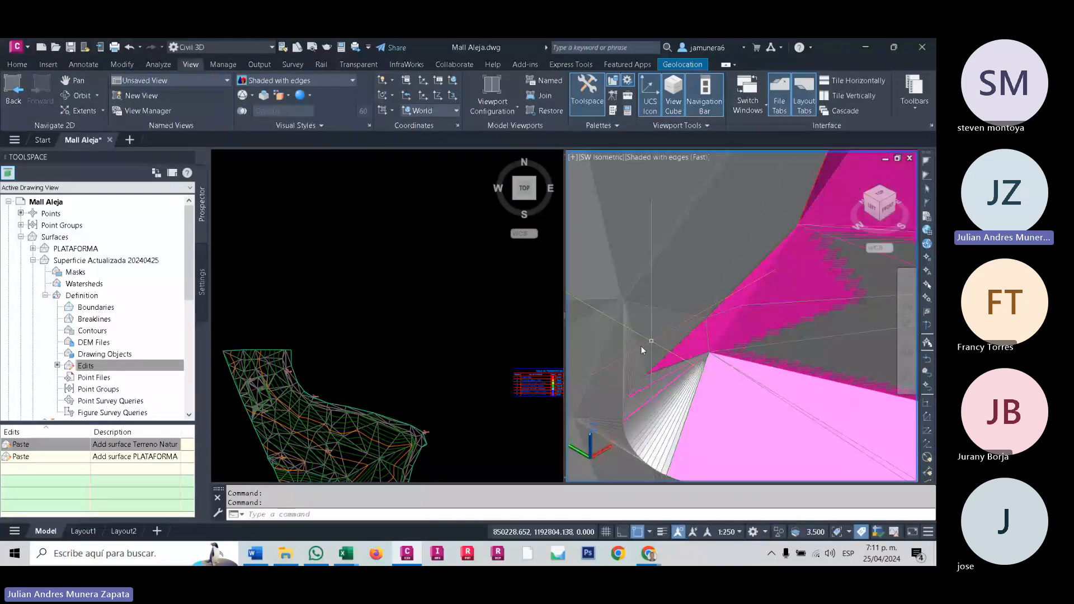
middle_drag(692, 271, 702, 342)
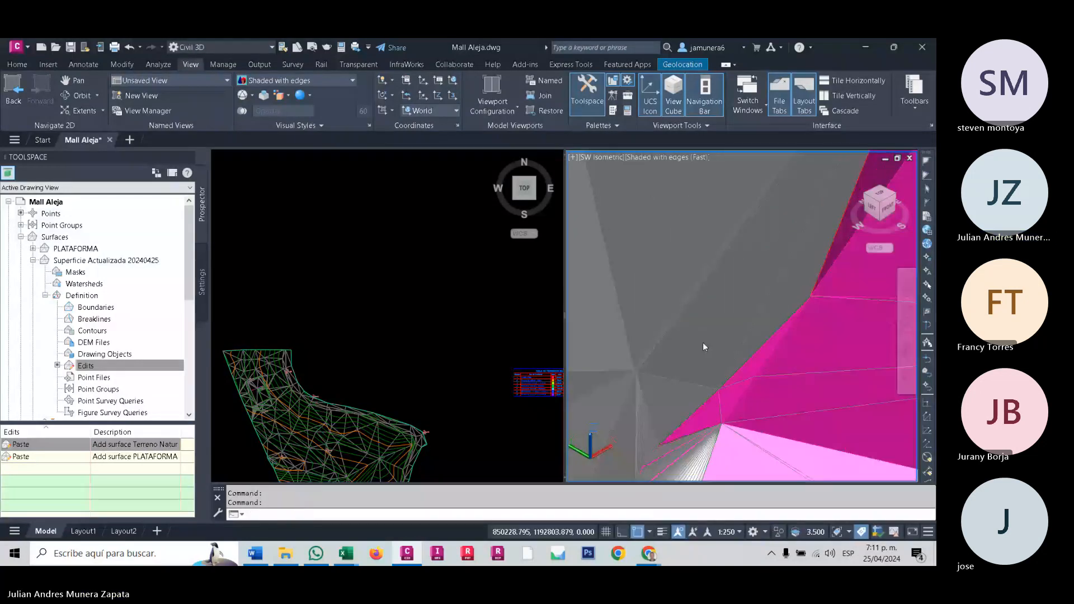
- Inspect the terrain triangles along the platform's side slope up to its far corner in the shaded view
scroll(696, 374, down, 5)
scroll(695, 374, down, 2)
scroll(696, 358, up, 1)
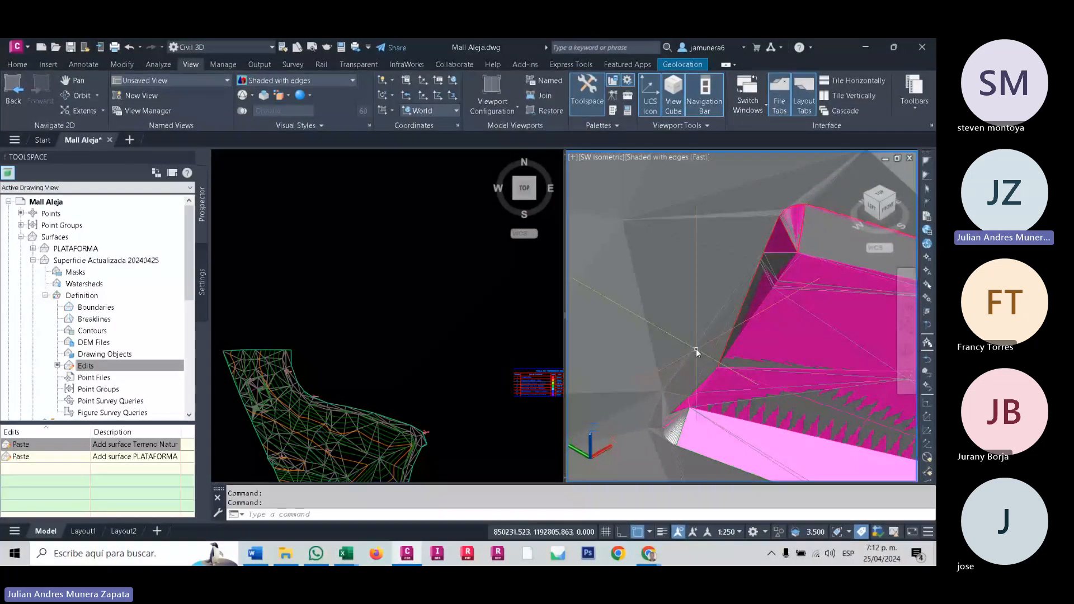
scroll(677, 329, down, 4)
scroll(693, 336, up, 3)
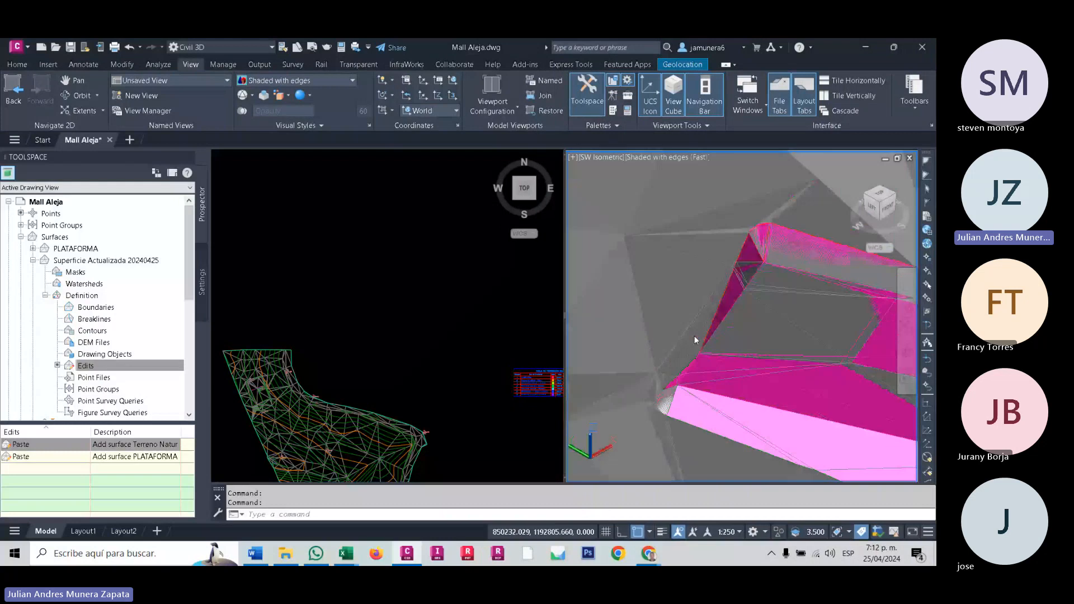
scroll(687, 359, up, 4)
middle_drag(687, 362, 732, 277)
middle_drag(794, 263, 702, 341)
middle_drag(689, 218, 720, 287)
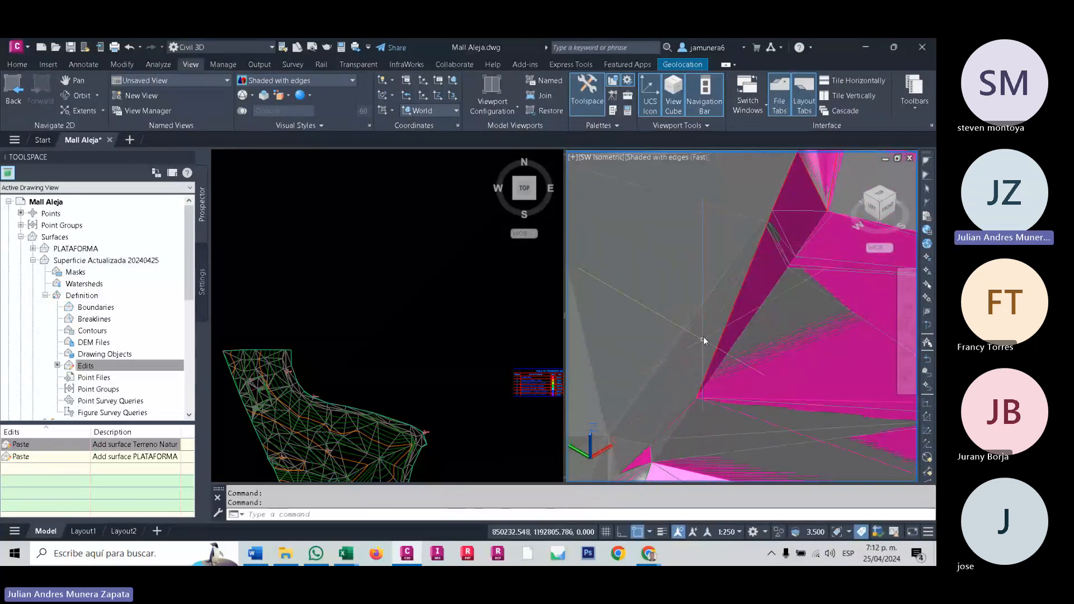
scroll(703, 336, down, 2)
middle_drag(730, 327, 733, 353)
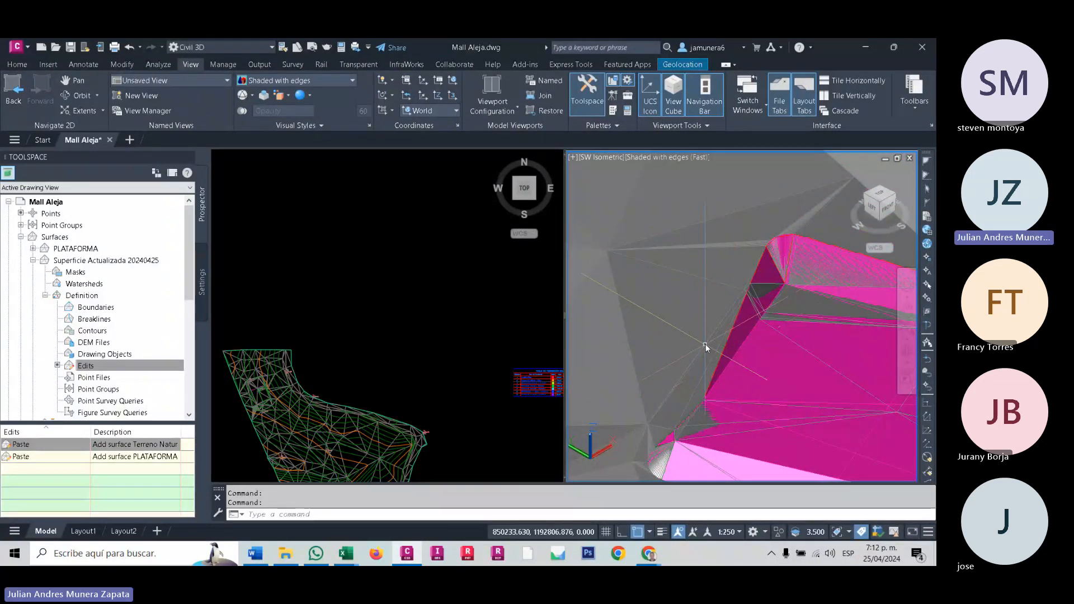
scroll(753, 281, up, 2)
scroll(754, 281, up, 2)
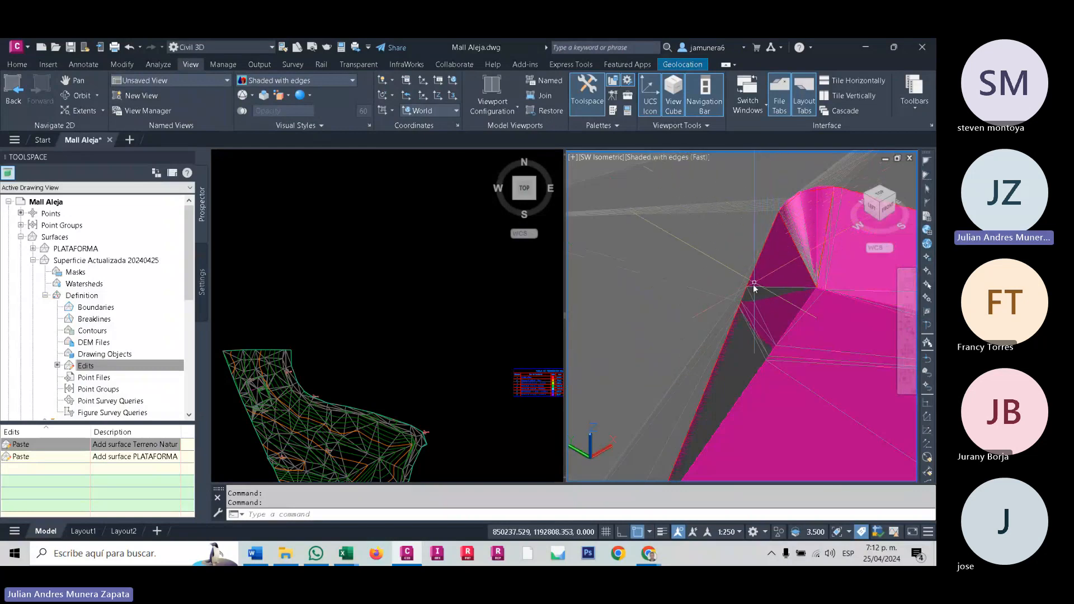
middle_drag(714, 360, 734, 293)
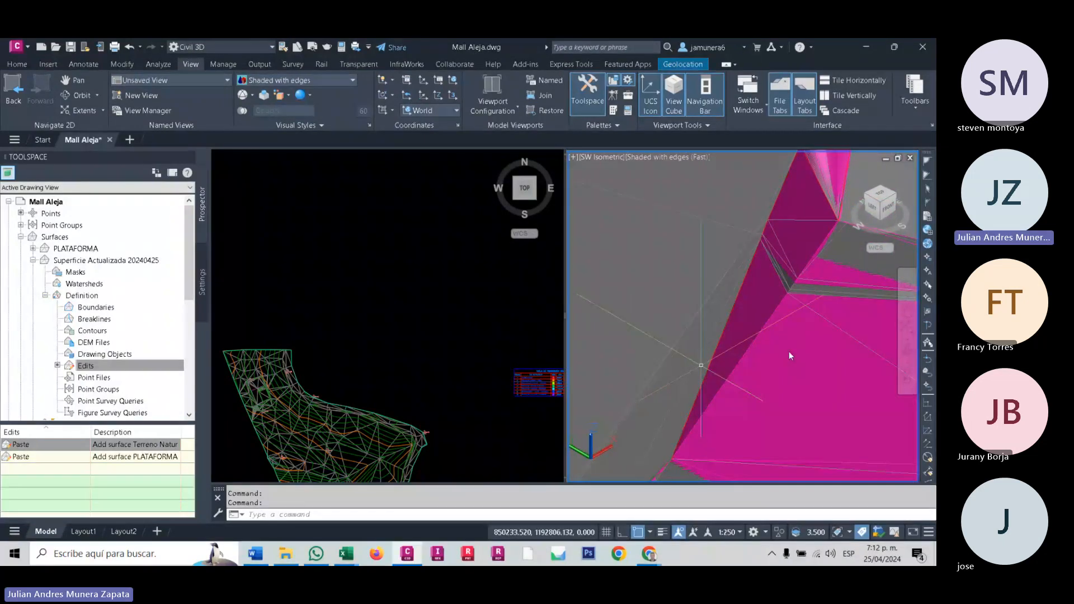
scroll(788, 351, down, 3)
middle_drag(745, 341, 741, 331)
- Try to swap a triangle edge of the updated surface beside the platform slope in the shaded 3D view
click(737, 317)
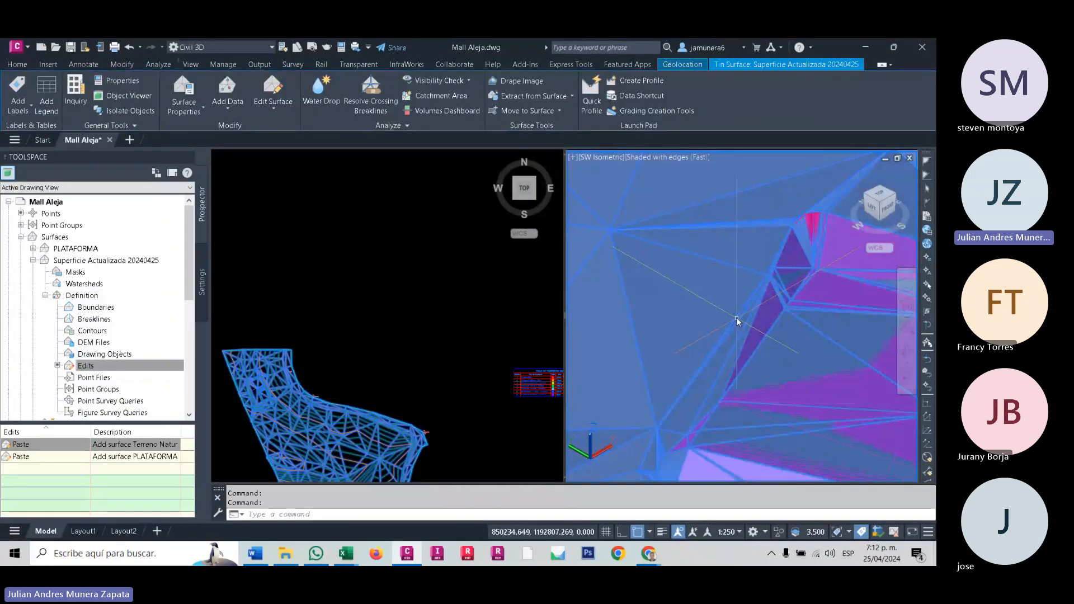
click(278, 106)
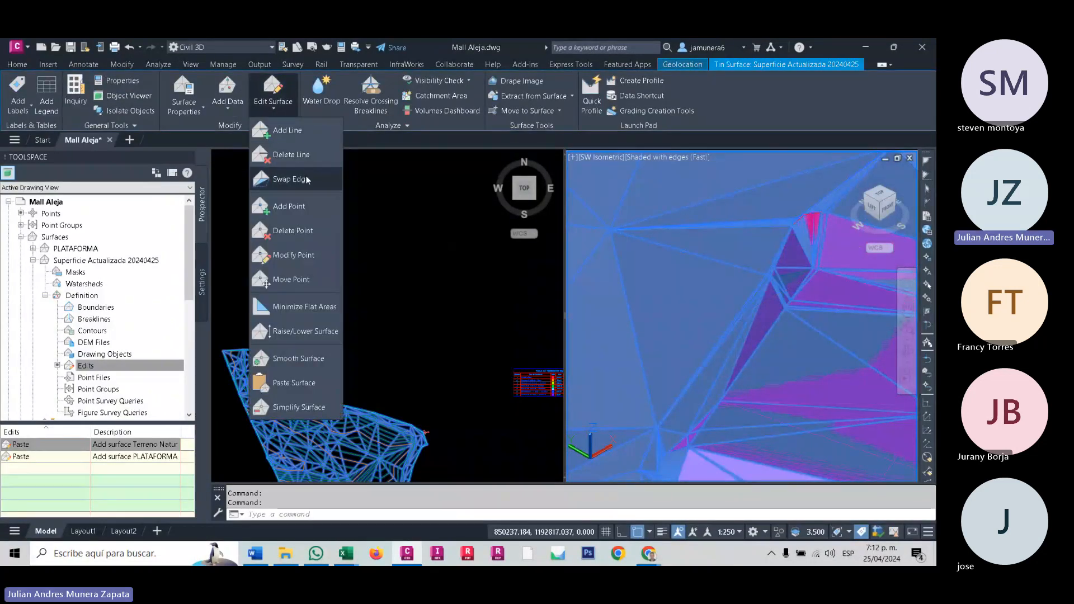
click(306, 178)
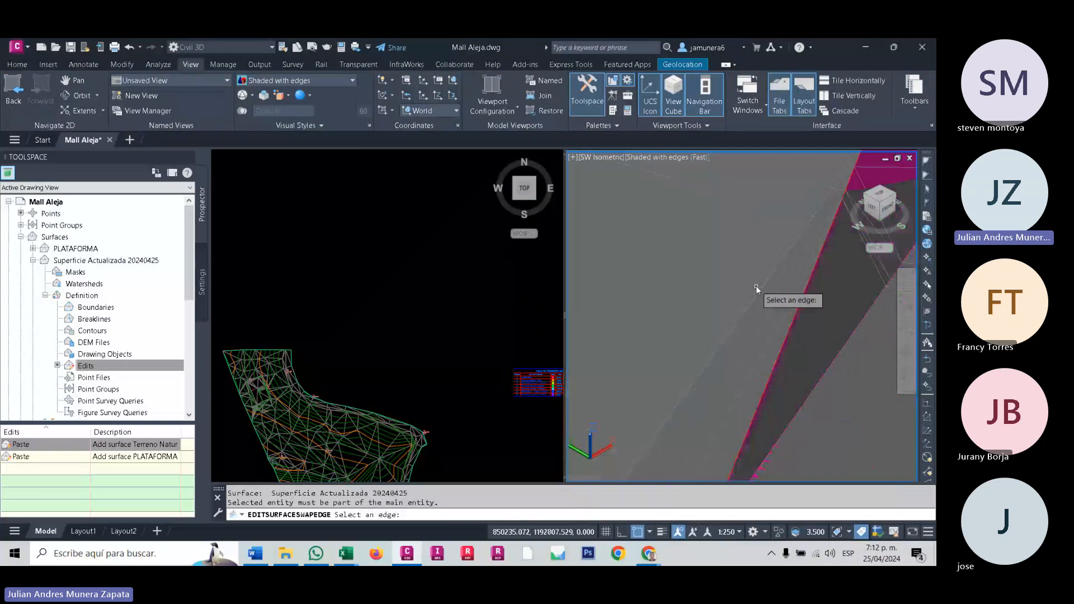
key(Return)
click(767, 276)
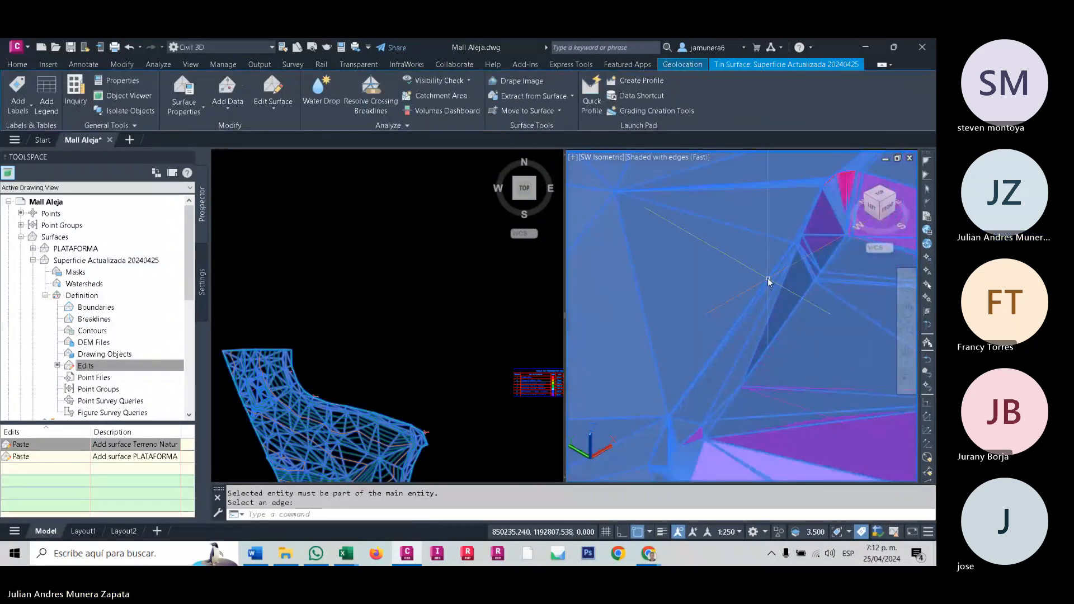
- Locate the long thin triangles beside the STA point labelled 2373.25 in the plan viewport and clear the surface selection
click(272, 384)
scroll(243, 371, up, 8)
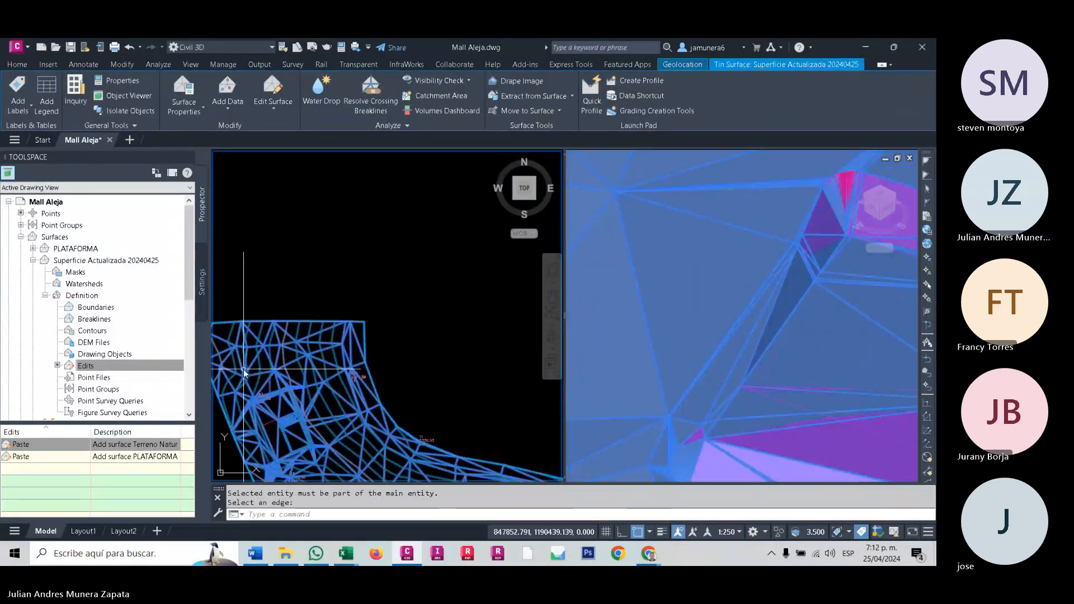
middle_drag(295, 390, 375, 366)
scroll(438, 351, up, 3)
click(706, 321)
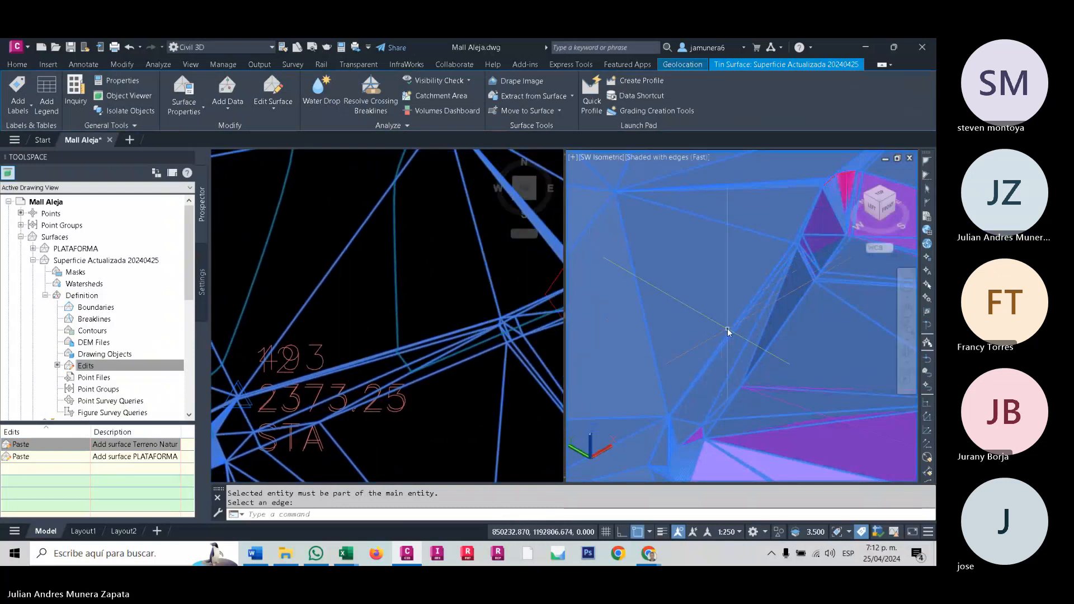
key(Escape)
key(Escape)
click(409, 349)
click(409, 349)
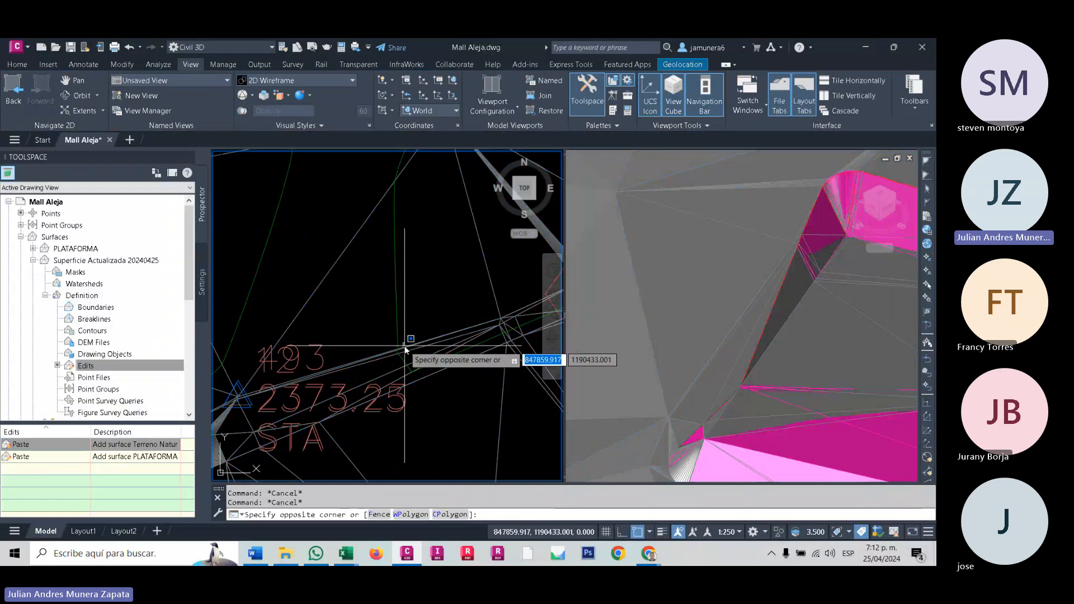
key(Escape)
- Swap two long parallel triangle edges of the updated surface along the platform slope in plan view
scroll(407, 347, up, 4)
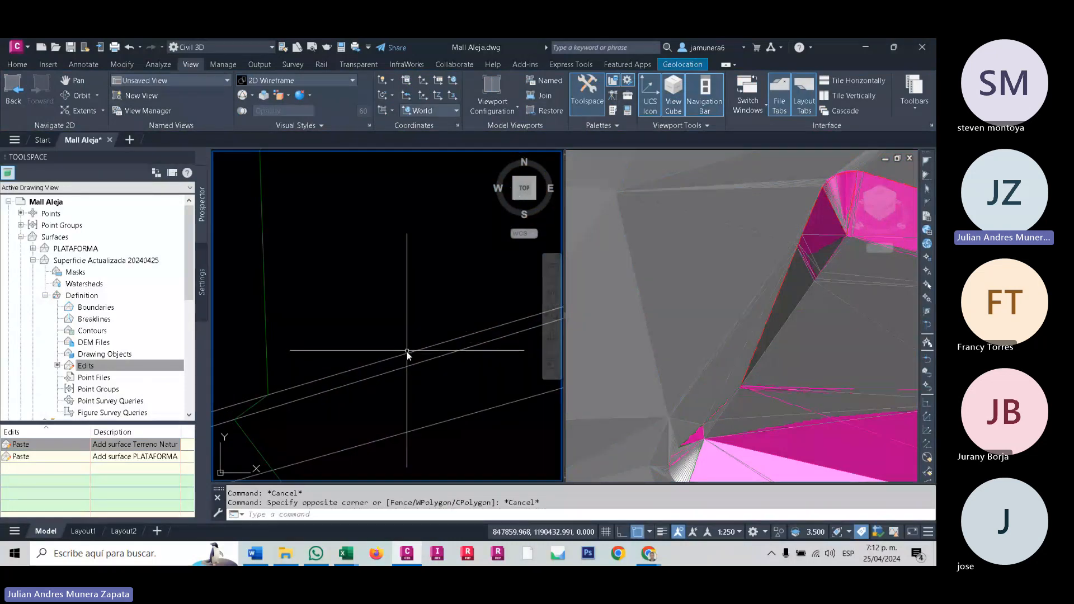
click(407, 351)
click(273, 95)
click(290, 179)
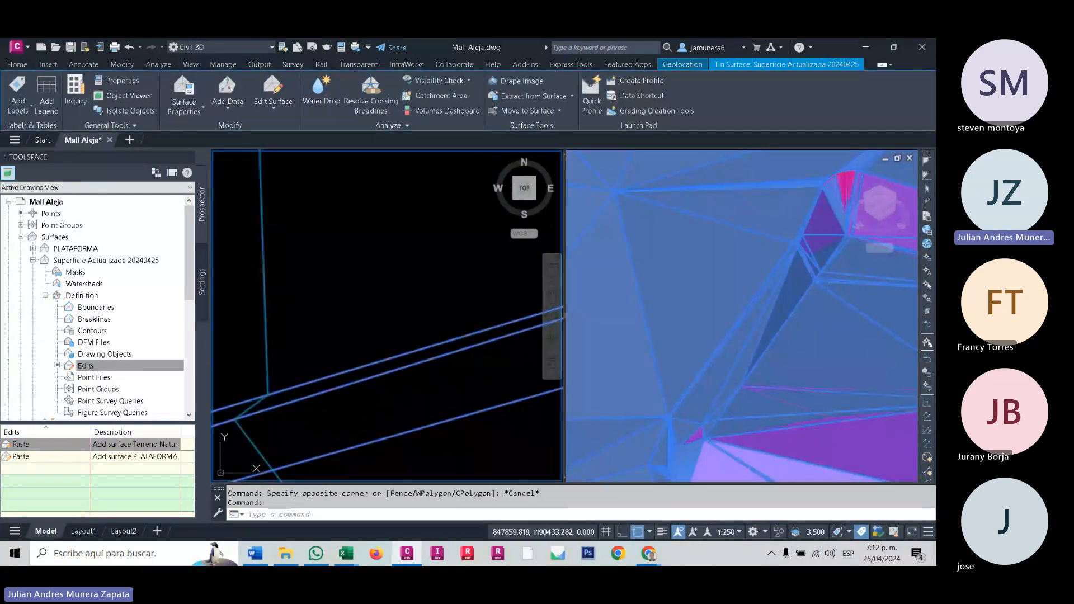
click(382, 360)
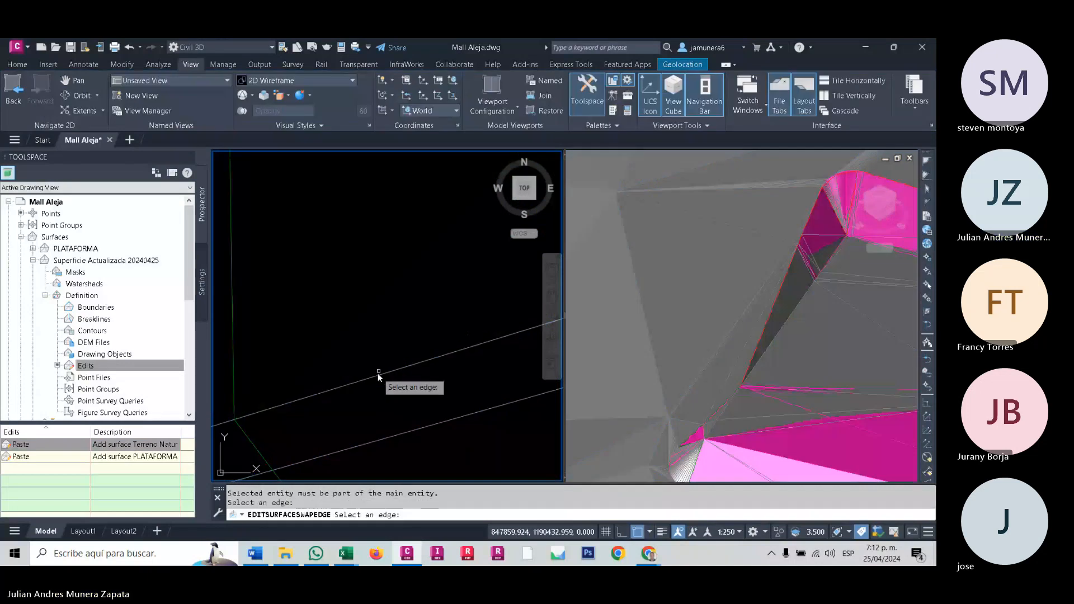
click(468, 348)
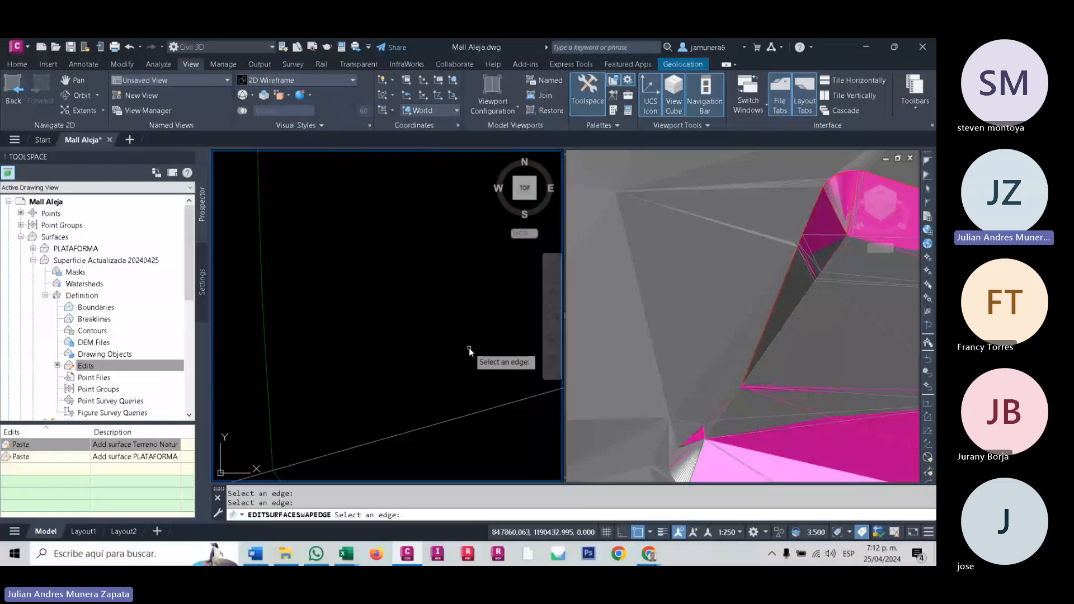
- Check the remaining narrow strip in the 3D view and swap another thin triangle edge beside the slope in plan view
click(797, 247)
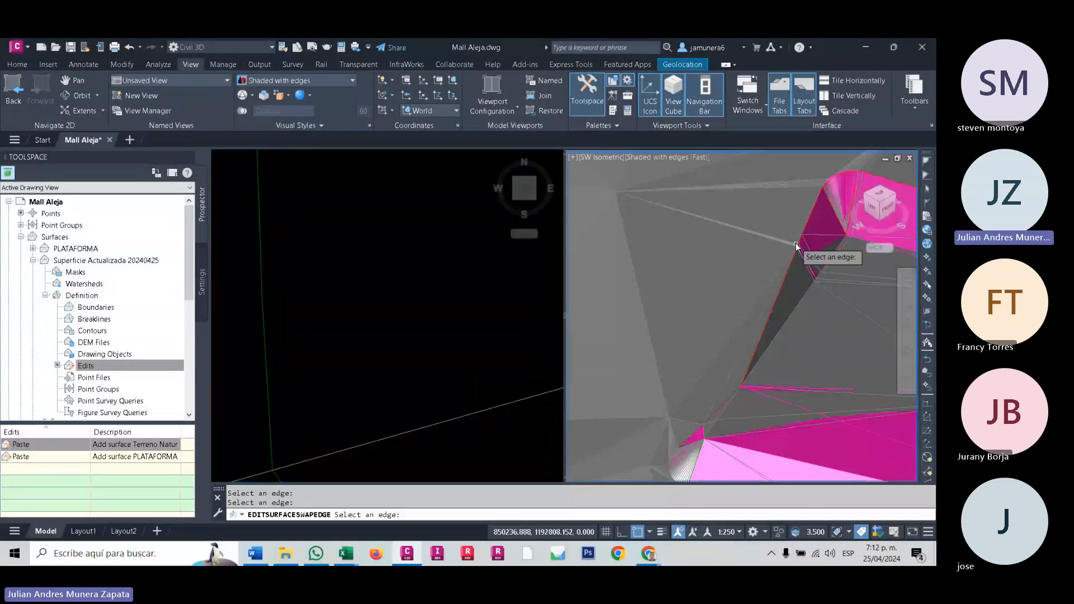
scroll(797, 246, up, 3)
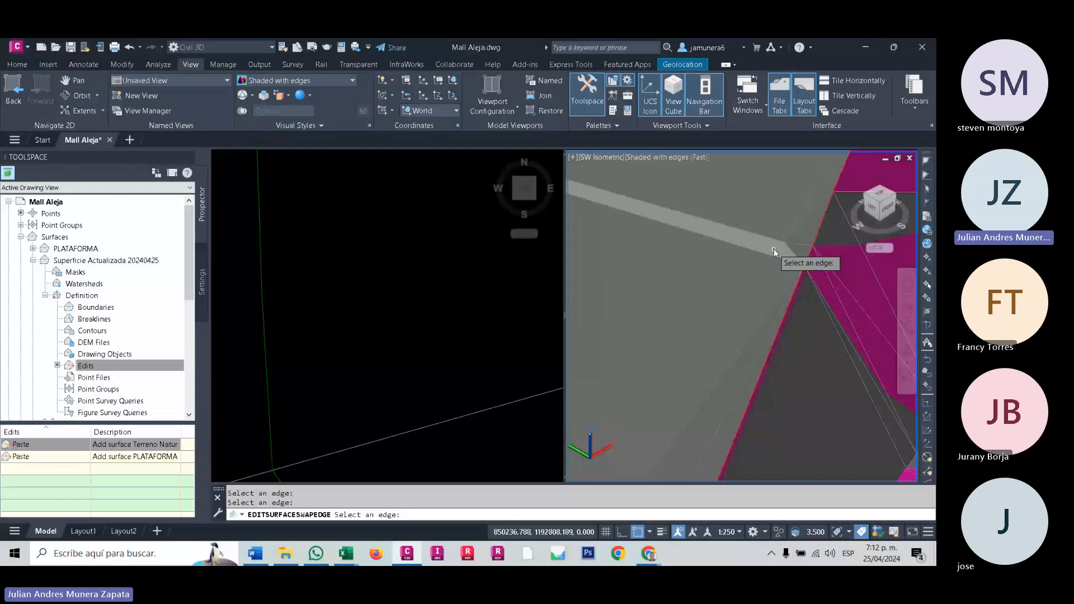
click(501, 394)
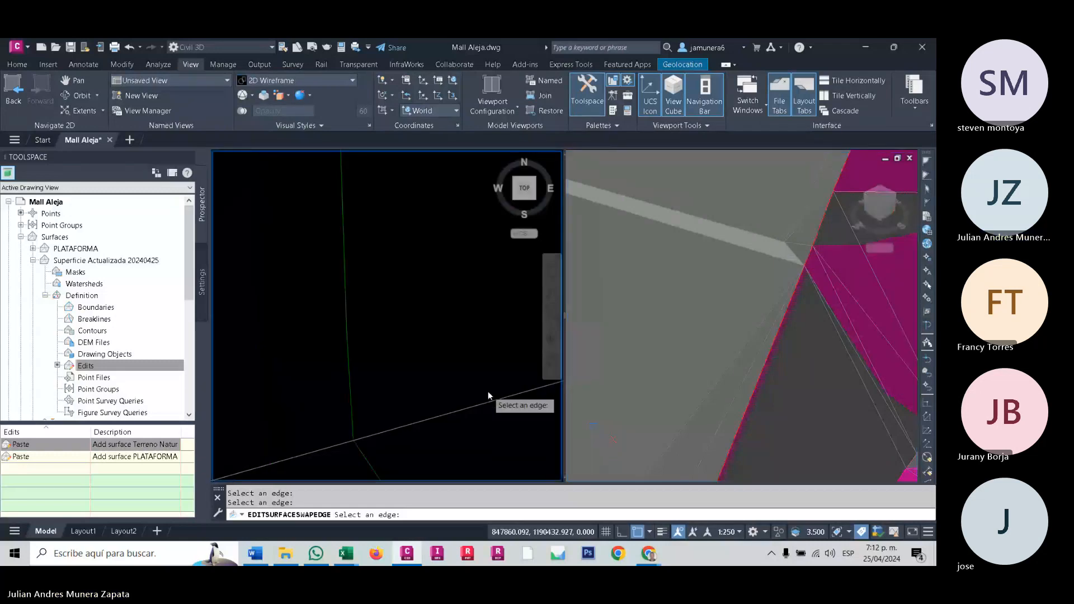
scroll(488, 391, down, 8)
middle_drag(488, 391, 409, 310)
scroll(408, 311, up, 4)
click(358, 337)
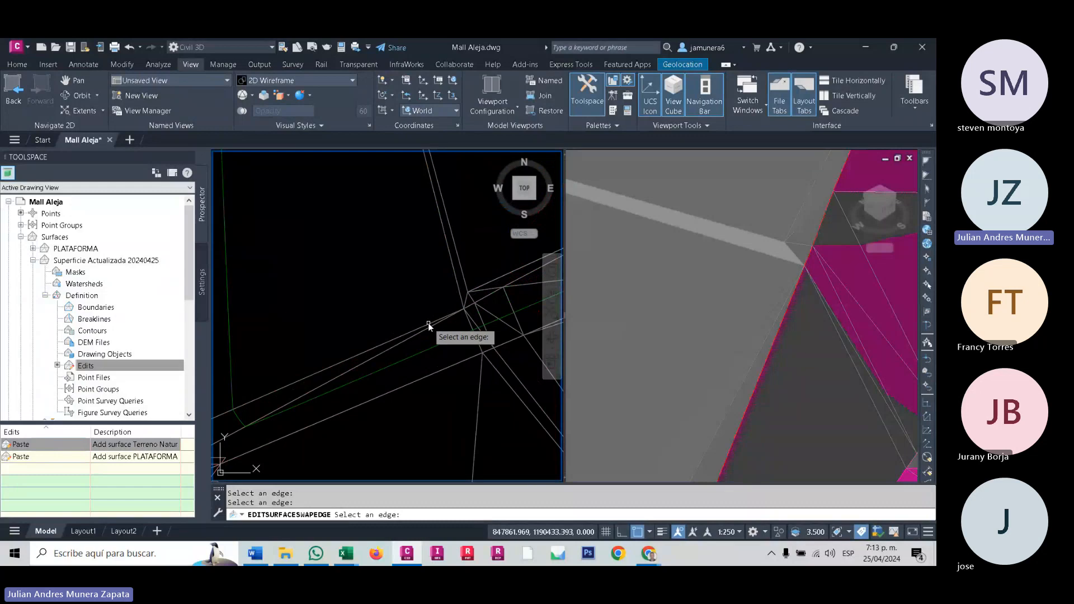
- Compare the narrow strip beside the platform slope in the plan and shaded 3D viewports and end the edge swapping
scroll(423, 330, down, 4)
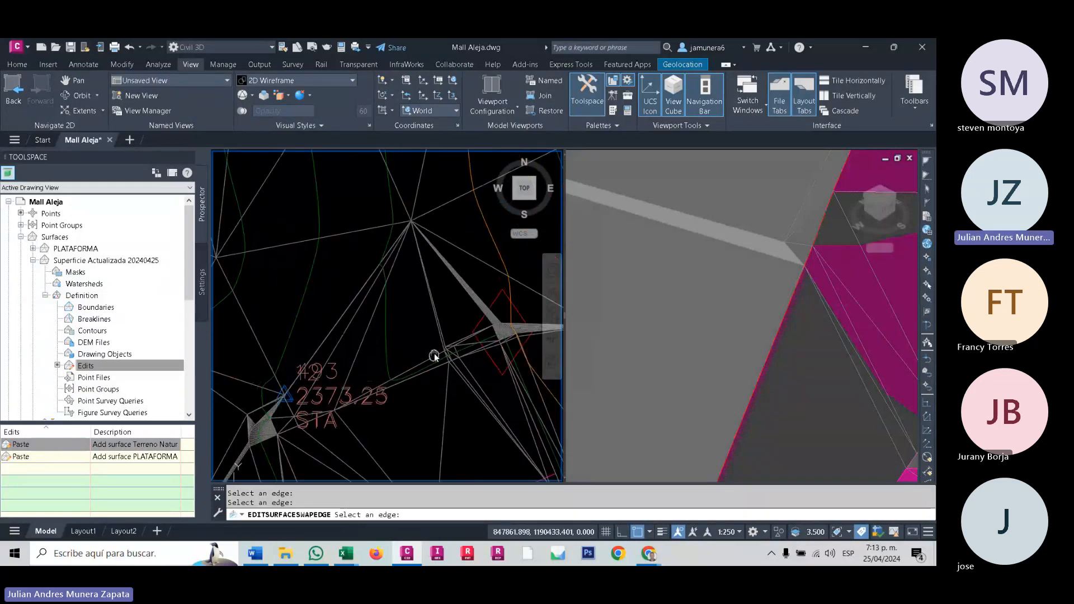
middle_drag(434, 357, 369, 351)
scroll(314, 327, up, 2)
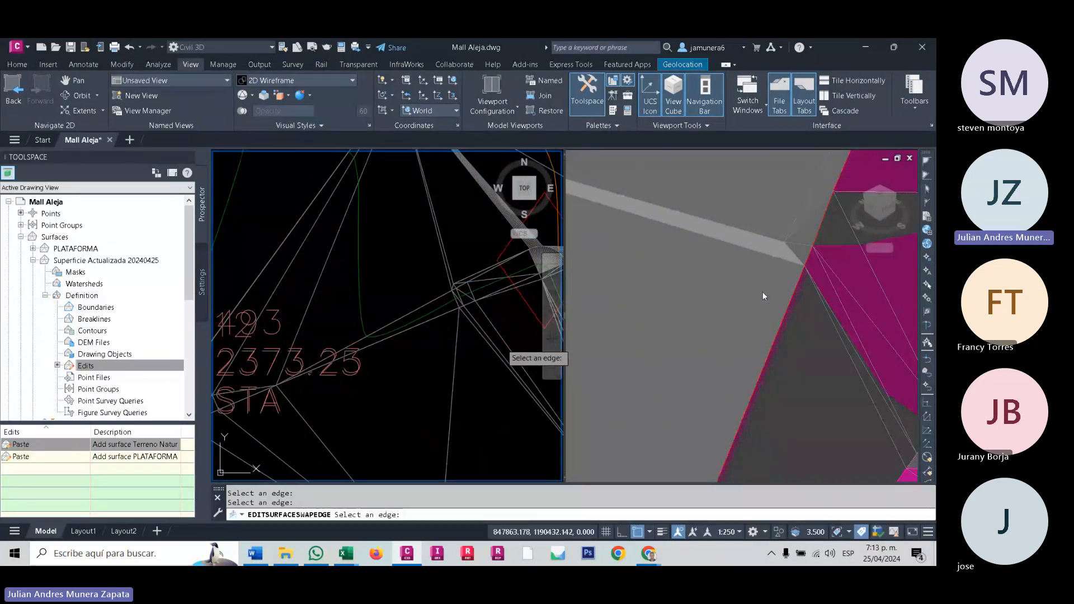
click(811, 245)
scroll(799, 256, up, 3)
middle_drag(795, 256, 754, 306)
scroll(753, 305, up, 3)
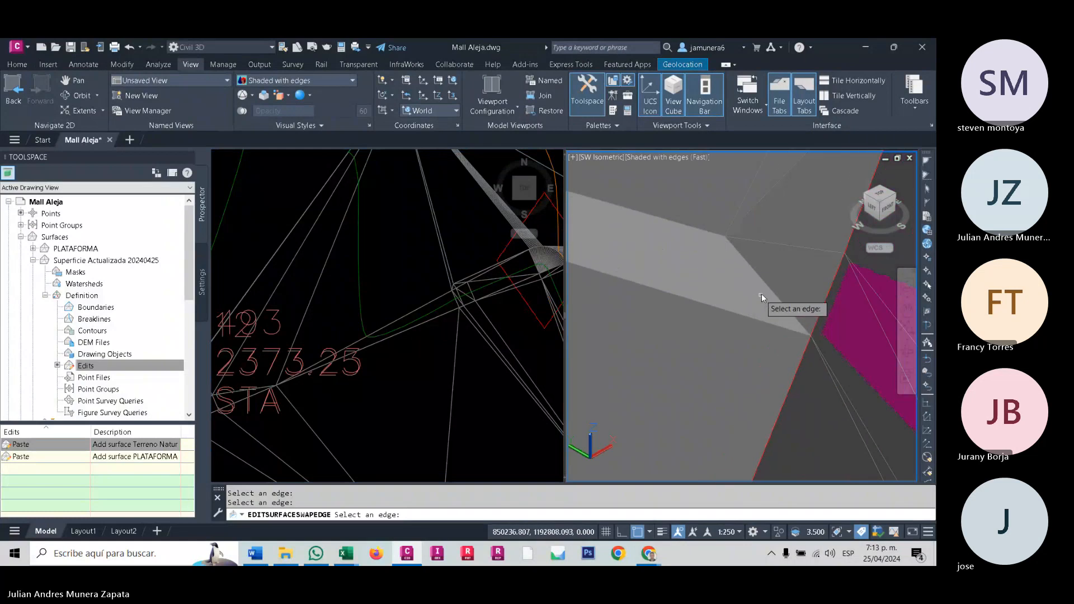
key(Return)
- Try to swap the edge at the end of the light strip beside the platform slope in the shaded 3D view
click(769, 287)
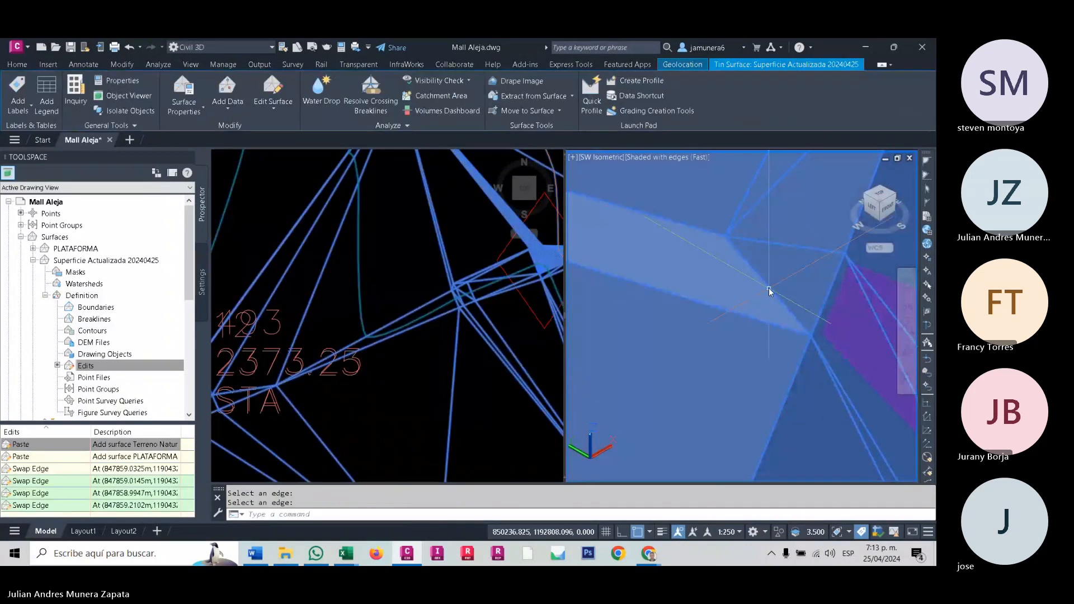
click(258, 110)
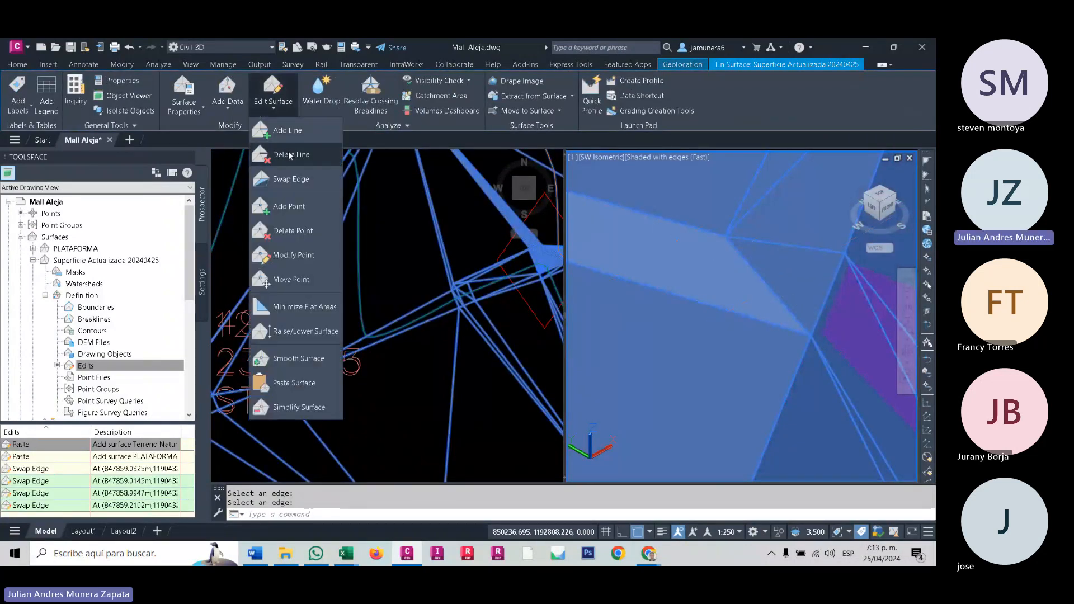
click(291, 176)
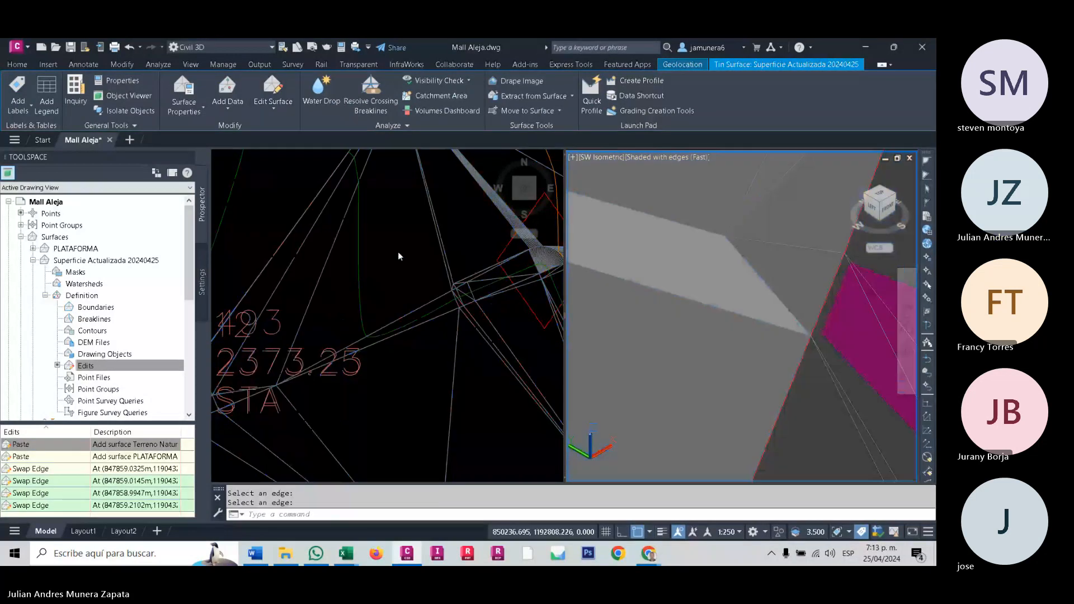
click(766, 284)
key(Escape)
key(Escape)
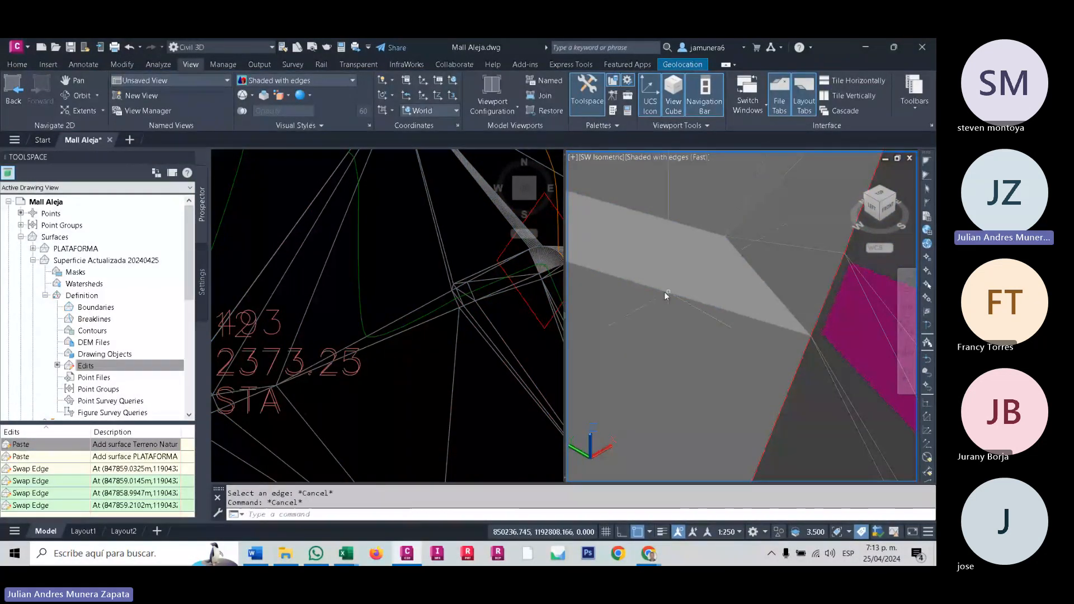
- Undo the edge swaps made to Superficie Actualizada 20240425 along the platform slope
click(525, 329)
scroll(525, 328, down, 4)
middle_drag(525, 328, 417, 330)
scroll(798, 276, down, 2)
click(797, 276)
scroll(790, 275, down, 6)
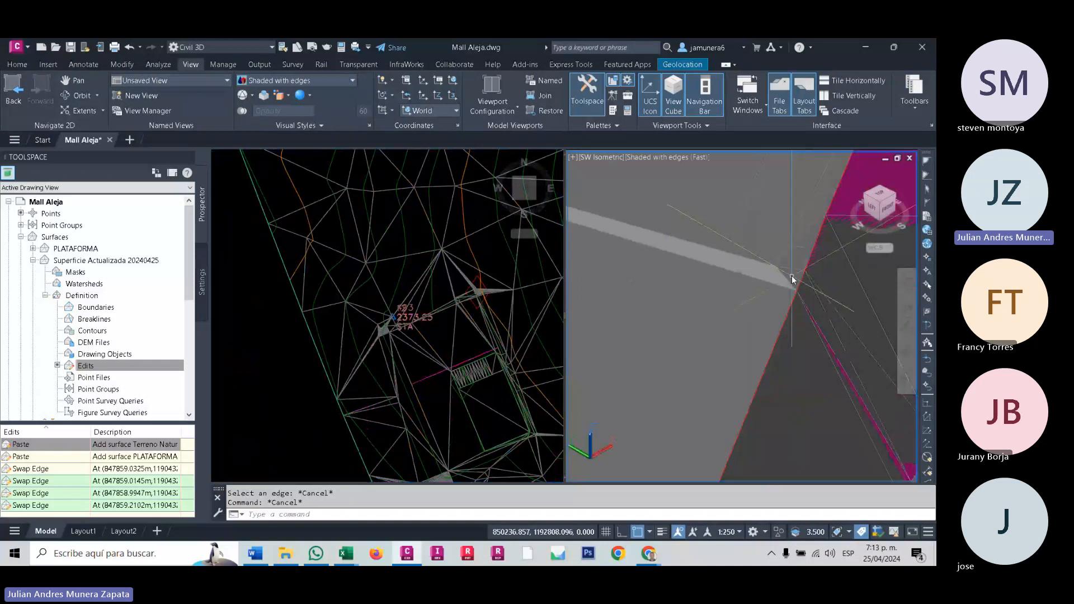
middle_drag(790, 275, 760, 266)
key(ctrl+z)
key(ctrl+z)
key(ctrl+z)
key(ctrl+z)
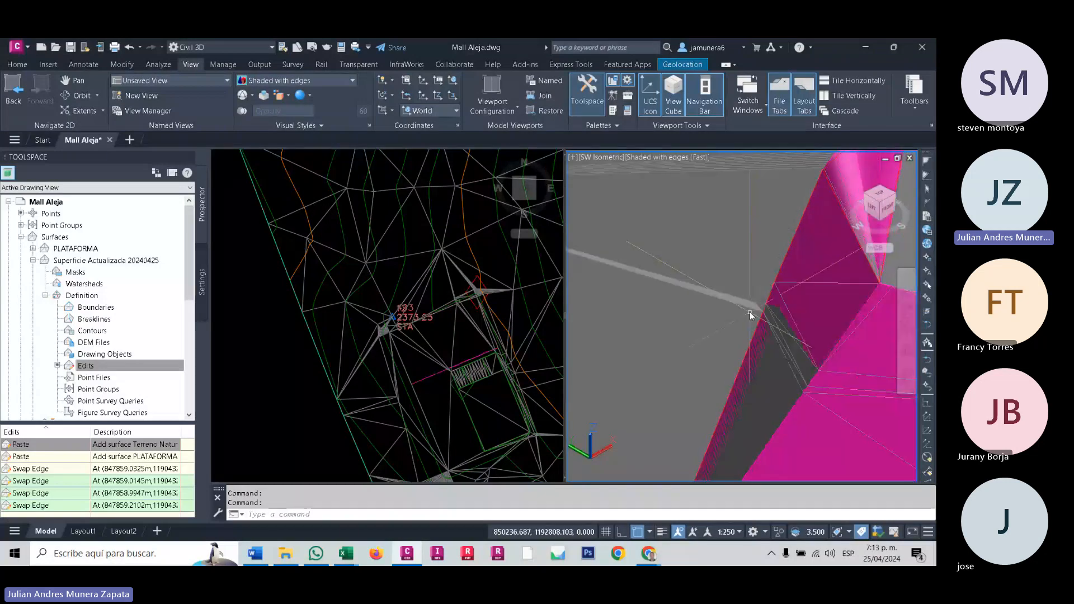
key(ctrl+z)
key(ctrl+z)
key(ctrl+z)
key(ctrl+z)
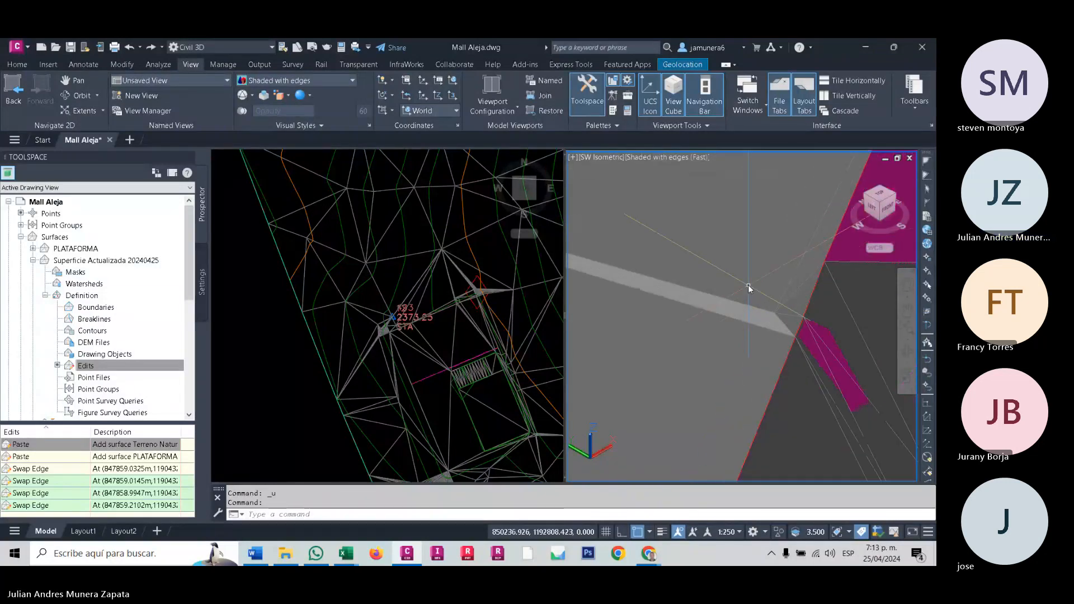
text(u)
key(ctrl+z)
key(ctrl+z)
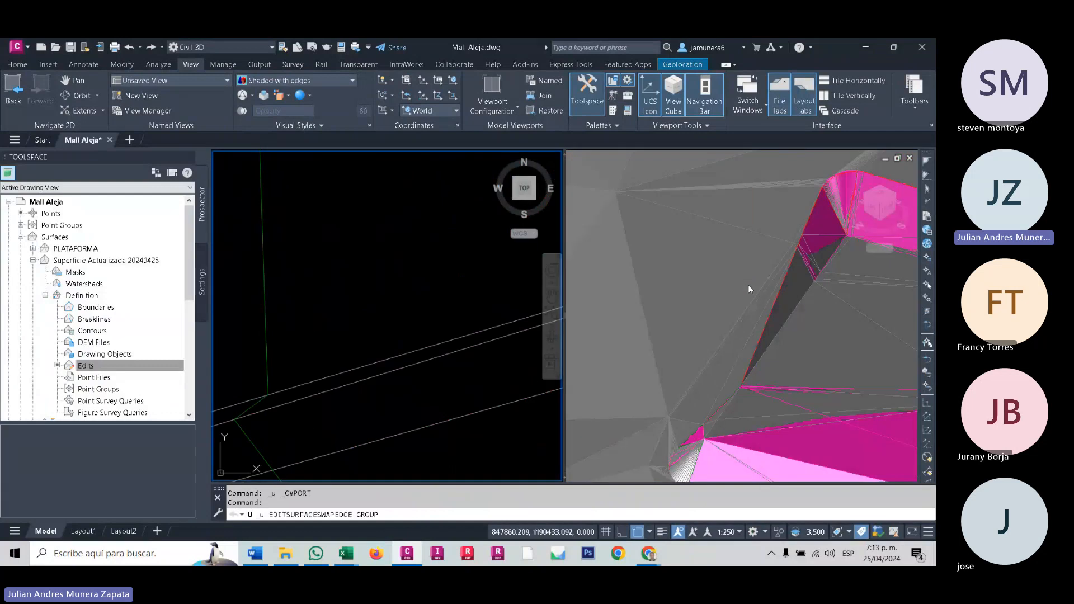
- Examine the terrain triangles that meet the upper edge of the platform cut in the shaded 3D view
click(750, 285)
scroll(807, 229, up, 4)
middle_drag(807, 230, 742, 480)
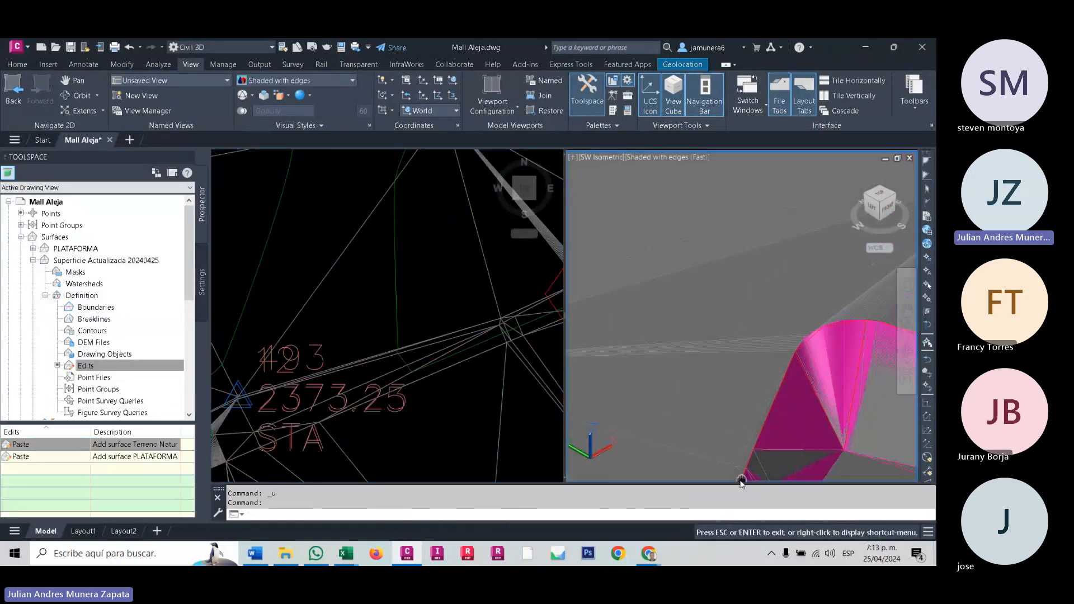
middle_drag(742, 285, 719, 419)
scroll(654, 323, down, 2)
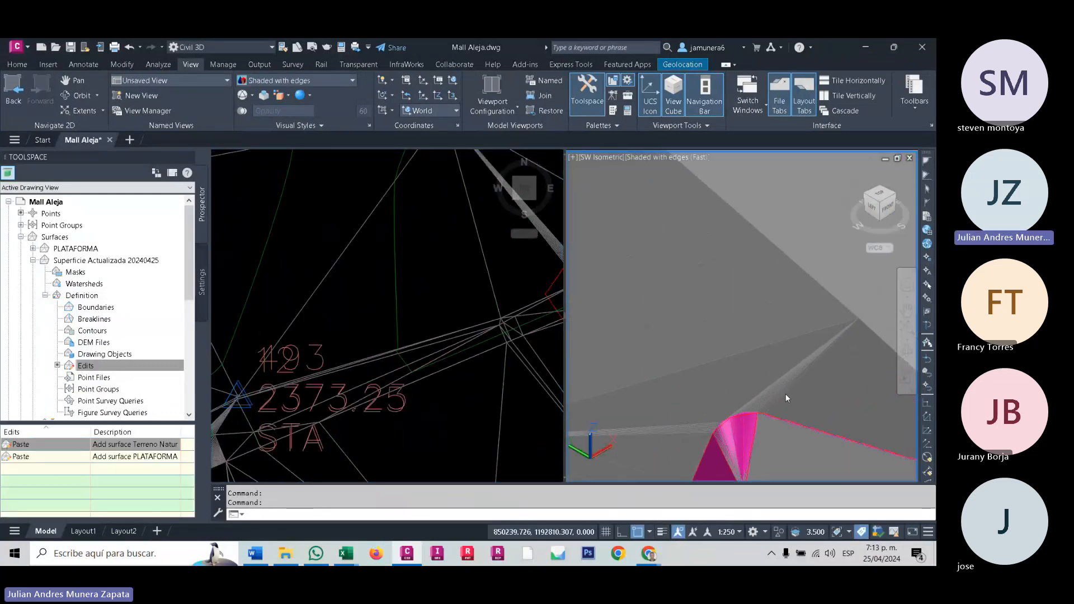
middle_drag(785, 394, 643, 329)
scroll(643, 329, down, 2)
middle_drag(726, 358, 611, 253)
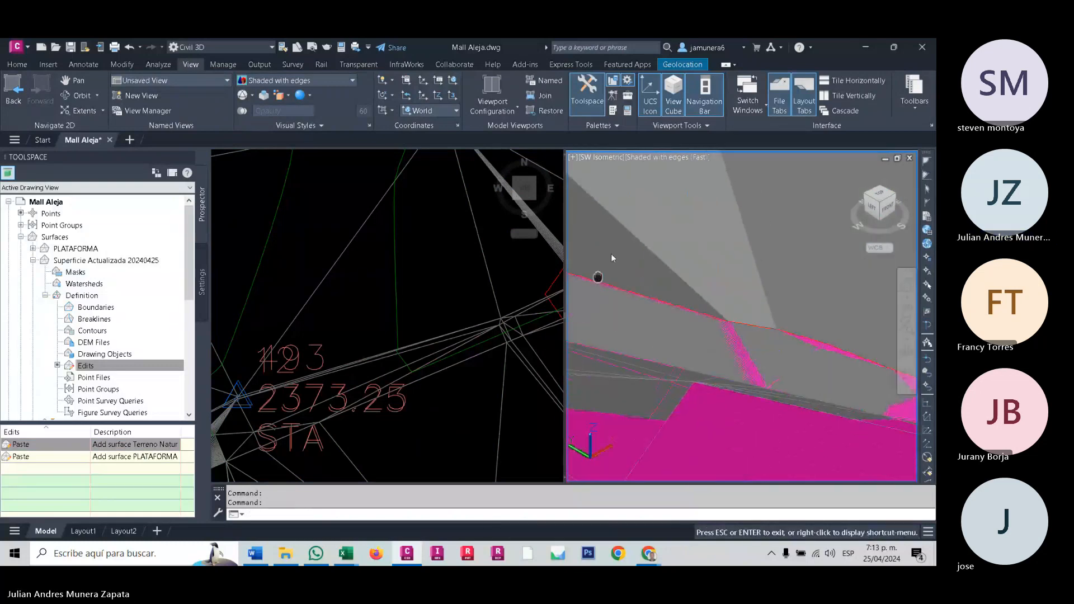
scroll(777, 314, down, 4)
middle_drag(777, 315, 746, 377)
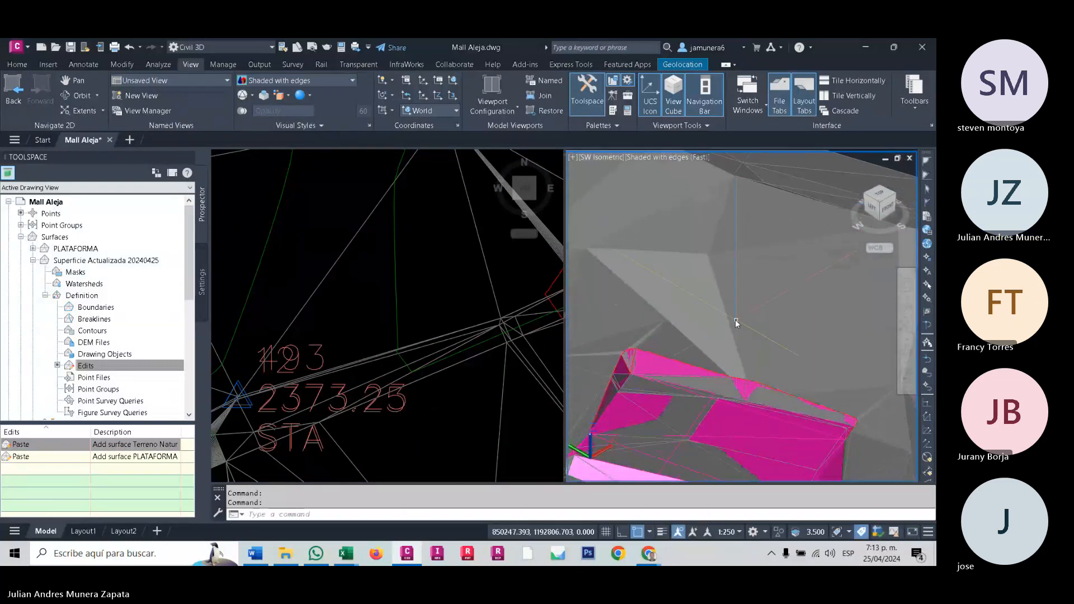
scroll(695, 354, up, 4)
mouse_move(695, 355)
middle_down()
mouse_move(768, 288)
mouse_move(695, 342)
middle_up()
scroll(767, 286, down, 3)
scroll(696, 343, up, 2)
middle_drag(799, 339, 734, 346)
scroll(766, 347, down, 3)
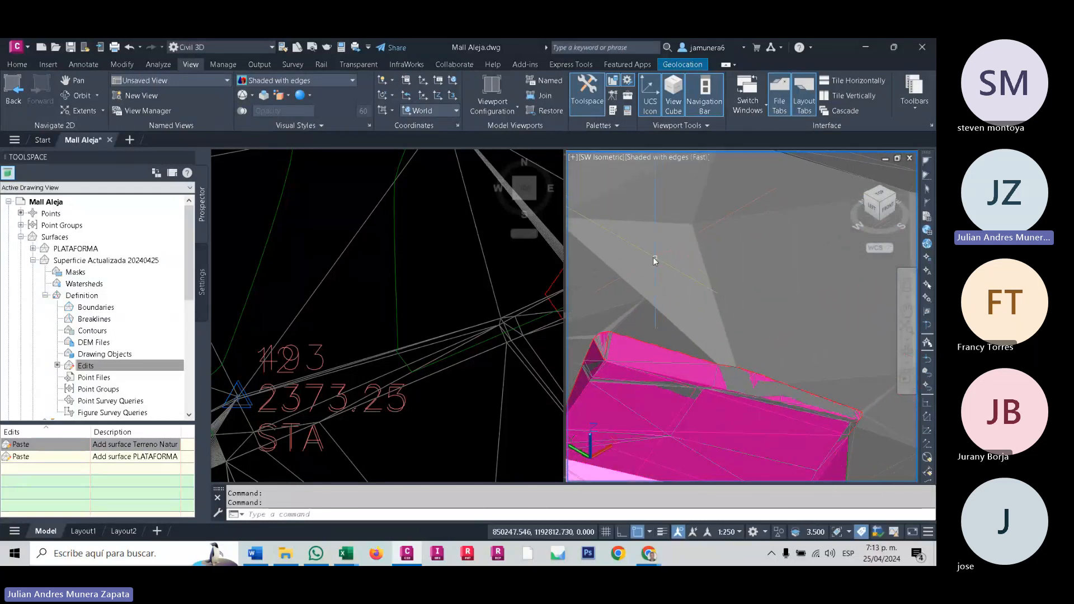
- Start Swap Edge on Superficie Actualizada 20240425 and swap a long triangle edge beside the hatched strip's corner in plan view
click(726, 335)
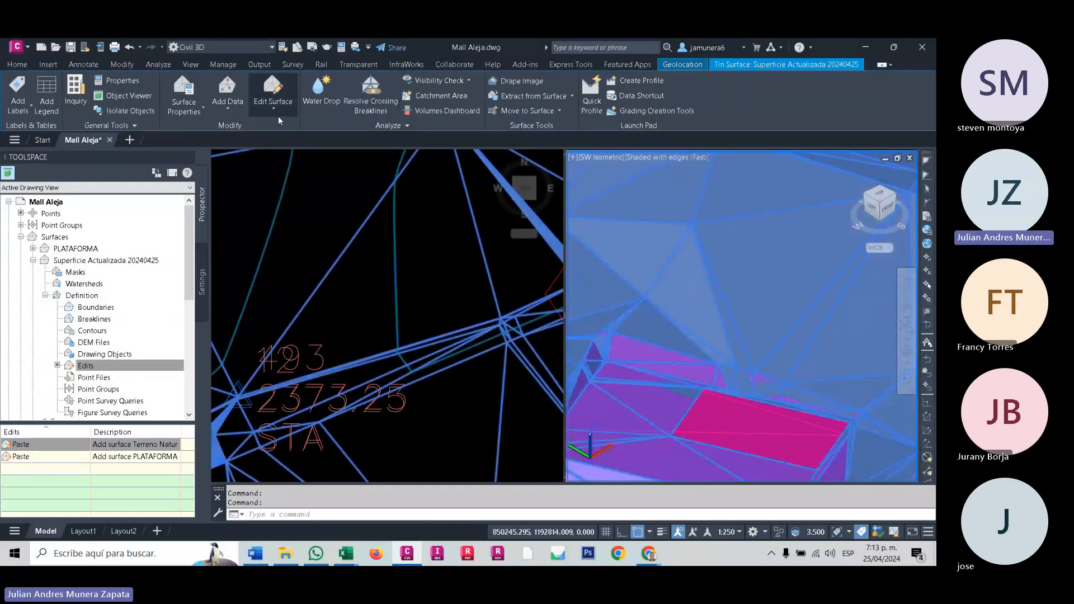
click(278, 116)
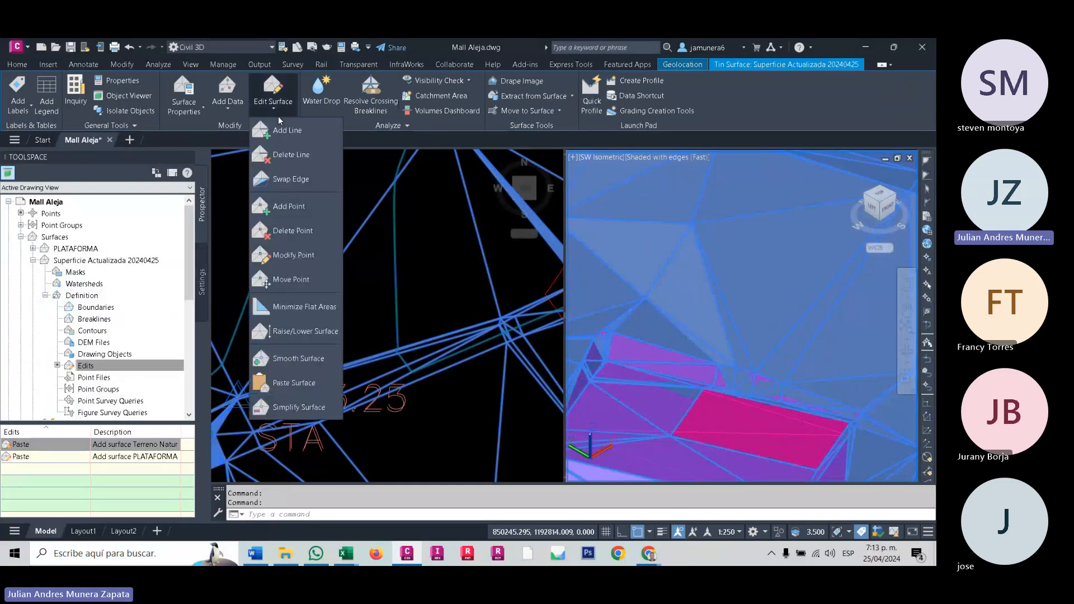
click(288, 204)
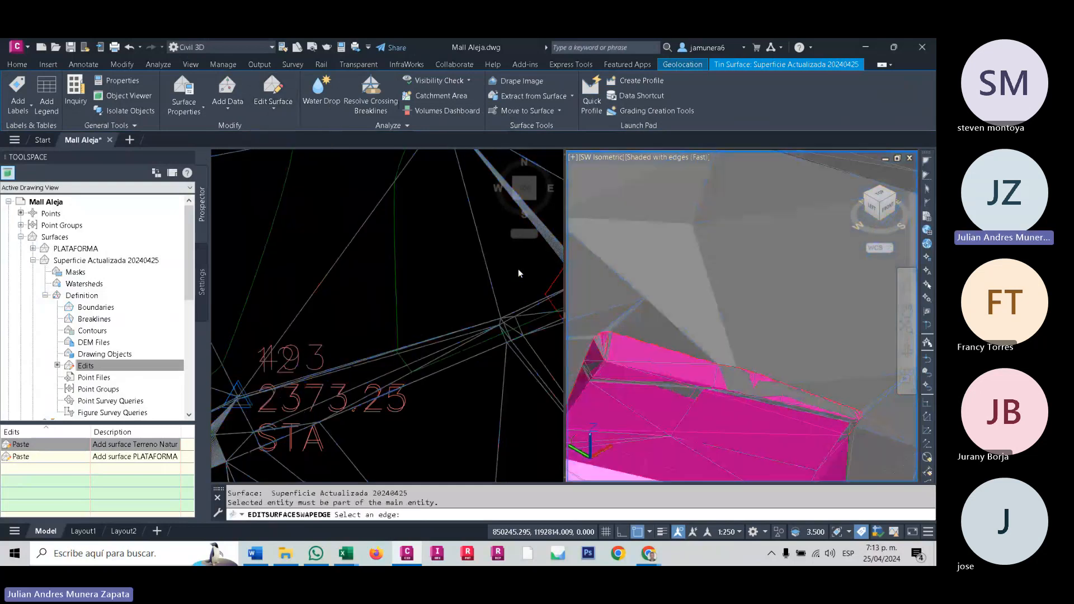
click(732, 342)
click(514, 299)
middle_drag(515, 299, 235, 286)
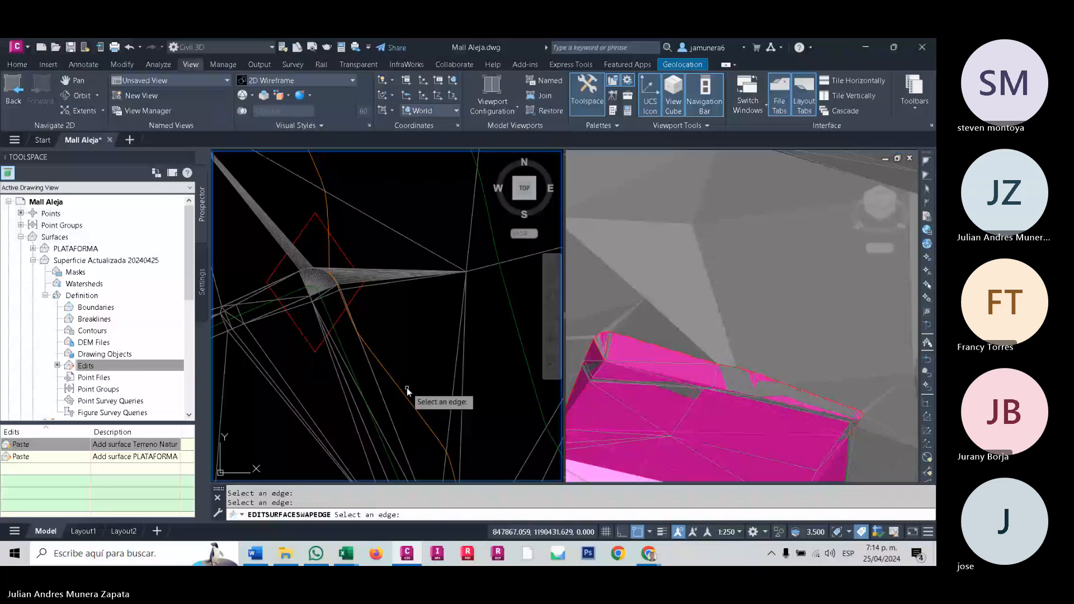
middle_drag(407, 387, 367, 300)
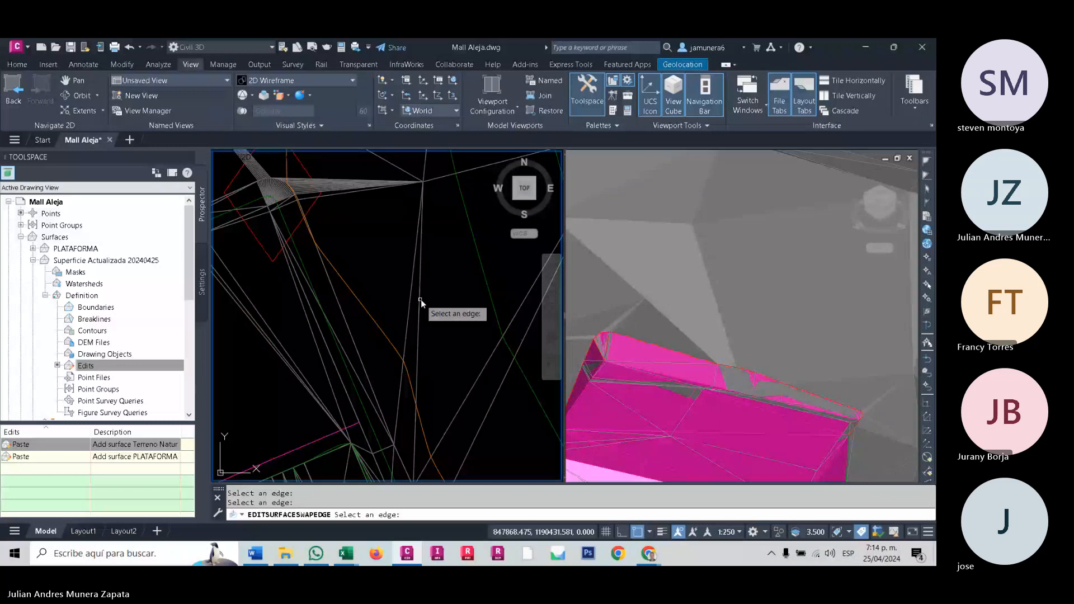
middle_drag(415, 440, 384, 343)
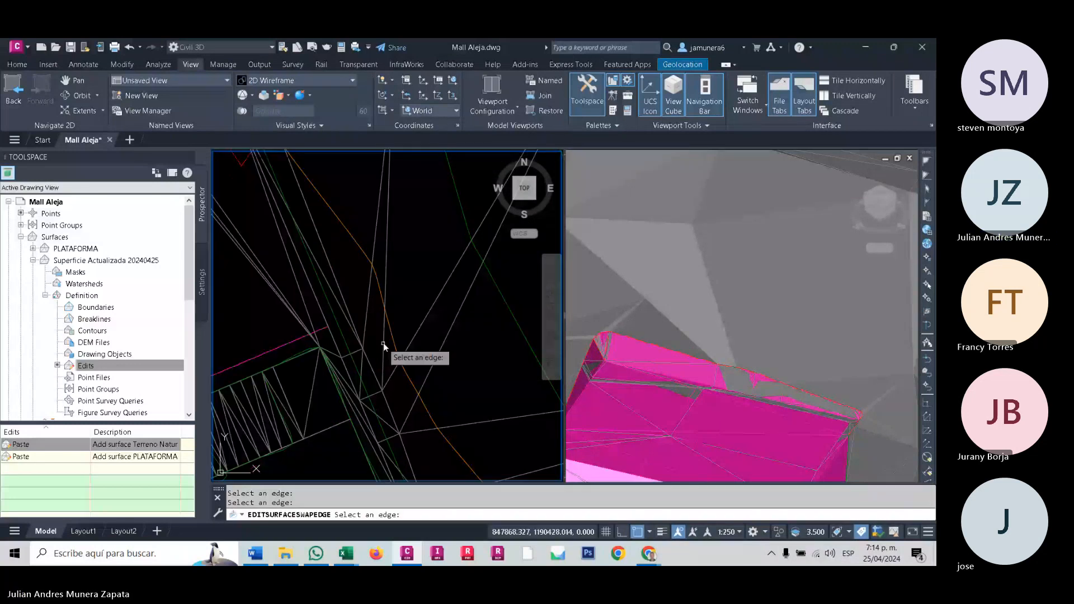
click(383, 343)
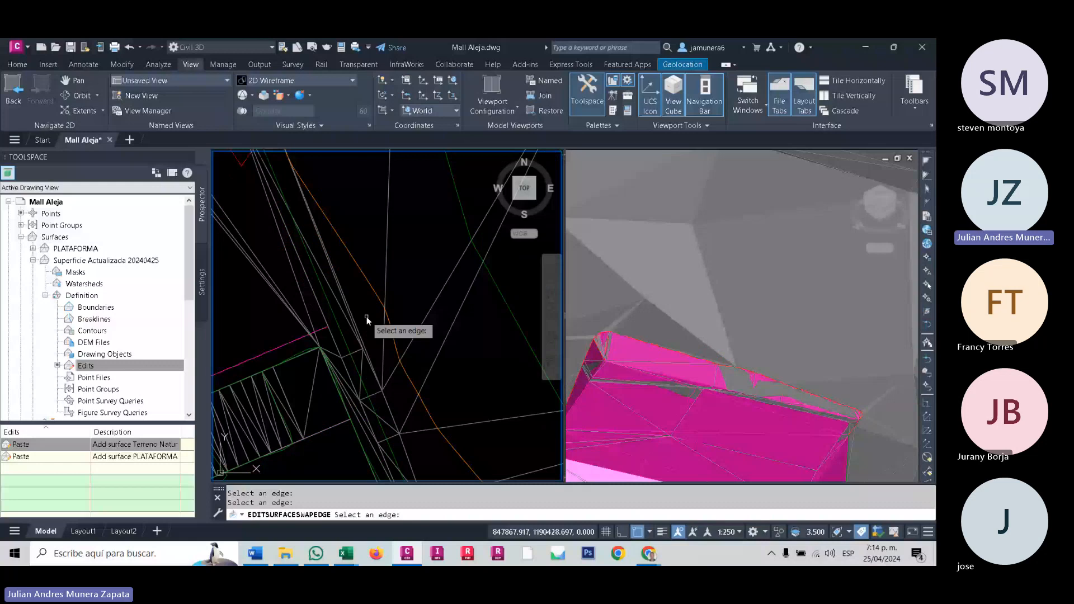
- Swap two more long triangle edges of the updated surface near the platform's outer corner in plan view
scroll(354, 367, up, 2)
click(353, 364)
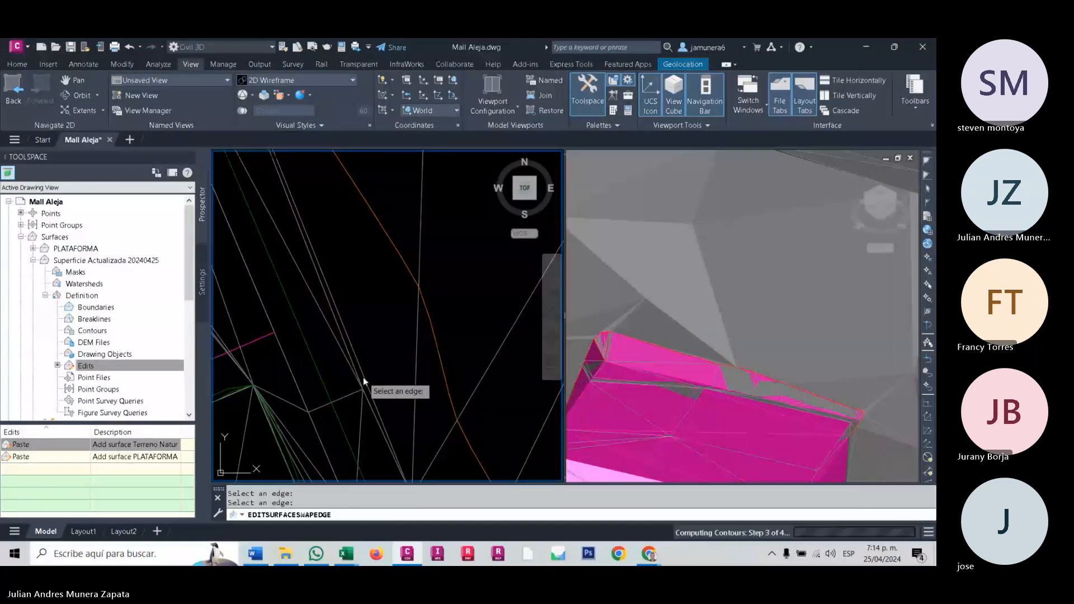
click(417, 363)
scroll(426, 348, down, 2)
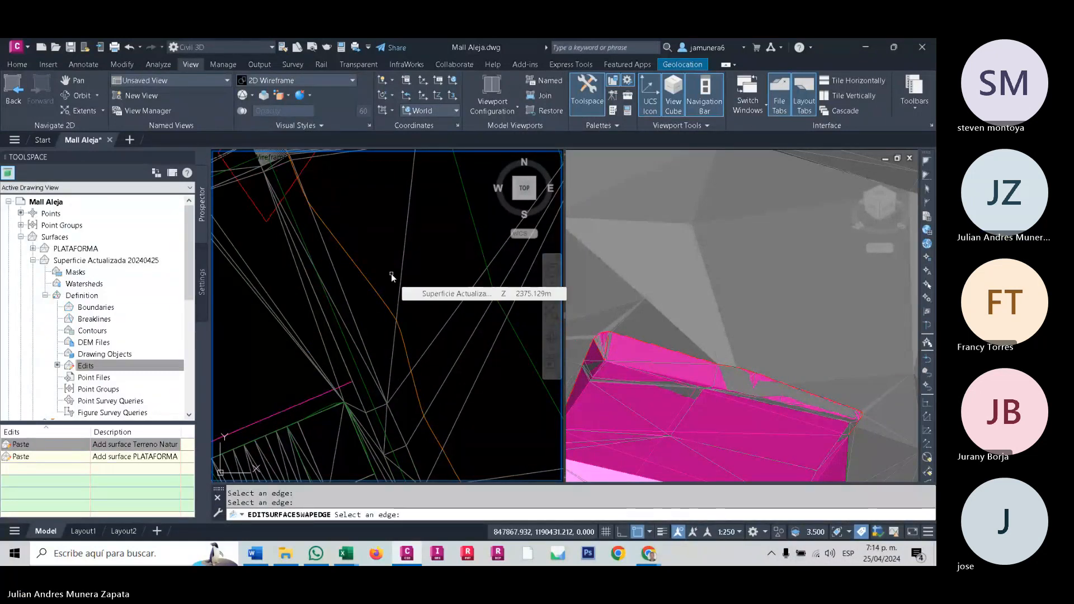
- Try to swap the long edge descending from the tip of the thin triangle fan toward the platform in plan view
scroll(377, 281, down, 2)
middle_drag(377, 281, 338, 361)
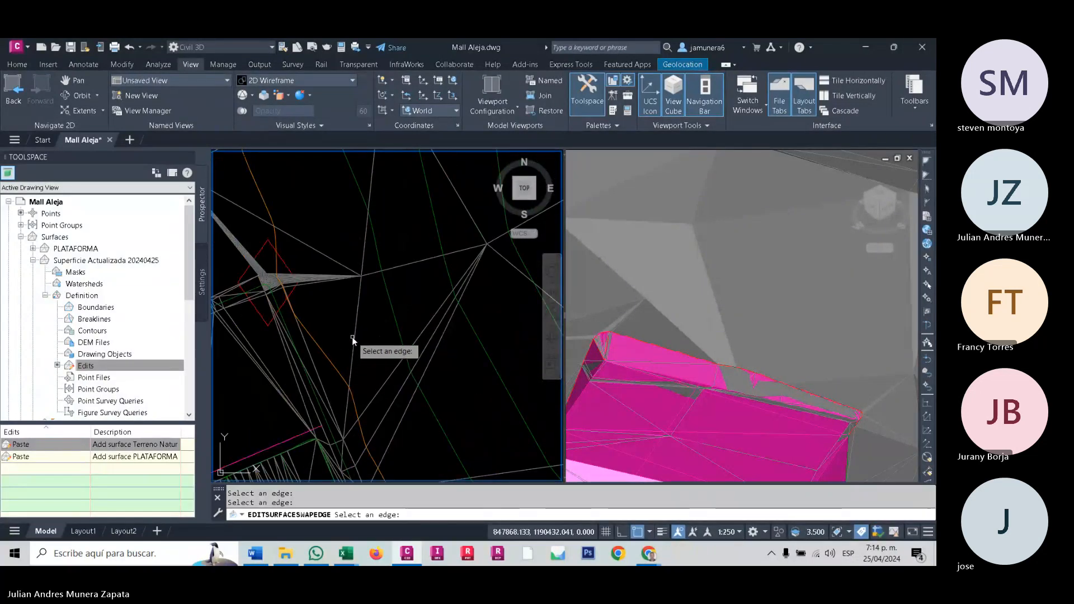
scroll(351, 335, up, 2)
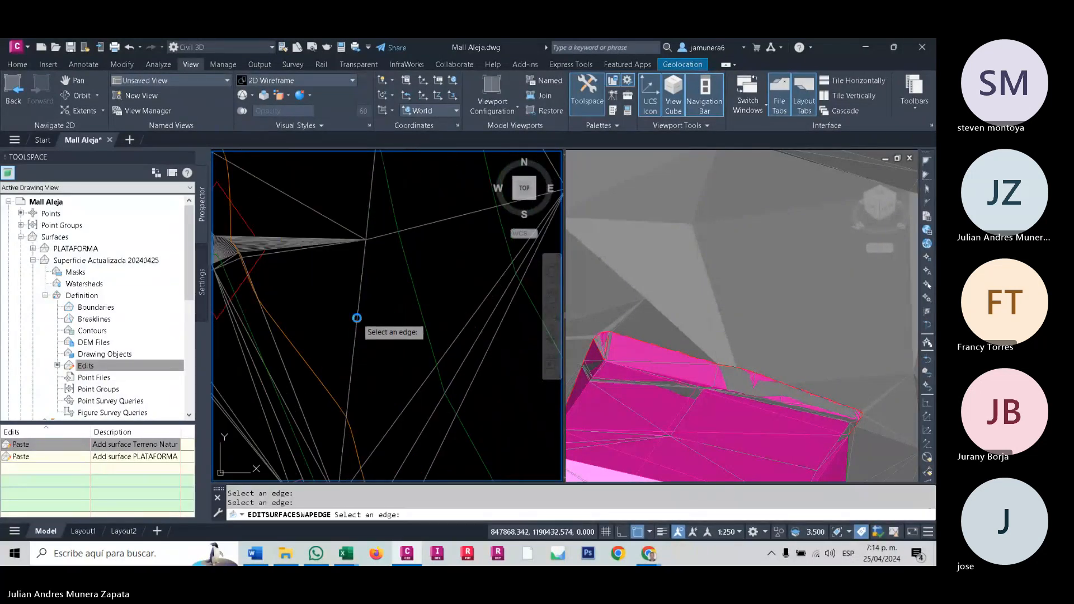
click(356, 317)
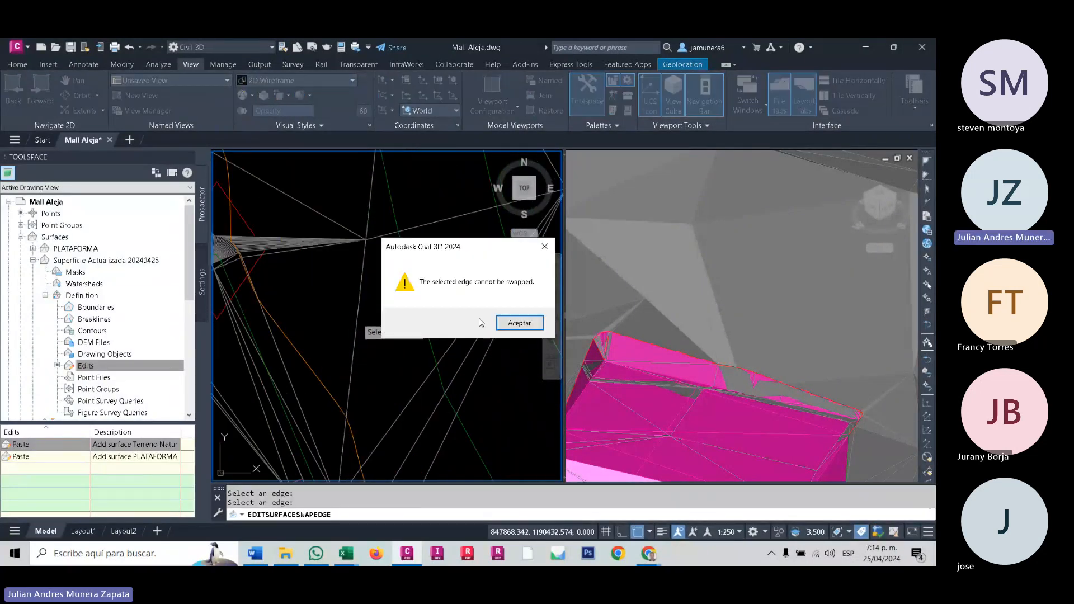
click(540, 323)
- Examine the surface triangles around the platform's corner and adjoining side slope in the shaded 3D view
click(750, 361)
scroll(751, 361, up, 3)
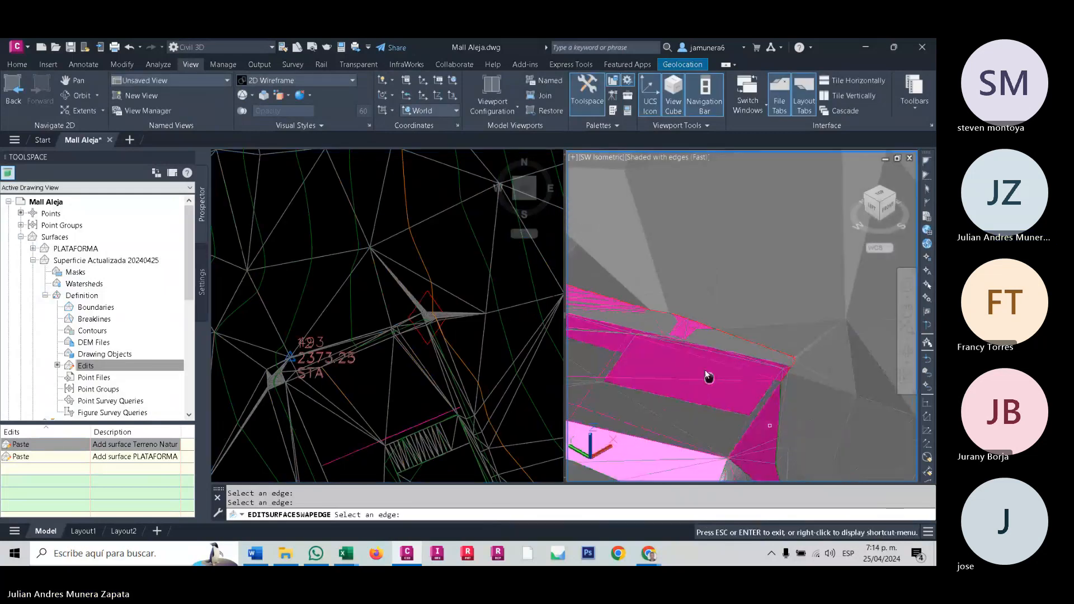
scroll(721, 302, up, 5)
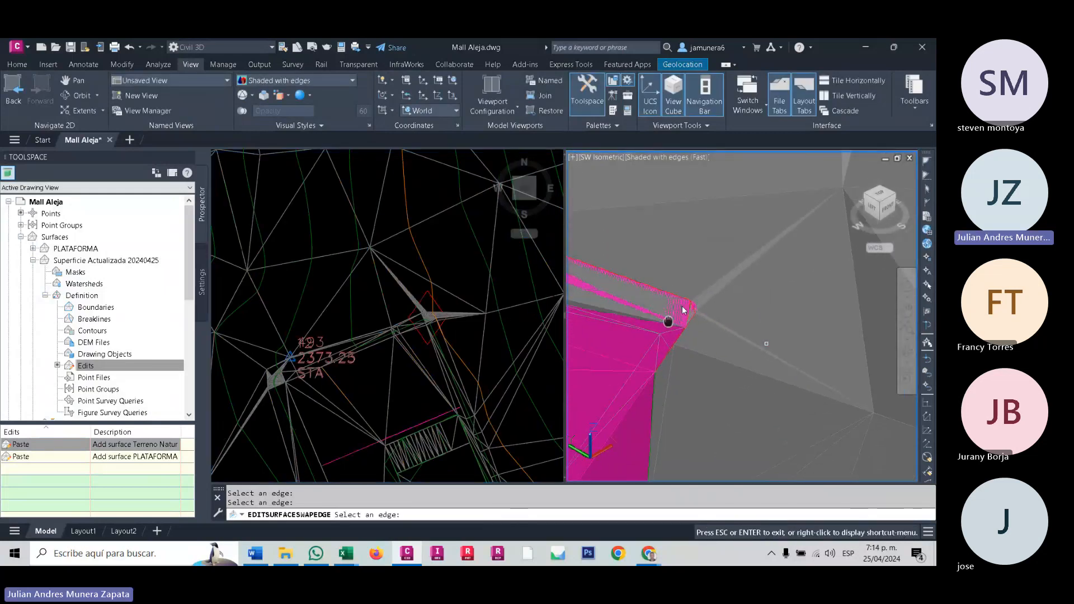
middle_drag(721, 313, 799, 314)
scroll(799, 313, down, 3)
middle_drag(732, 361, 688, 262)
scroll(683, 282, down, 4)
middle_drag(673, 377, 731, 347)
scroll(697, 342, down, 4)
scroll(738, 314, up, 3)
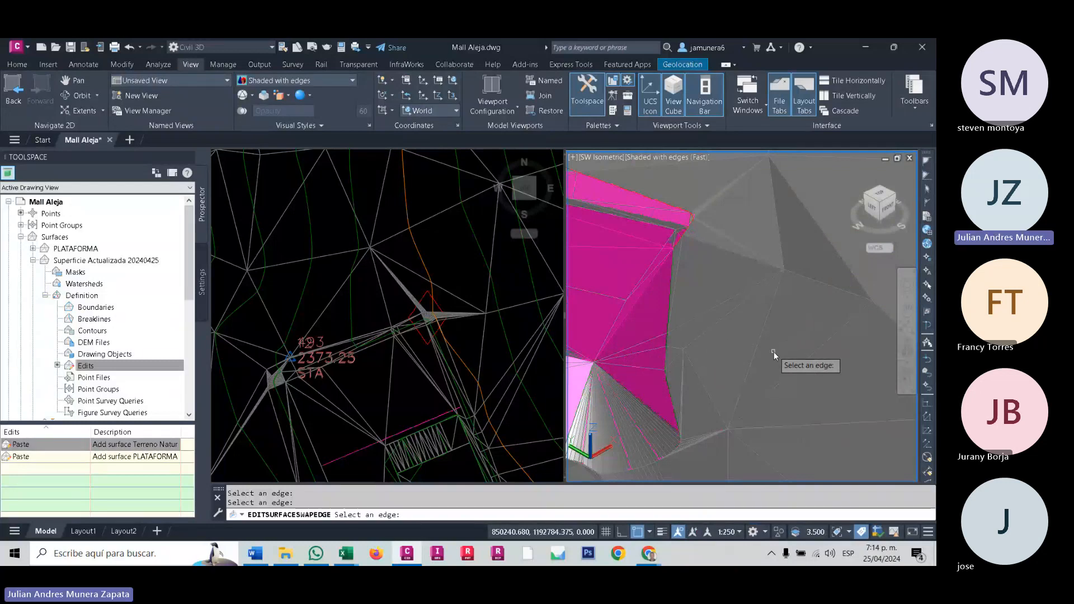
scroll(772, 359, down, 4)
middle_drag(771, 359, 700, 404)
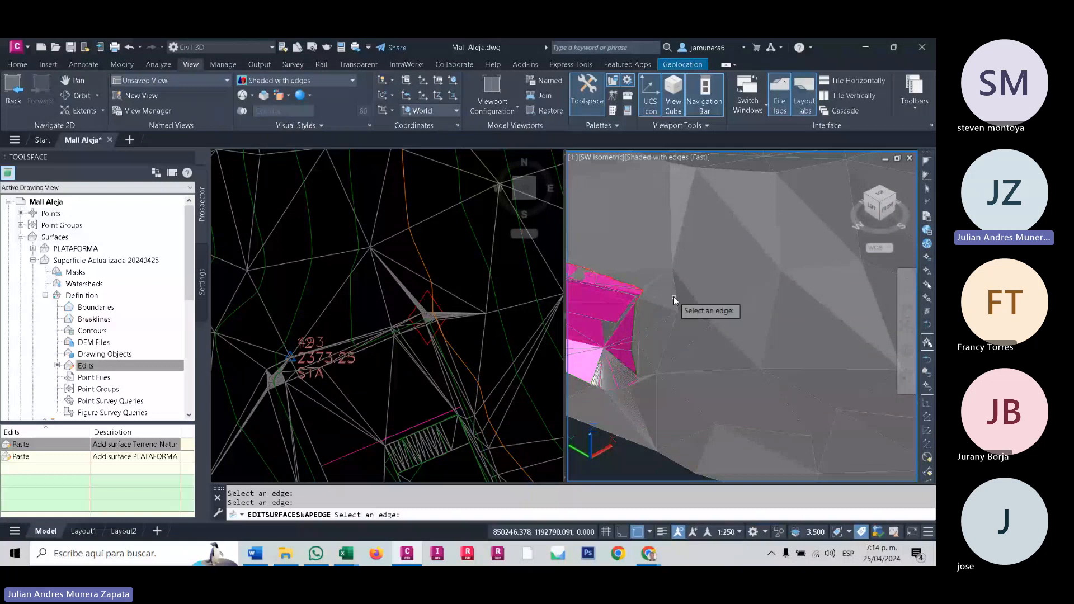
- End the edge swapping and review the whole updated surface with the platform in the 3D view
scroll(674, 297, down, 3)
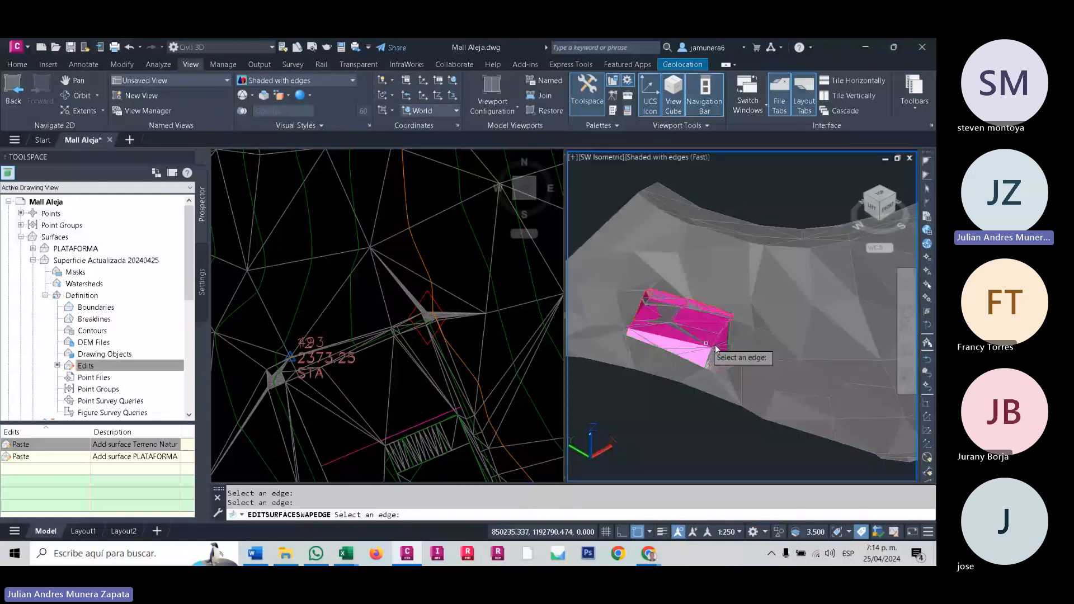
scroll(716, 348, up, 3)
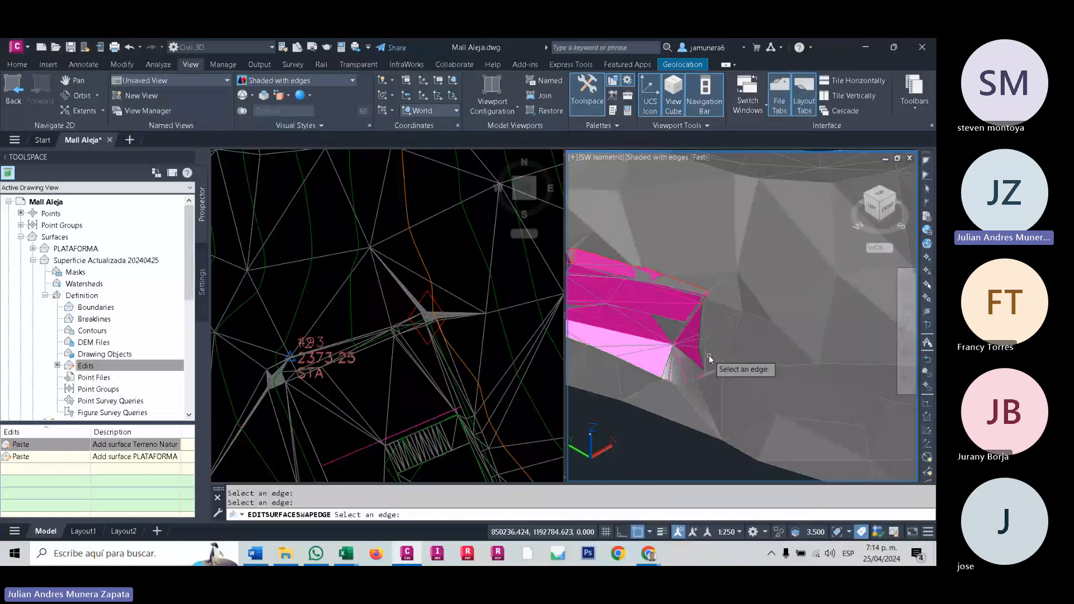
key(Escape)
key(Escape)
scroll(692, 332, down, 4)
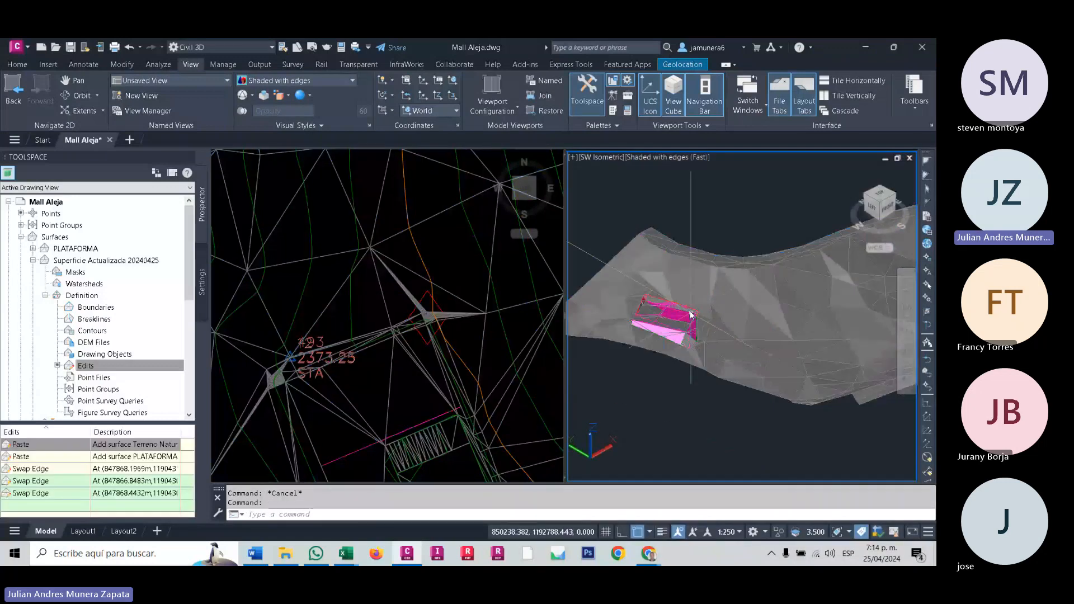
scroll(692, 331, up, 2)
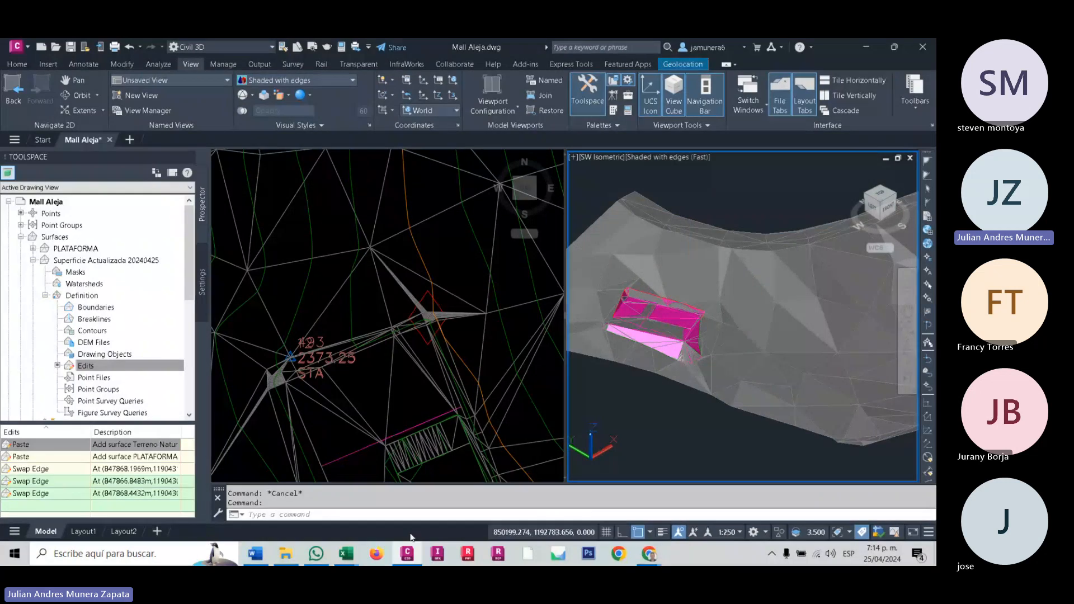
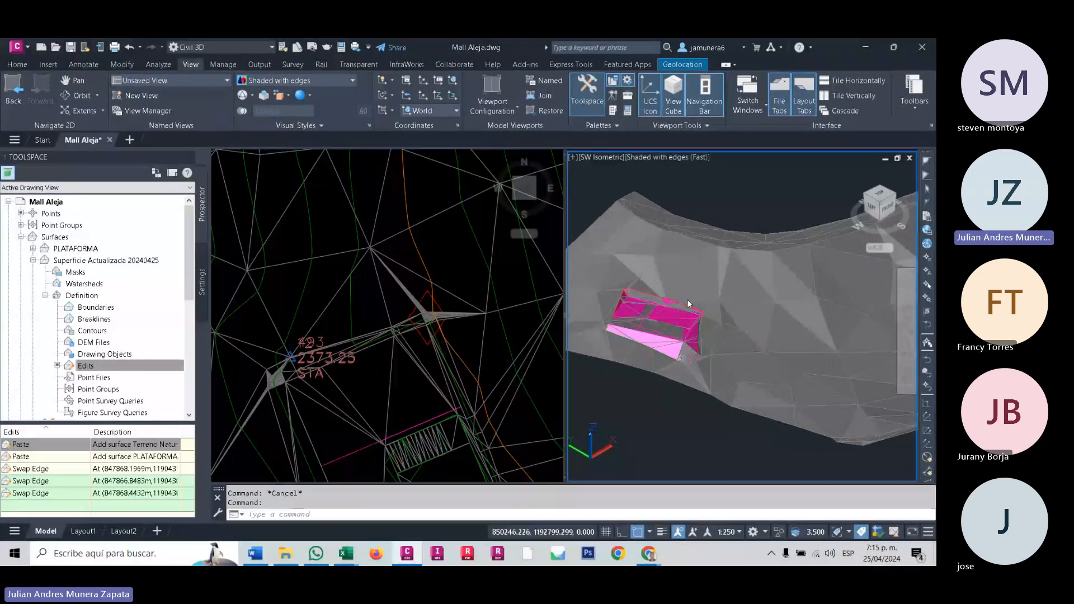
- Set the surface style of Superficie Actualizada 20240425 to Slope Banding (2D) in its surface properties
scroll(637, 317, up, 2)
middle_drag(638, 317, 719, 284)
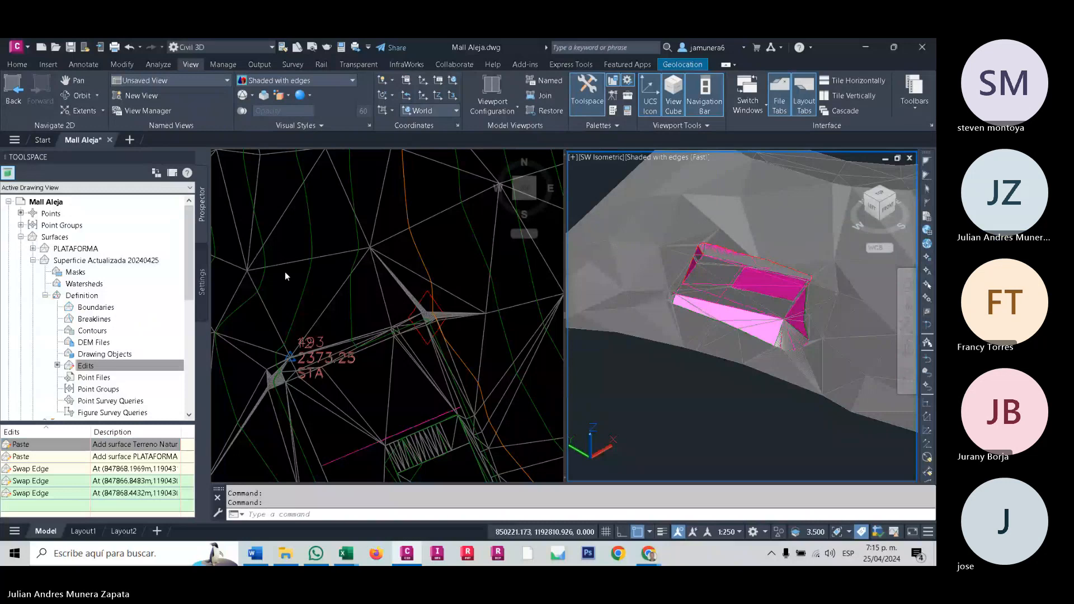
click(322, 263)
scroll(368, 259, down, 3)
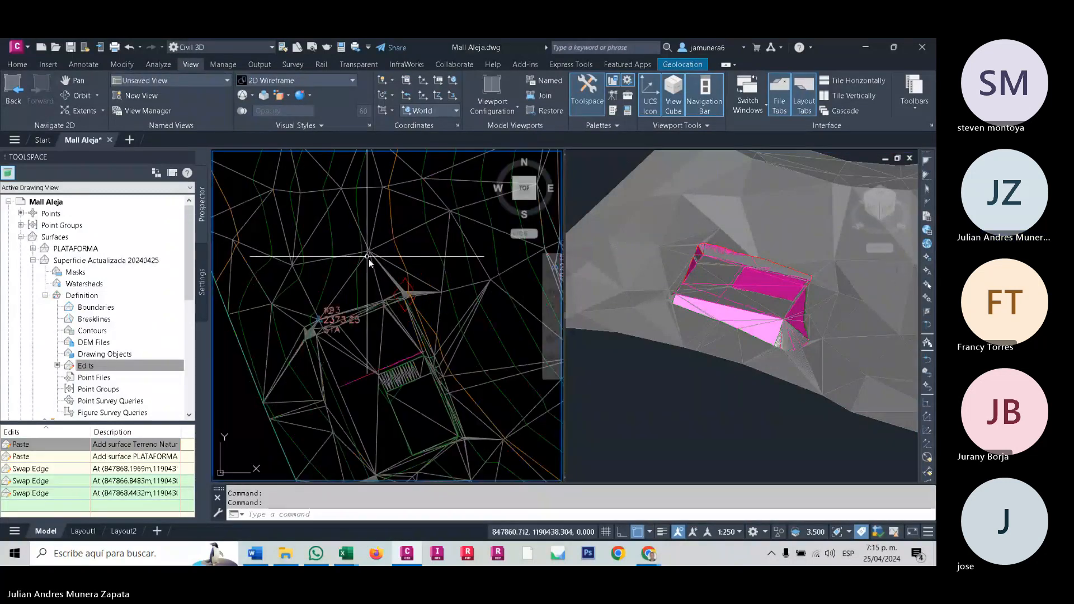
scroll(368, 259, down, 4)
middle_drag(382, 328, 325, 321)
click(325, 322)
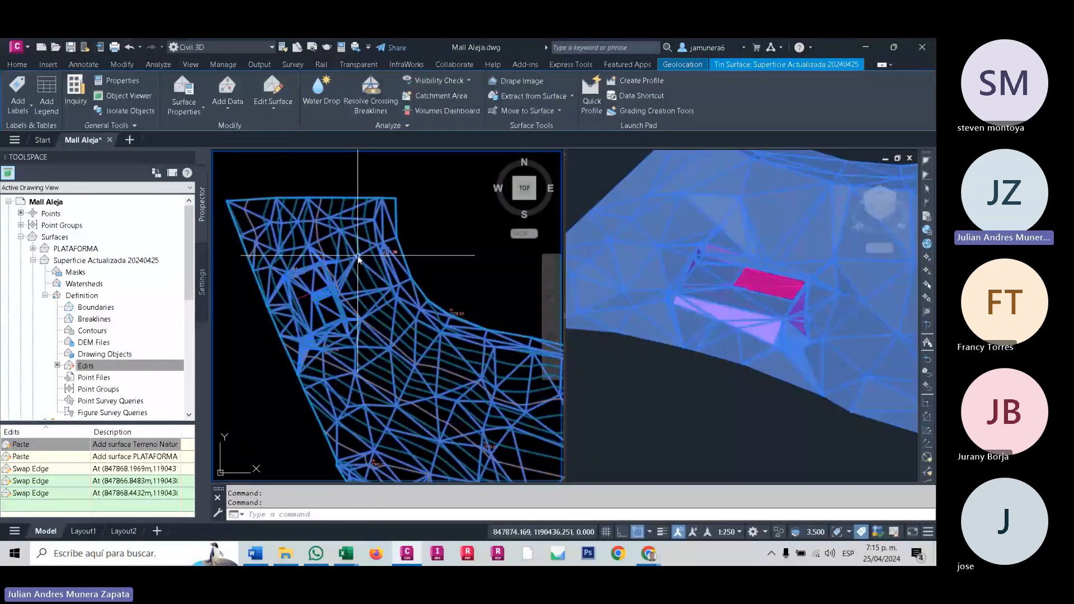
right_click(358, 259)
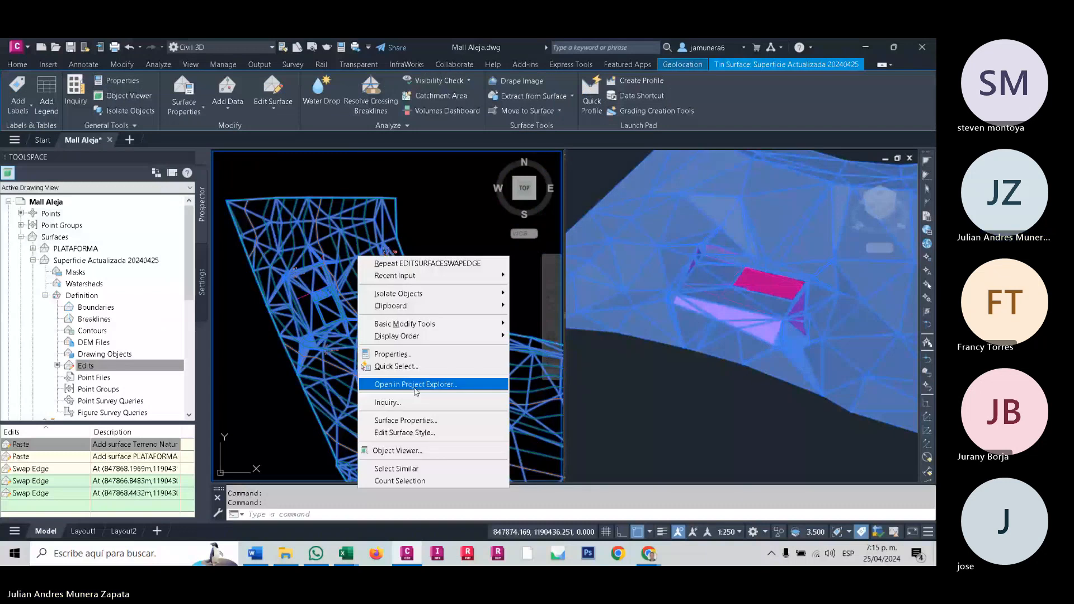
click(430, 383)
click(136, 211)
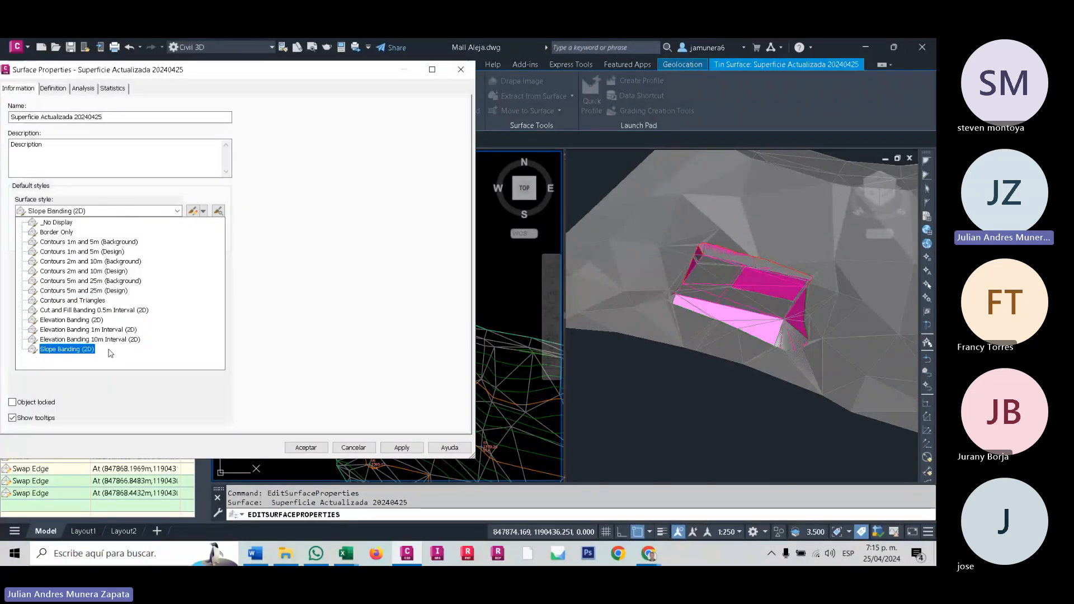
click(42, 350)
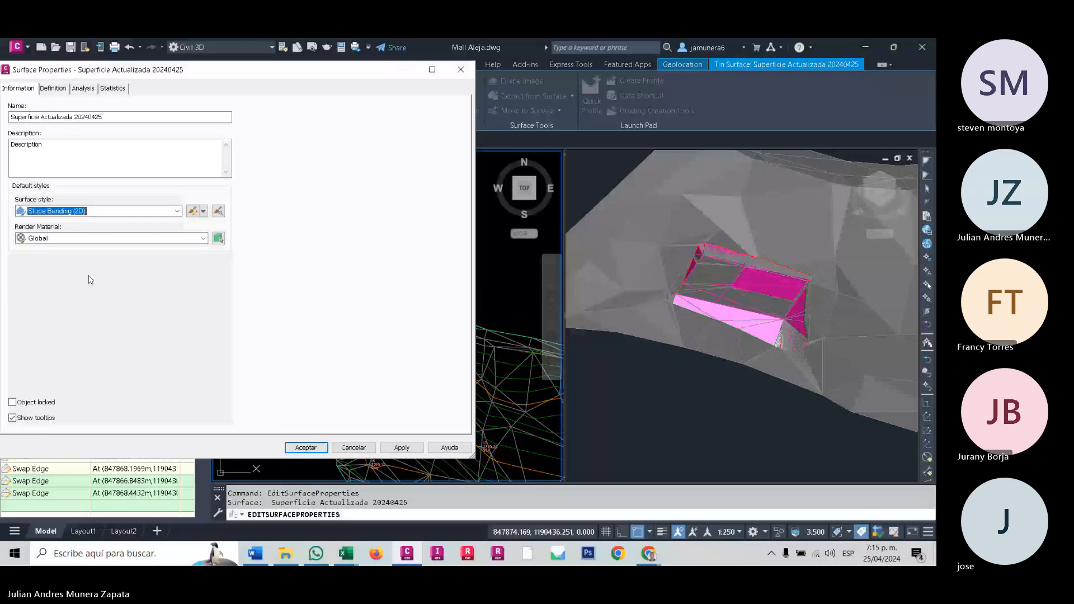
- Set the surface's analysis type to Slopes with the Slope legend
click(82, 88)
click(134, 117)
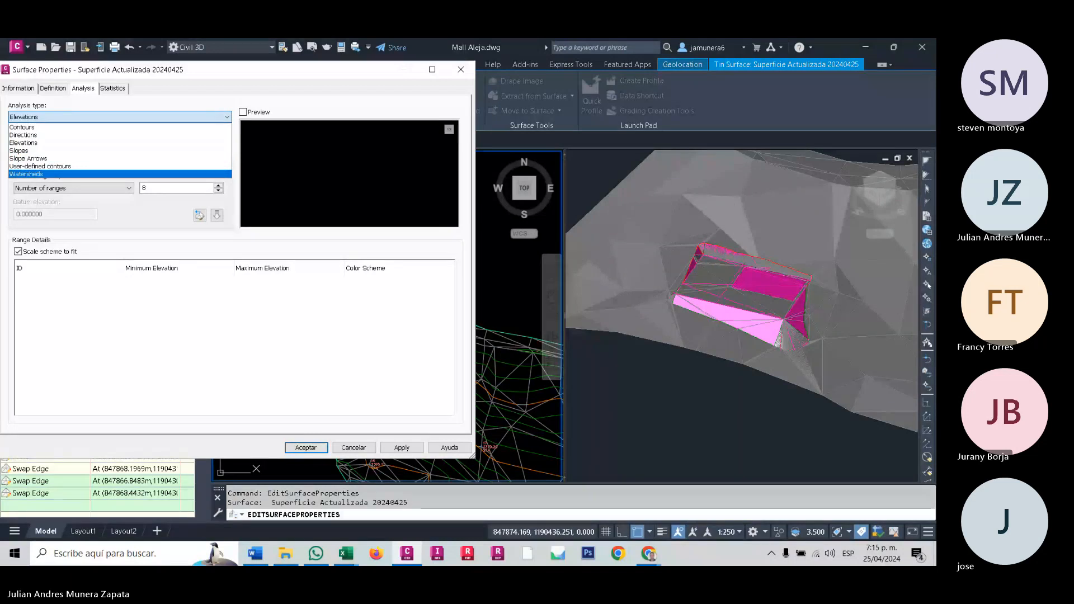
key(Escape)
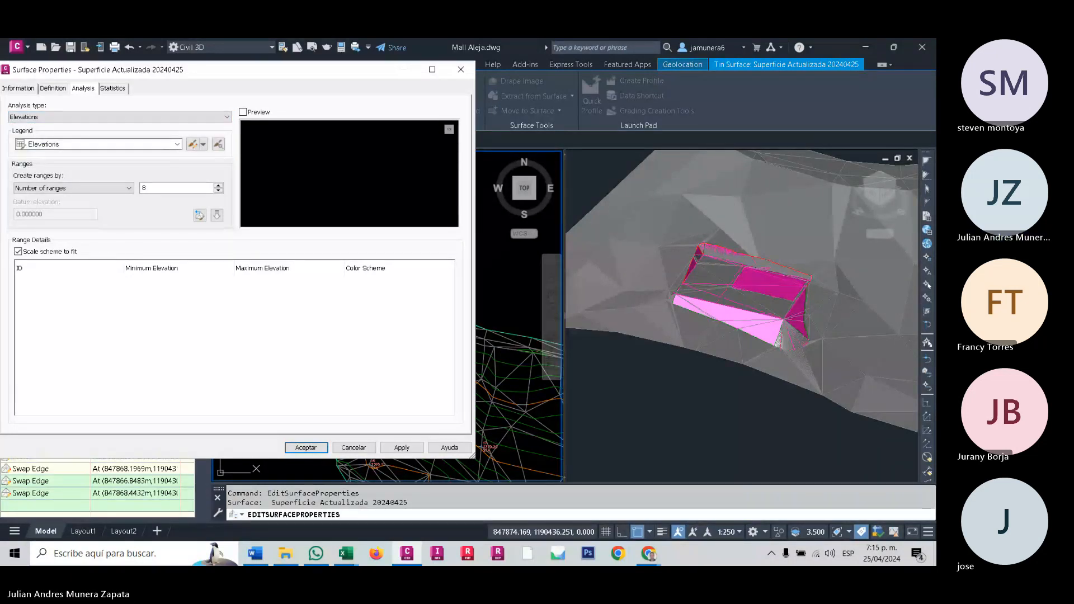
key(alt+Tab)
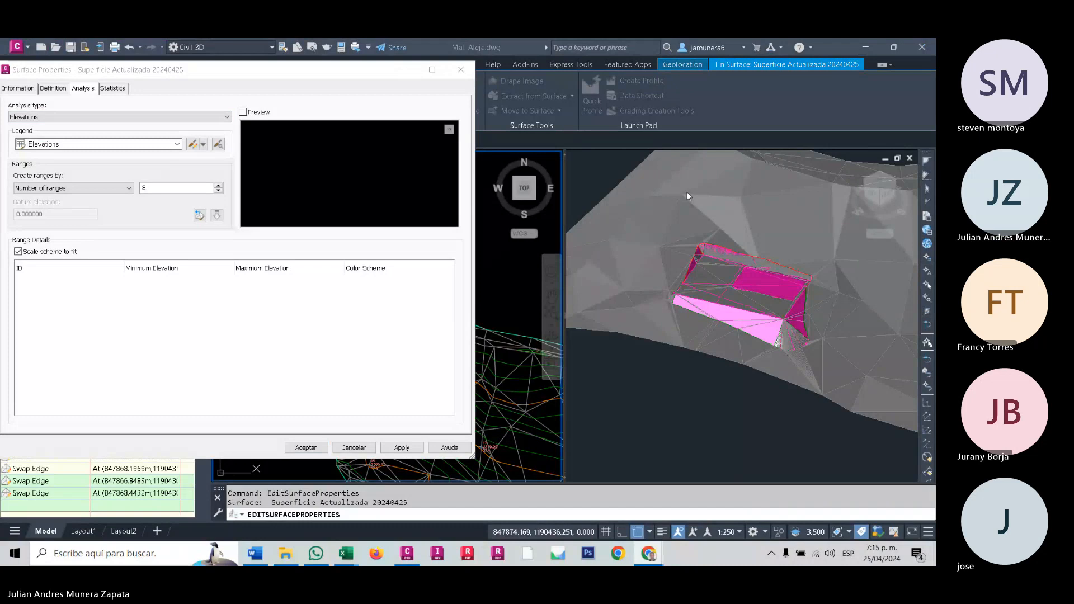
click(164, 143)
click(164, 145)
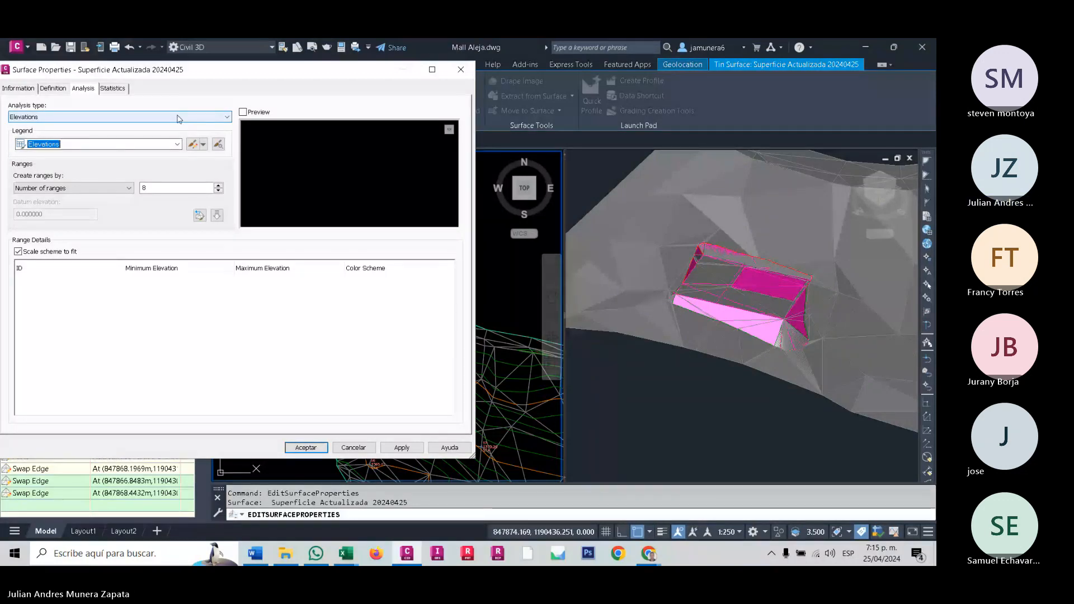
click(179, 117)
click(25, 132)
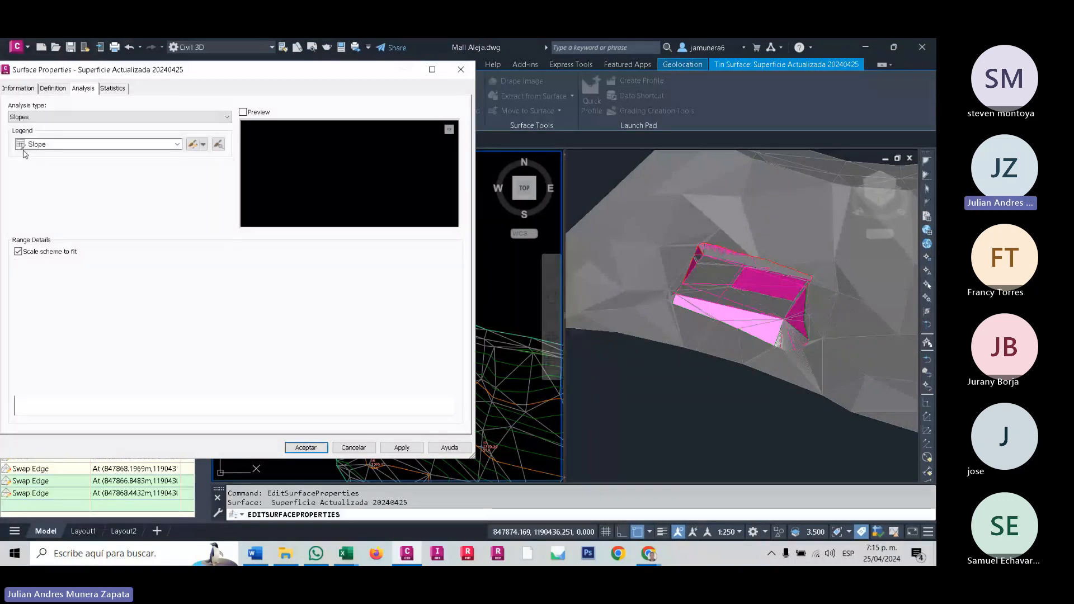
click(102, 145)
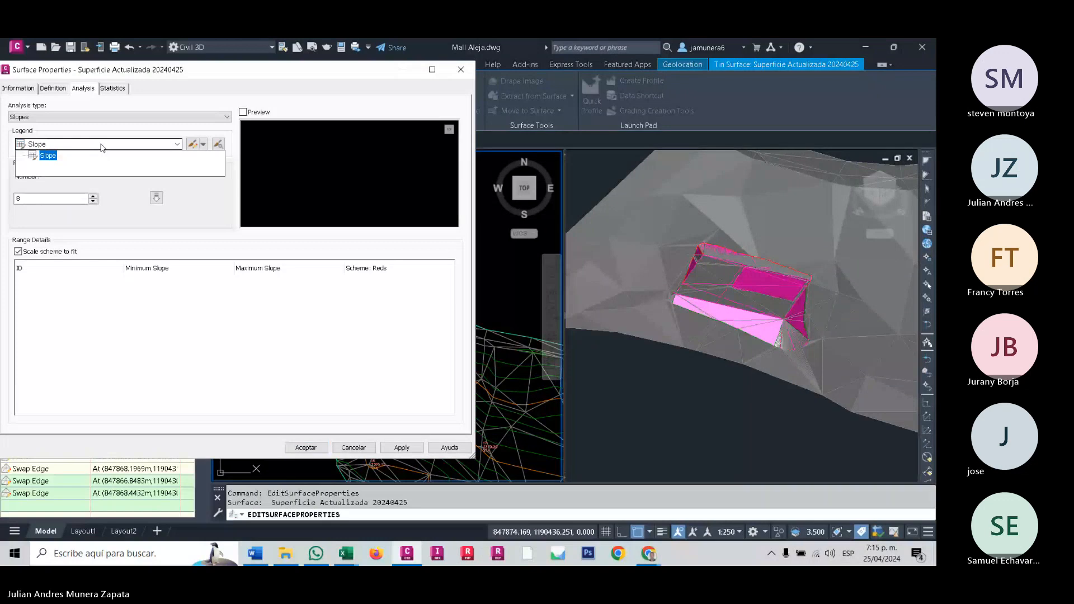
- Generate 7 slope ranges for the surface analysis and apply them to the surface
drag(67, 200, 2, 207)
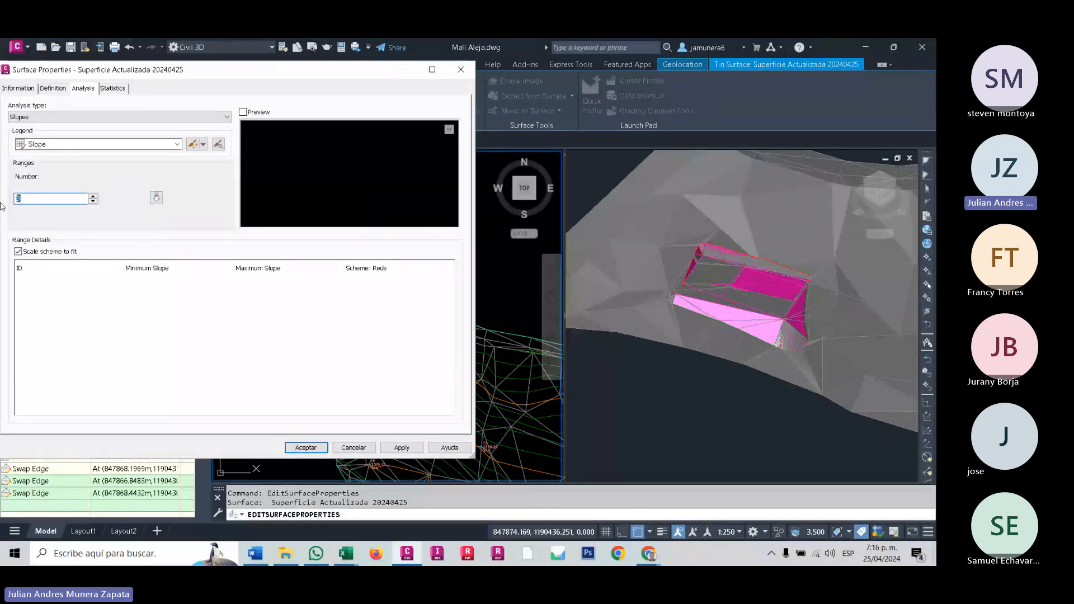
text(7)
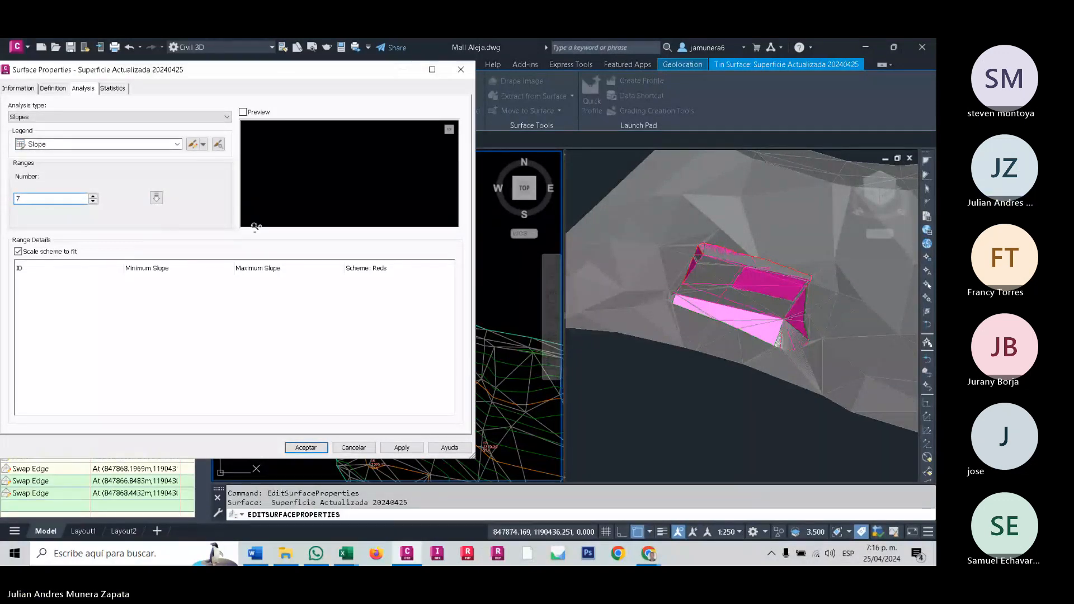
click(156, 197)
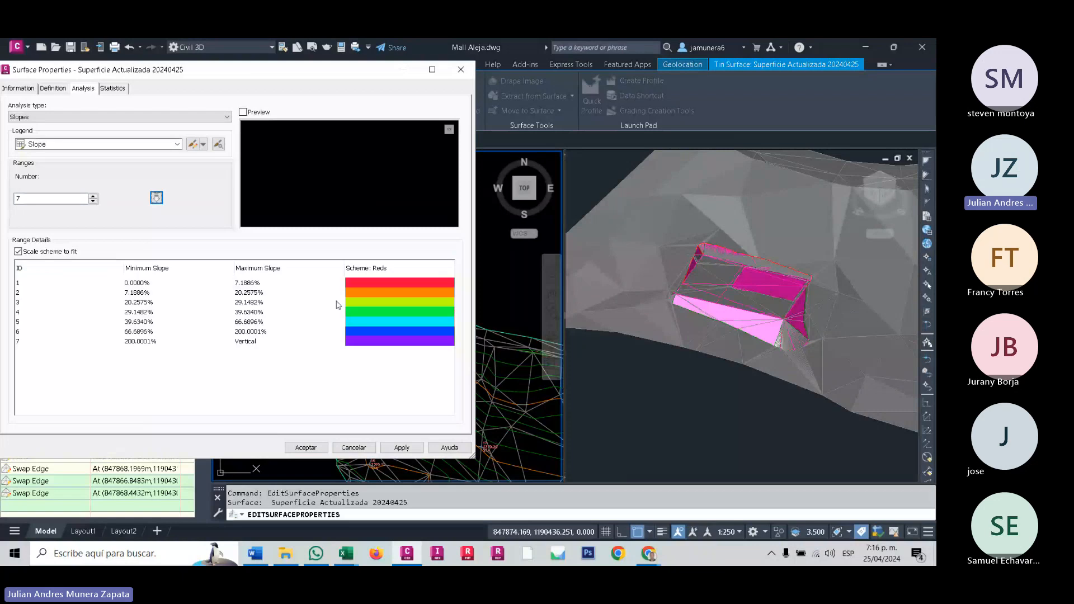
click(400, 450)
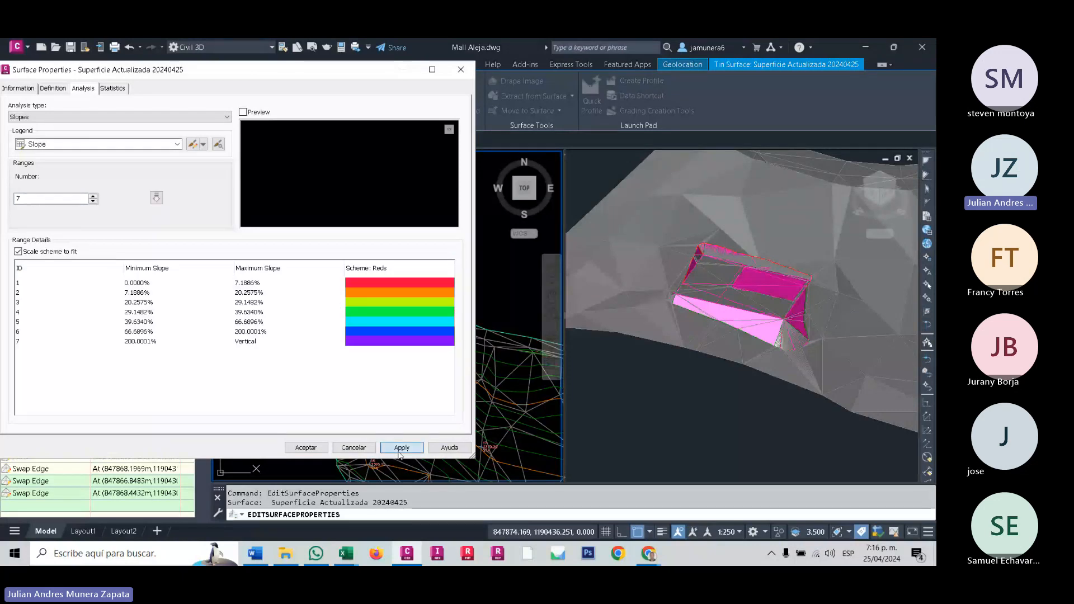
click(306, 447)
click(89, 66)
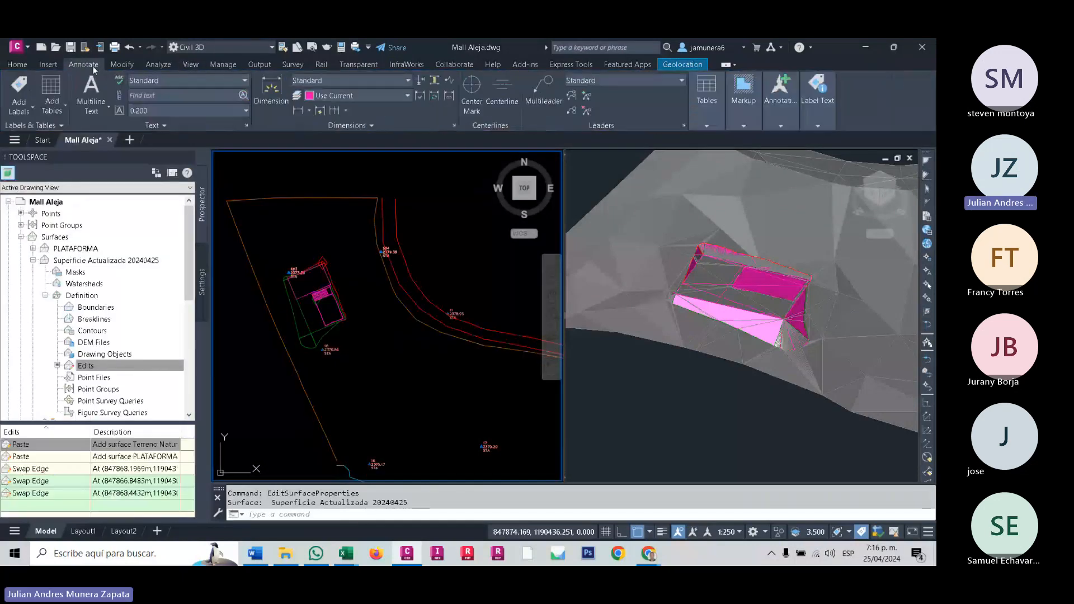
click(51, 98)
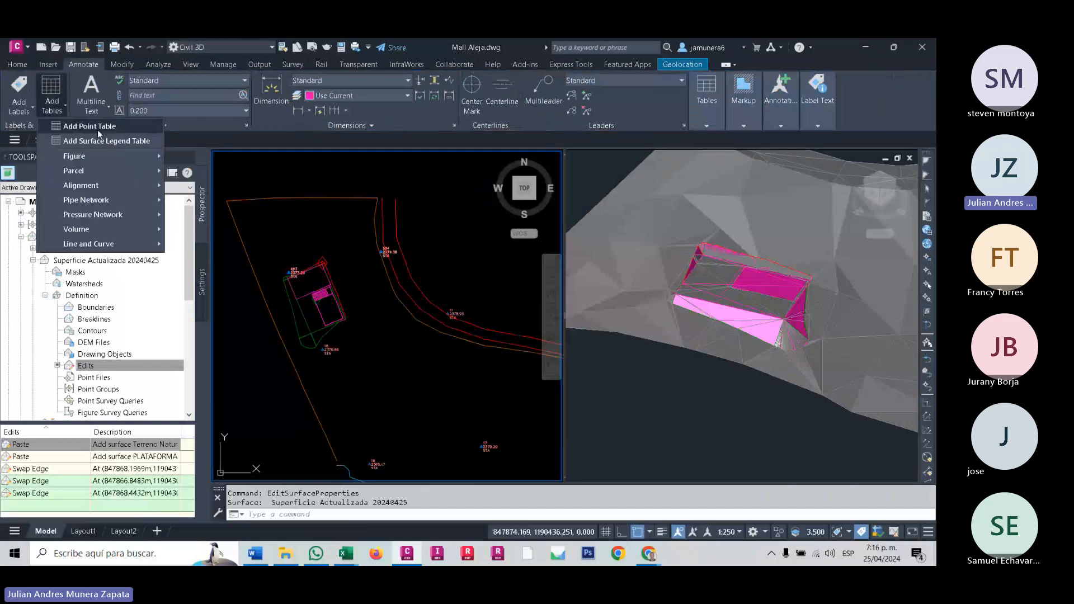
click(98, 129)
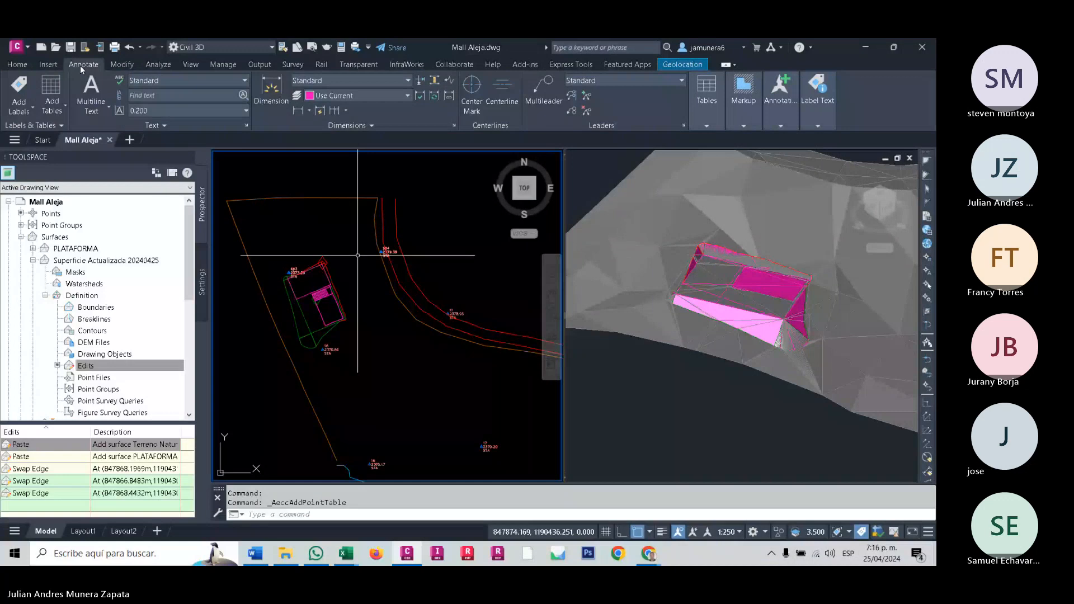
click(51, 99)
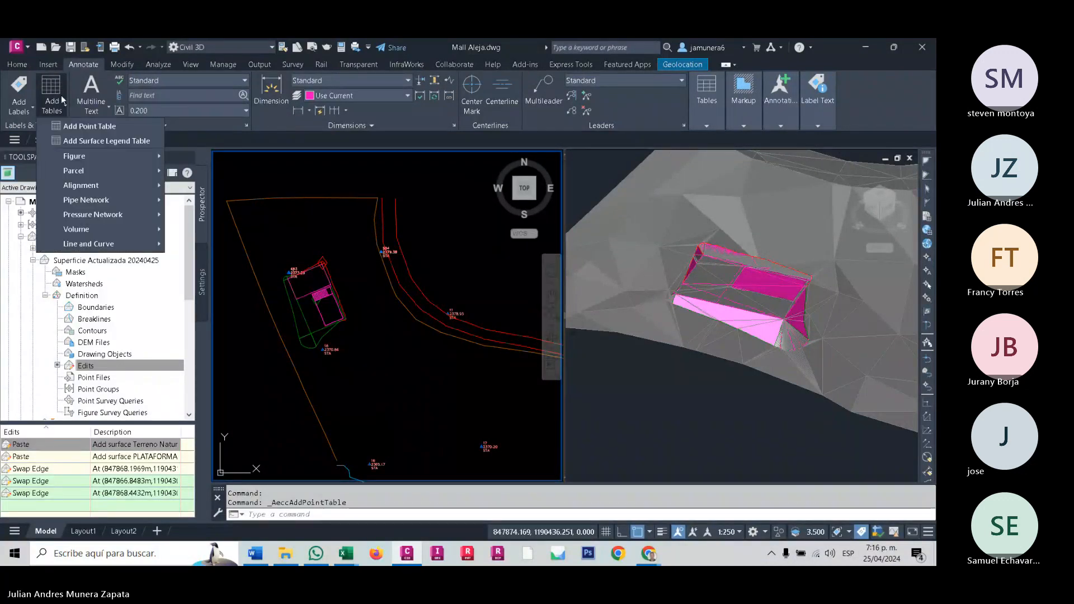
click(97, 141)
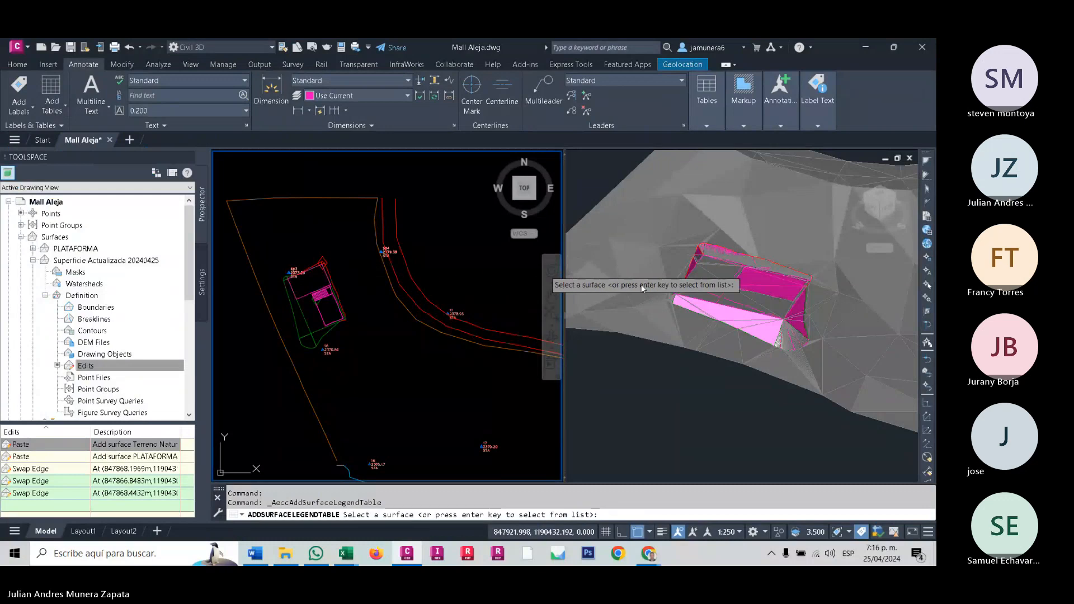
click(396, 275)
key(ctrl+z)
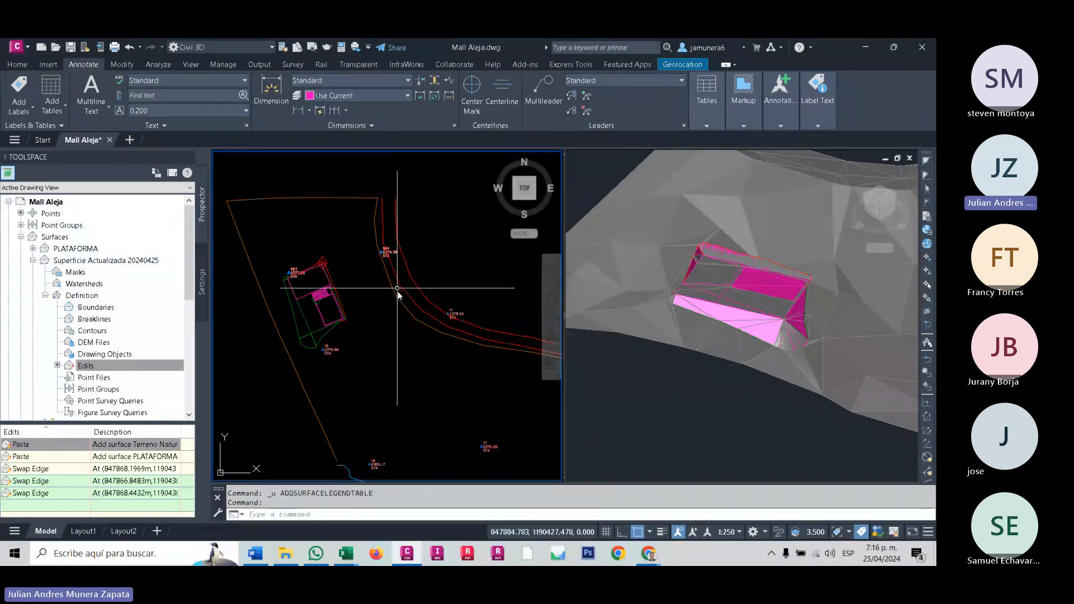
- Add a dynamic Slopes legend table for Superficie Actualizada 20240425 above the existing tables in plan view
scroll(341, 301, down, 5)
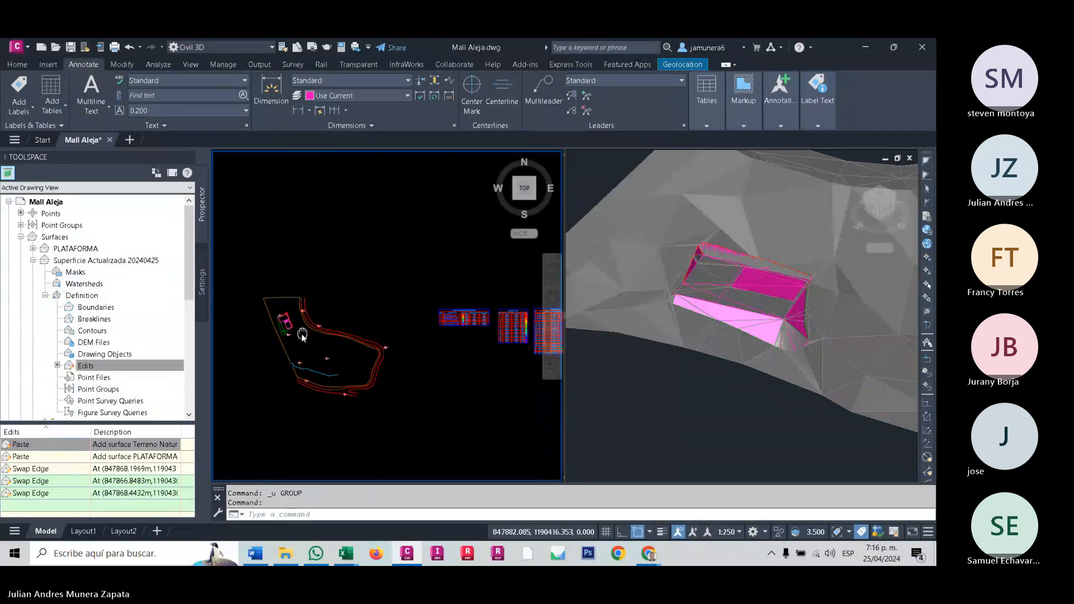
middle_drag(415, 337, 385, 393)
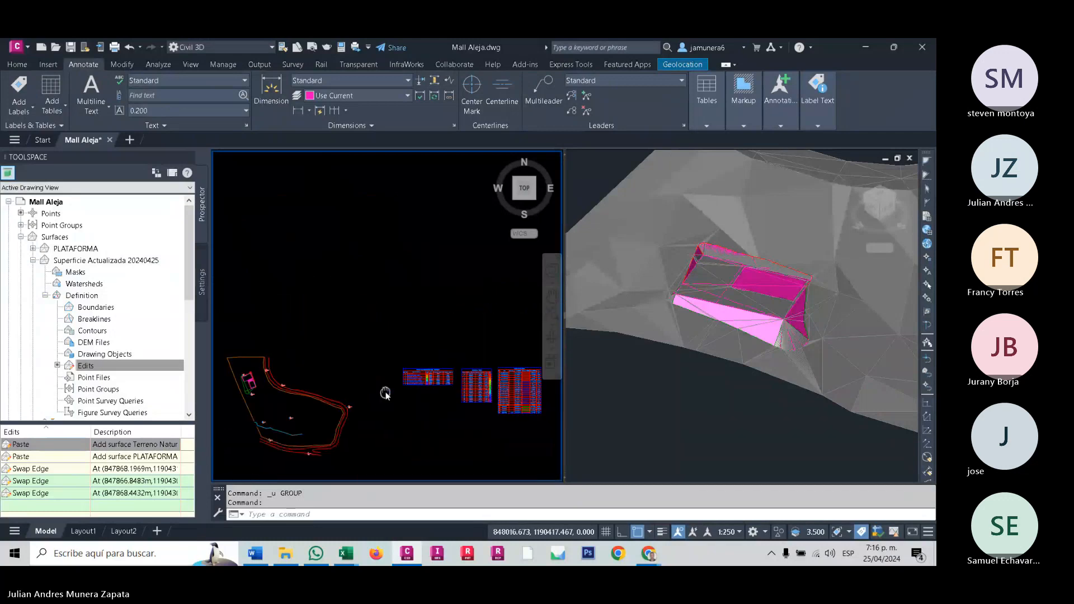
click(55, 90)
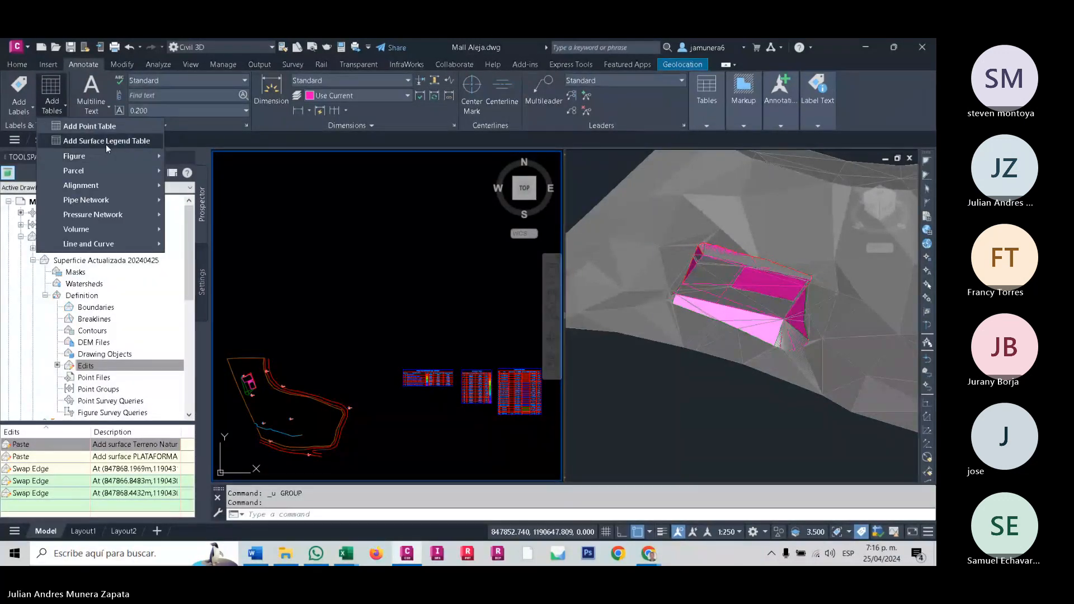
mouse_move(136, 161)
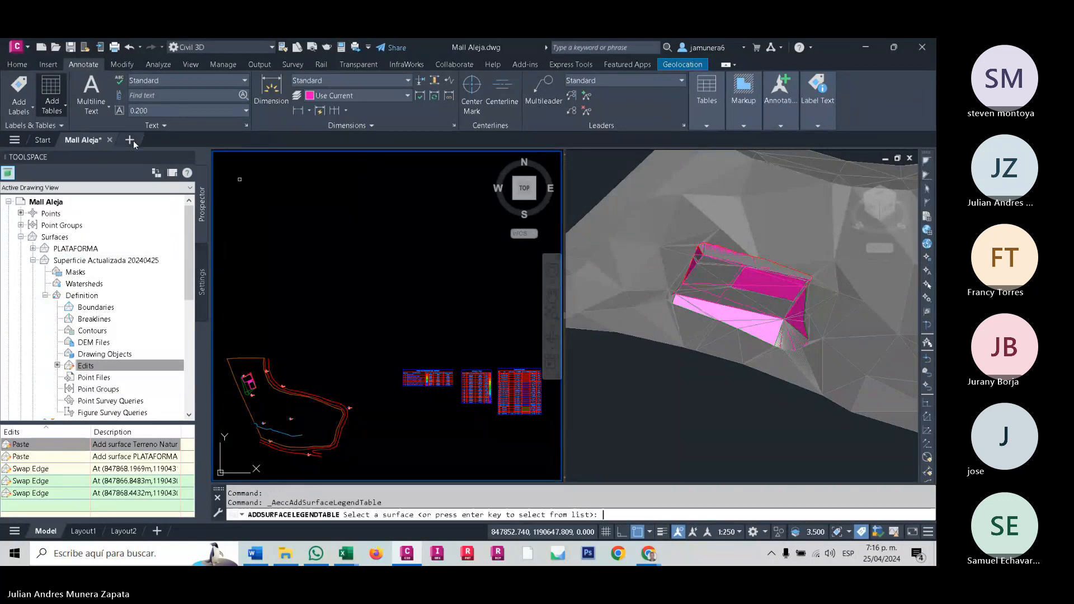
click(133, 140)
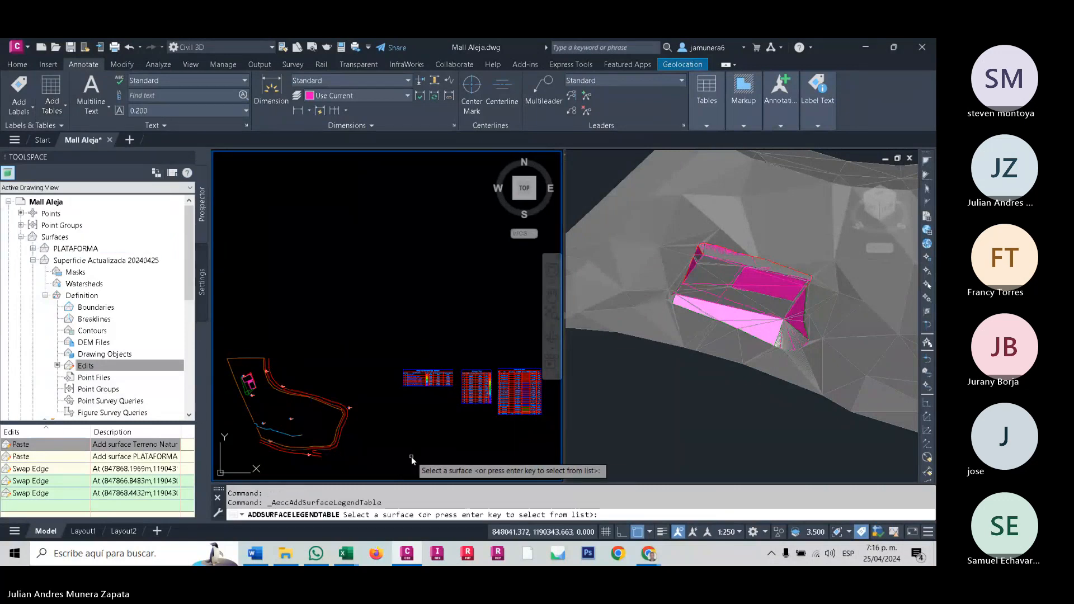
key(Return)
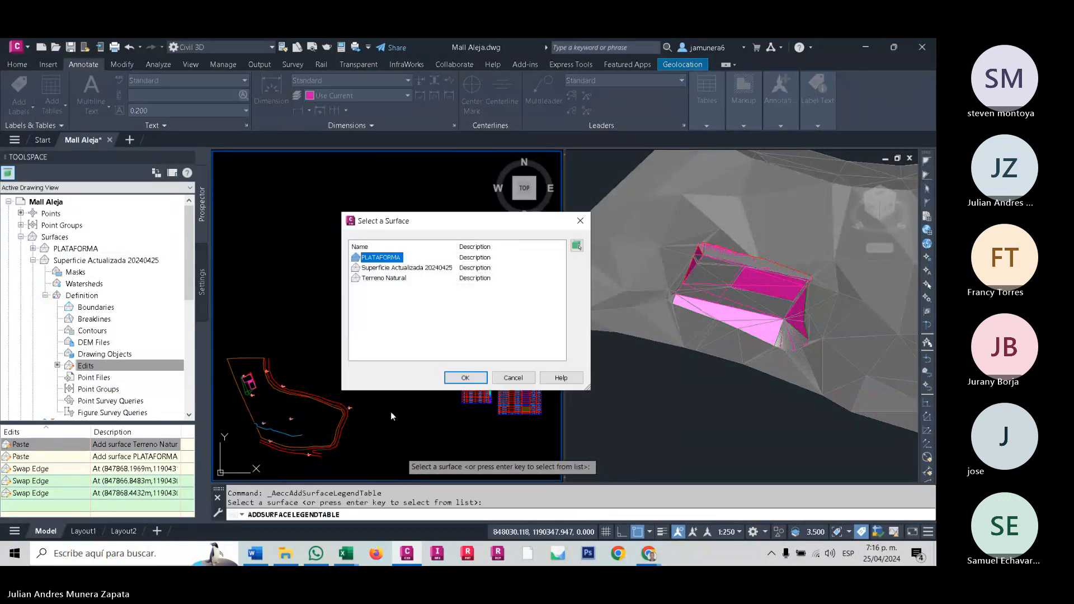
click(398, 267)
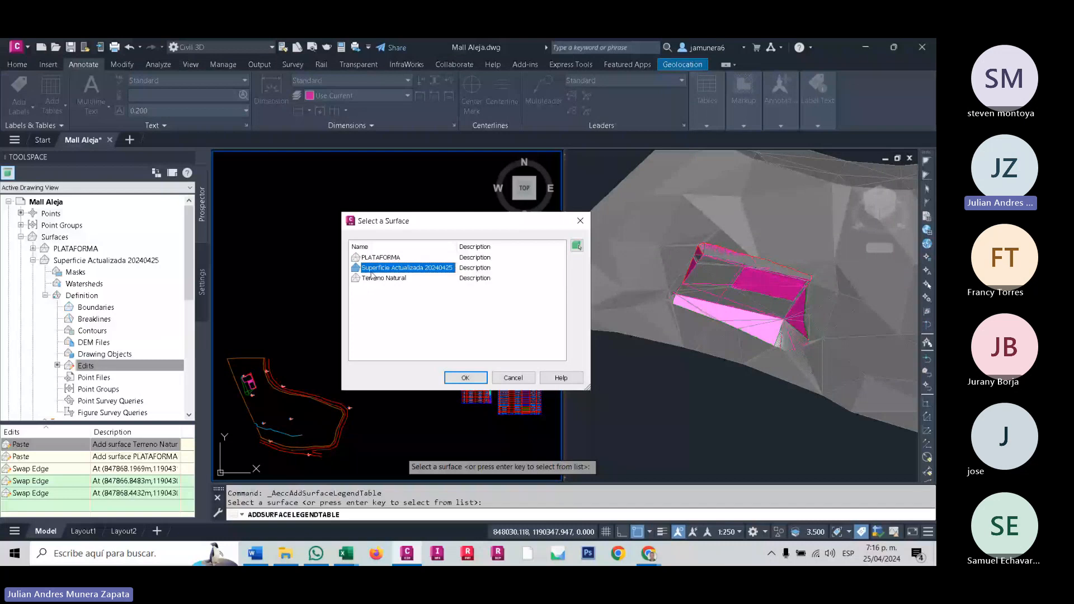
click(464, 378)
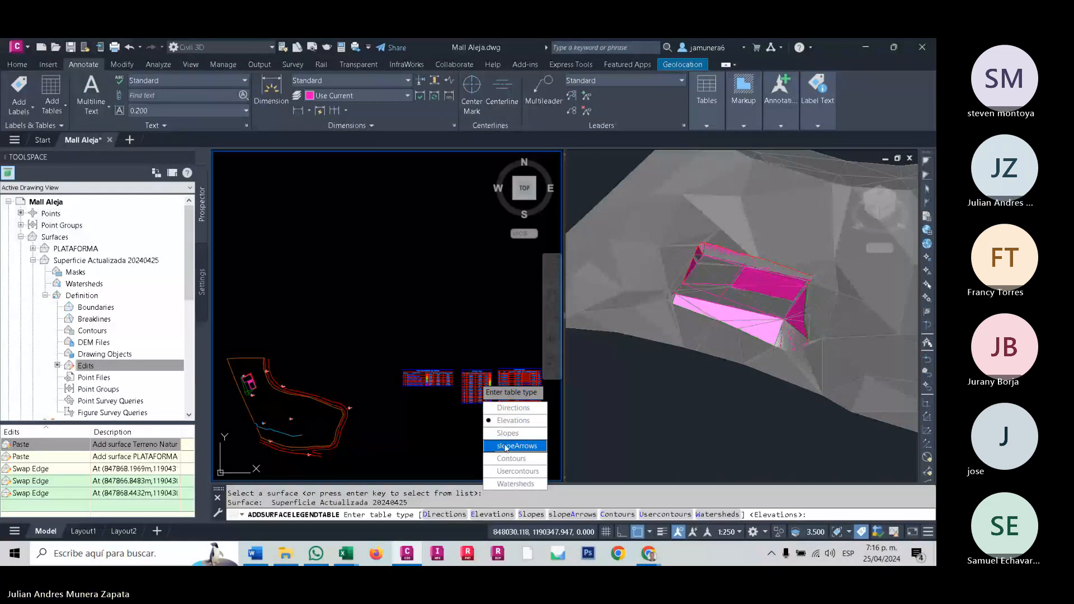
click(505, 434)
click(508, 407)
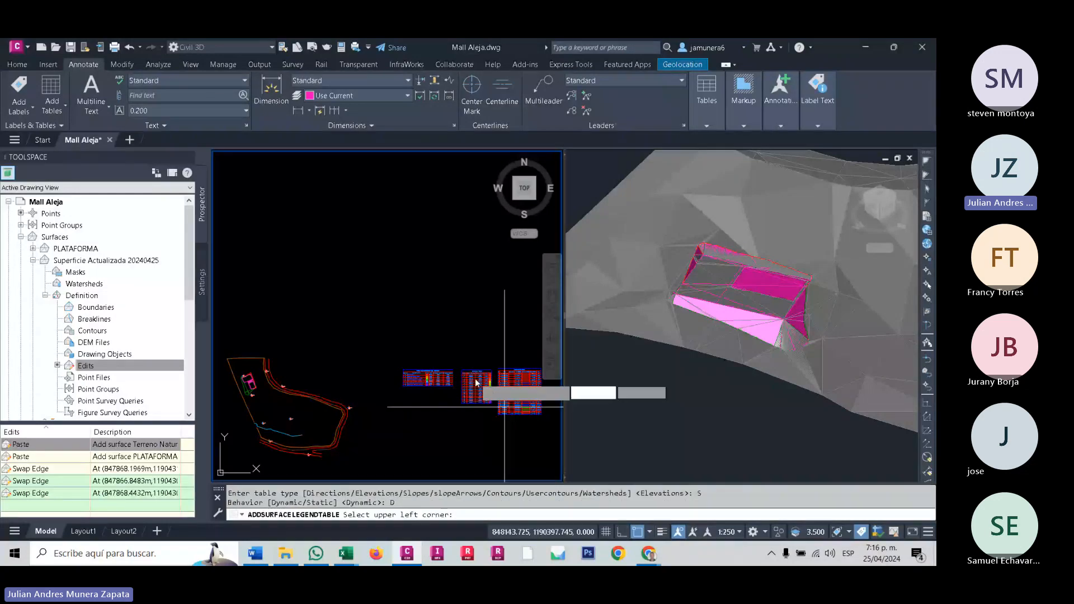
scroll(424, 271, up, 5)
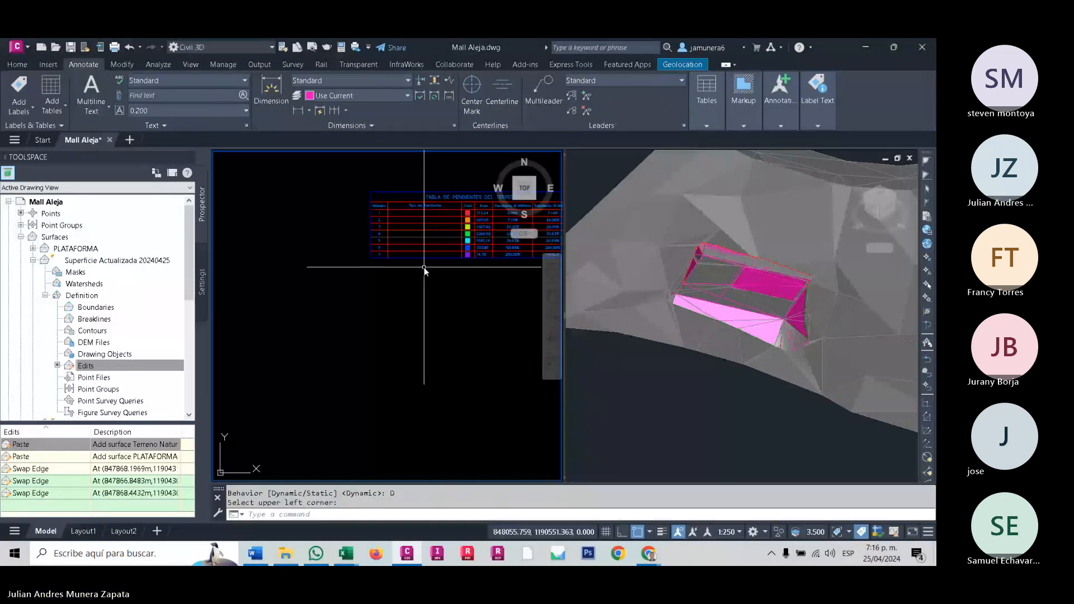
- Copy the "A nivel o Plano" slope type text from the existing slope table below the new one
scroll(390, 305, down, 2)
scroll(390, 305, down, 3)
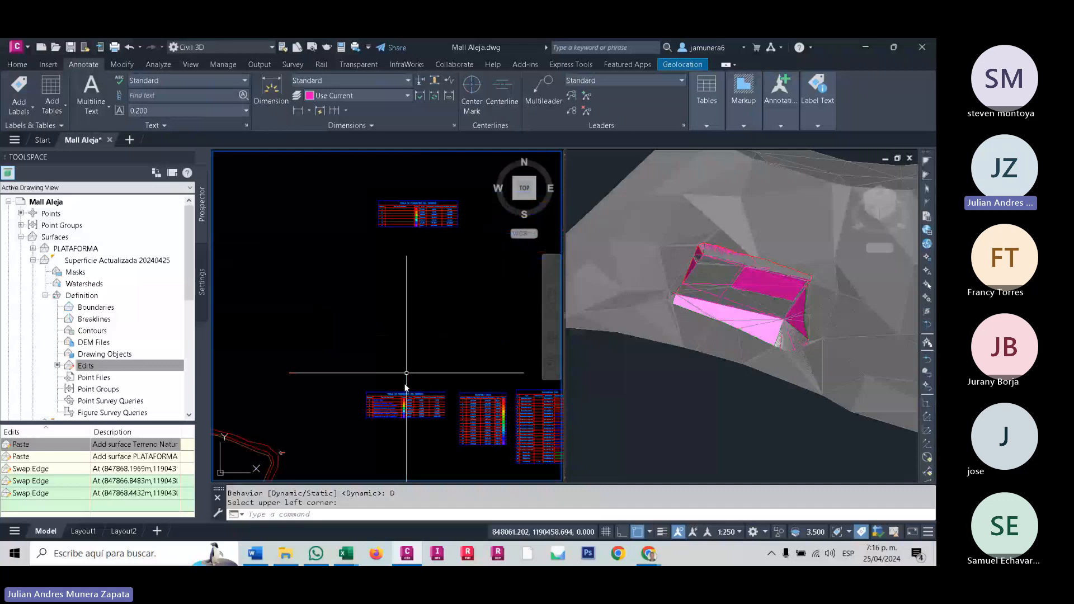
scroll(409, 438, up, 3)
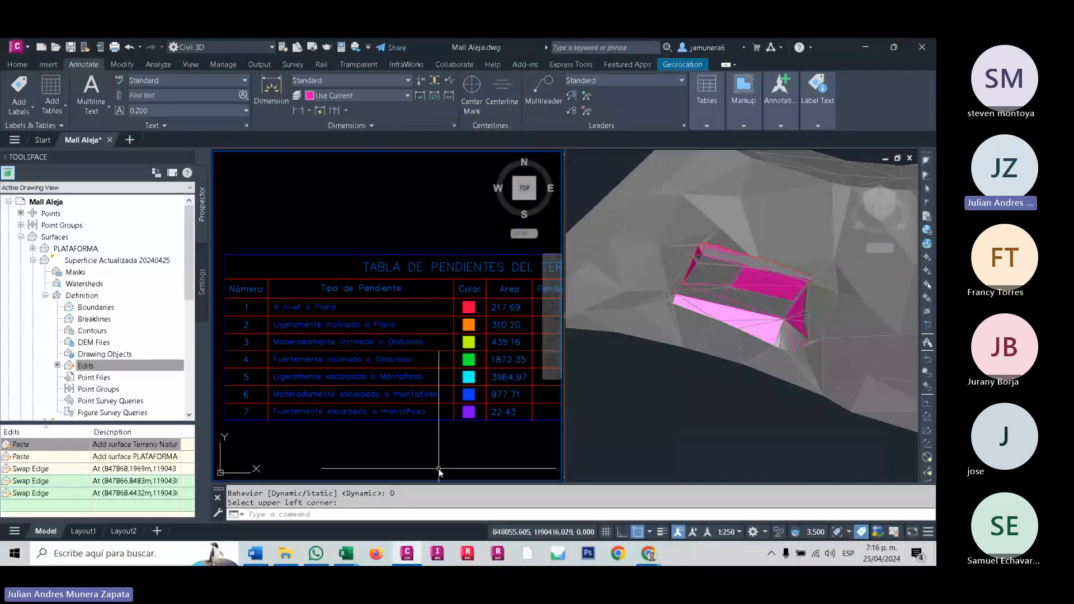
scroll(277, 304, up, 4)
click(289, 307)
key(ctrl+c)
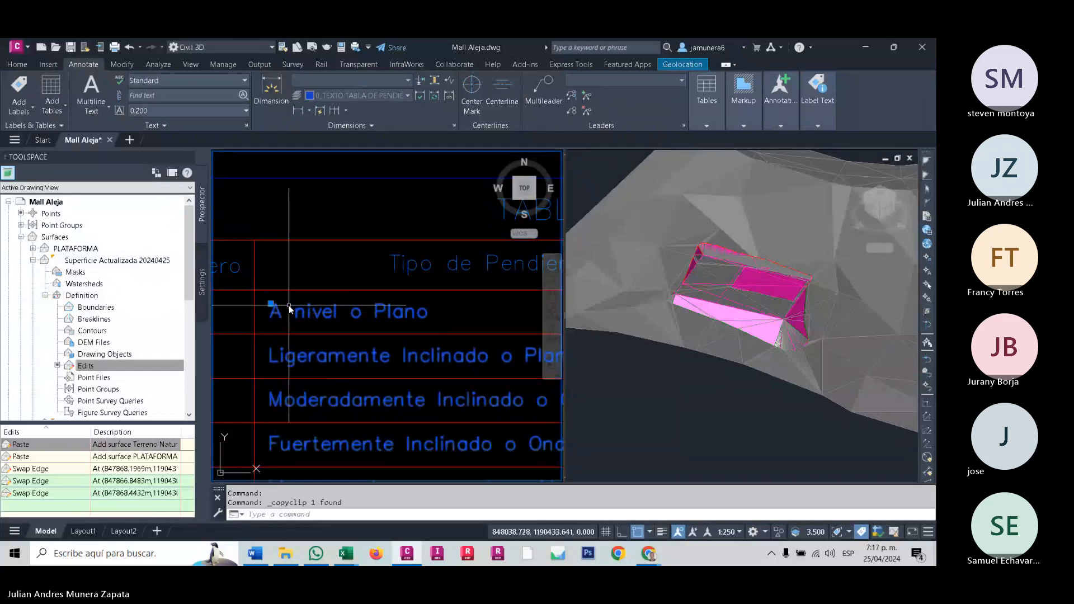
- Paste the copied slope type descriptions into the Tipo de Pendiente column of the new slope table, aligned with rows 1 to 7
key(ctrl+v)
scroll(290, 305, down, 4)
middle_drag(301, 235, 285, 468)
scroll(285, 468, down, 6)
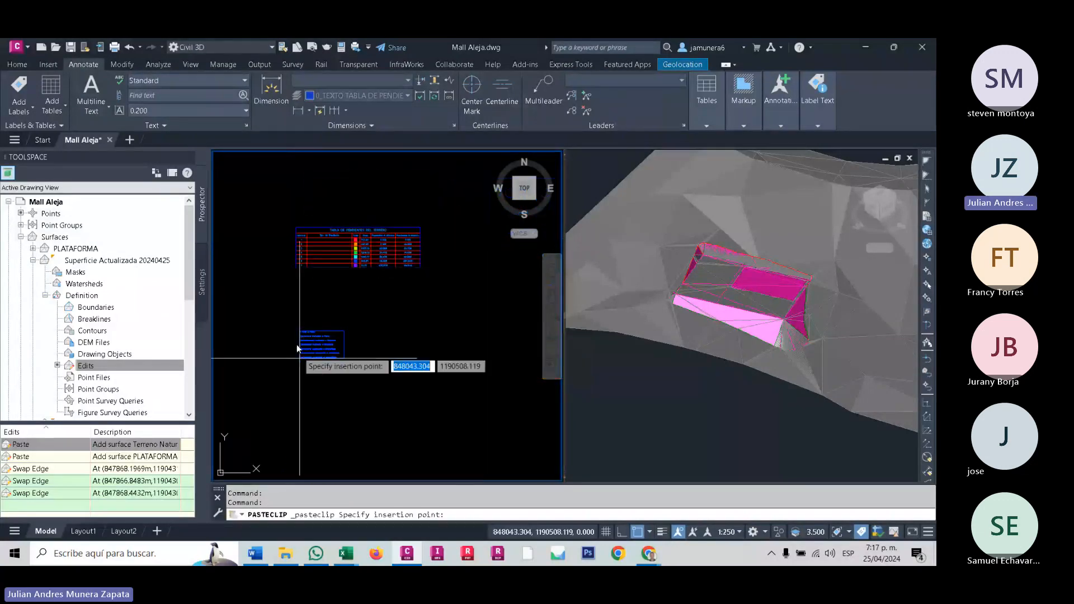
scroll(313, 280, up, 4)
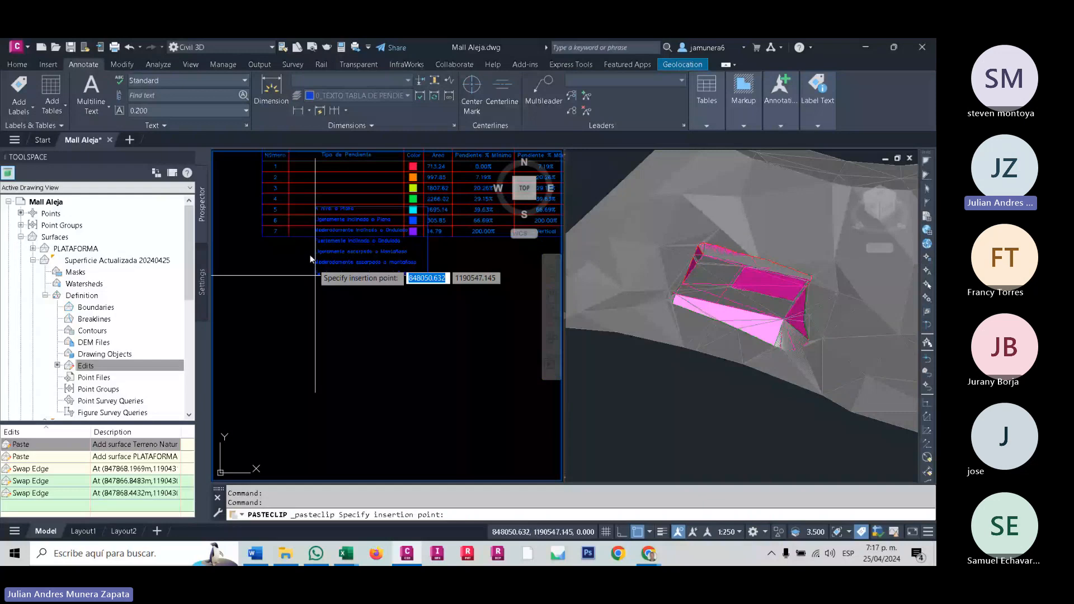
scroll(310, 259, up, 4)
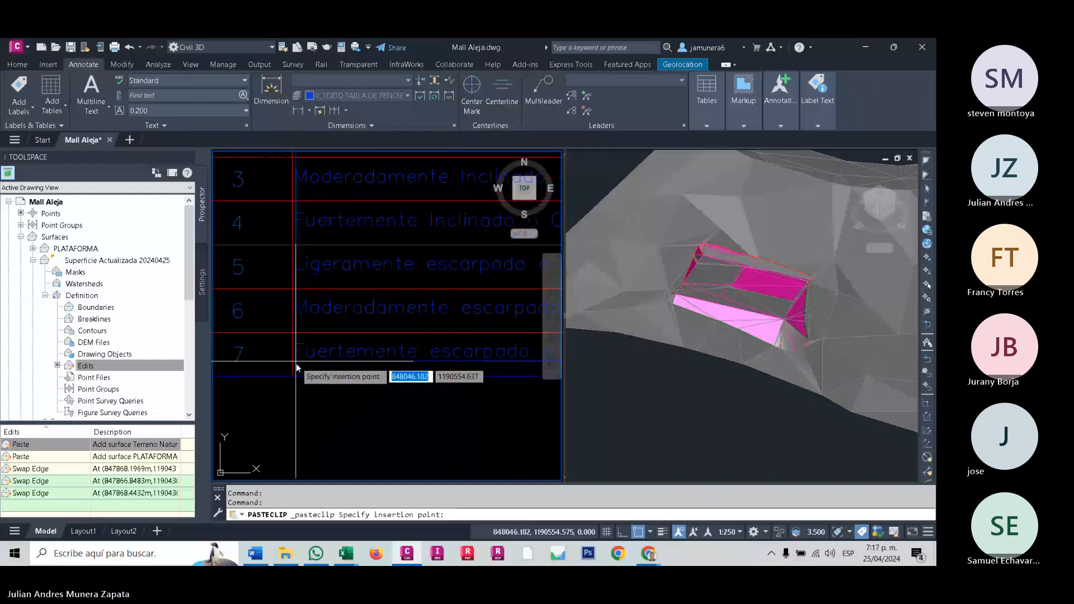
click(301, 374)
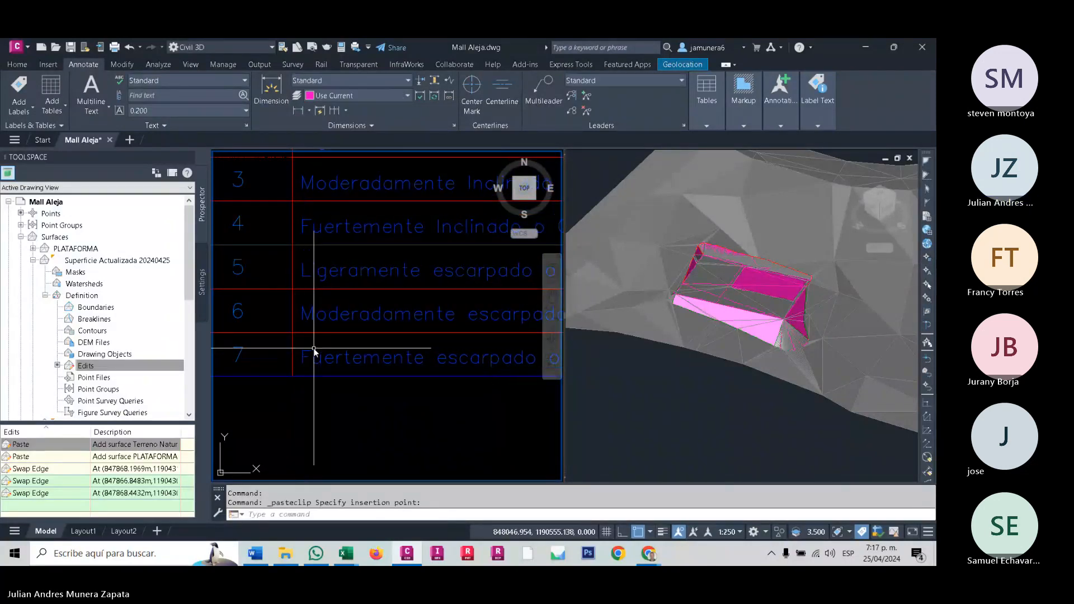
- Check the alignment of the slope type texts in the Tabla de Pendientes del Terreno and review the whole table
middle_drag(345, 255, 324, 374)
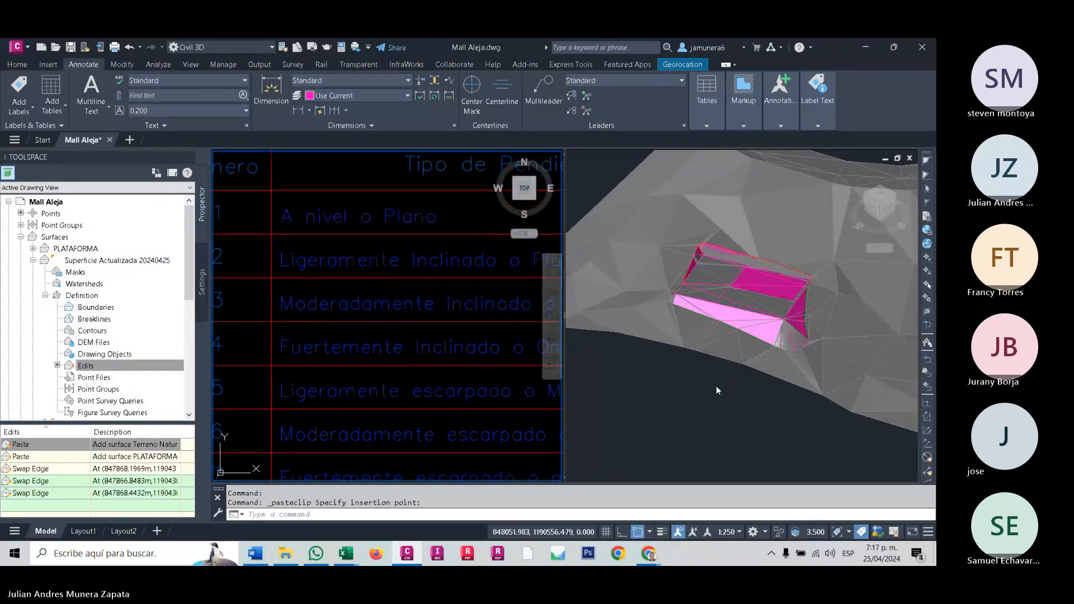
scroll(457, 297, down, 5)
scroll(287, 316, up, 1)
middle_drag(289, 319, 299, 328)
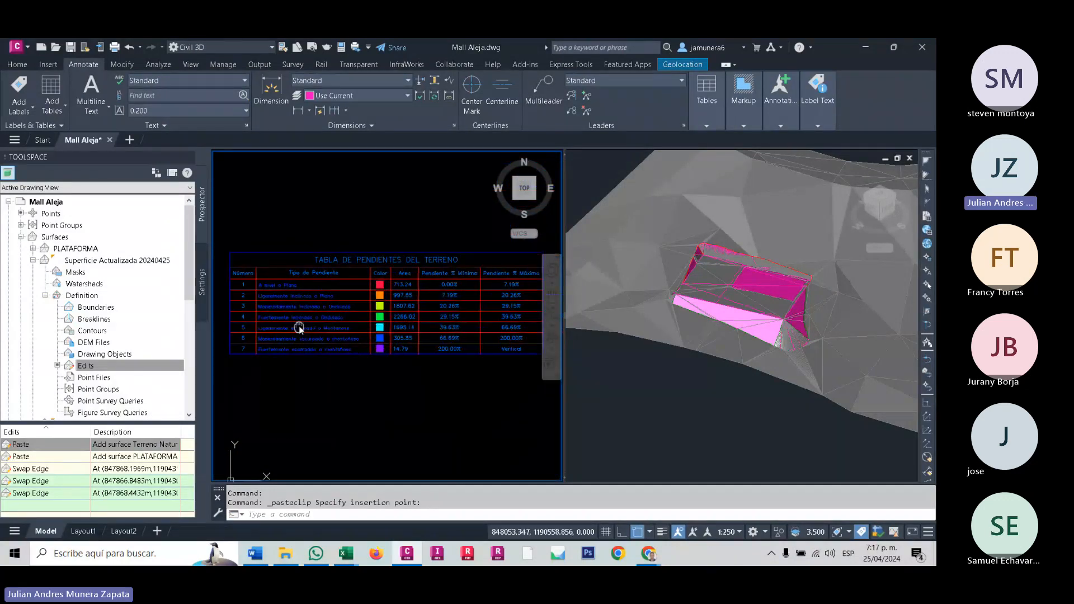
scroll(385, 324, up, 3)
scroll(394, 335, down, 6)
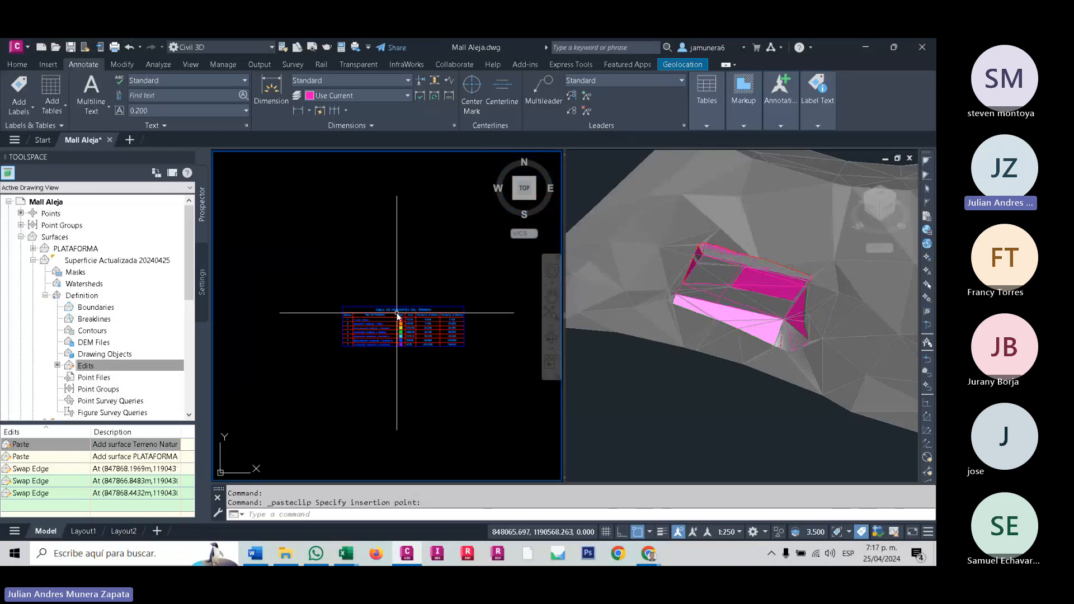
scroll(398, 316, up, 4)
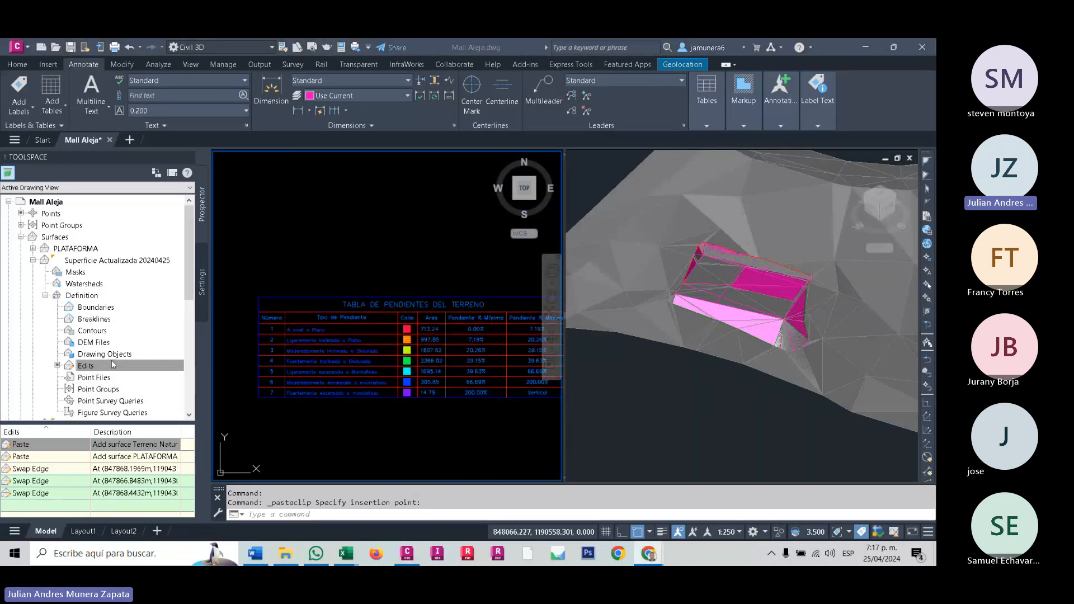
- Turn on the Triangles and Border components for plan view in the Slope Banding (2D) style of Superficie Actualizada 20240425
click(289, 416)
middle_drag(288, 416, 604, 336)
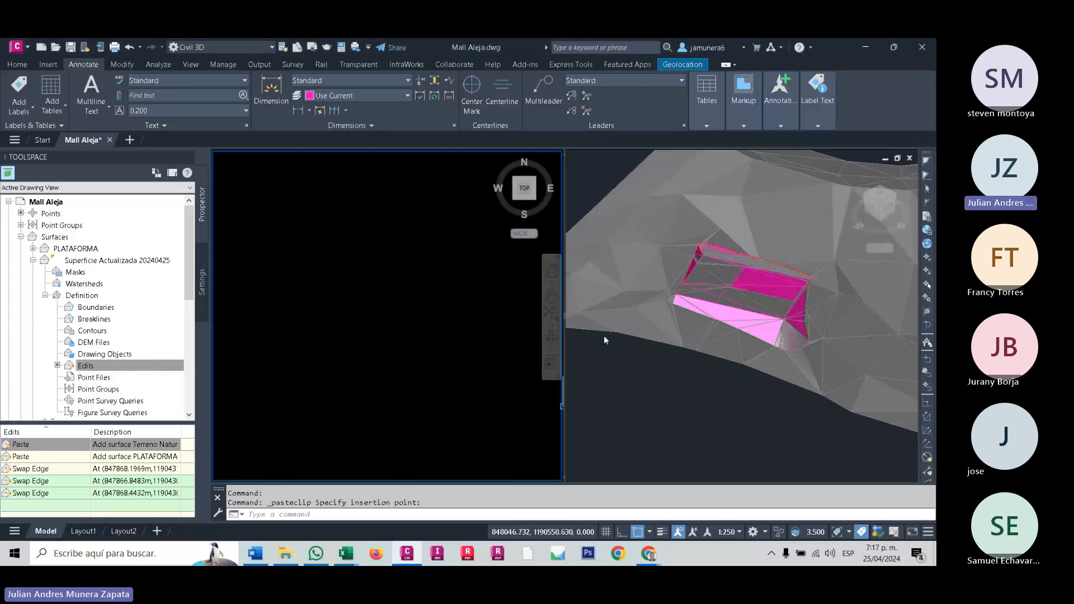
scroll(343, 375, down, 8)
scroll(355, 384, up, 7)
middle_drag(362, 391, 336, 362)
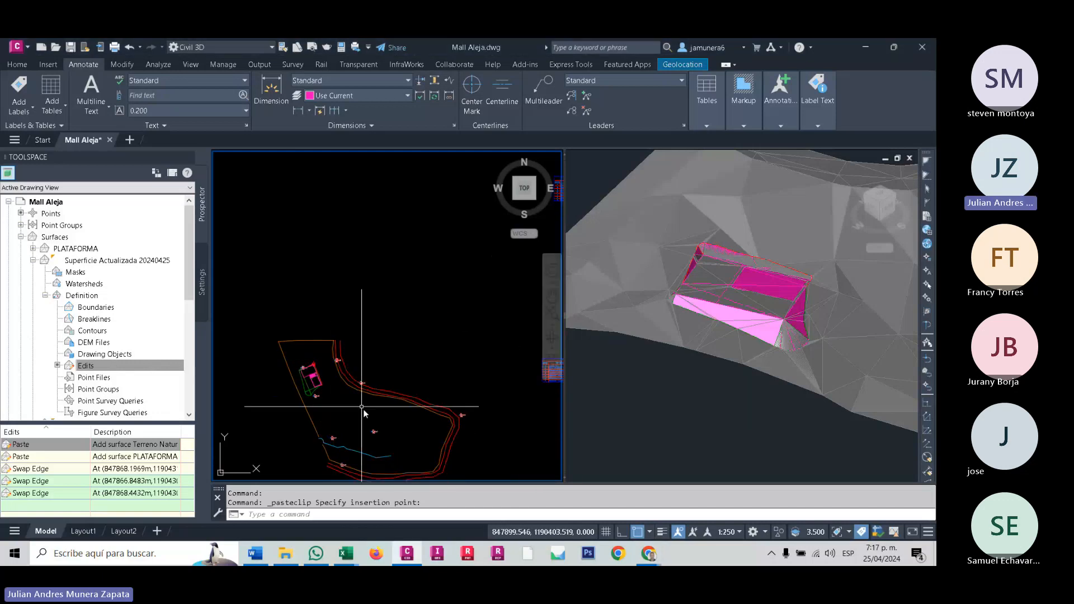
scroll(324, 398, up, 4)
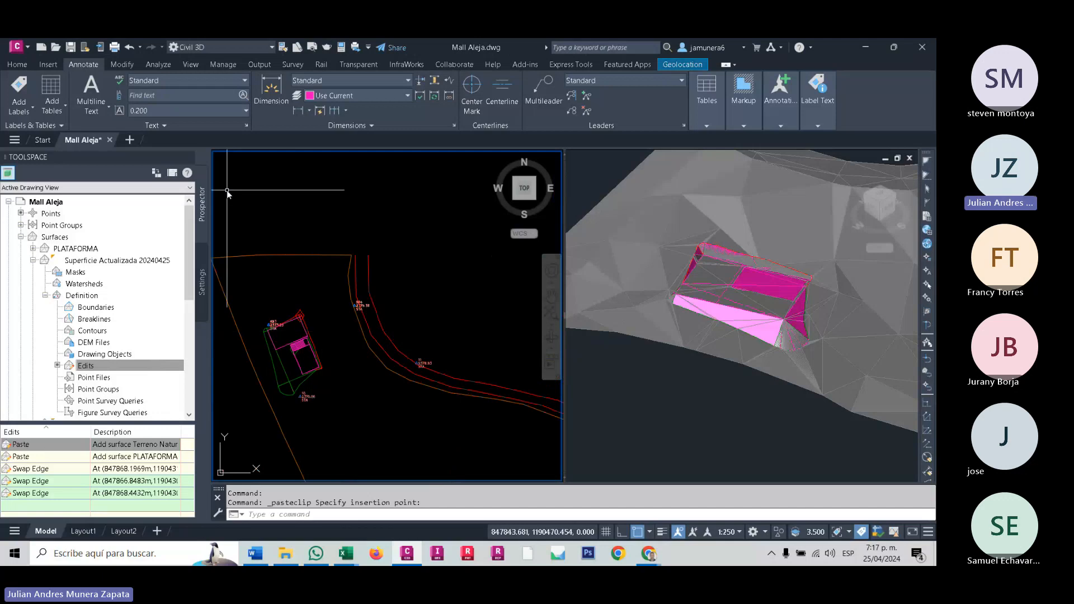
click(94, 261)
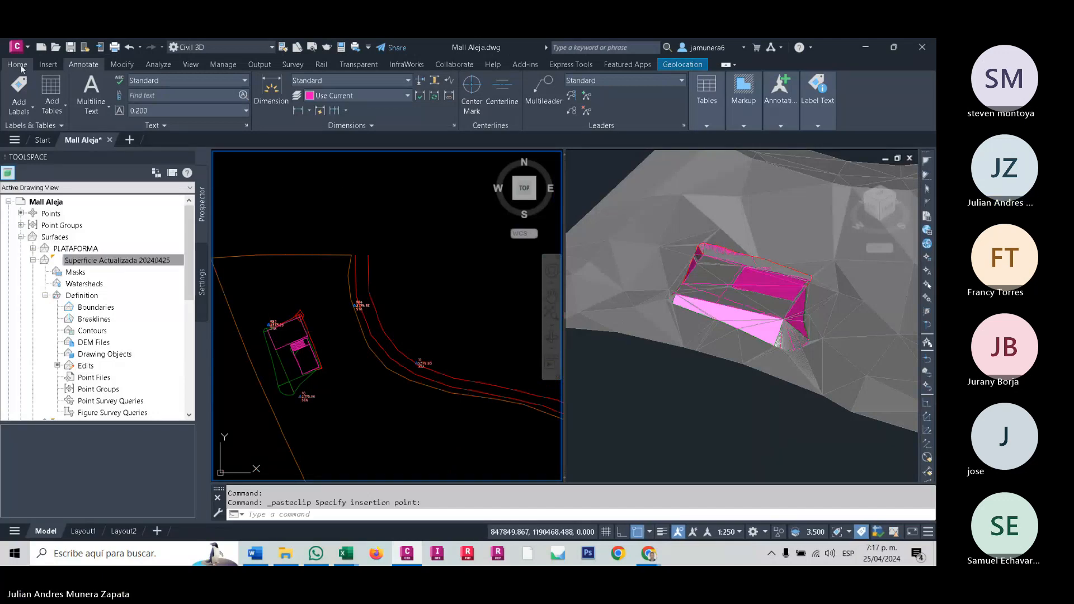
right_click(160, 264)
right_click(162, 259)
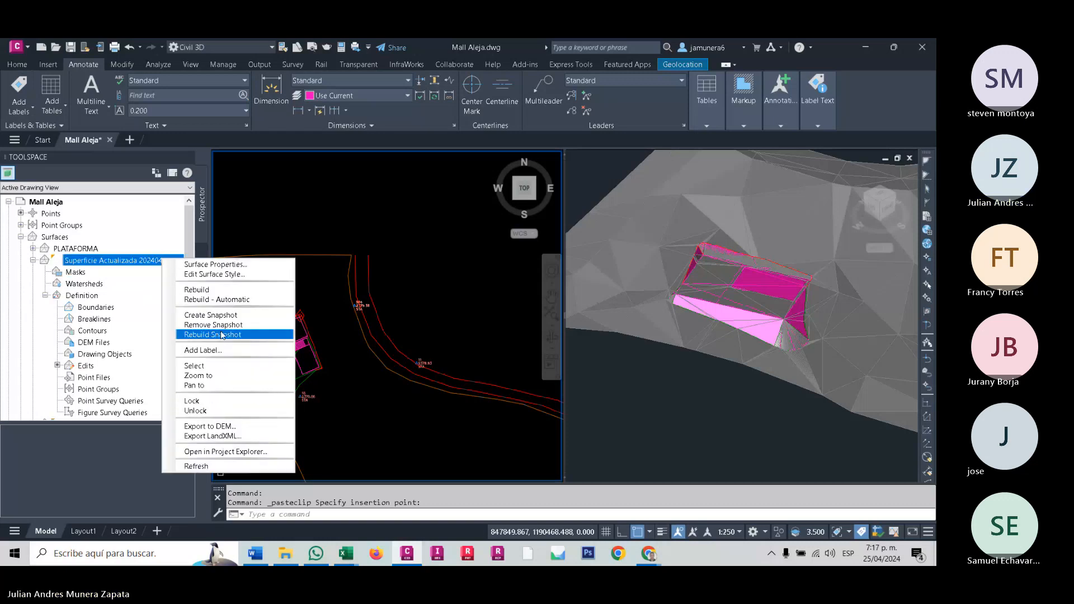
click(230, 274)
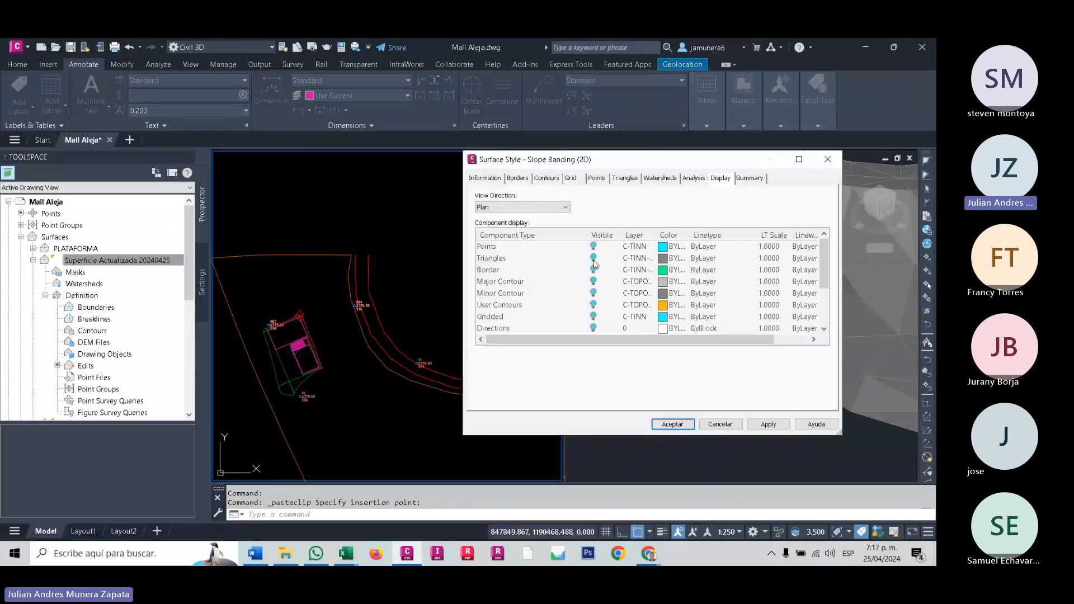
click(593, 259)
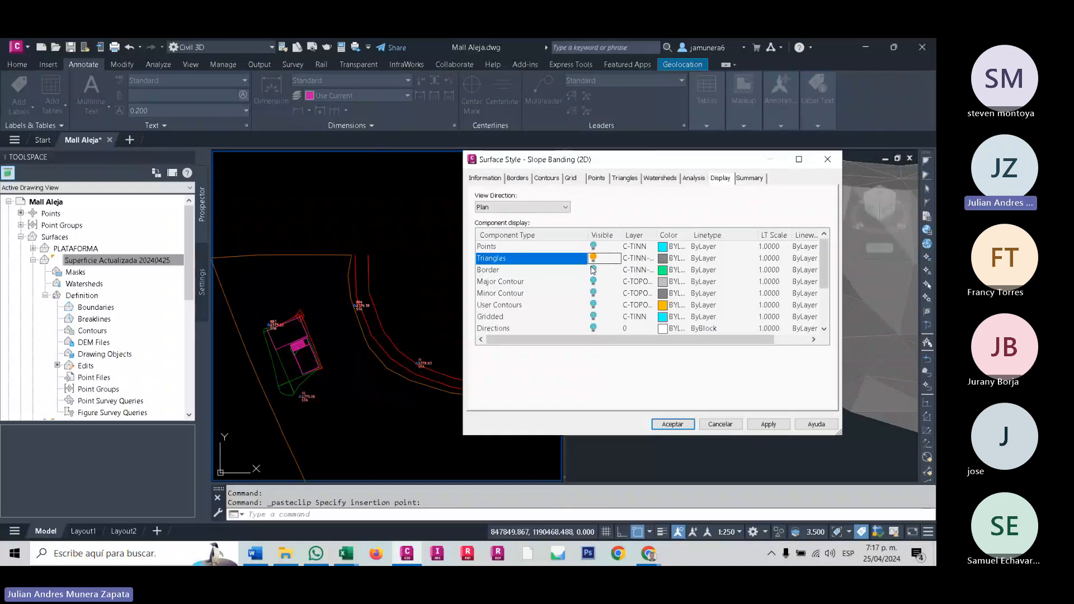
click(593, 270)
click(672, 425)
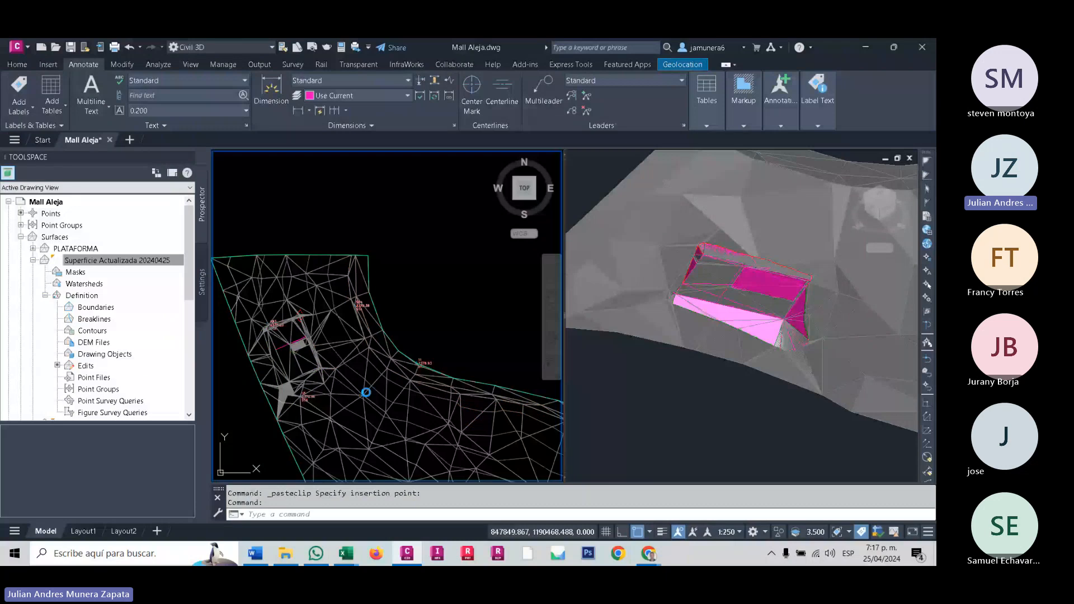
- Set the analysis type to Watersheds in the surface properties of Superficie Actualizada 20240425
scroll(306, 307, up, 6)
click(407, 358)
click(384, 337)
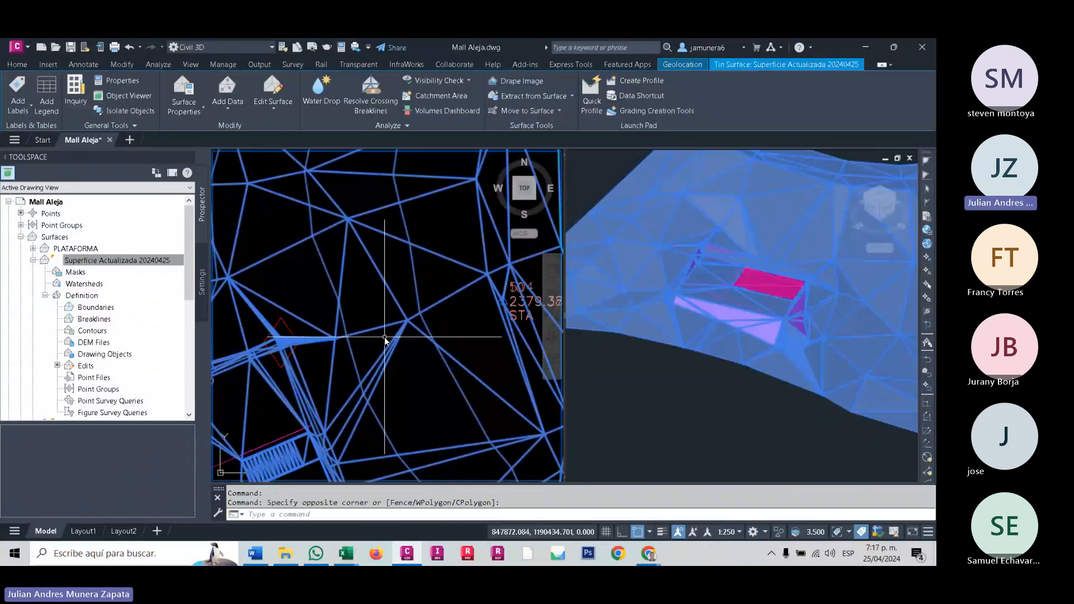
key(Escape)
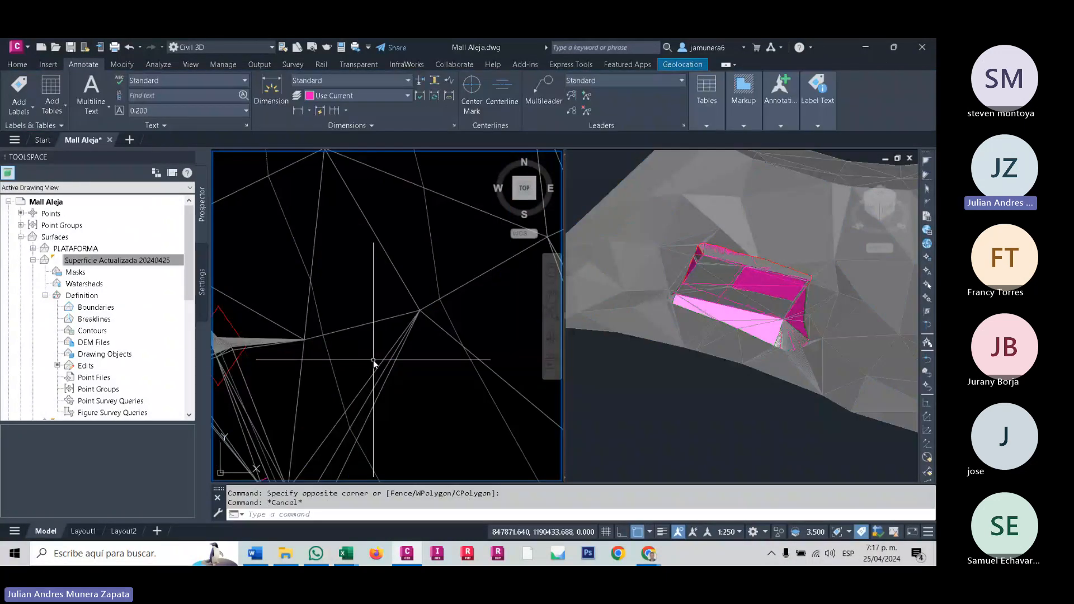
click(382, 363)
right_click(383, 363)
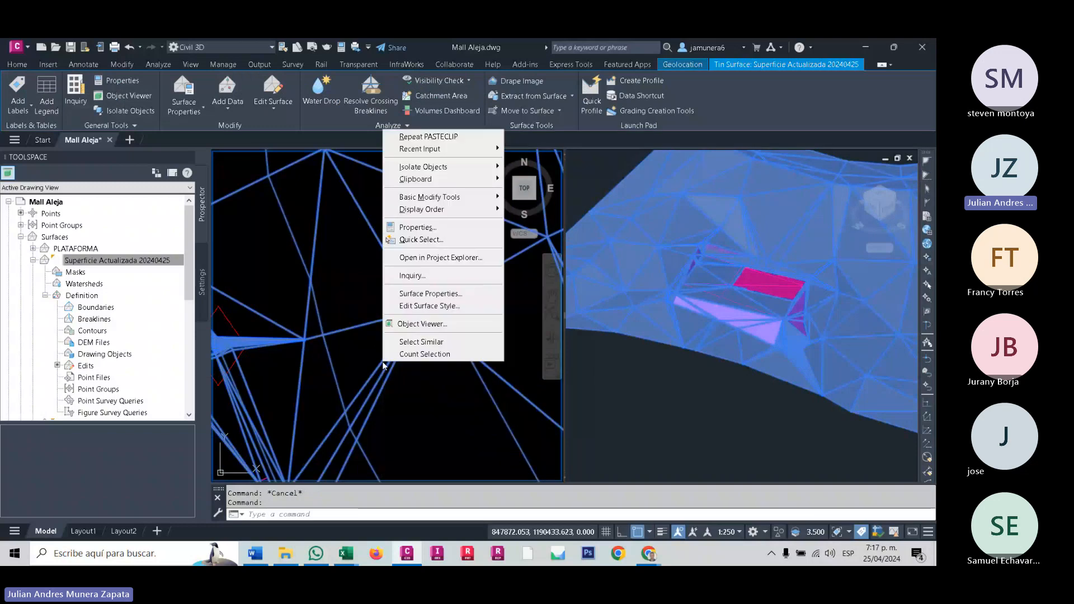
click(441, 294)
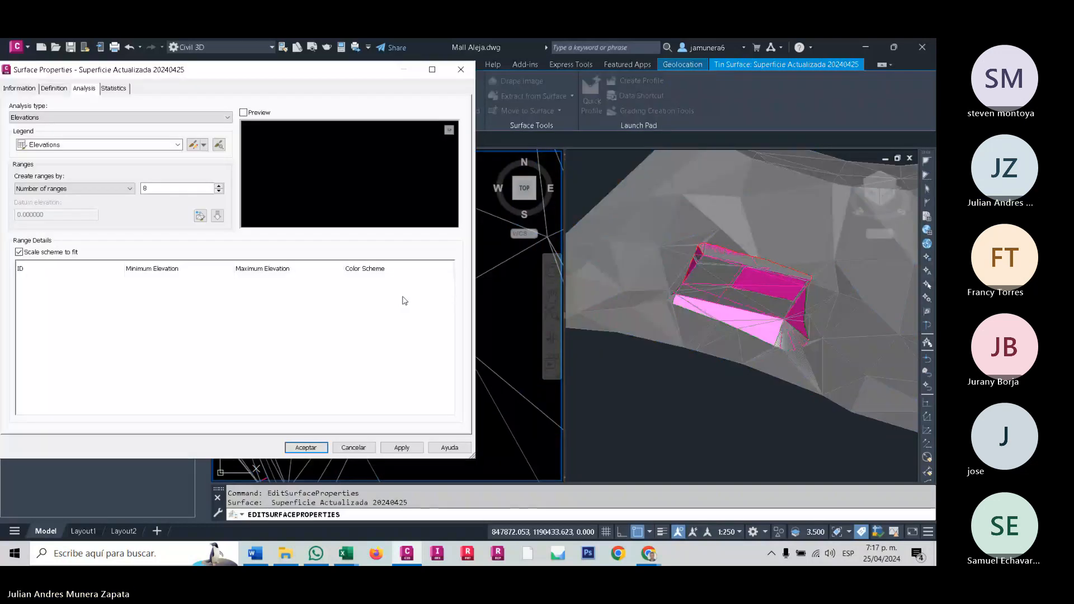
click(34, 117)
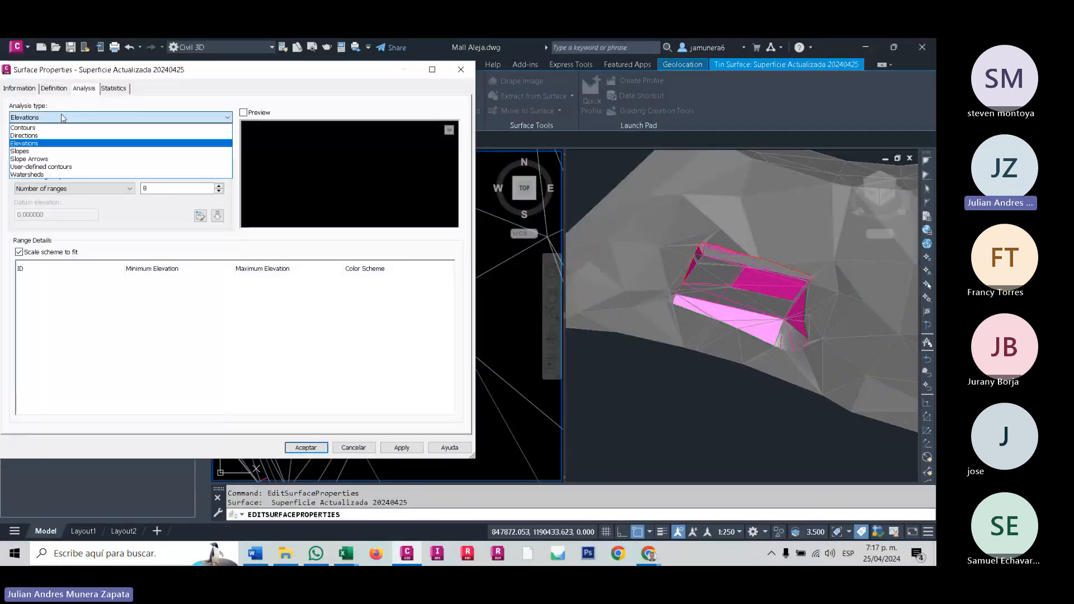
click(35, 174)
- Generate the watersheds with a minimum average depth of 10 and adjacent boundary watersheds merged, and apply them to the surface
click(54, 199)
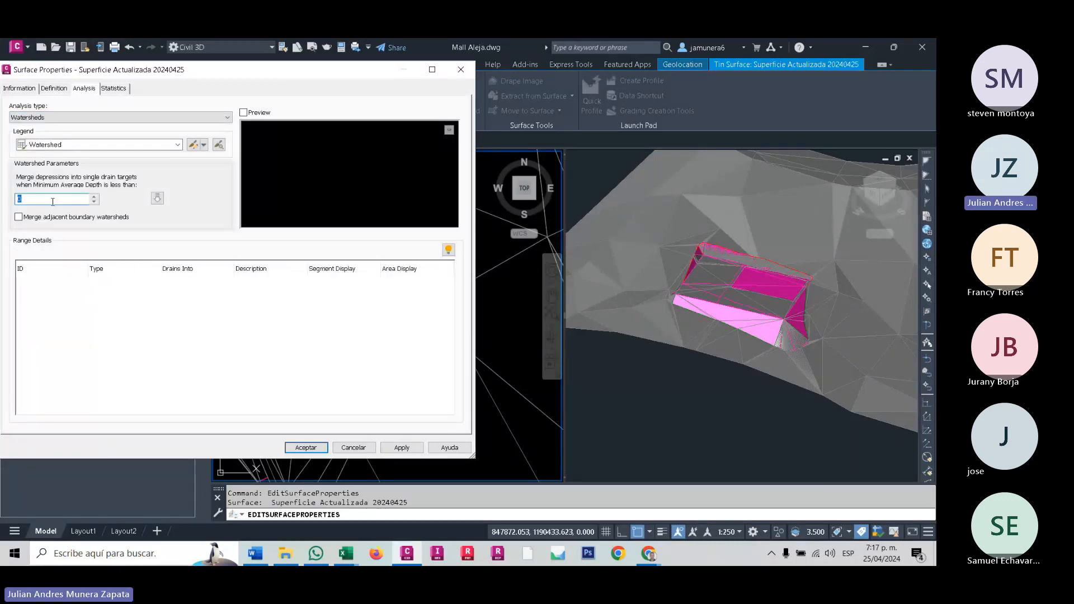
text(10)
click(19, 216)
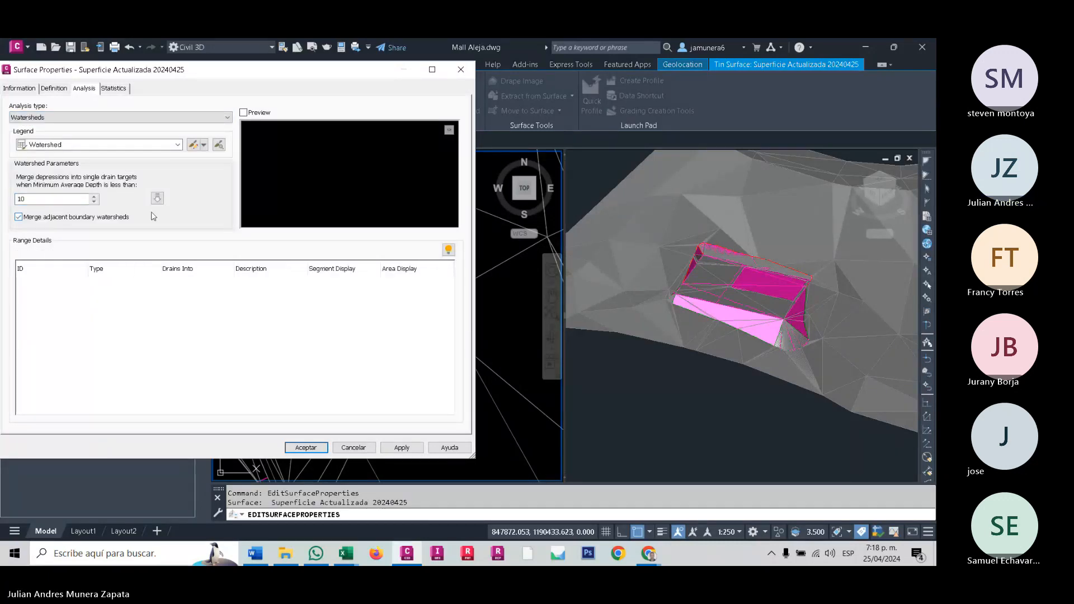
click(157, 198)
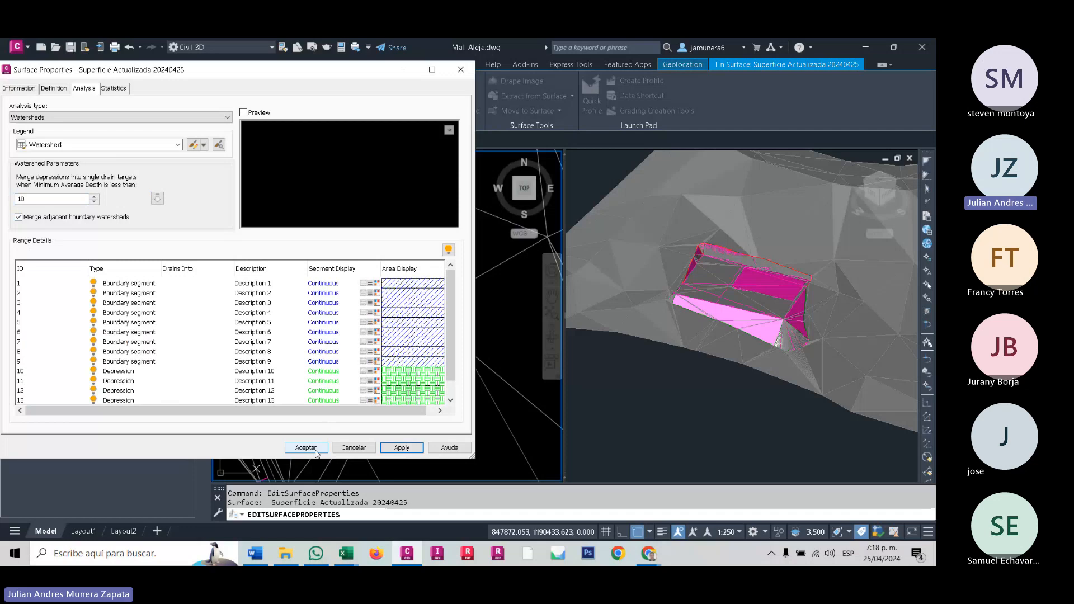
click(30, 89)
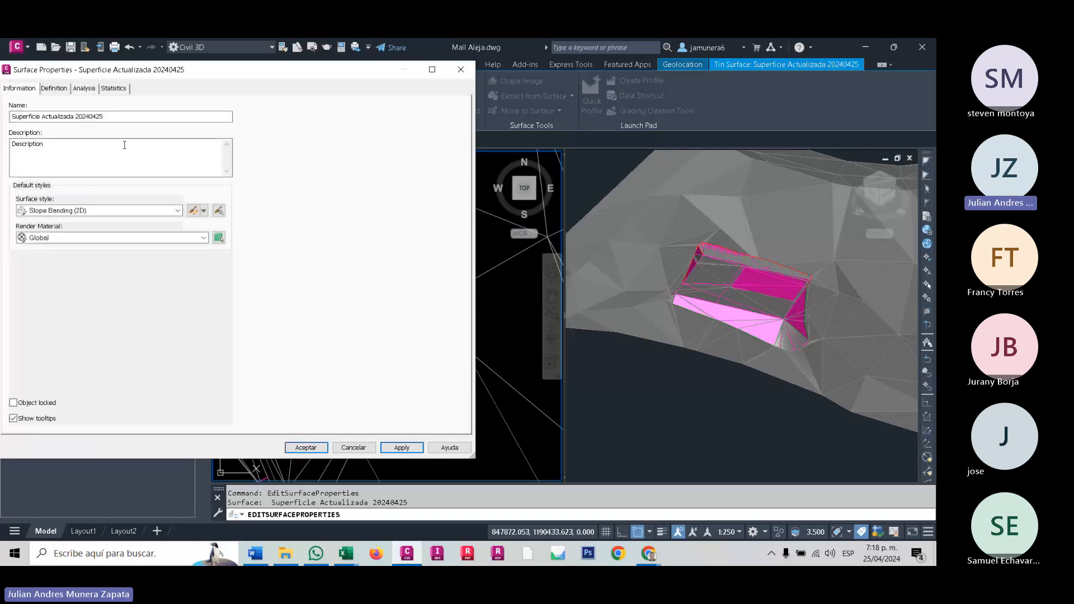
click(84, 88)
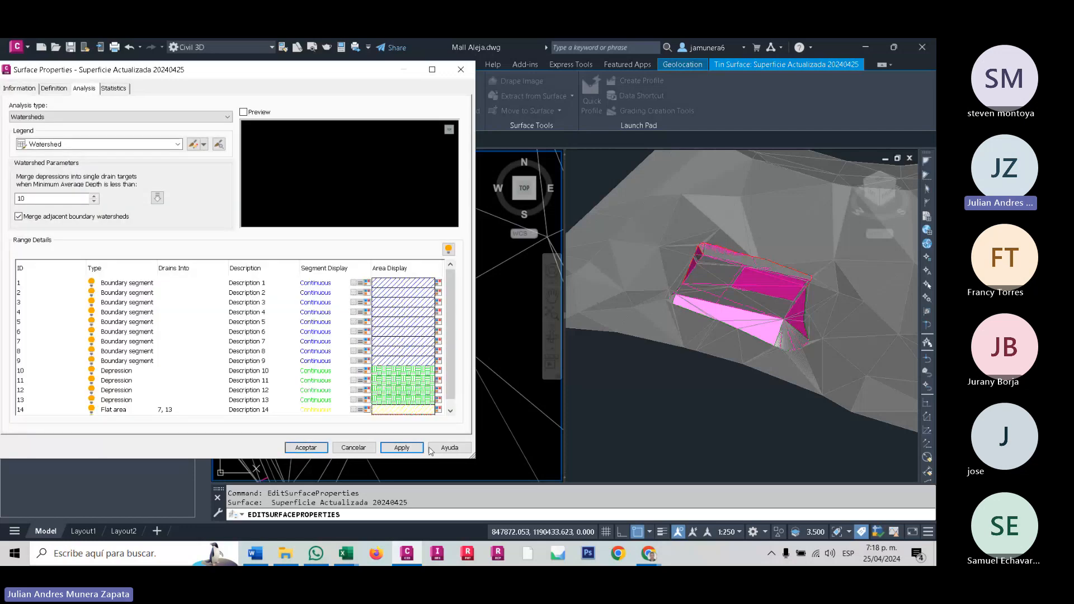
click(306, 448)
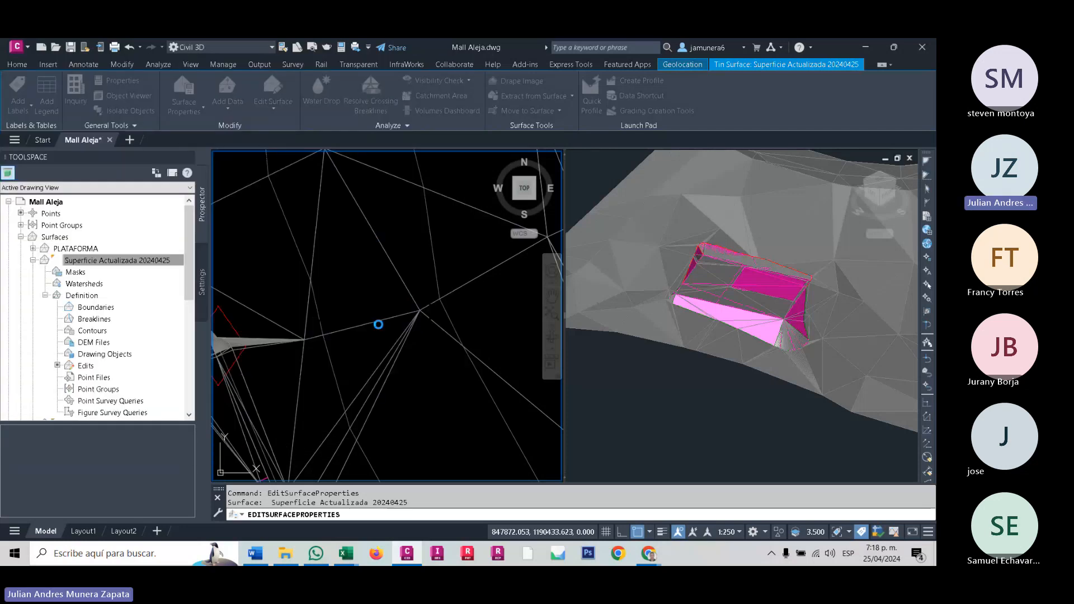
- Turn on the Watersheds component for plan view in the surface's Slope Banding (2D) style
scroll(455, 269, up, 3)
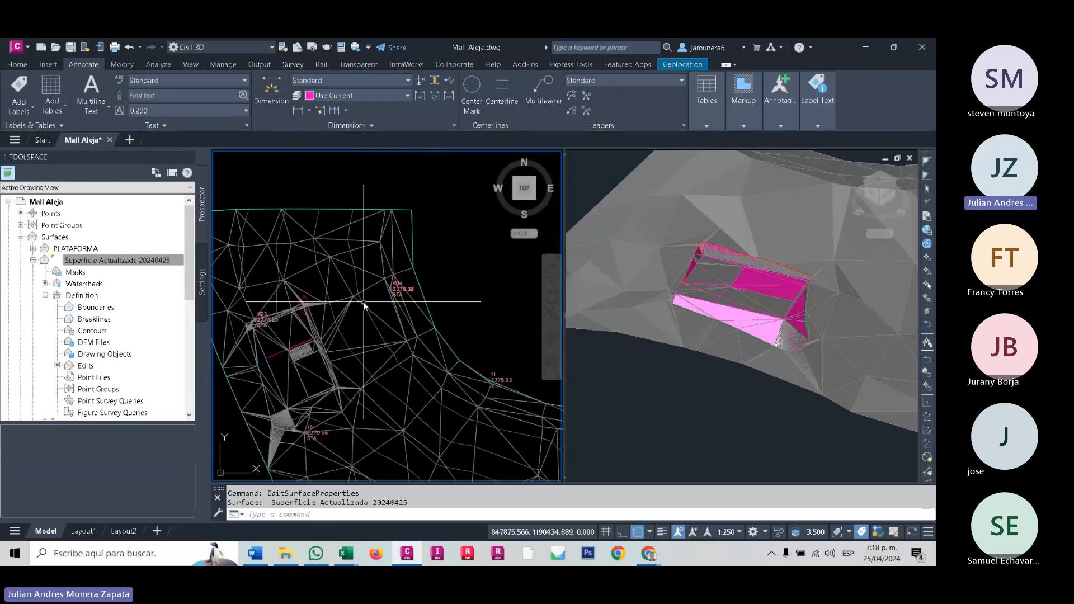
click(351, 273)
right_click(351, 273)
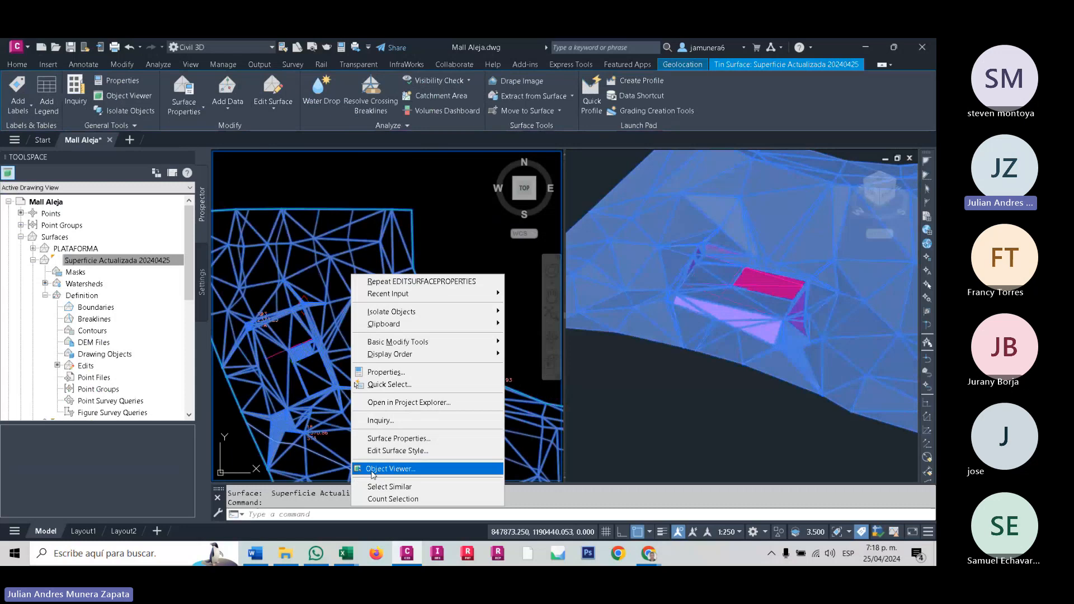
click(417, 451)
scroll(504, 317, down, 3)
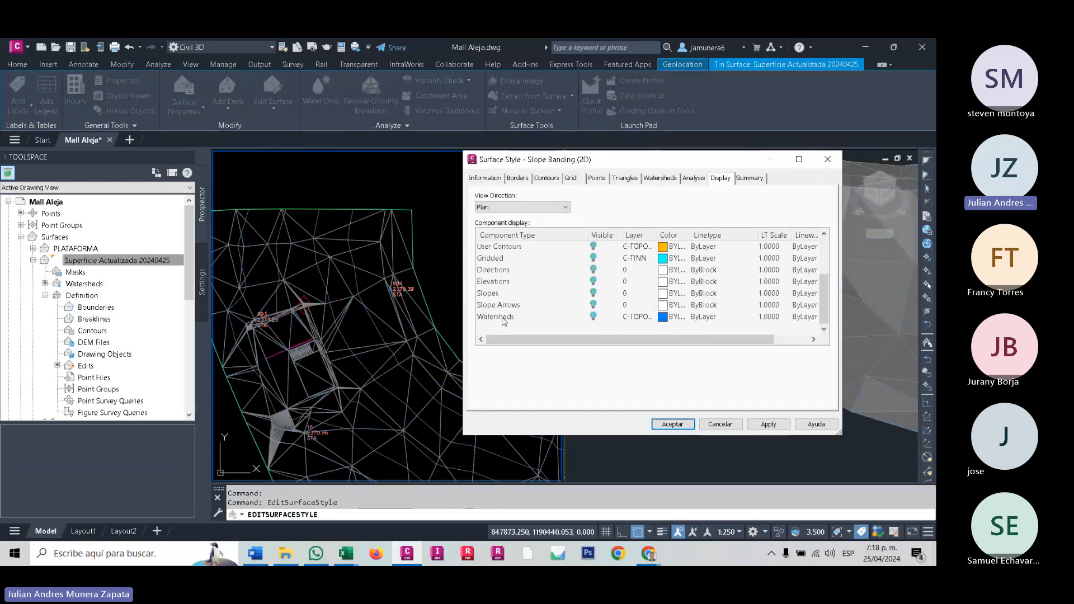
click(505, 317)
click(596, 316)
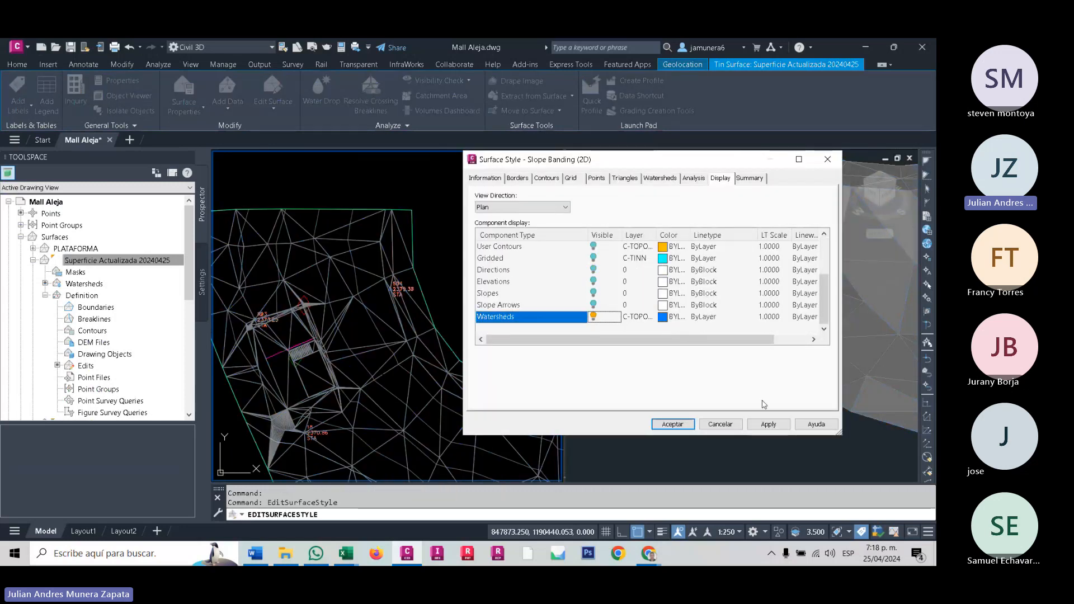
click(768, 424)
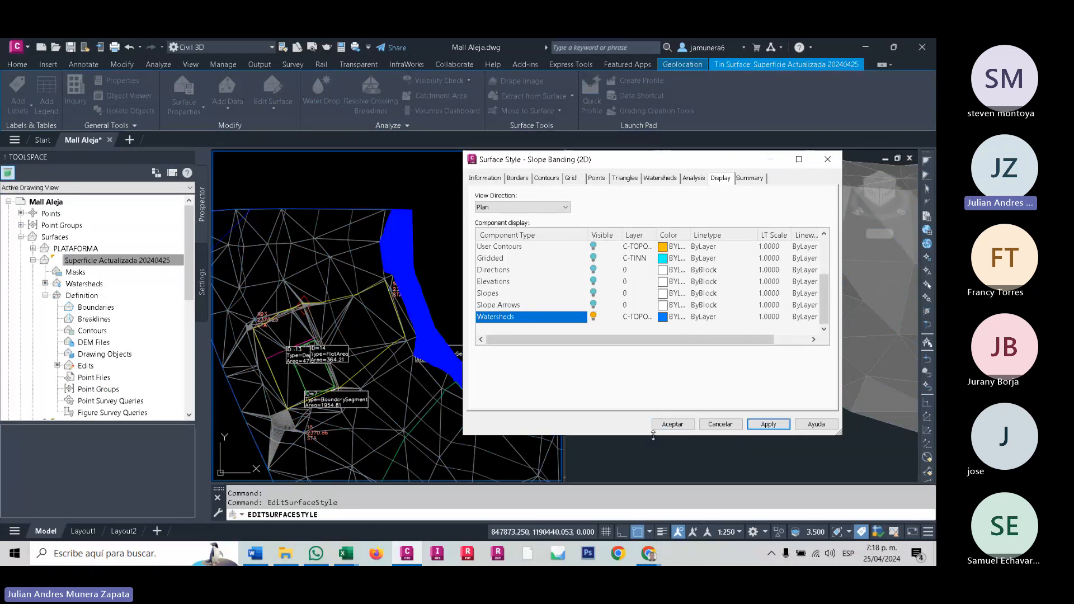
click(669, 425)
- Examine the watershed areas and their labels across the surface in plan view
mouse_move(329, 347)
middle_down()
mouse_move(413, 285)
mouse_move(347, 283)
mouse_move(349, 270)
middle_up()
scroll(413, 285, down, 3)
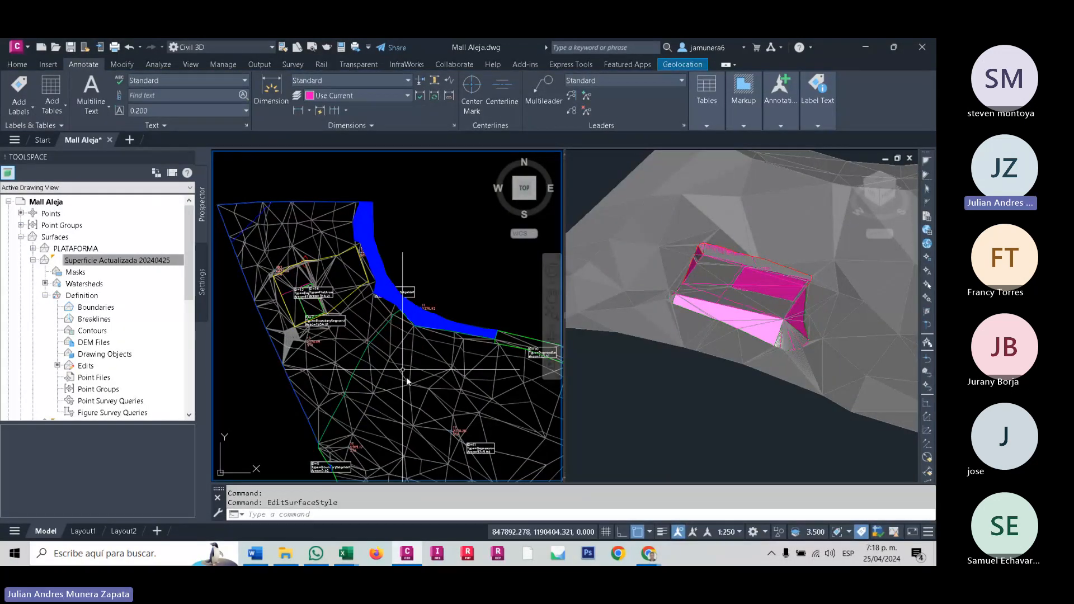
scroll(340, 307, up, 3)
scroll(370, 338, down, 3)
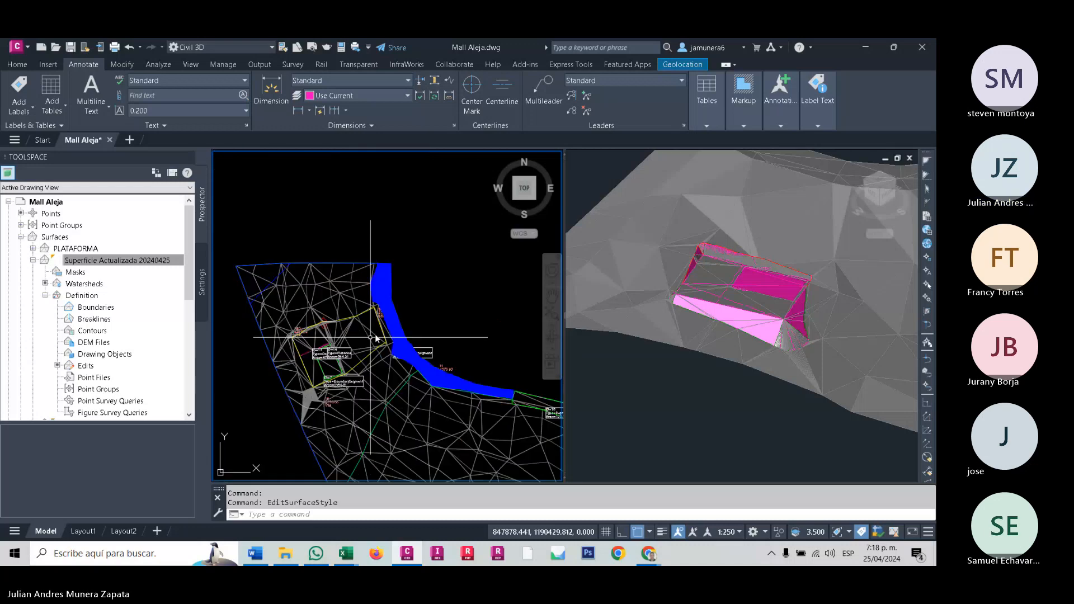
scroll(375, 338, up, 3)
scroll(357, 309, down, 3)
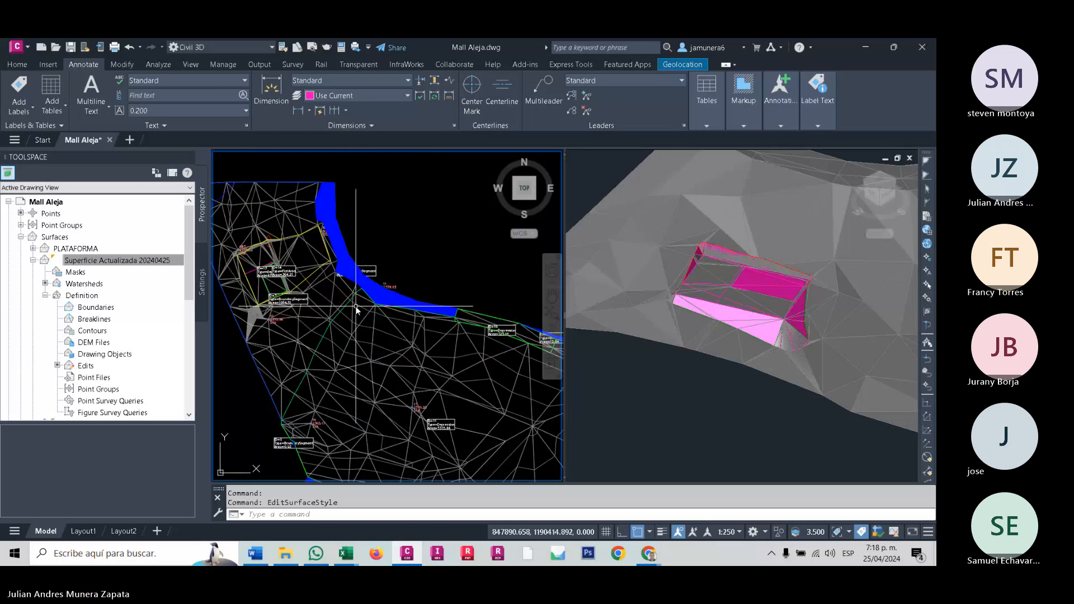
- Try freezing the layer C-TOPO_Superficie Actualizada 20240425 by picking the surface in plan view
scroll(356, 306, up, 5)
middle_drag(356, 307, 522, 341)
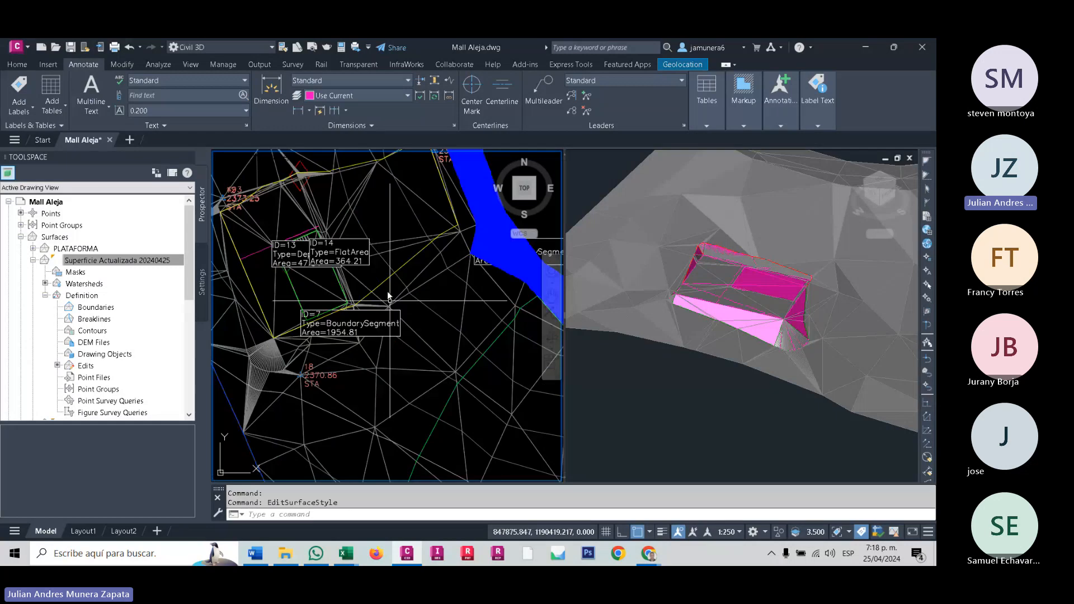
click(17, 64)
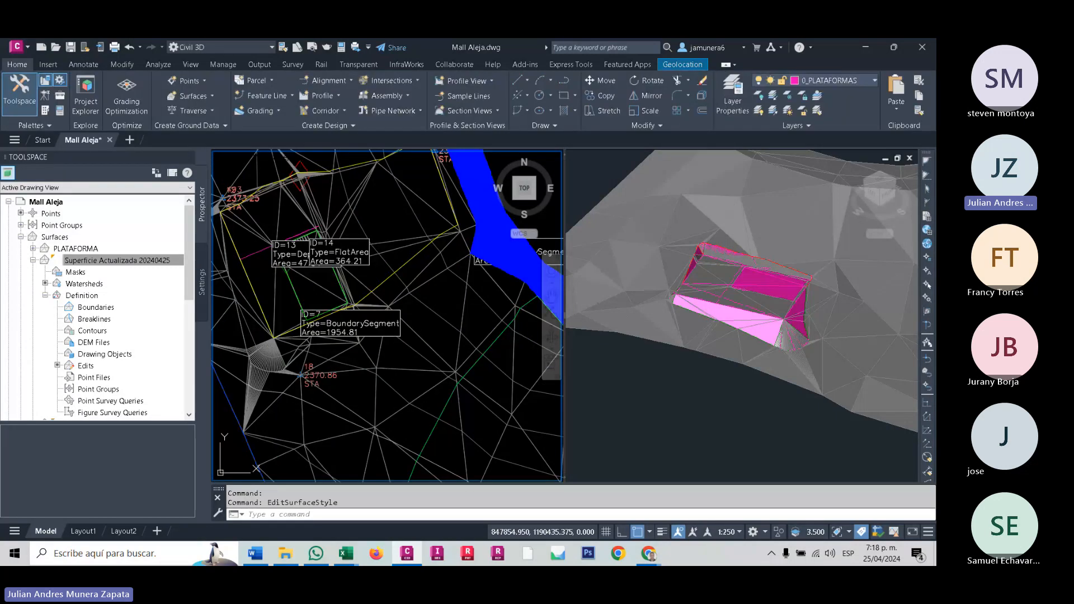
click(465, 310)
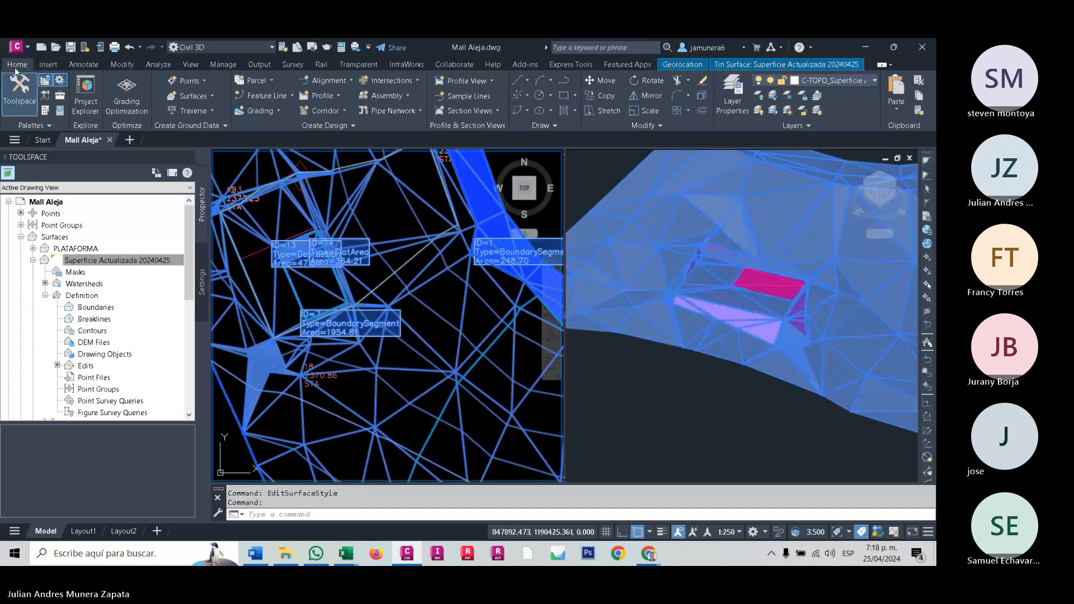
click(786, 96)
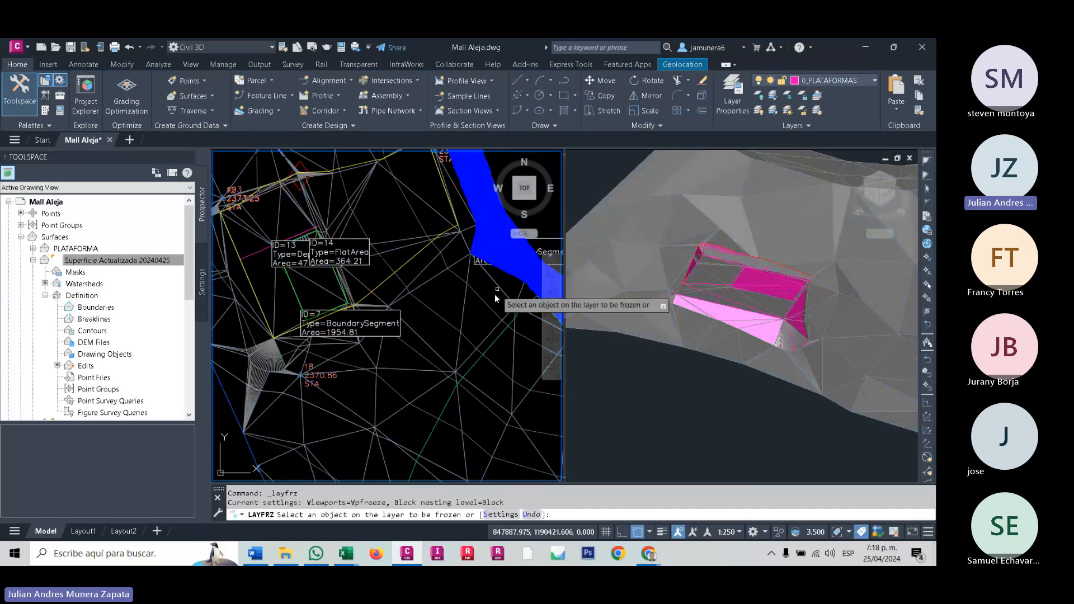
click(464, 314)
middle_drag(402, 316, 426, 365)
scroll(422, 348, down, 6)
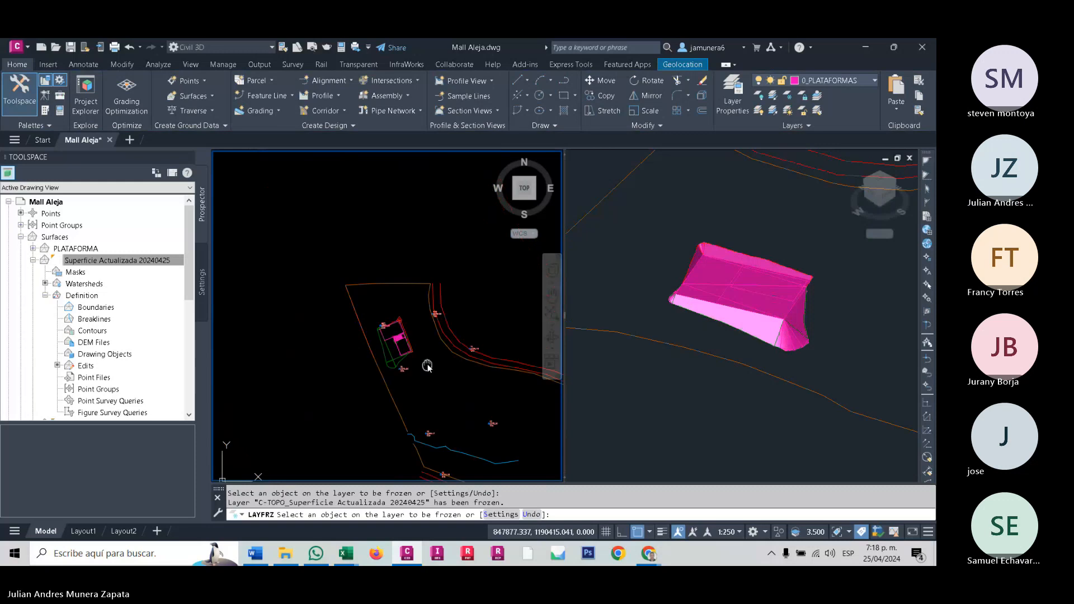
key(ctrl+z)
key(Escape)
- Add a dynamic Watersheds legend table for Superficie Actualizada 20240425 in the empty area near the existing legend tables
scroll(408, 339, up, 3)
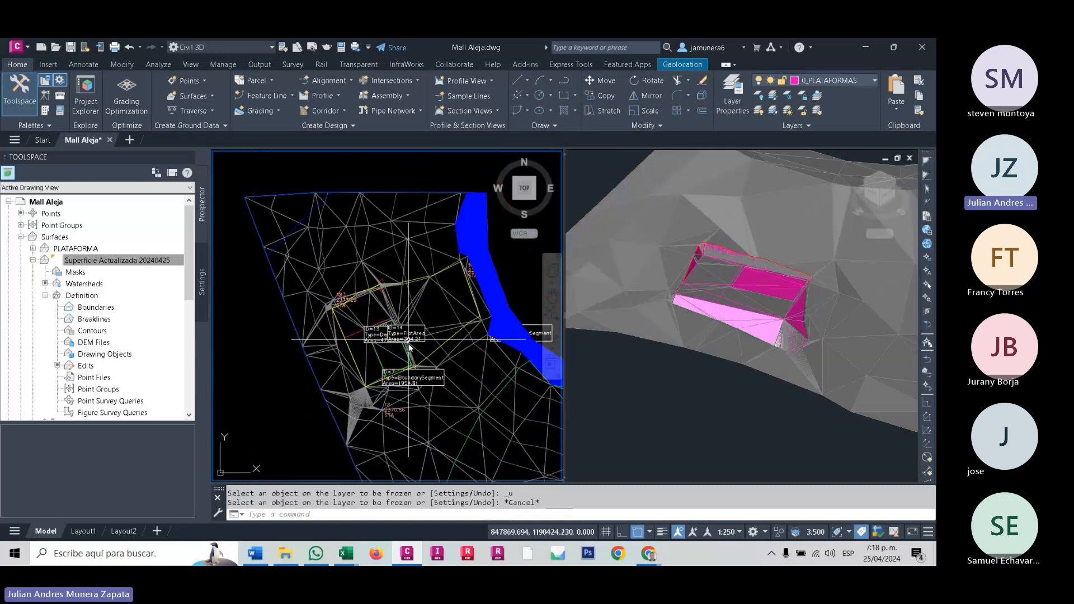
scroll(409, 348, up, 5)
click(428, 384)
click(329, 234)
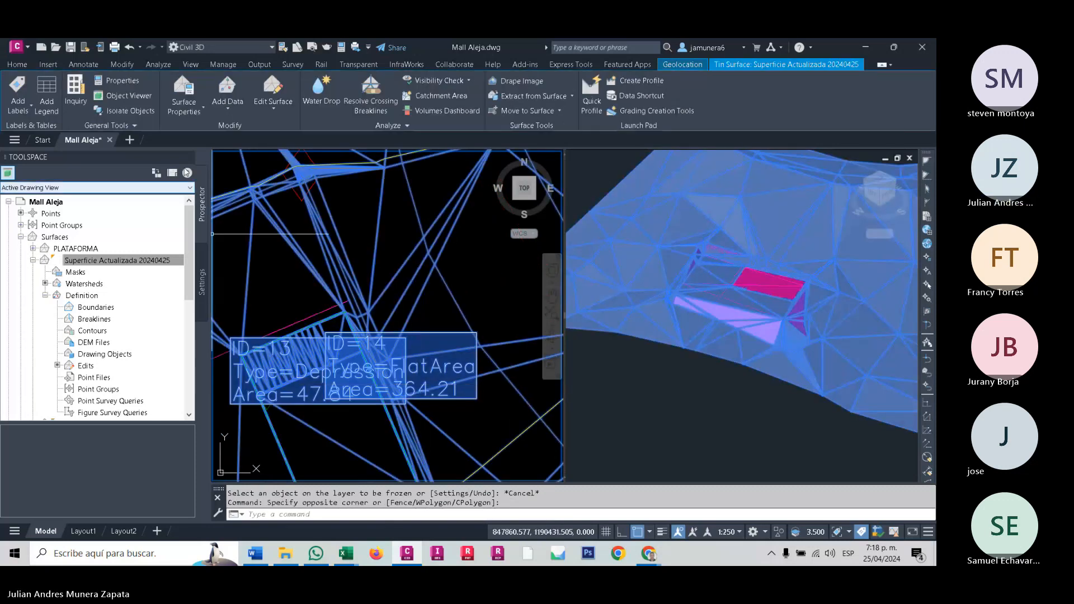
click(52, 114)
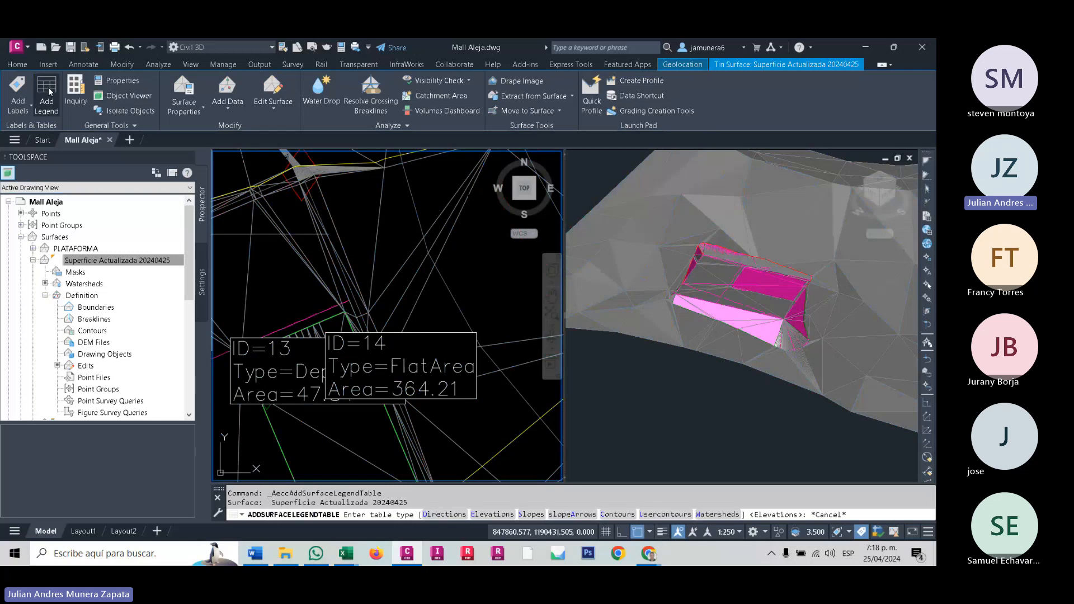
key(Down)
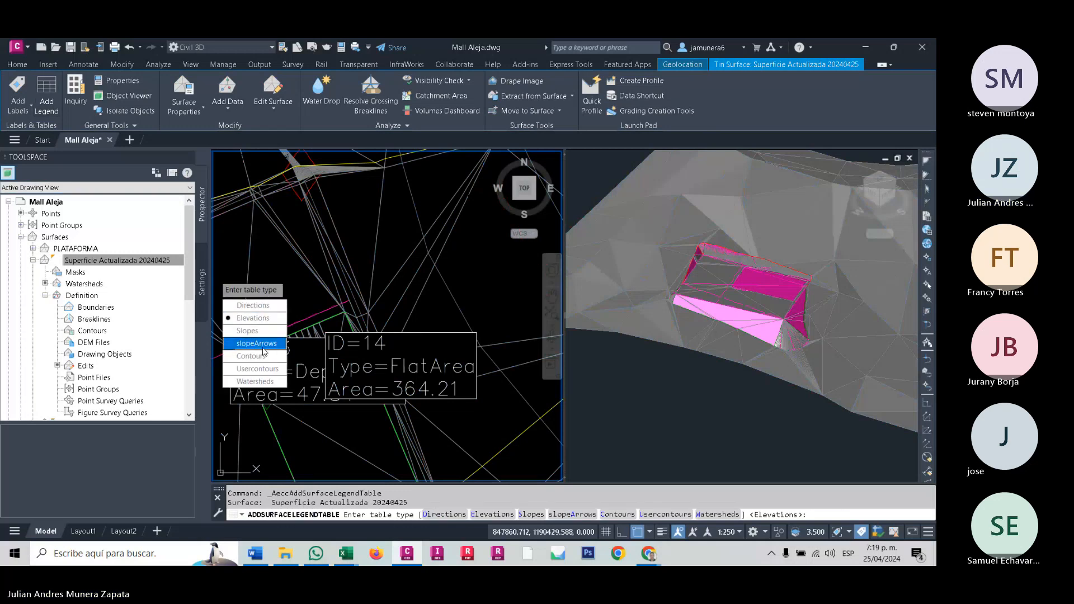
key(Down)
key(Down)
key(Down)
key(Return)
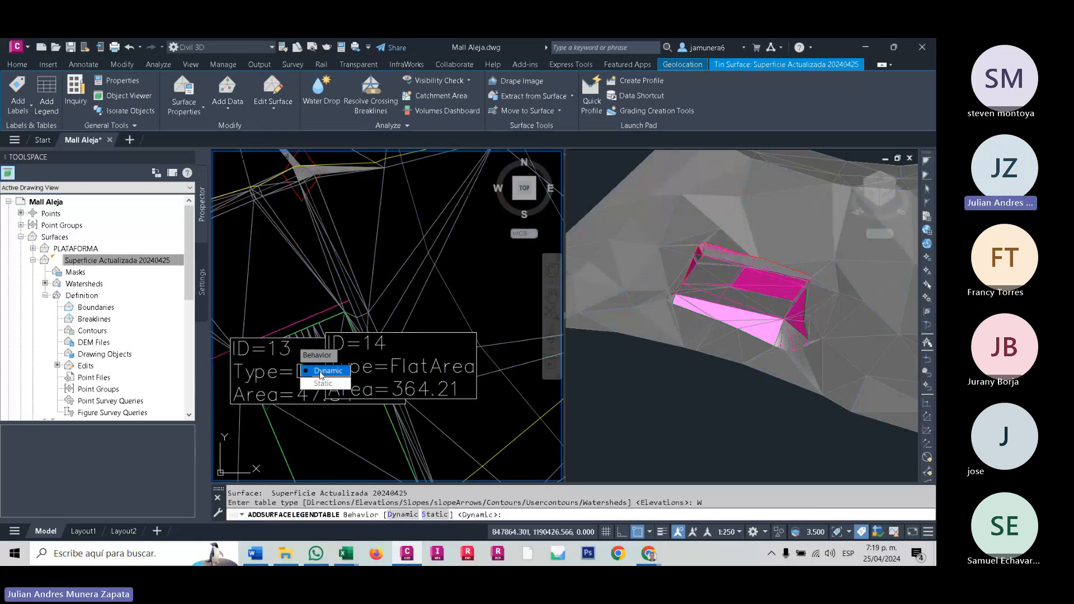
click(323, 371)
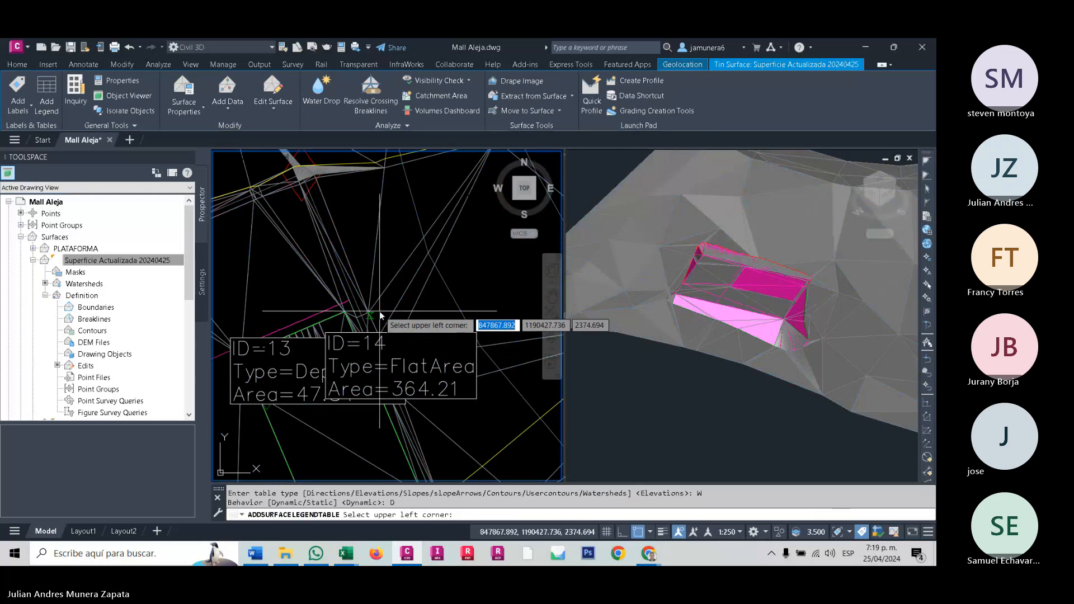
scroll(381, 316, down, 8)
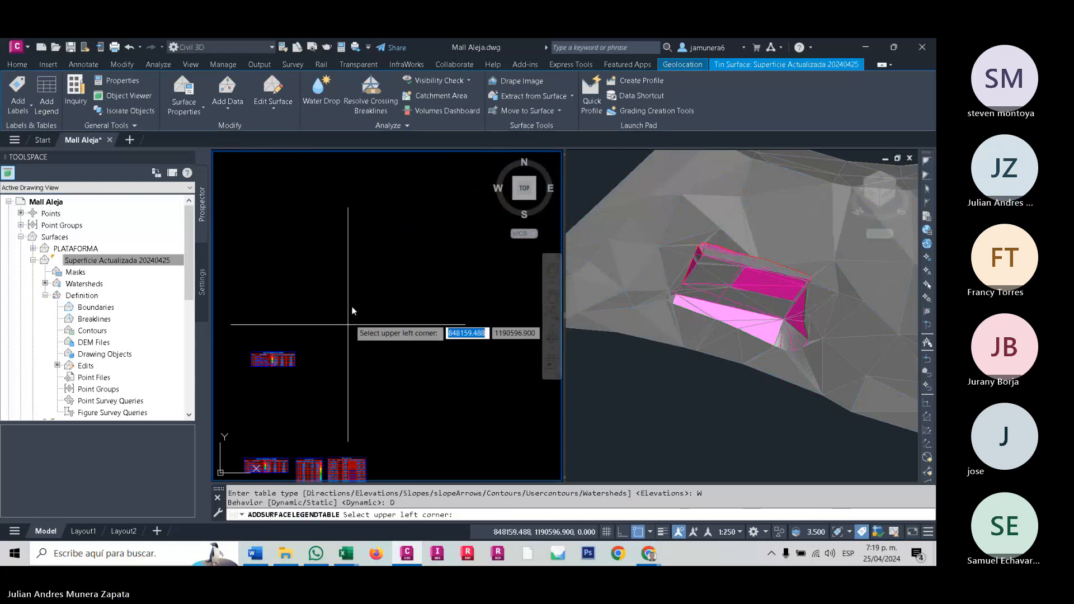
click(351, 309)
scroll(420, 302, up, 7)
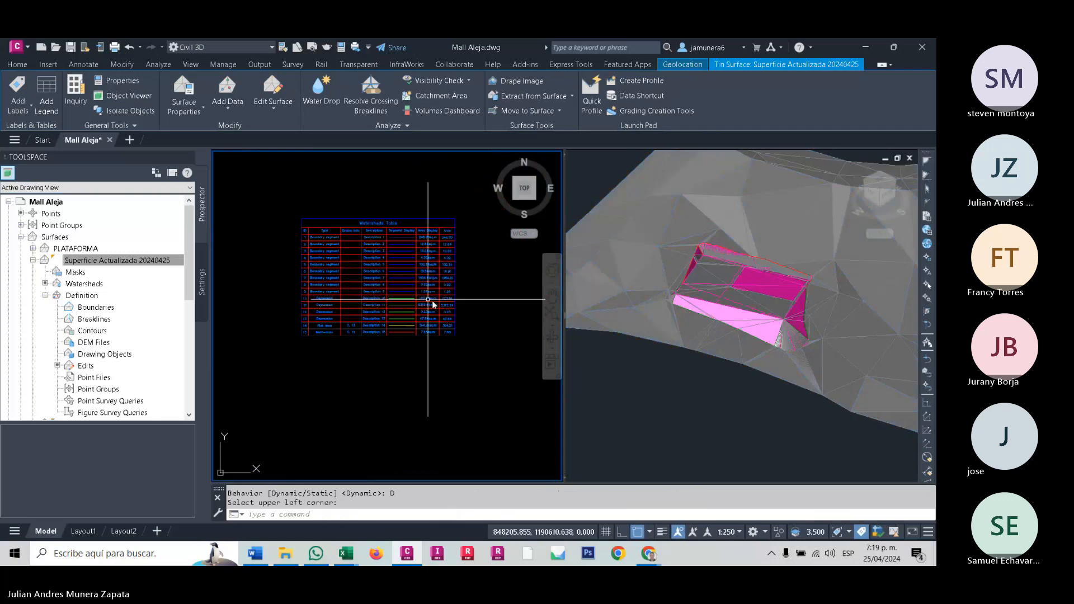
key(Escape)
scroll(450, 331, up, 3)
scroll(378, 317, down, 4)
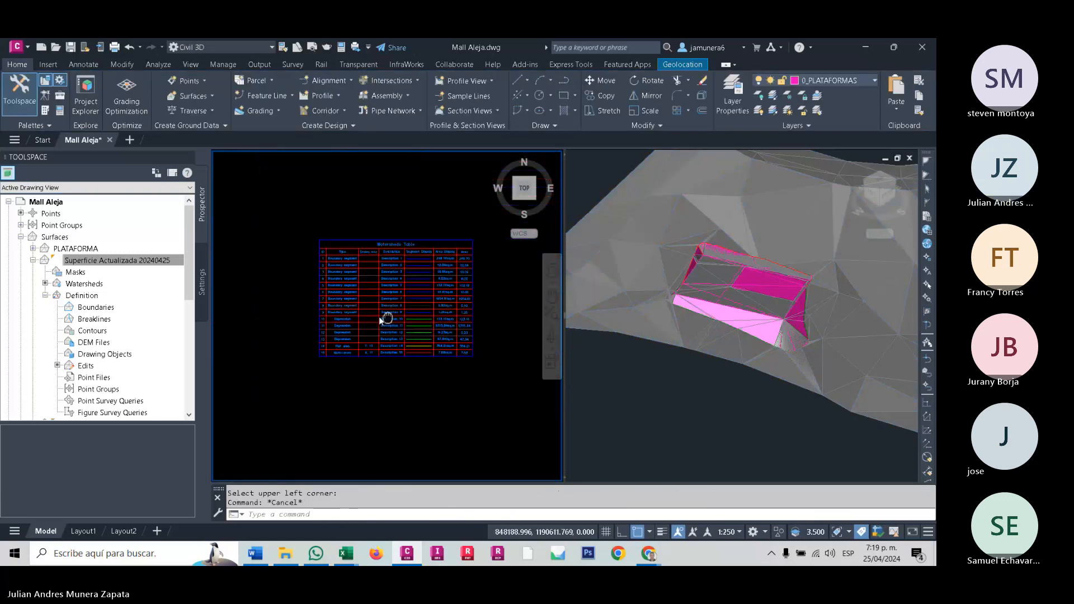
scroll(441, 324, up, 2)
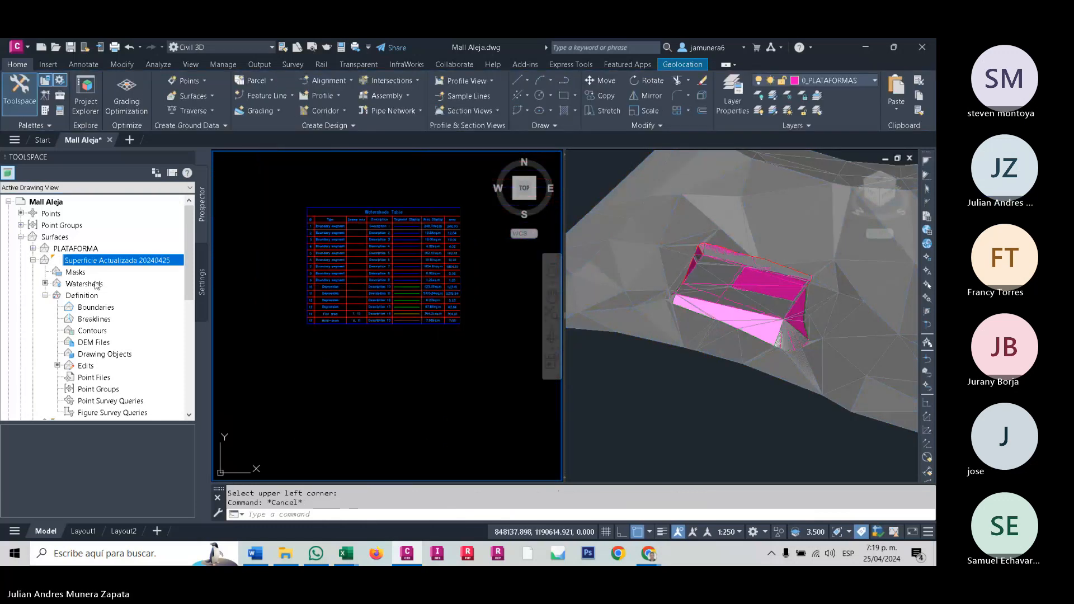
- Thaw all layers in the drawing
click(788, 111)
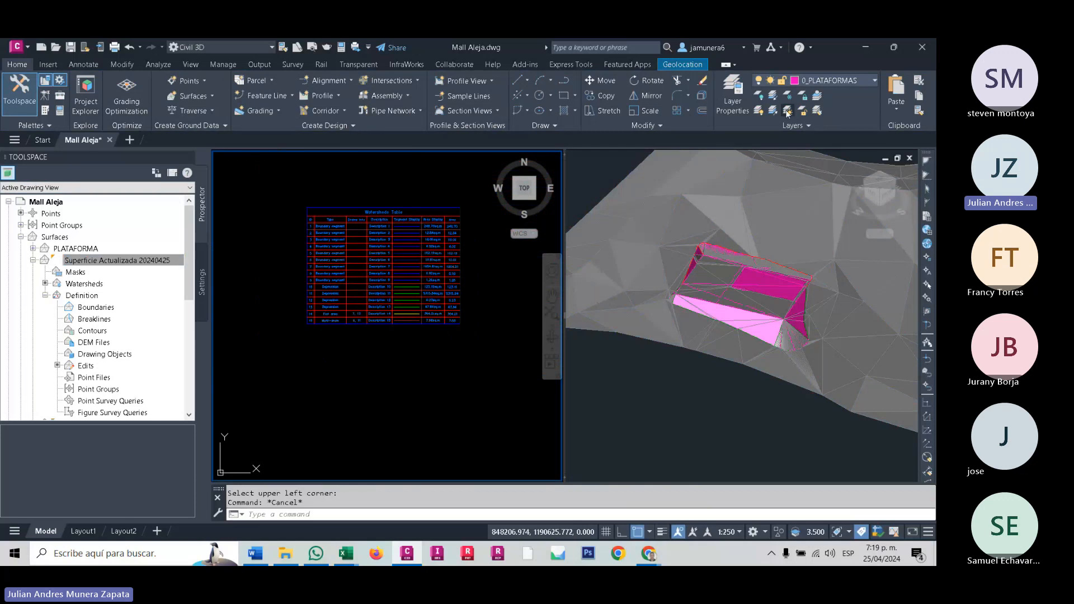
click(319, 353)
scroll(320, 353, down, 8)
middle_drag(319, 354, 540, 285)
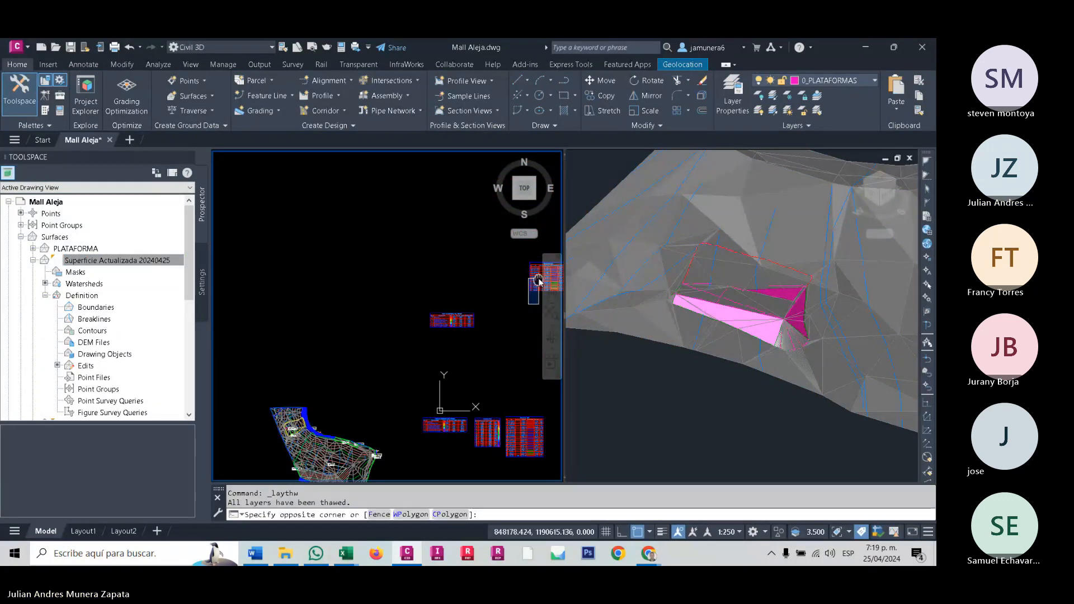
key(Escape)
- Examine the surface's triangulation, contours and watershed areas around the platform and along the terrain in plan view
scroll(316, 411, up, 5)
middle_drag(316, 411, 407, 320)
scroll(278, 376, up, 8)
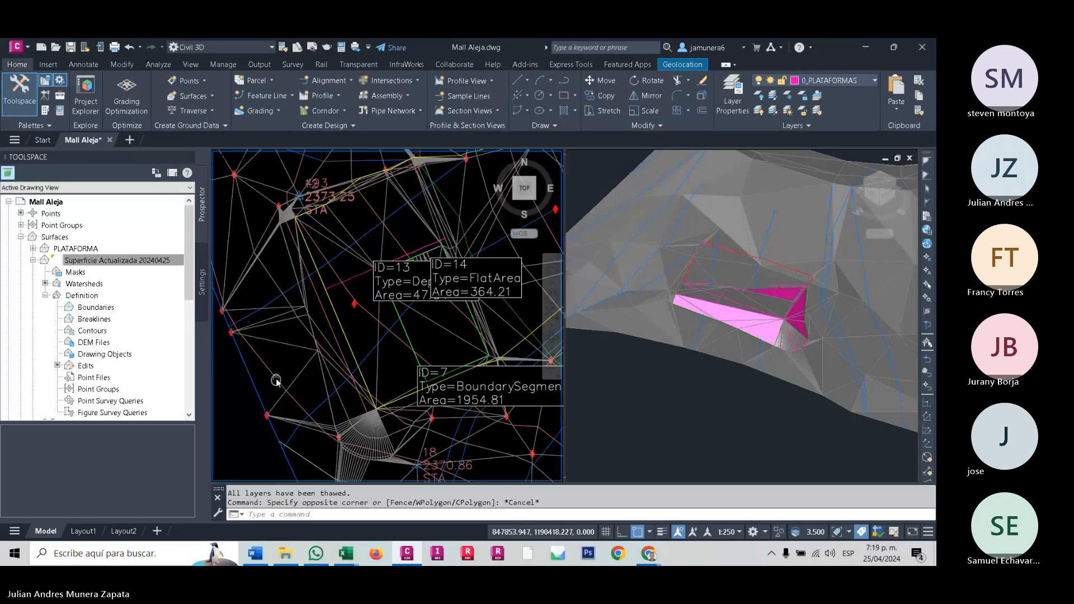
scroll(356, 339, down, 6)
mouse_move(356, 342)
middle_down()
mouse_move(328, 356)
mouse_move(358, 367)
middle_up()
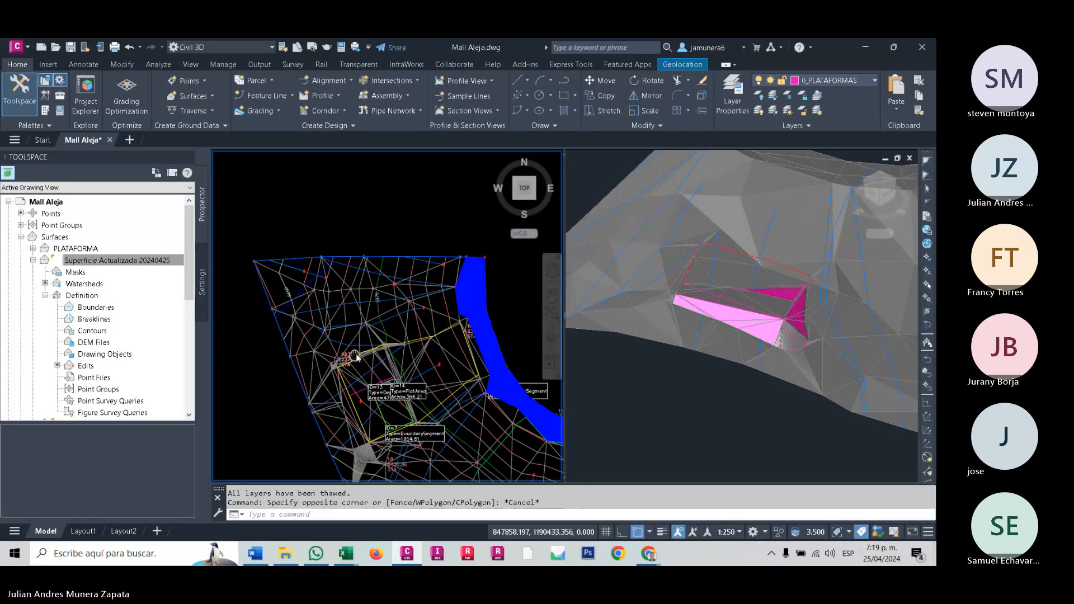
middle_drag(398, 309, 334, 298)
scroll(345, 346, down, 2)
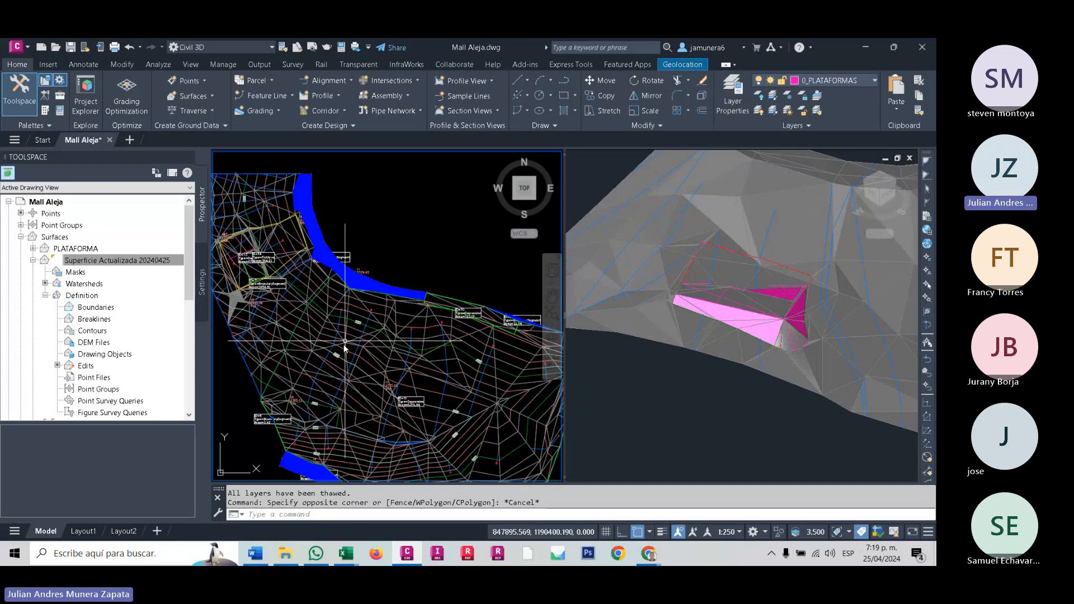
scroll(345, 346, up, 8)
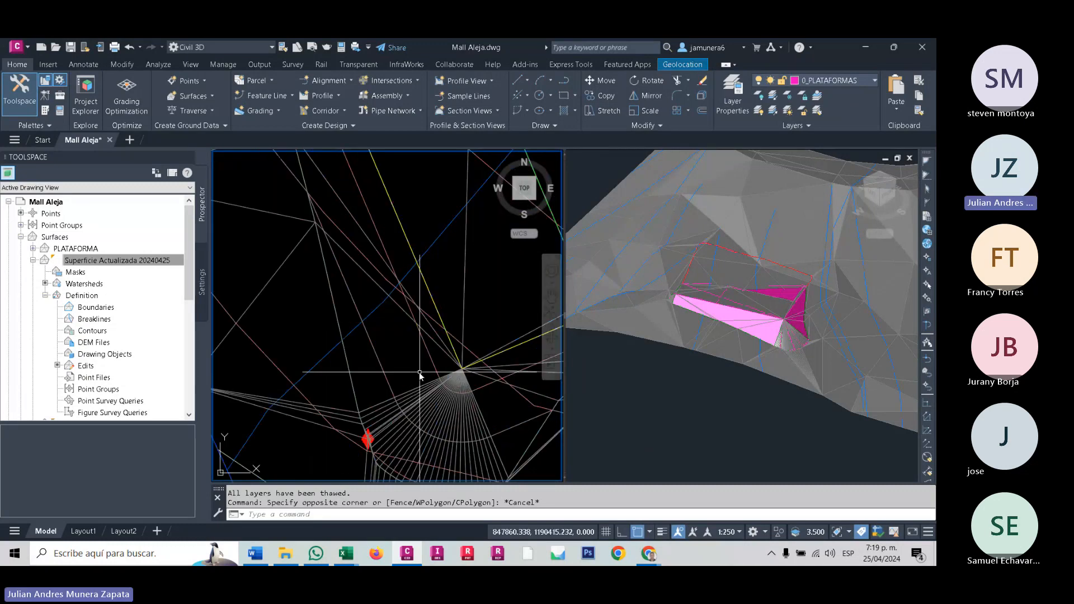
click(427, 409)
scroll(379, 330, down, 5)
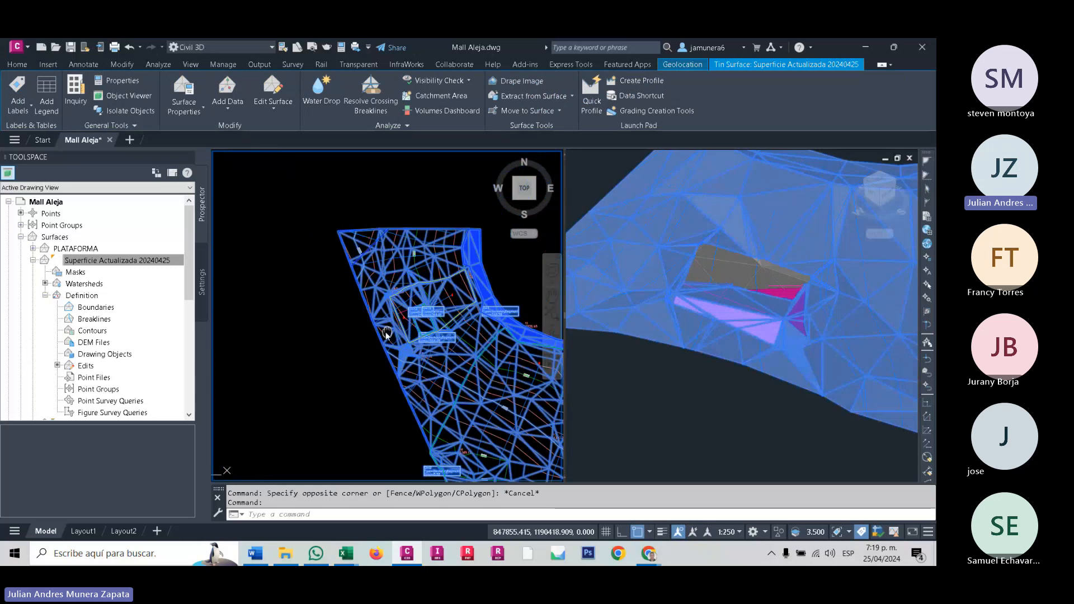
mouse_move(379, 330)
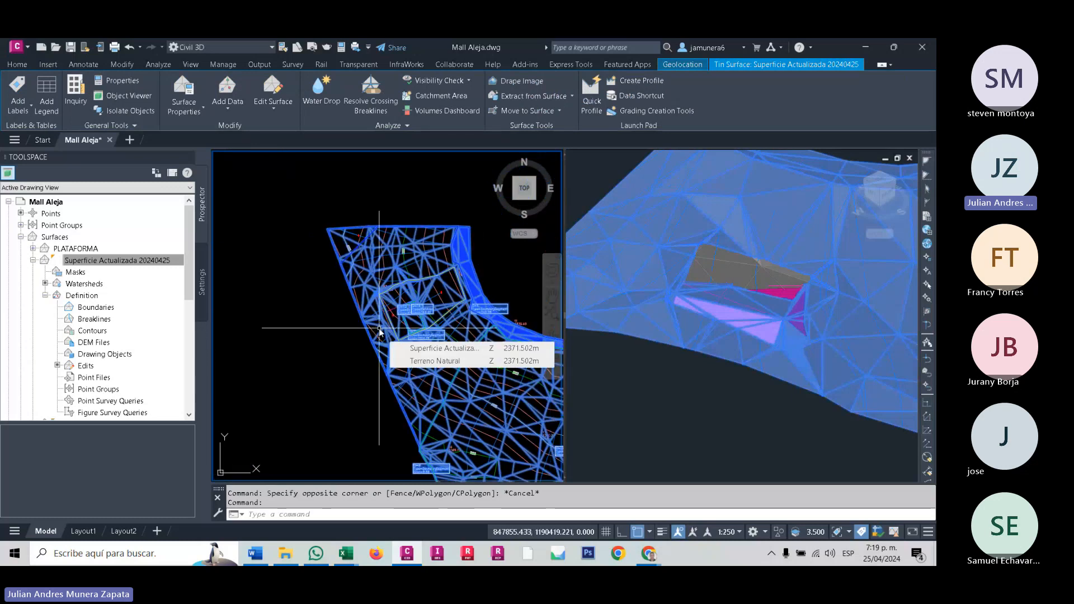
key(Escape)
key(Escape)
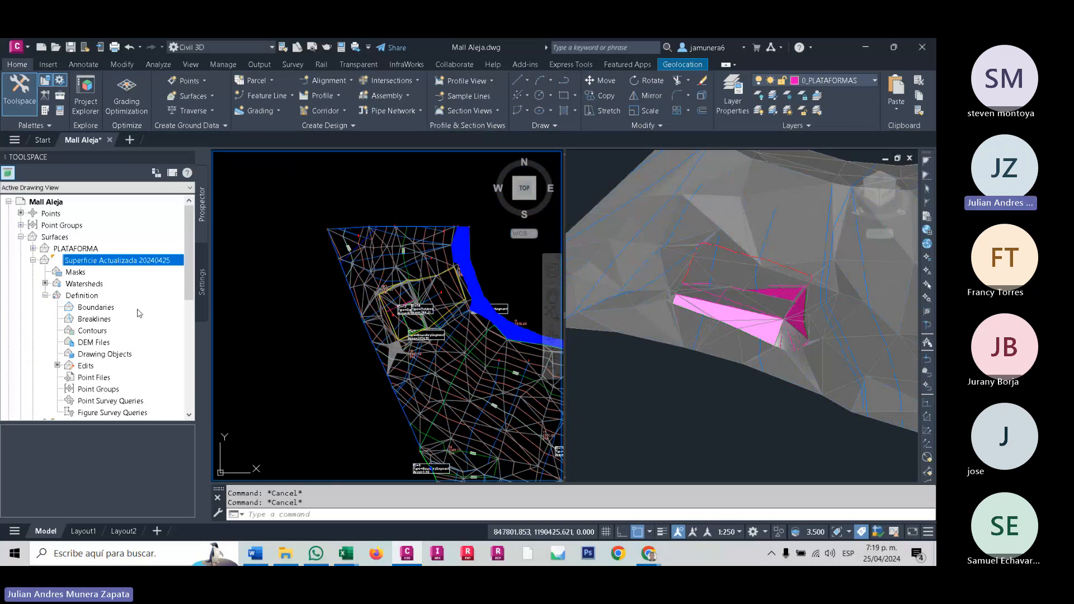
middle_drag(472, 309, 345, 253)
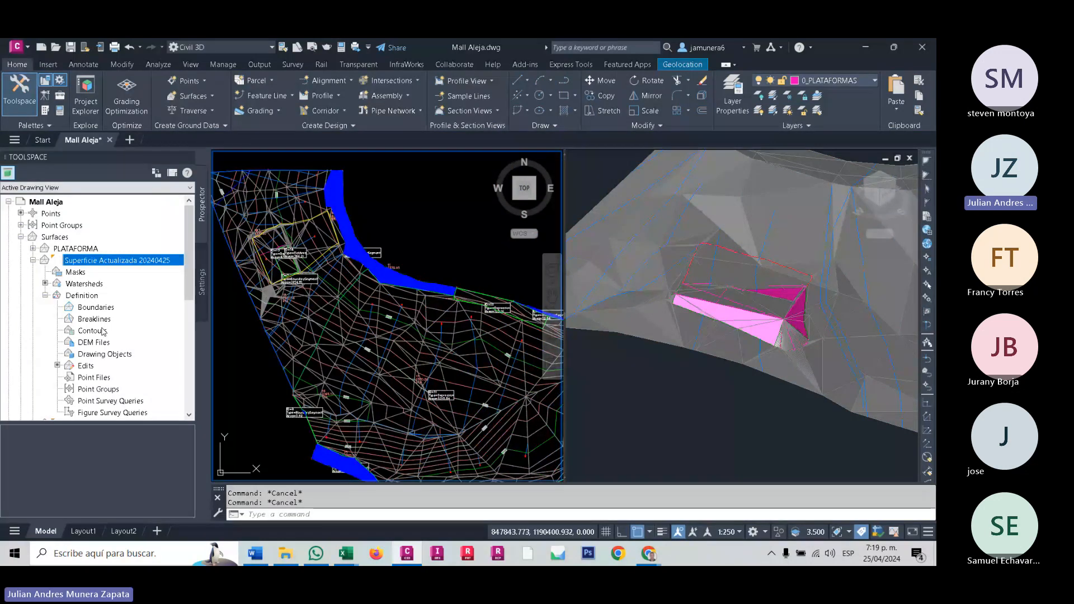
scroll(367, 347, up, 2)
middle_drag(394, 352, 490, 378)
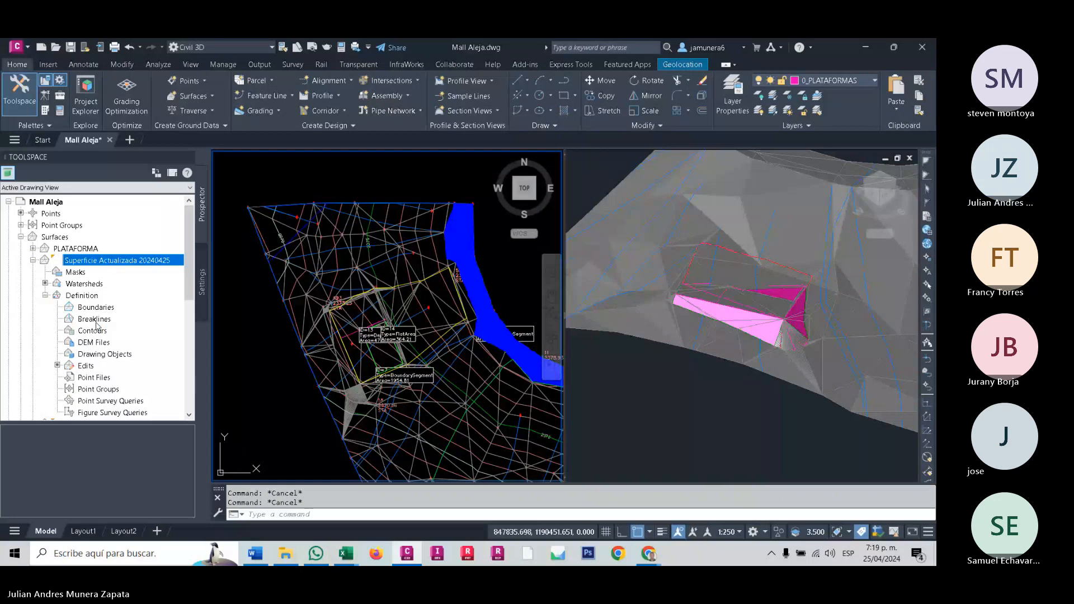
- Review the Breaklines, Point Groups and Contours entries in the definition of Superficie Actualizada 20240425
click(99, 316)
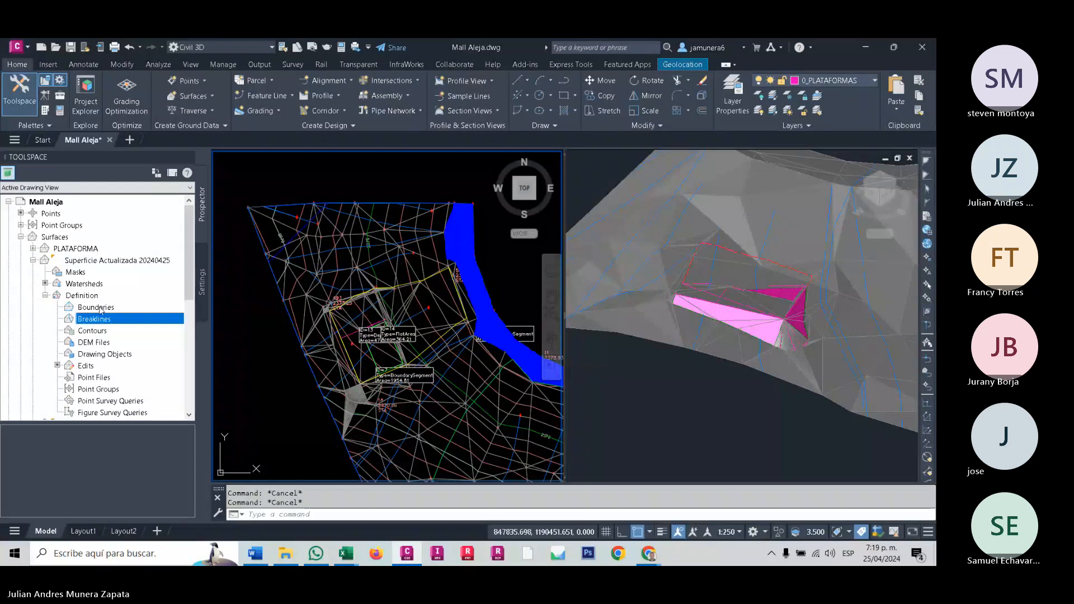
click(102, 388)
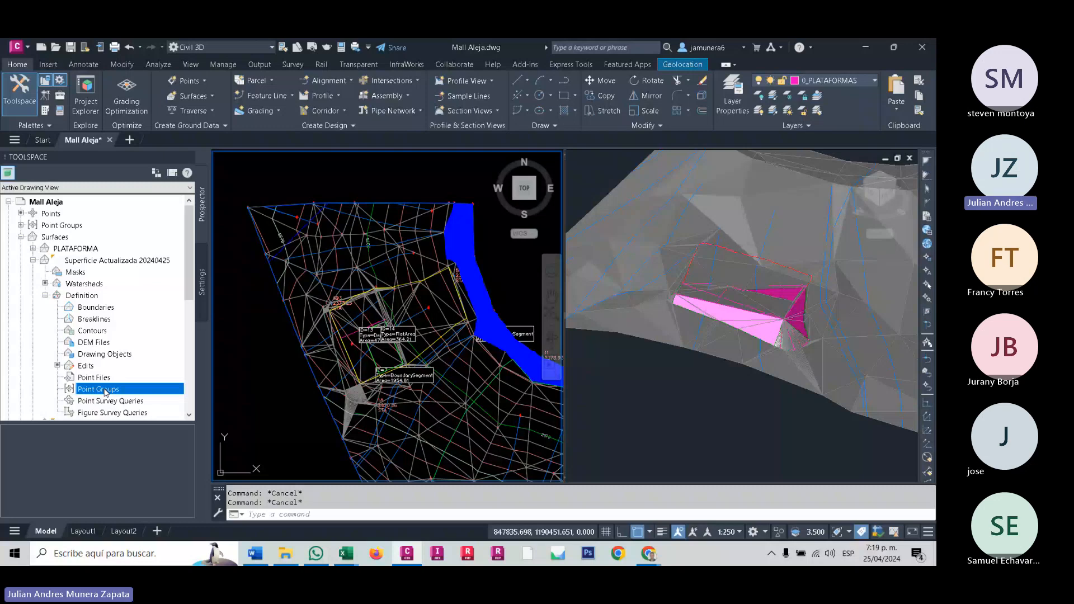
click(87, 331)
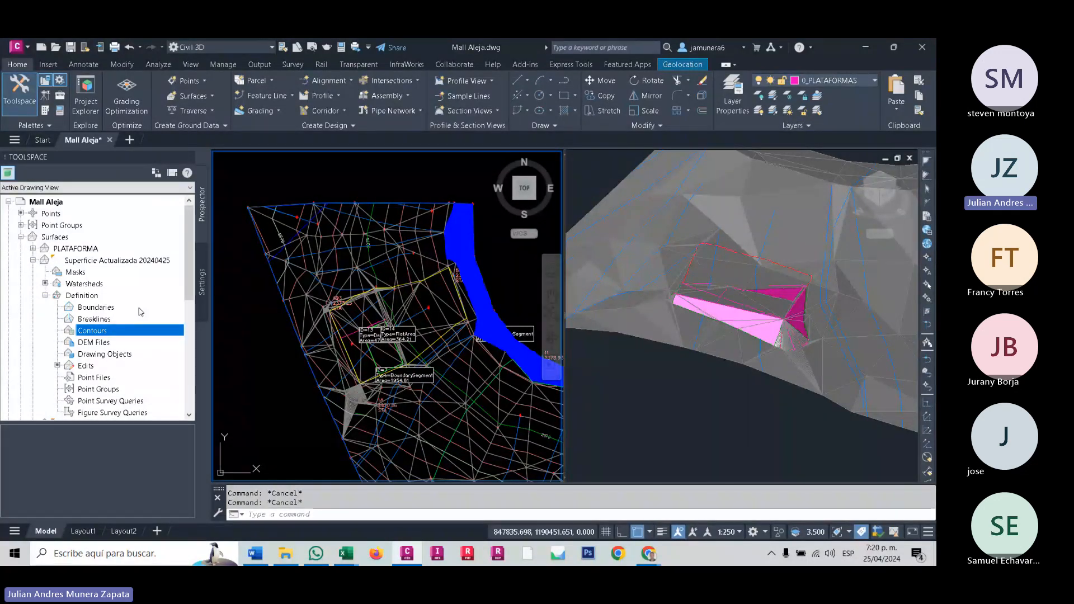
- Select the overlapping surfaces near the platform with a crossing window and examine their full extent in plan view
middle_drag(435, 337, 403, 370)
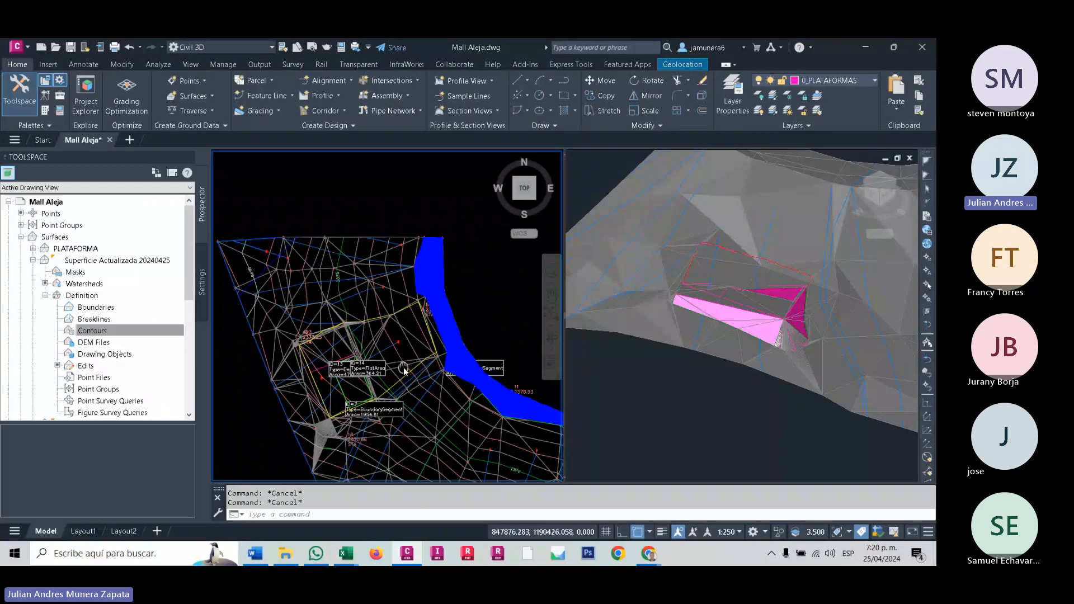
scroll(394, 324, up, 4)
click(408, 305)
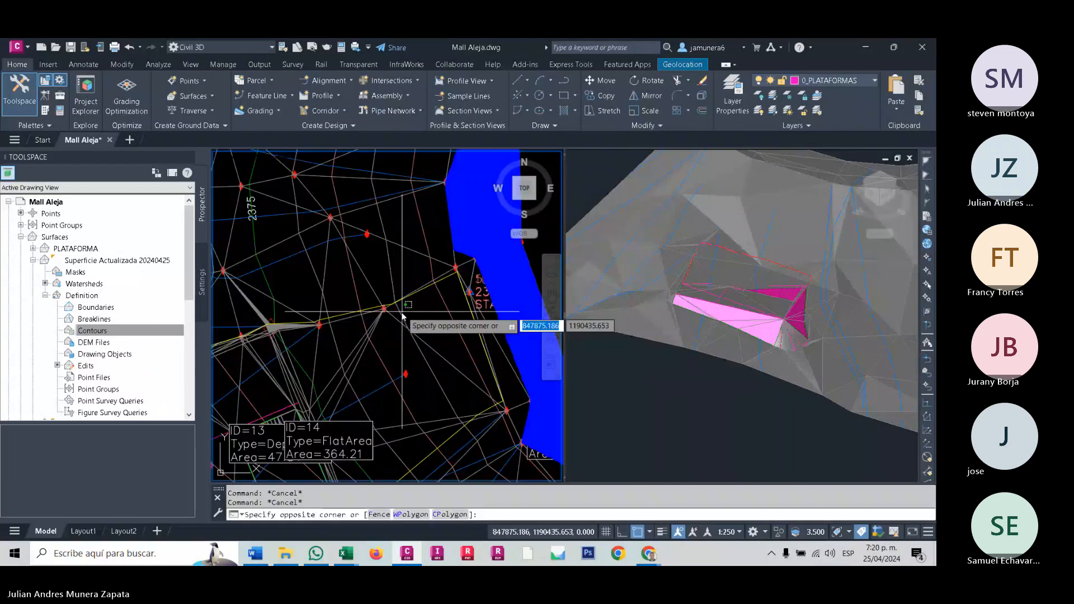
click(401, 316)
scroll(398, 327, down, 5)
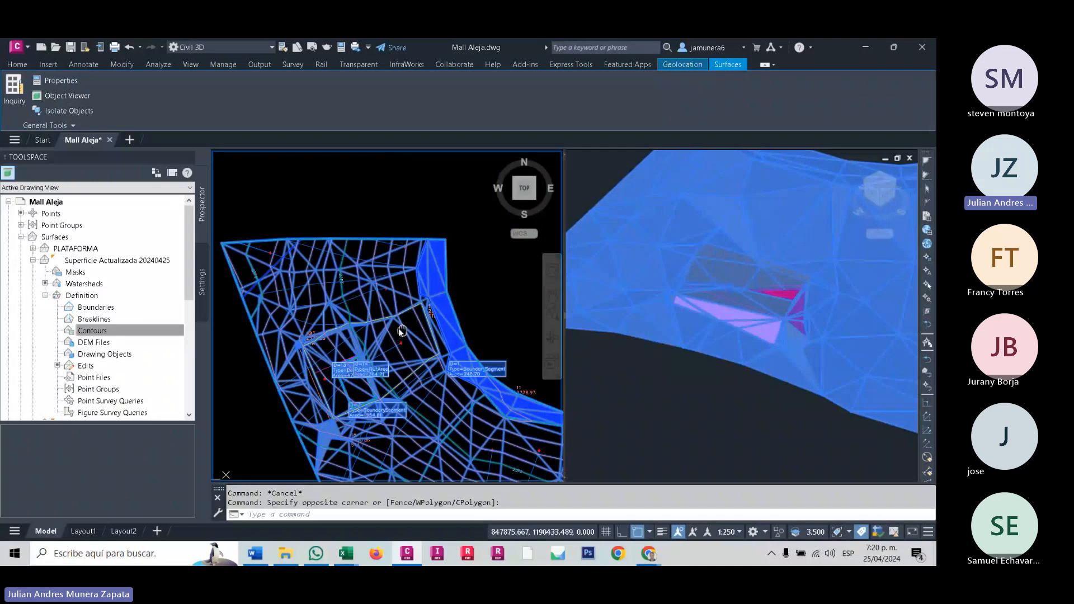
scroll(371, 353, down, 2)
middle_drag(371, 355, 326, 311)
scroll(323, 305, up, 2)
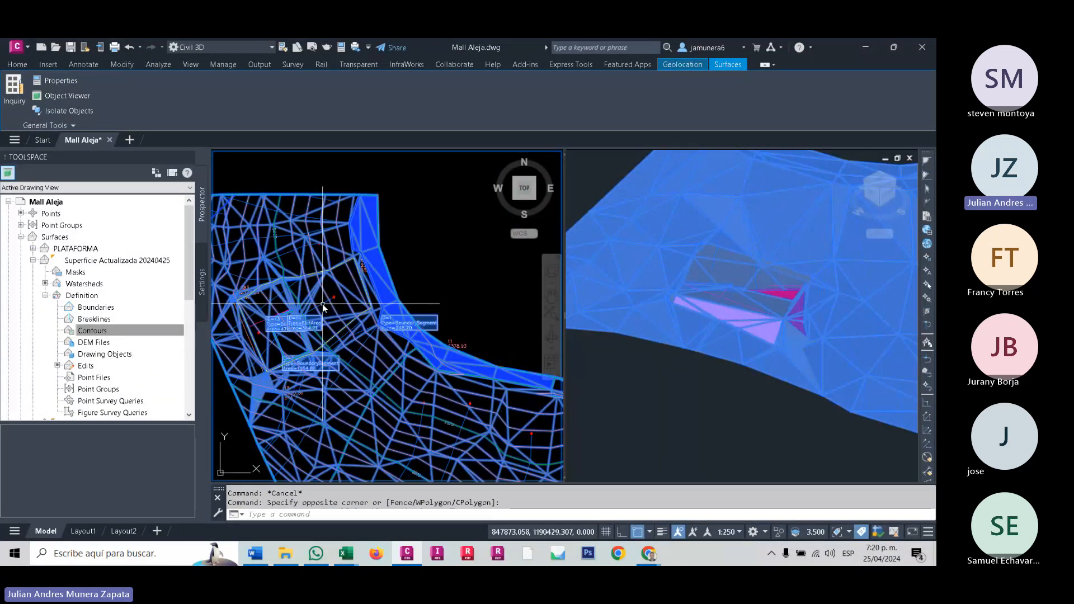
middle_drag(323, 305, 392, 280)
scroll(274, 305, down, 4)
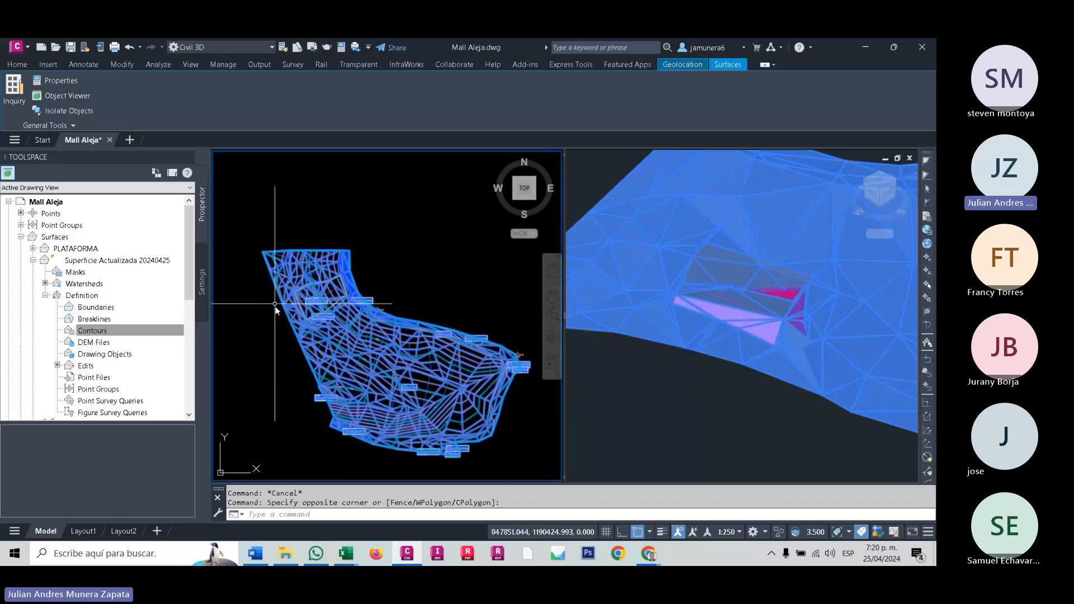